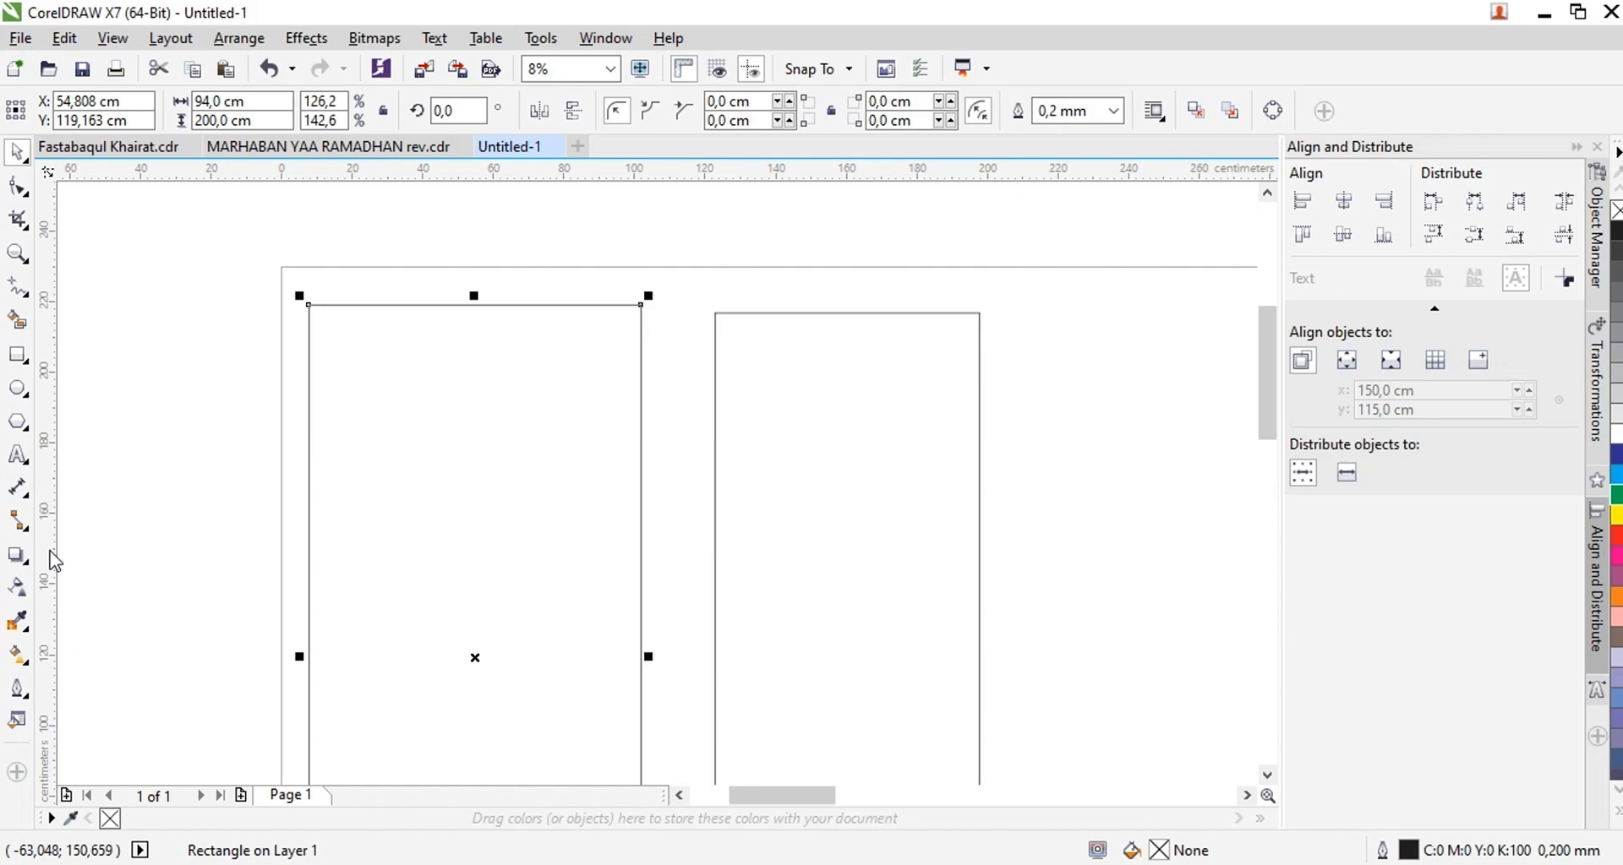
# Duplicate the 94 × 200 cm rectangle, size the copy to 100 × 220 cm and center it on the original
pyautogui.hotkey('ctrl', 'd')
pyautogui.write('100')
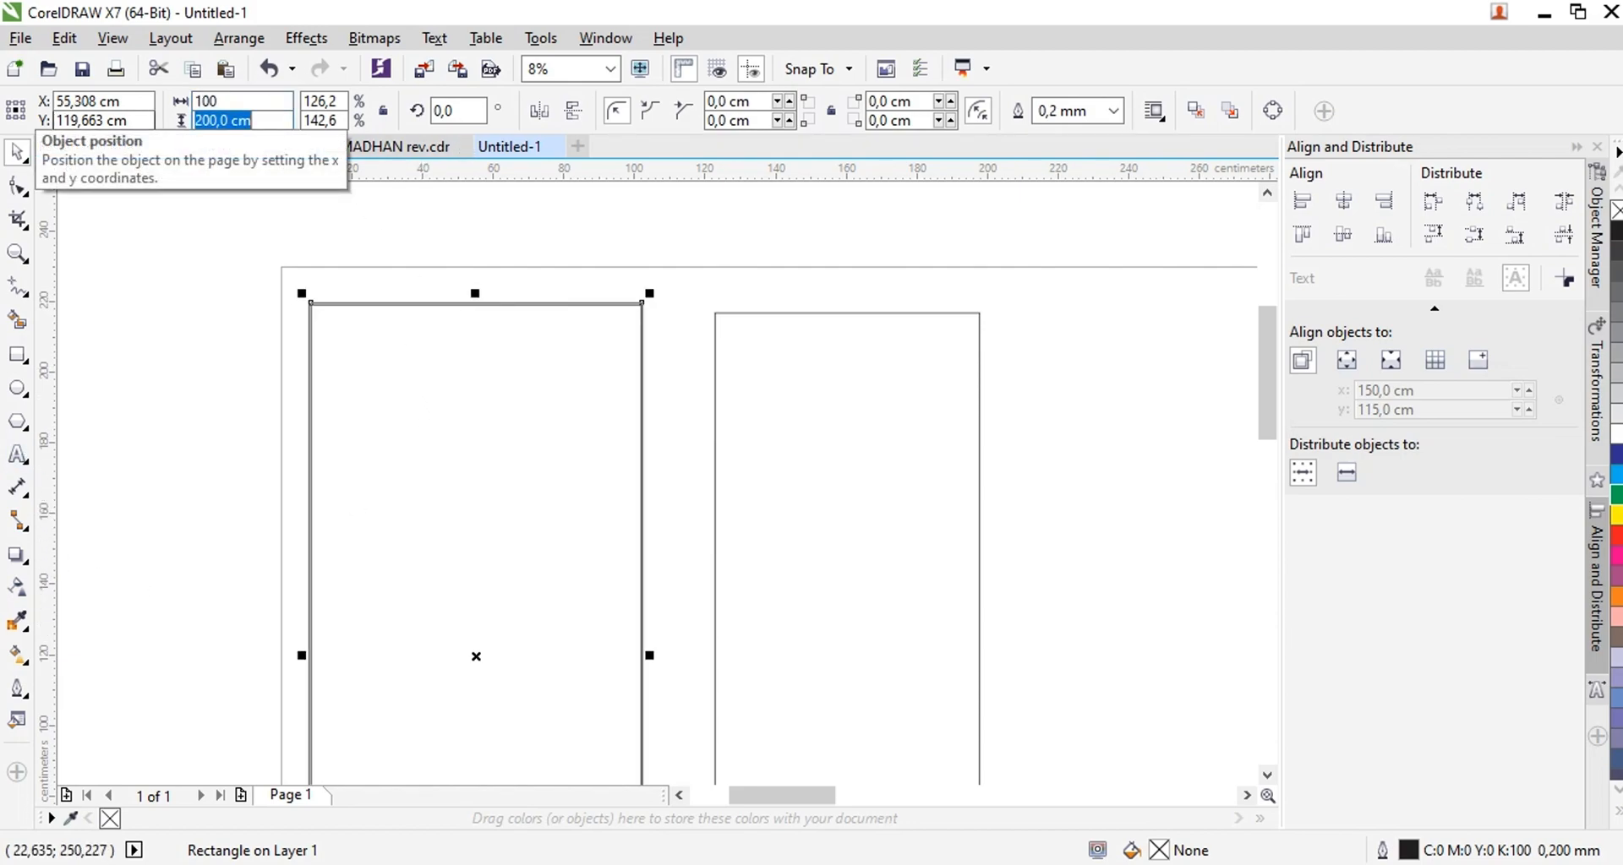
pyautogui.write('220')
pyautogui.press('Return')
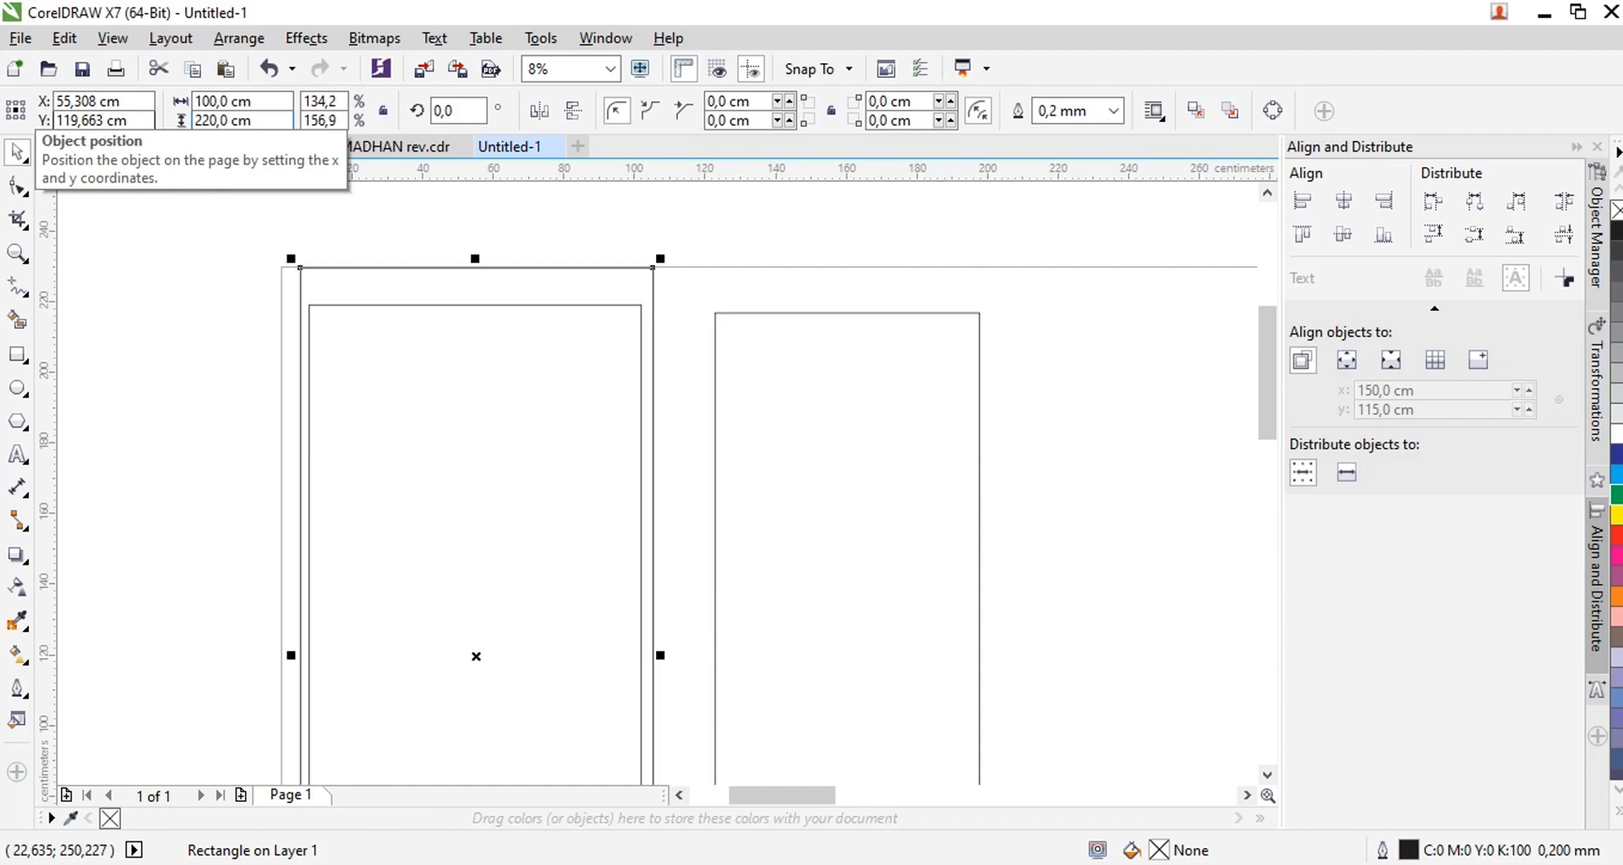
pyautogui.keyDown('shift'); pyautogui.click(451, 305); pyautogui.keyUp('shift')
pyautogui.press('c')
pyautogui.press('e')
pyautogui.click(715, 238)
pyautogui.click(621, 270)
# Resize the outer rectangle around the left panel to 105 cm wide and 210 cm high
pyautogui.moveTo(291, 125); pyautogui.dragTo(83, 131)
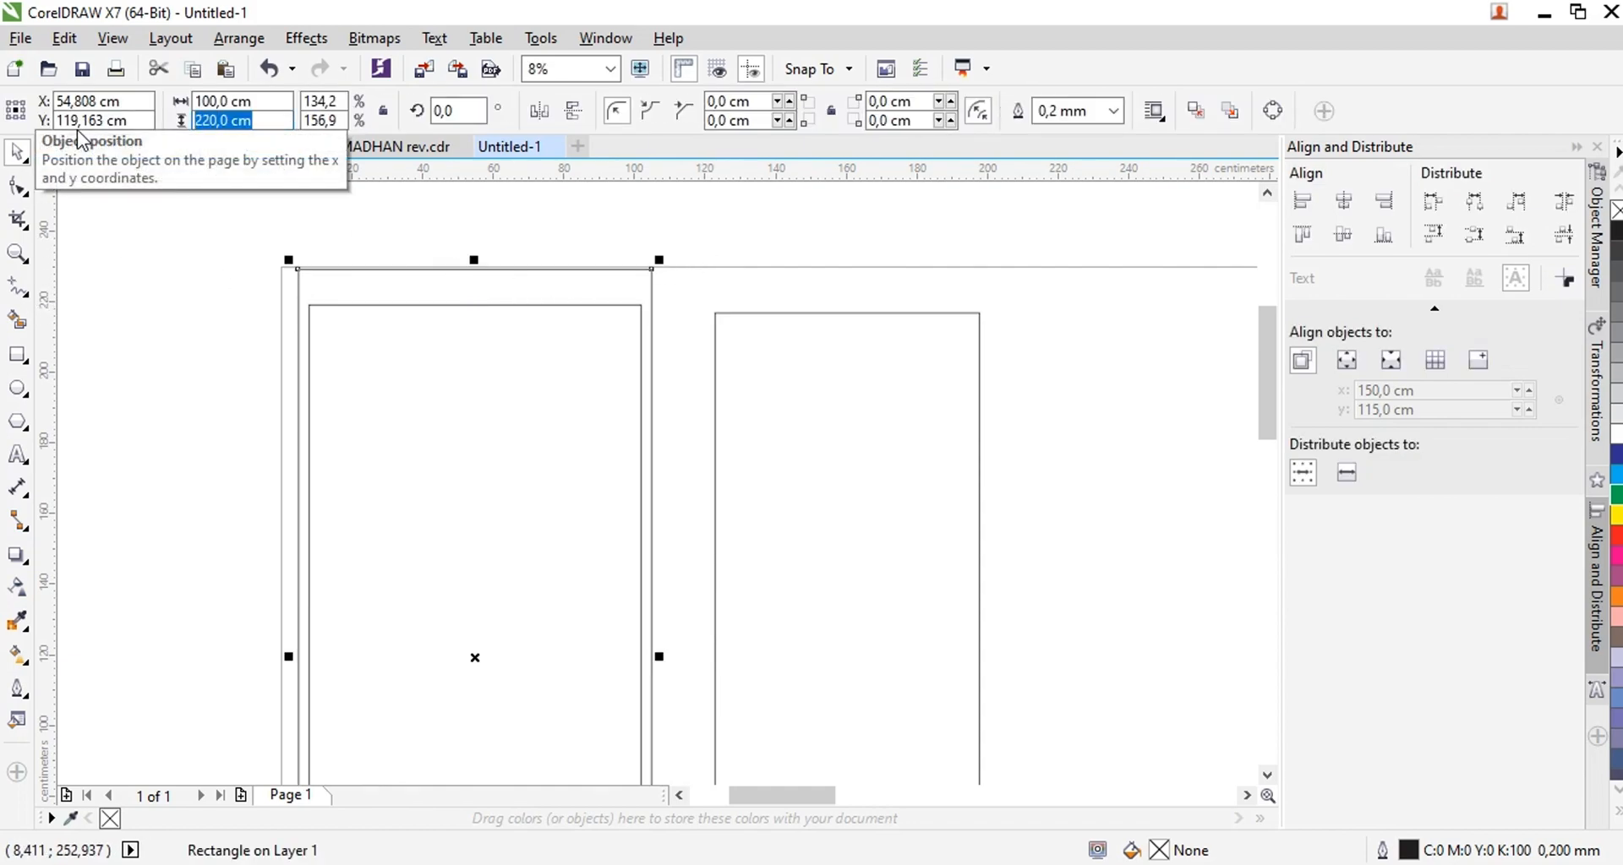
pyautogui.write('210')
pyautogui.press('Return')
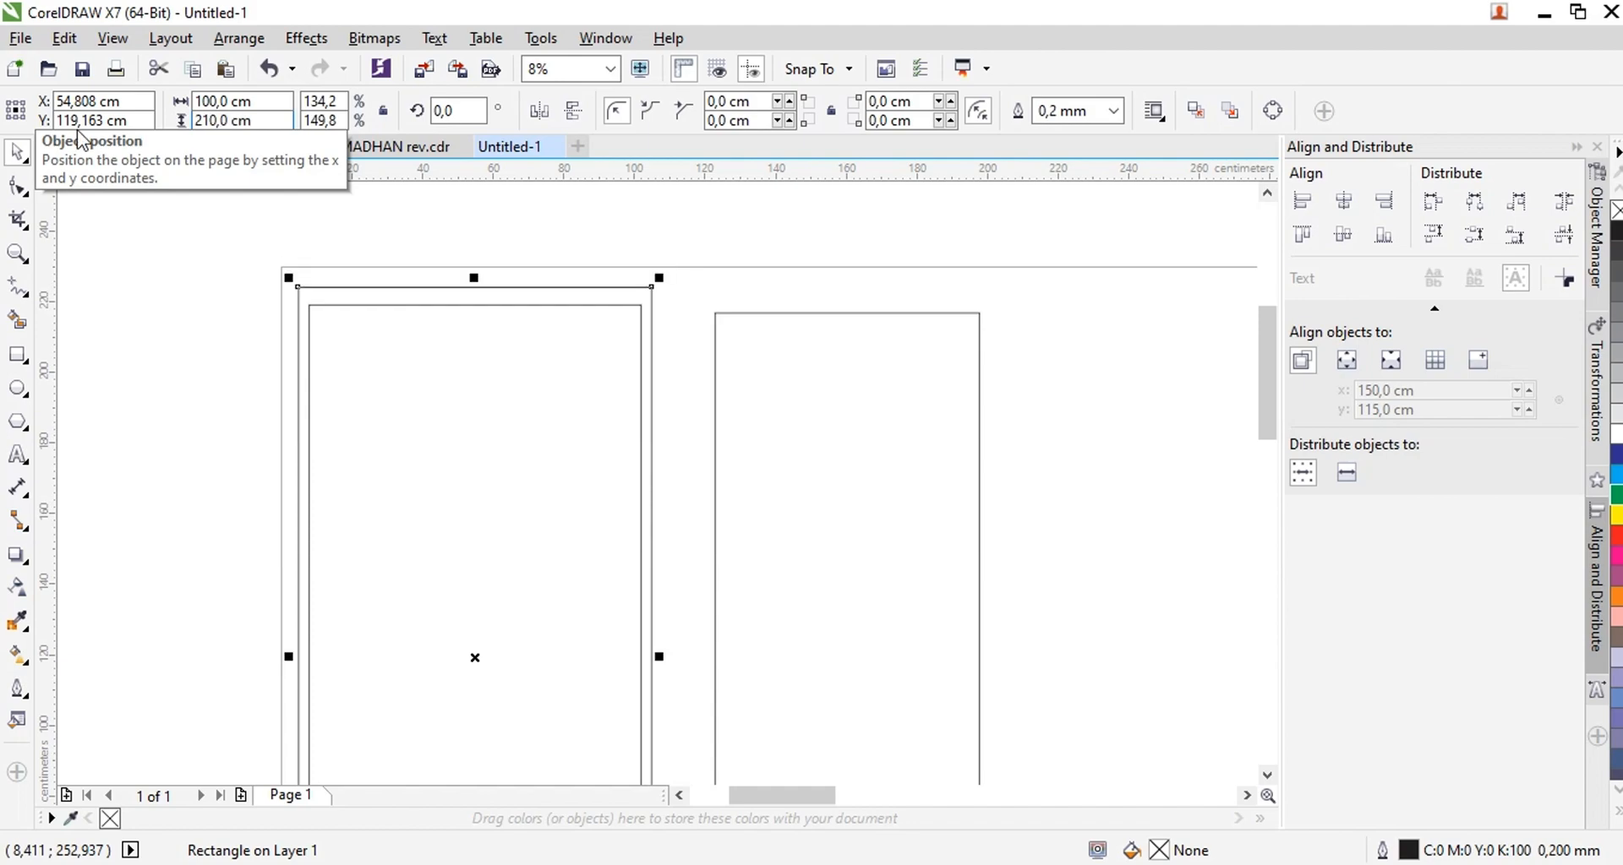
pyautogui.moveTo(288, 101); pyautogui.dragTo(127, 101)
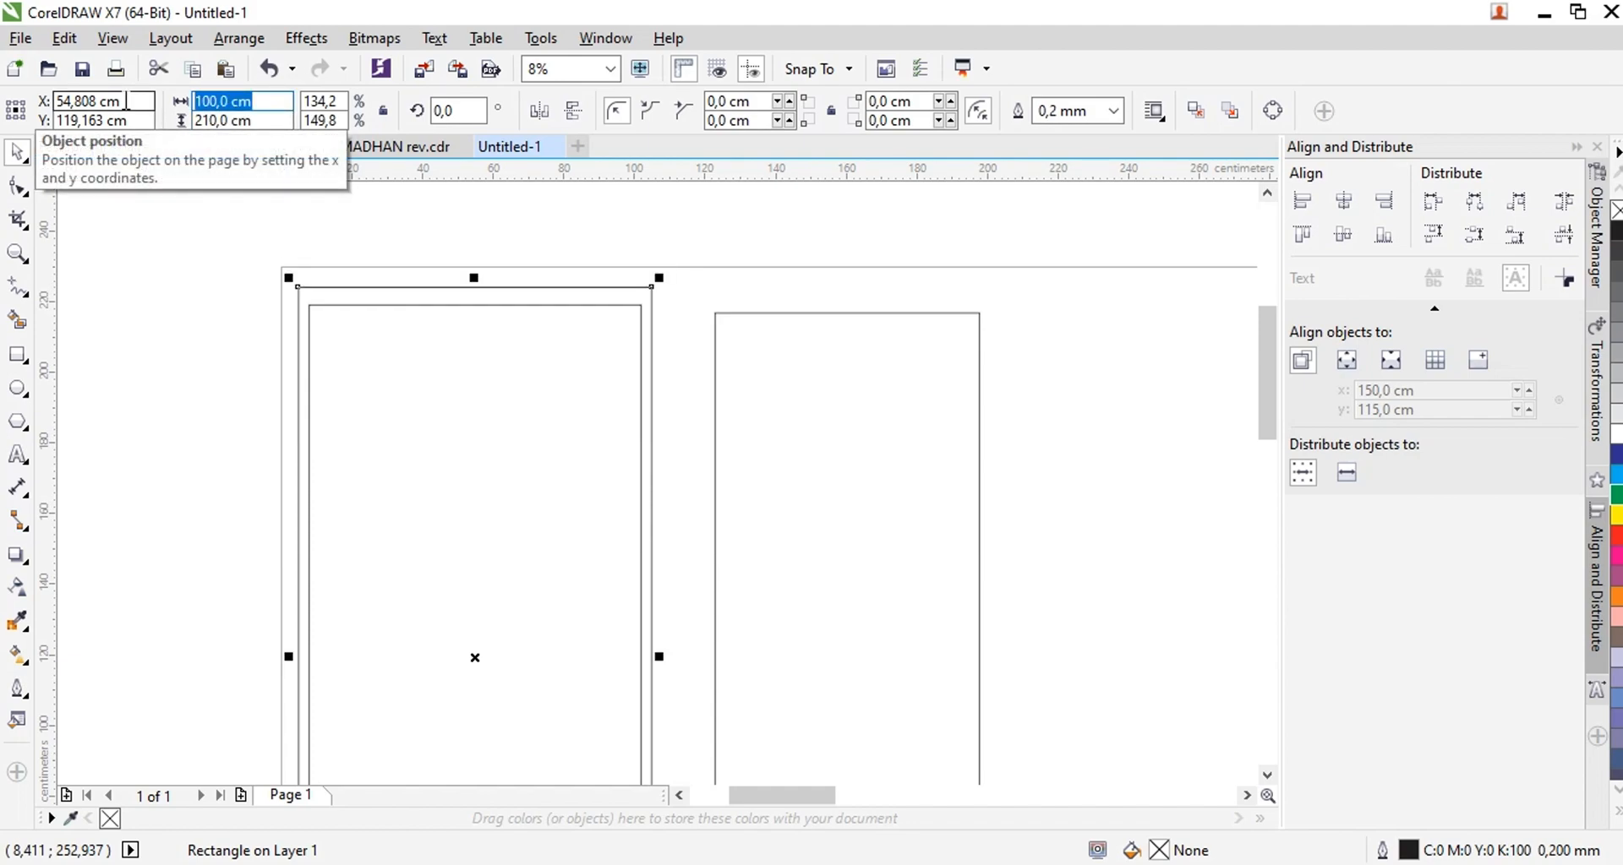
pyautogui.write('105')
pyautogui.press('Return')
pyautogui.click(511, 252)
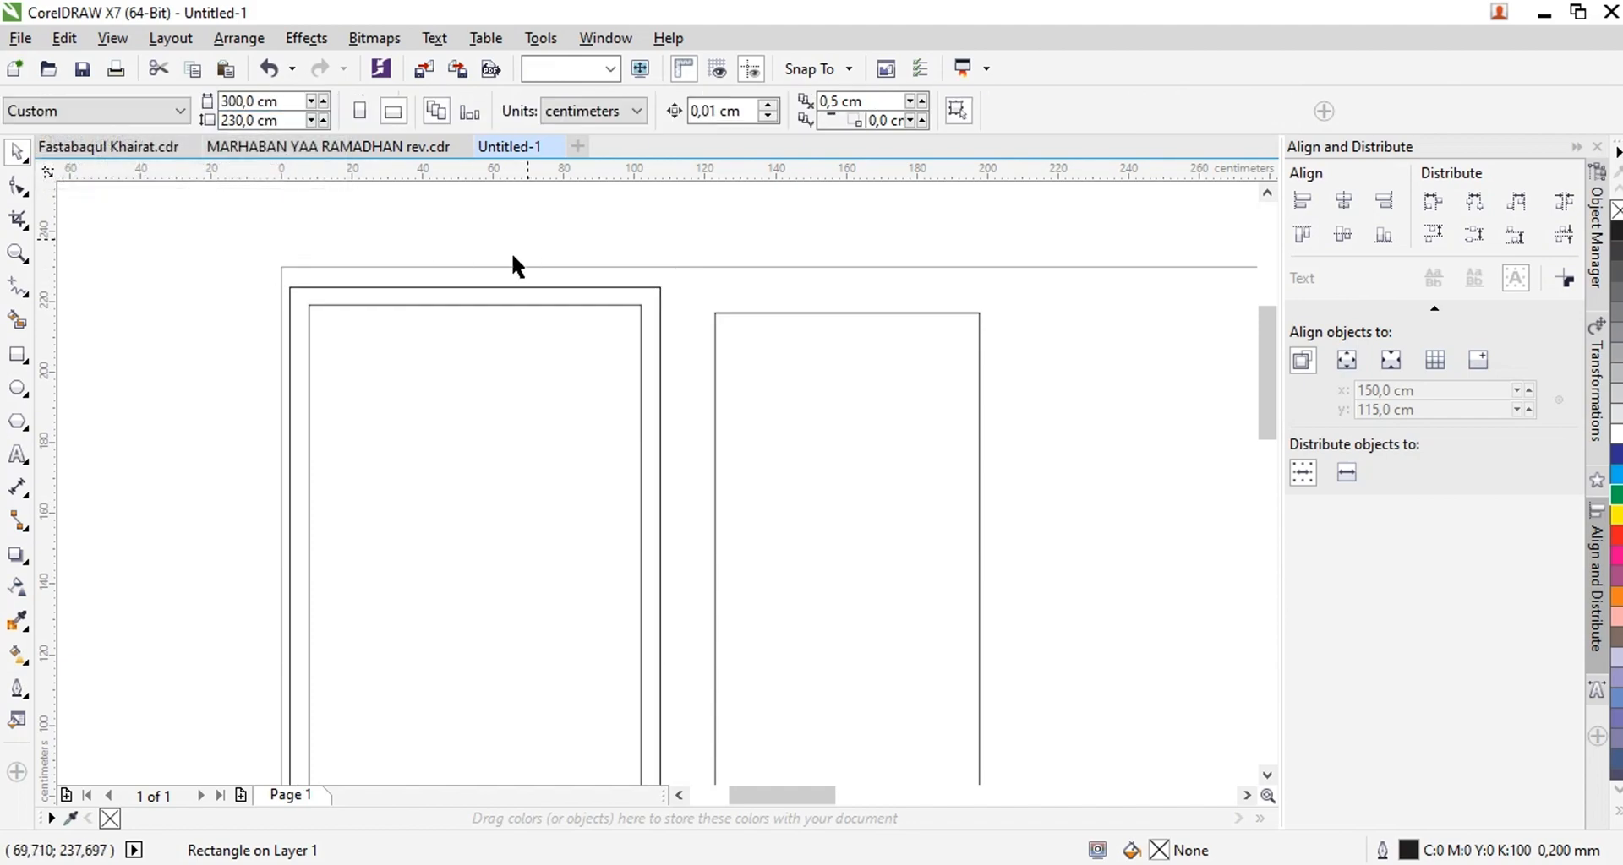
# Add an outward contour around the 75 × 189 cm middle rectangle with the Contour tool
pyautogui.click(735, 322)
pyautogui.scroll(2, 735, 322)
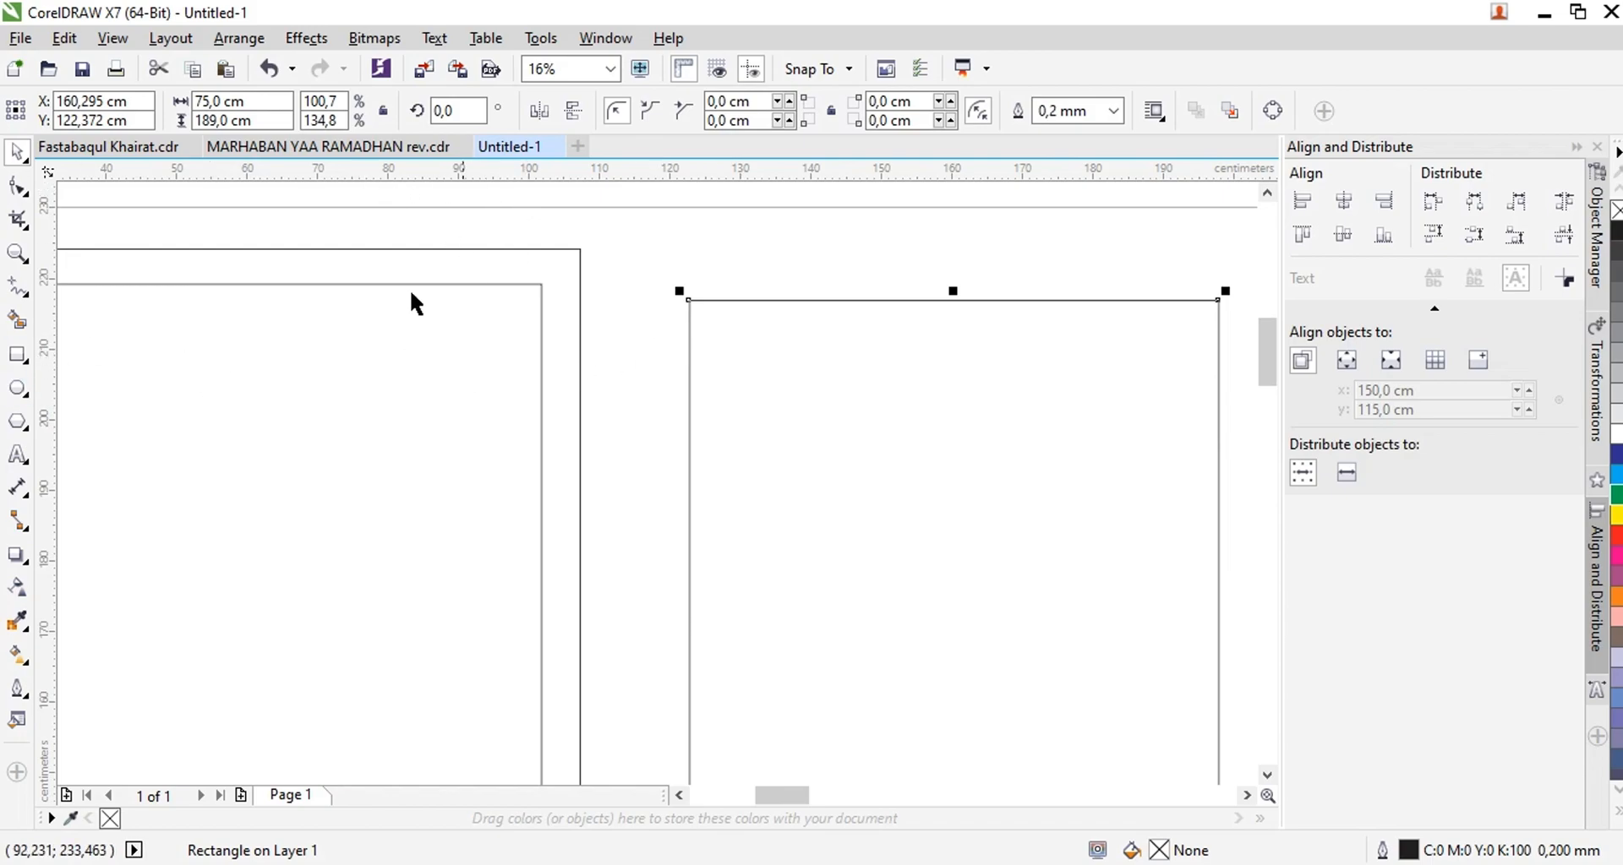
pyautogui.click(15, 558)
pyautogui.click(87, 583)
pyautogui.moveTo(780, 295); pyautogui.dragTo(757, 258)
pyautogui.click(16, 152)
# Group the two left rectangles and place a copy of the group on the other side of the middle frame
pyautogui.scroll(-2, 521, 319)
pyautogui.click(544, 290)
pyautogui.moveTo(320, 268); pyautogui.dragTo(545, 718)
pyautogui.hotkey('ctrl', 'g')
pyautogui.moveTo(417, 430); pyautogui.dragTo(783, 429)
pyautogui.rightClick(782, 430)
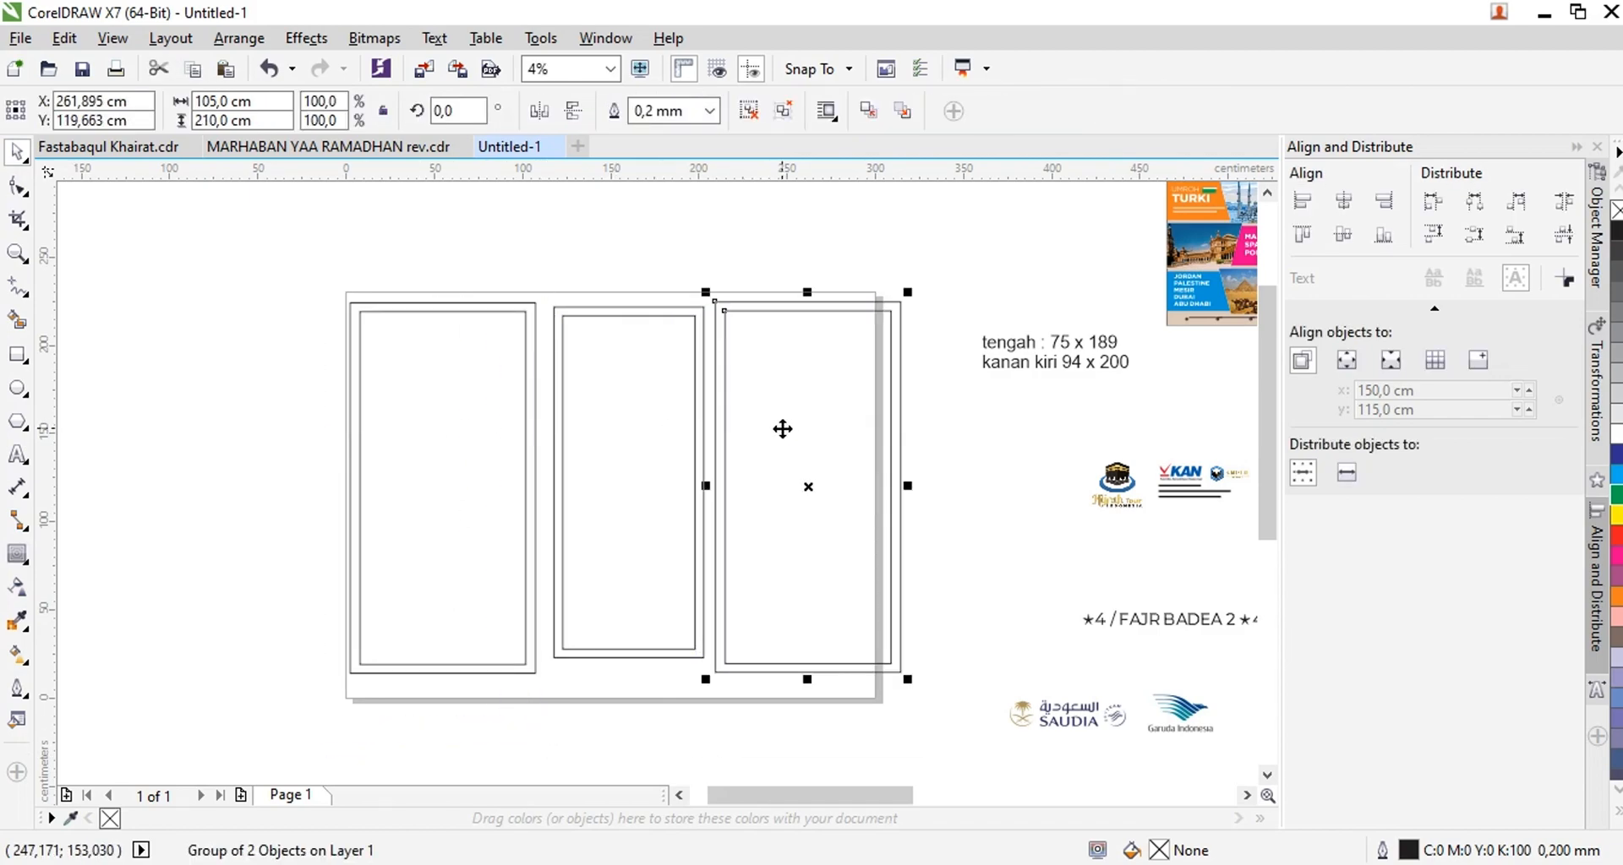
# Group the middle frame and the pair of side frames, and center the middle frame between the side frames
pyautogui.click(651, 406)
pyautogui.moveTo(511, 244); pyautogui.dragTo(718, 676)
pyautogui.hotkey('ctrl', 'g')
pyautogui.click(782, 541)
pyautogui.keyDown('shift'); pyautogui.click(437, 467); pyautogui.keyUp('shift')
pyautogui.hotkey('ctrl', 'g')
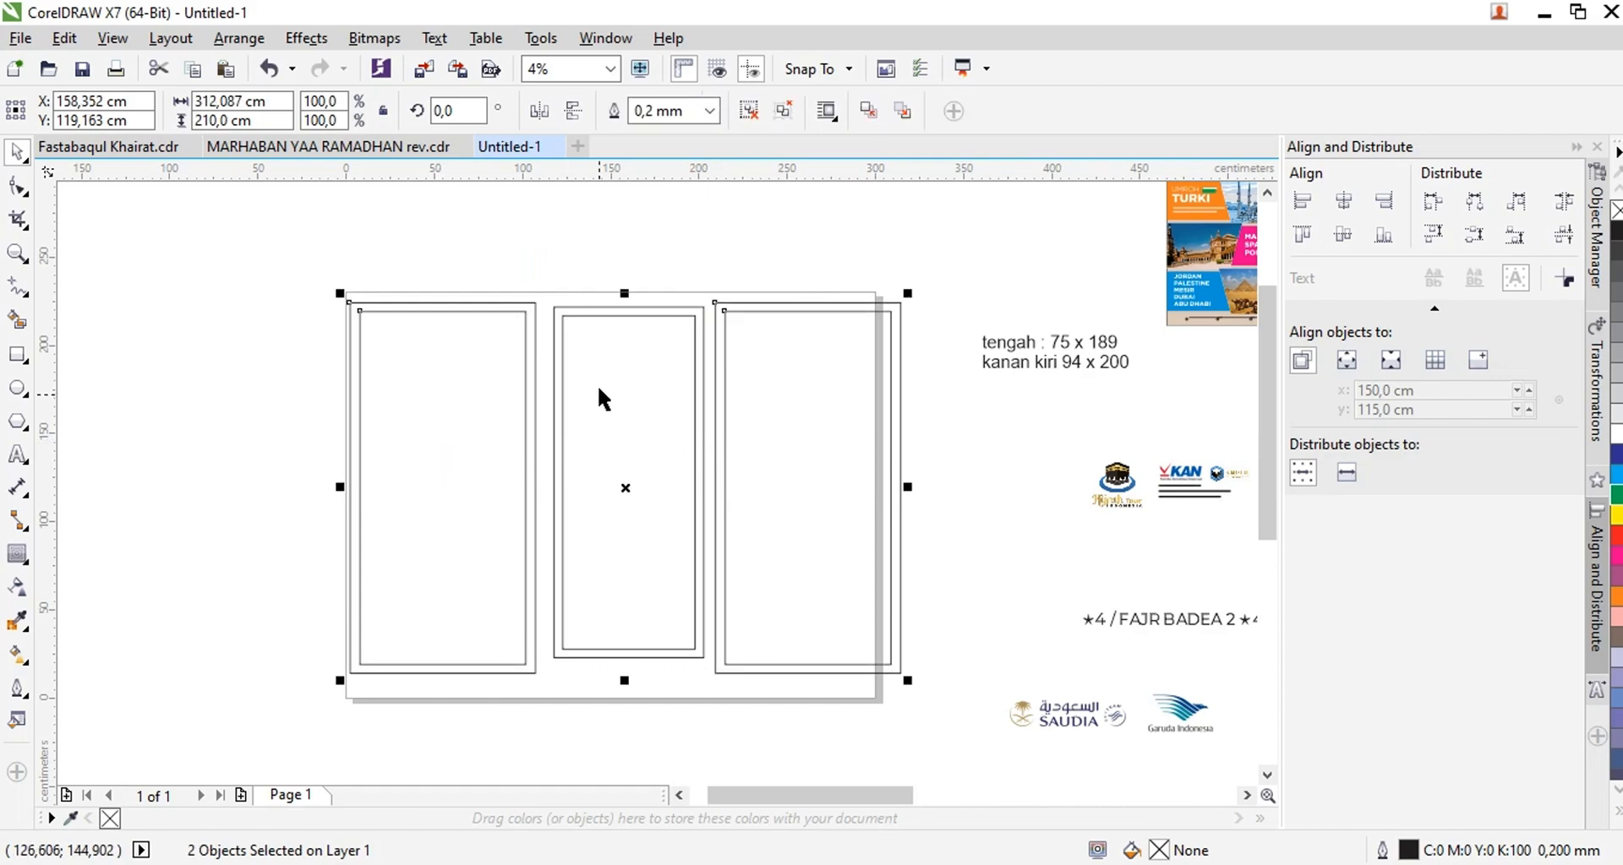
pyautogui.keyDown('shift'); pyautogui.click(763, 674); pyautogui.keyUp('shift')
pyautogui.press('c')
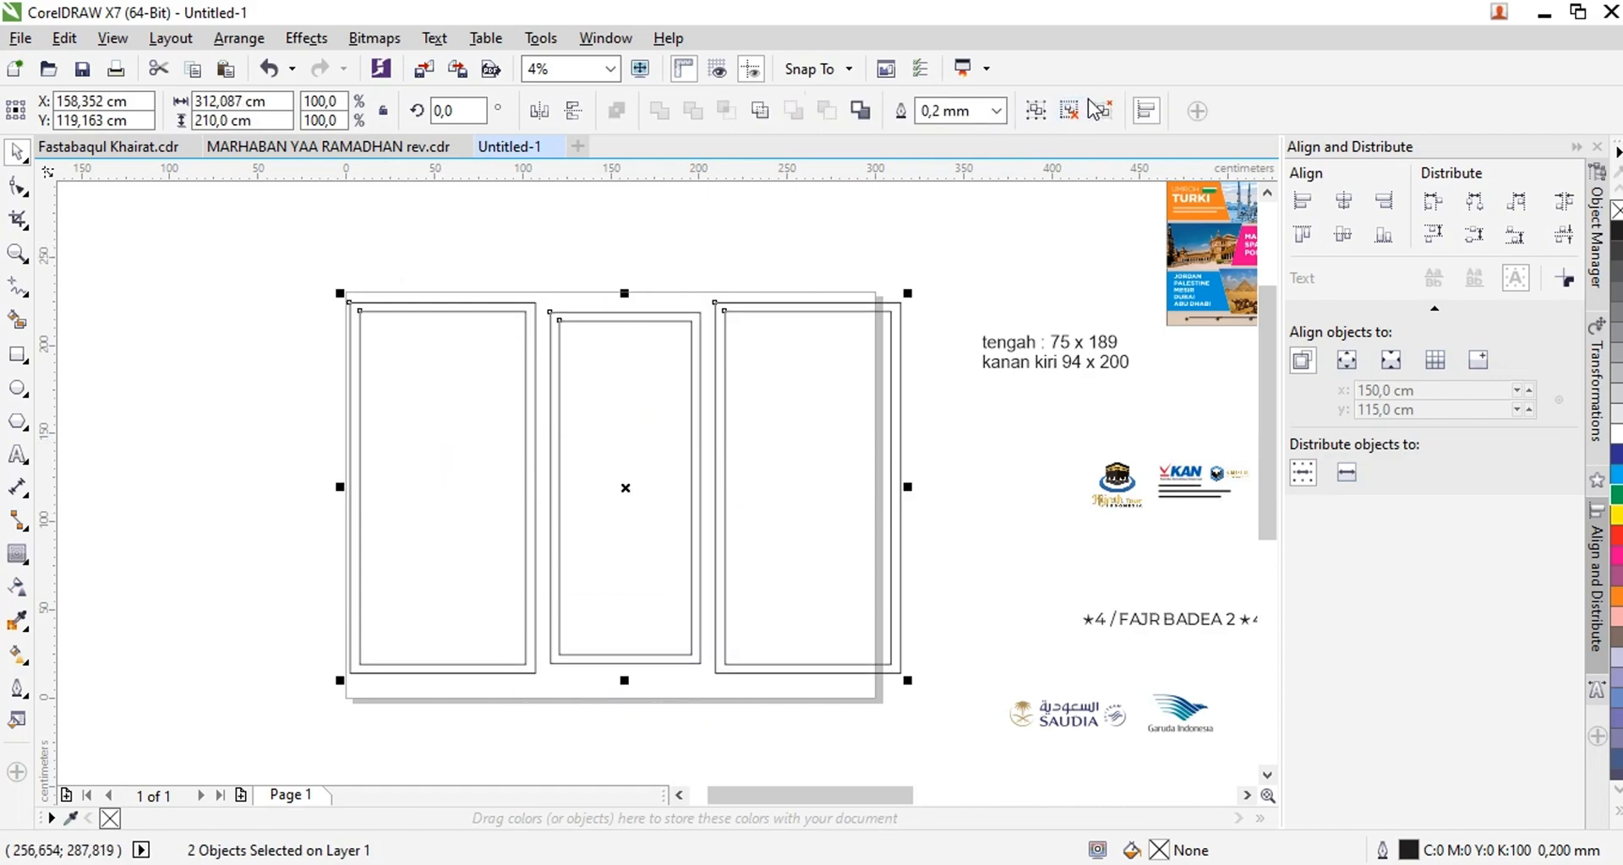
# Ungroup all the frames and set the page width to 320 cm
pyautogui.moveTo(279, 272); pyautogui.dragTo(905, 700)
pyautogui.click(178, 326)
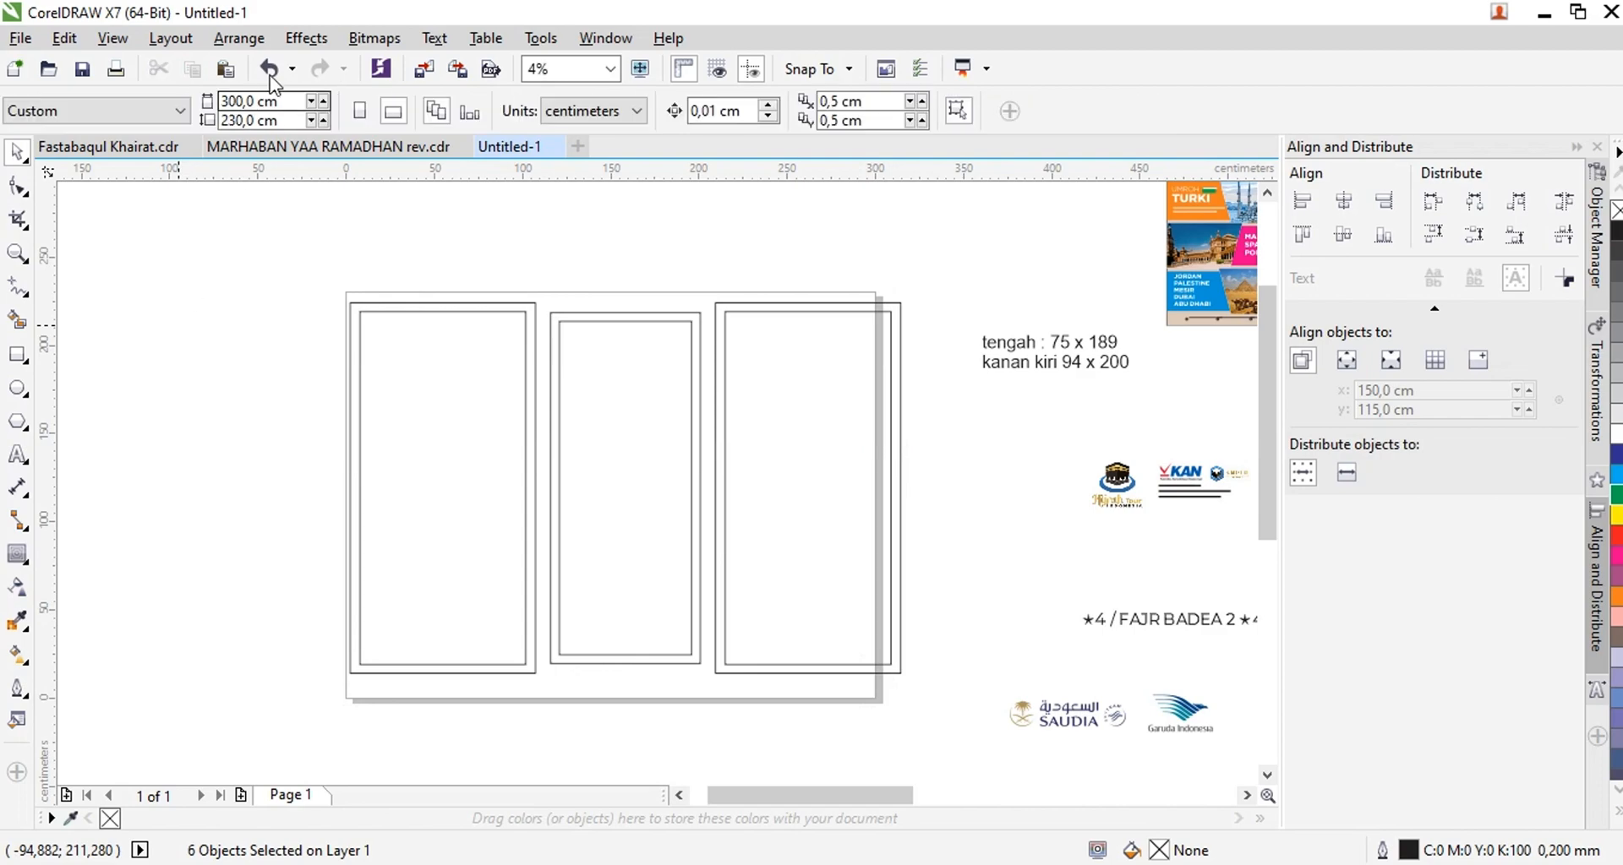
pyautogui.moveTo(284, 102); pyautogui.dragTo(109, 120)
pyautogui.write('320')
pyautogui.press('Return')
# Center the three frames together on the page and ungroup them
pyautogui.moveTo(312, 279); pyautogui.dragTo(914, 677)
pyautogui.click(784, 110)
pyautogui.click(459, 358)
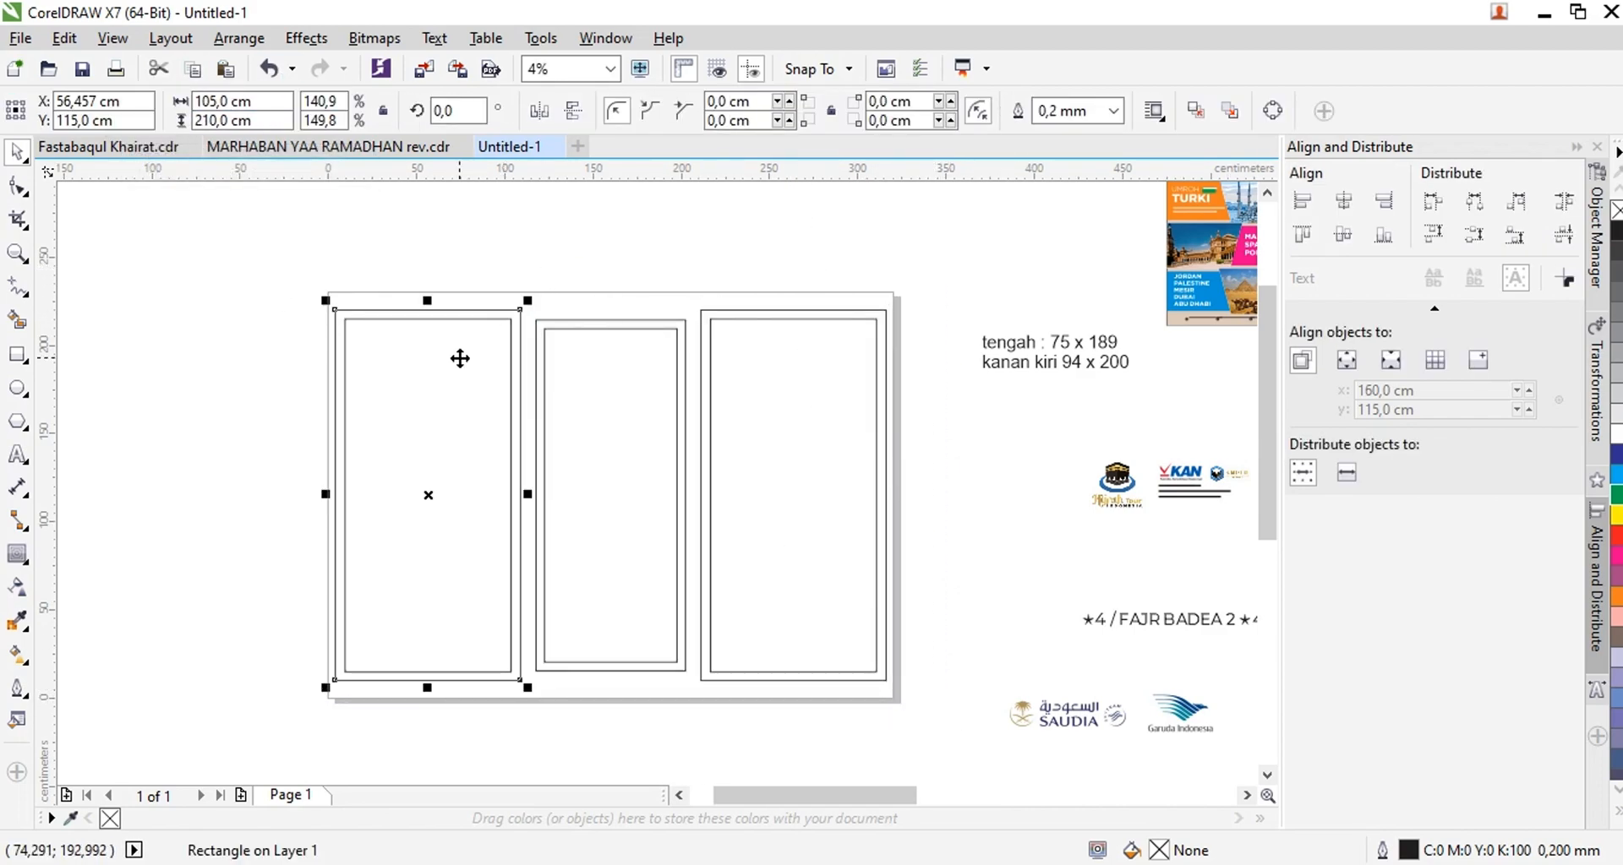
# Break the middle frame's contour apart into a separate rectangle
pyautogui.click(600, 320)
pyautogui.hotkey('ctrl', 'k')
pyautogui.click(609, 337)
# Fill the three outer frame rectangles with light grey
pyautogui.scroll(1, 609, 336)
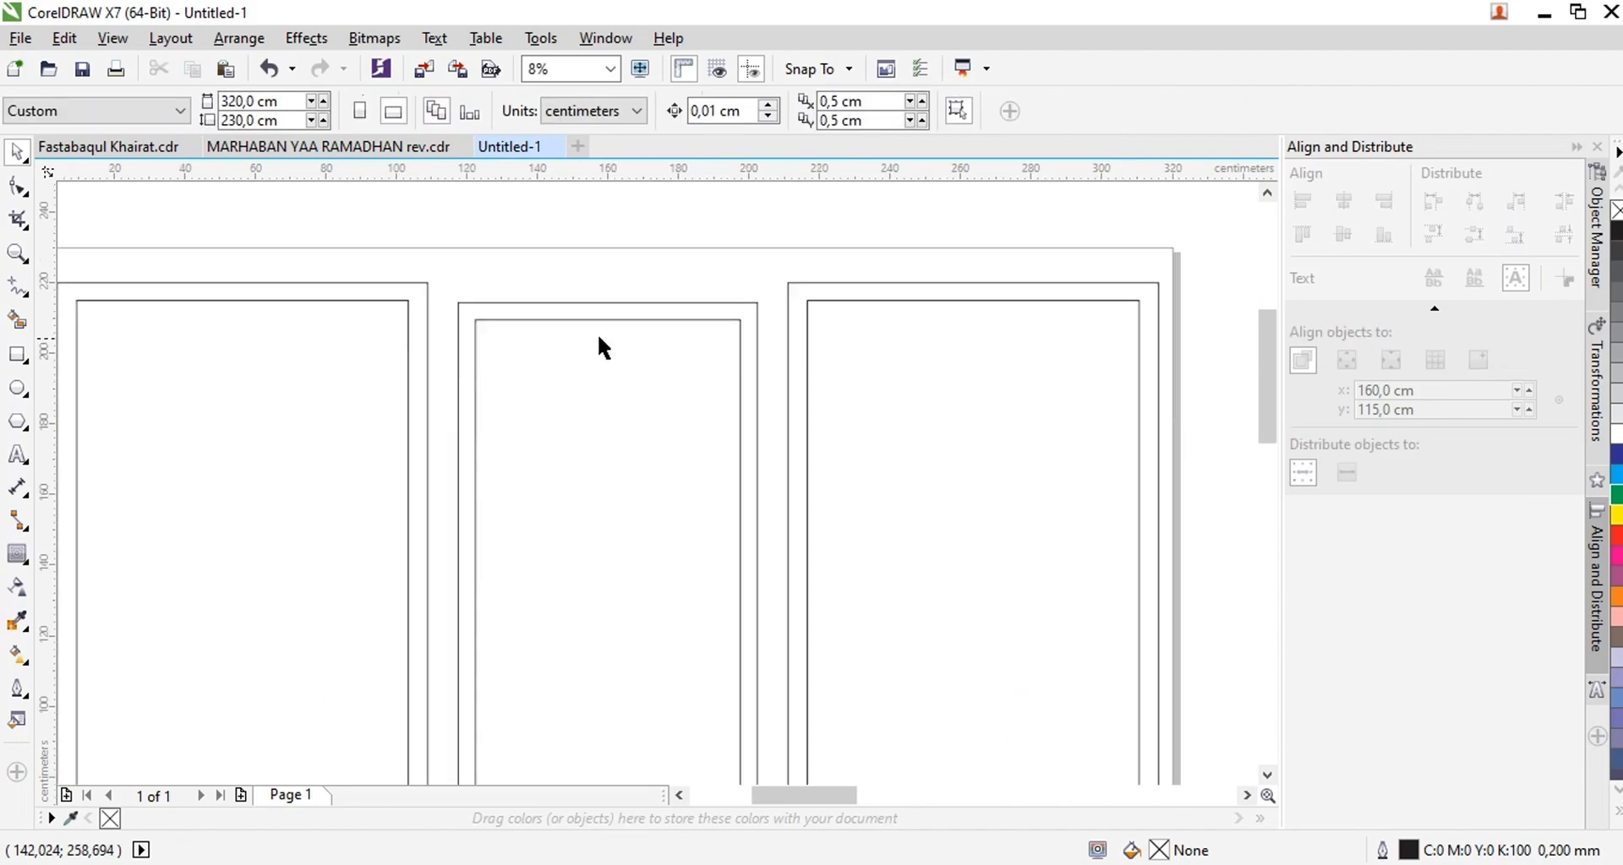
pyautogui.click(583, 320)
pyautogui.click(372, 284)
pyautogui.keyDown('shift'); pyautogui.click(609, 303); pyautogui.keyUp('shift')
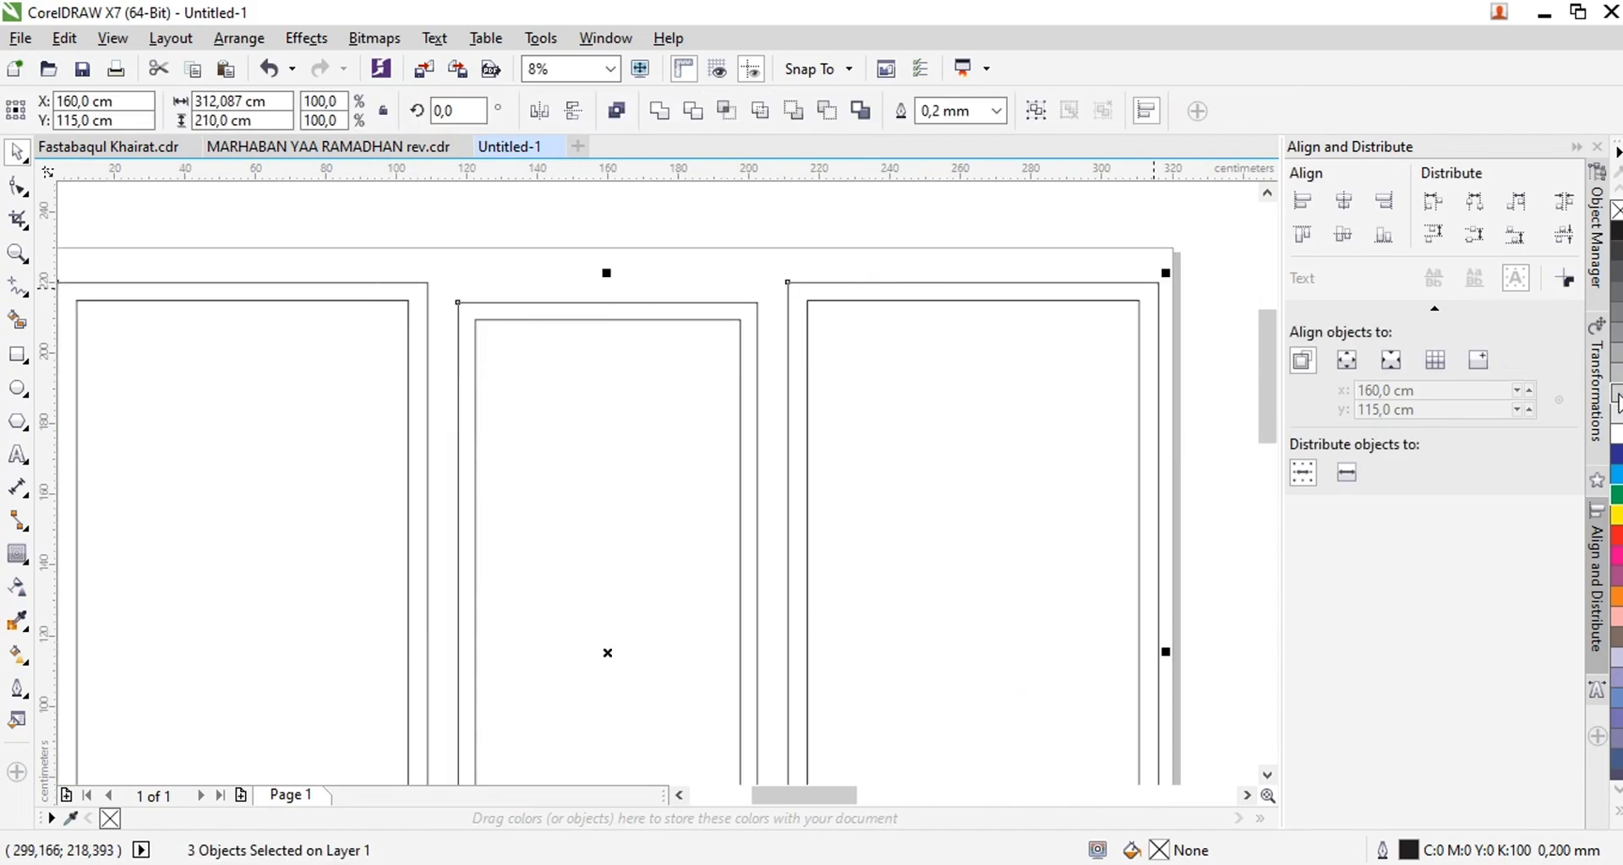
pyautogui.click(1615, 399)
# Fill the three inner panel rectangles with white
pyautogui.click(931, 340)
pyautogui.keyDown('shift'); pyautogui.click(618, 416); pyautogui.keyUp('shift')
pyautogui.keyDown('shift'); pyautogui.click(355, 421); pyautogui.keyUp('shift')
pyautogui.click(1616, 433)
pyautogui.scroll(-1, 546, 250)
pyautogui.click(568, 226)
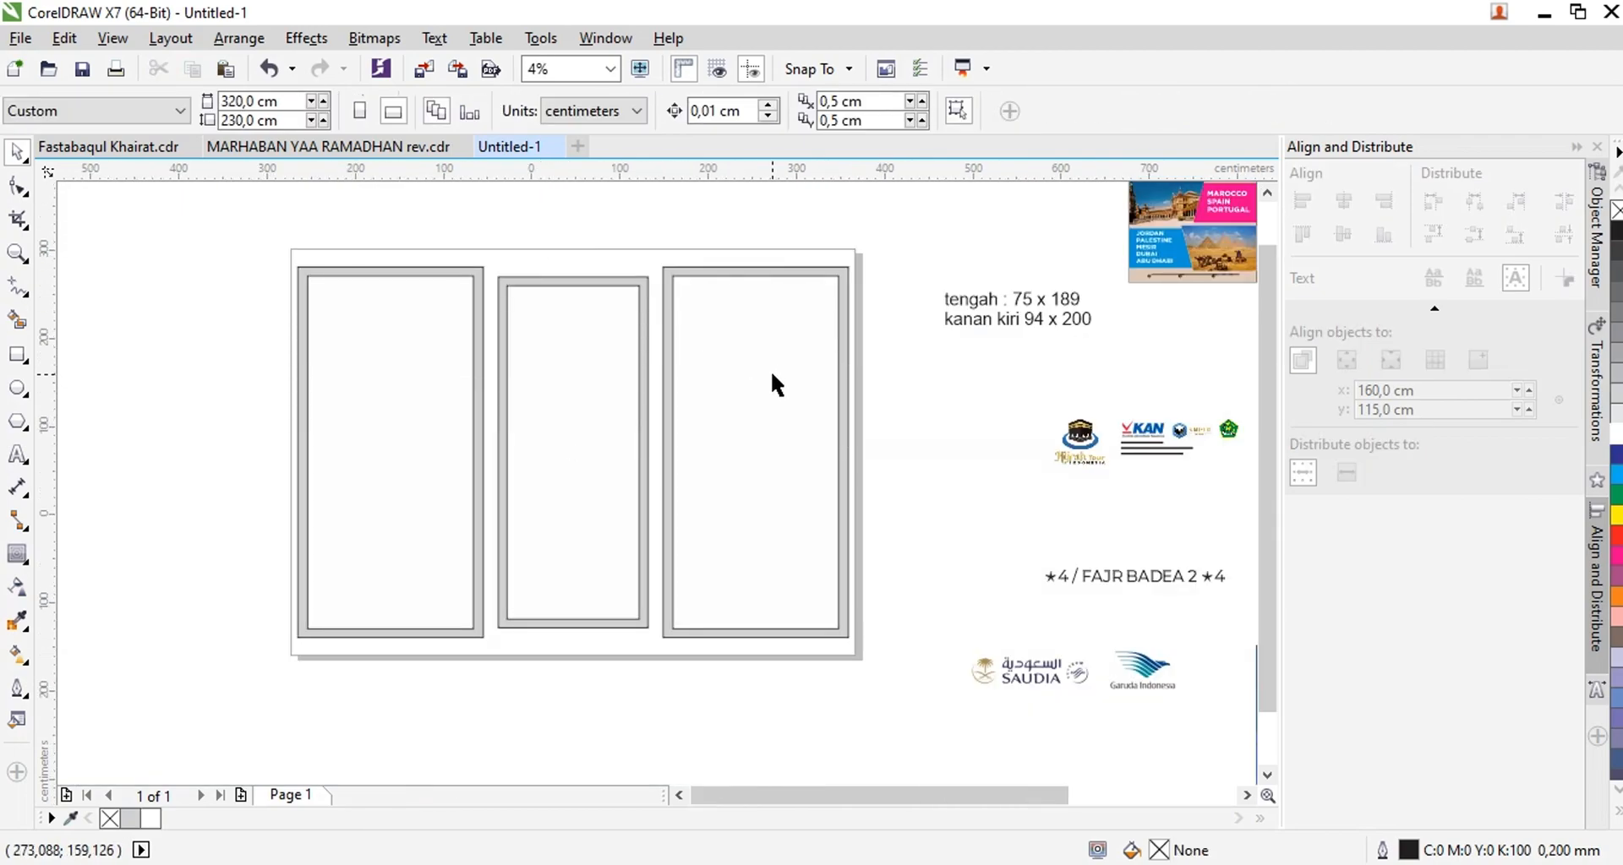
# Bring the Kaaba background image just below the page and PowerClip it inside the middle panel's inner rectangle
pyautogui.scroll(-1, 771, 372)
pyautogui.click(1135, 562)
pyautogui.moveTo(1135, 562); pyautogui.dragTo(668, 603)
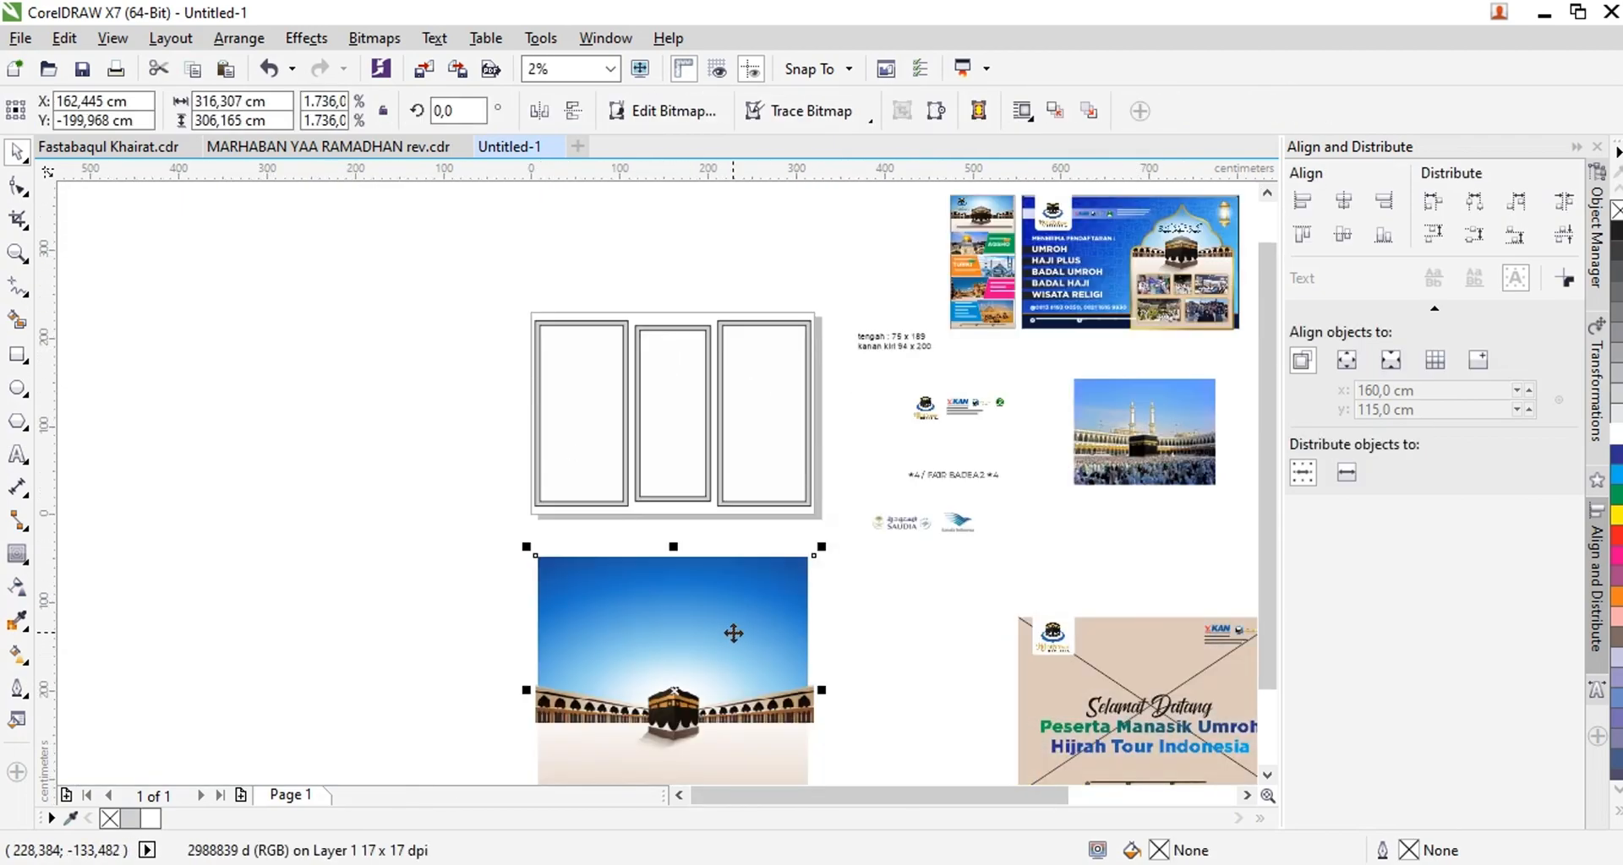
pyautogui.hotkey('alt', 'c')
pyautogui.press('w')
pyautogui.press('p')
pyautogui.click(668, 372)
# Edit the clipped Kaaba image, scaling it to about 132 × 128 cm in the upper part of the middle panel, and finish editing
pyautogui.scroll(2, 668, 371)
pyautogui.keyDown('ctrl'); pyautogui.click(668, 370); pyautogui.keyUp('ctrl')
pyautogui.scroll(-1, 725, 446)
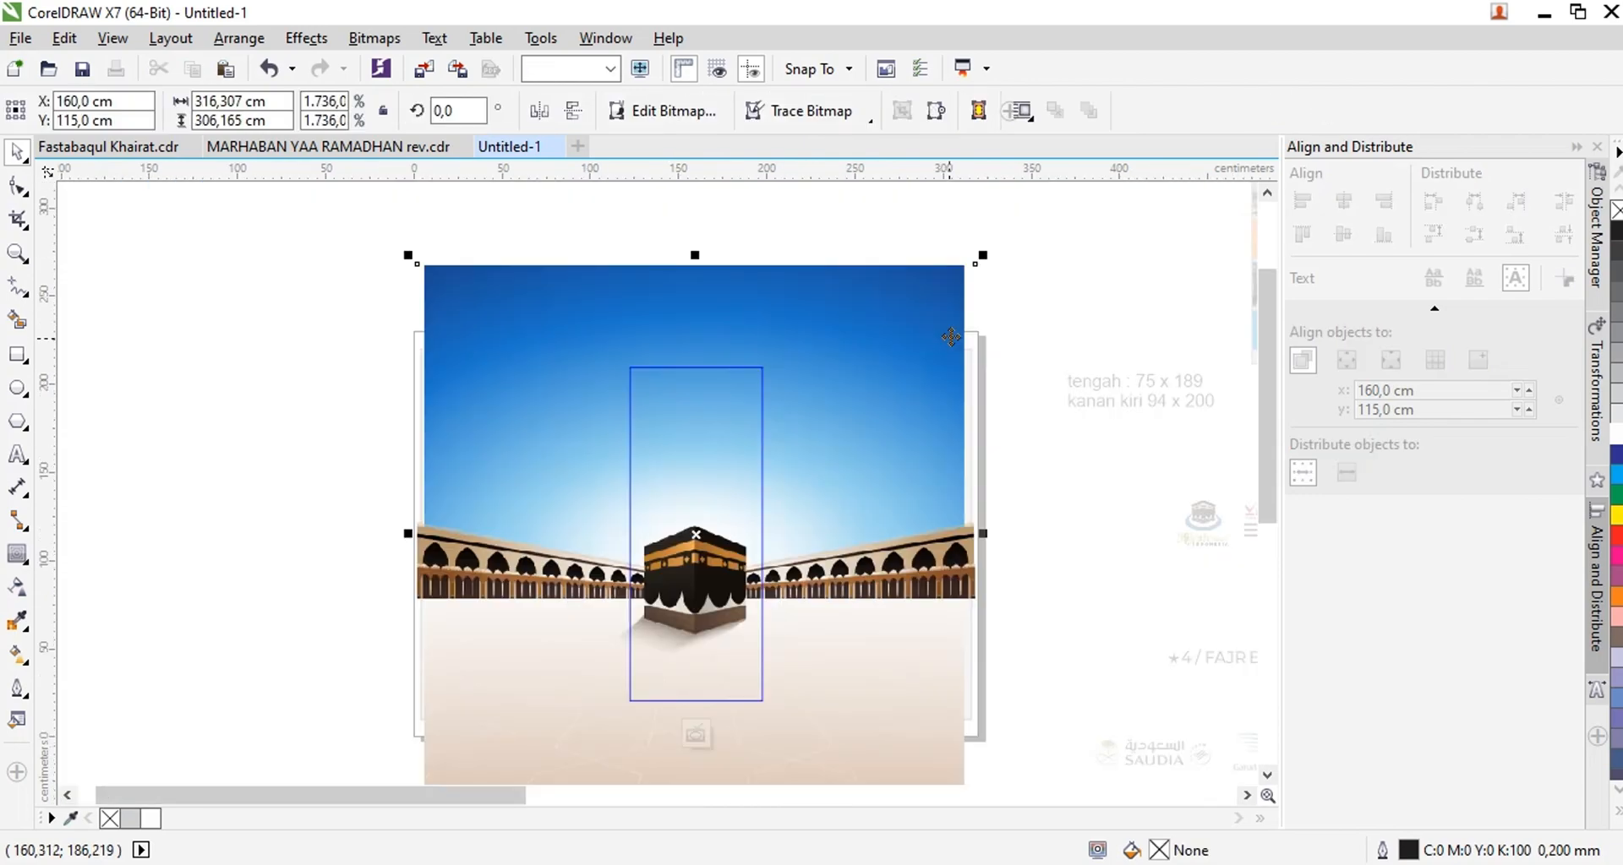
pyautogui.moveTo(981, 280); pyautogui.dragTo(930, 411)
pyautogui.moveTo(668, 468); pyautogui.dragTo(721, 497)
pyautogui.scroll(2, 707, 507)
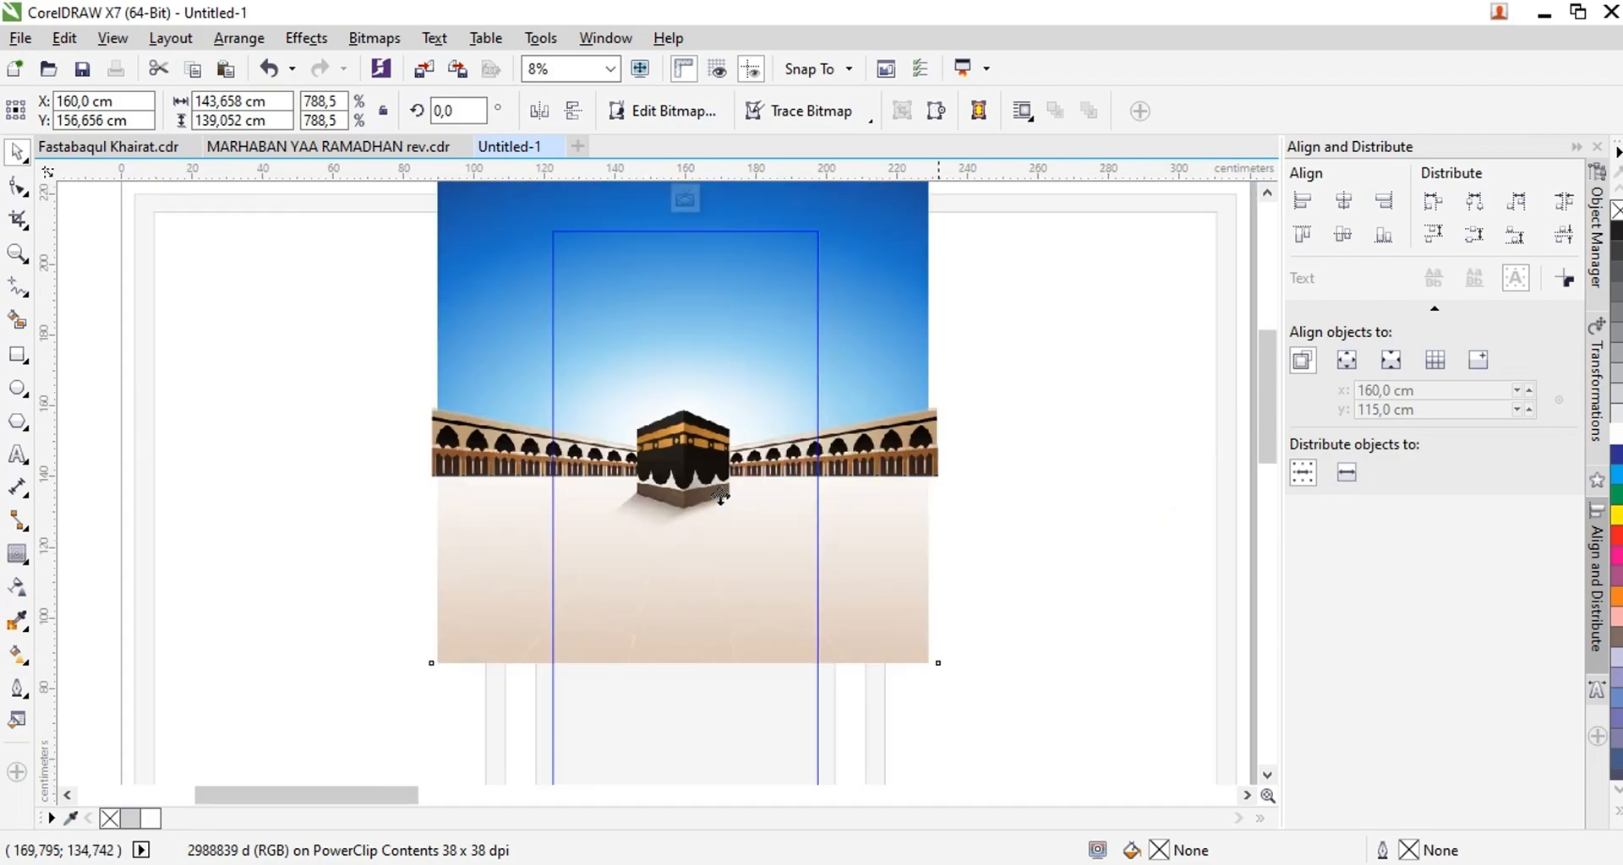
pyautogui.moveTo(938, 662); pyautogui.dragTo(925, 650)
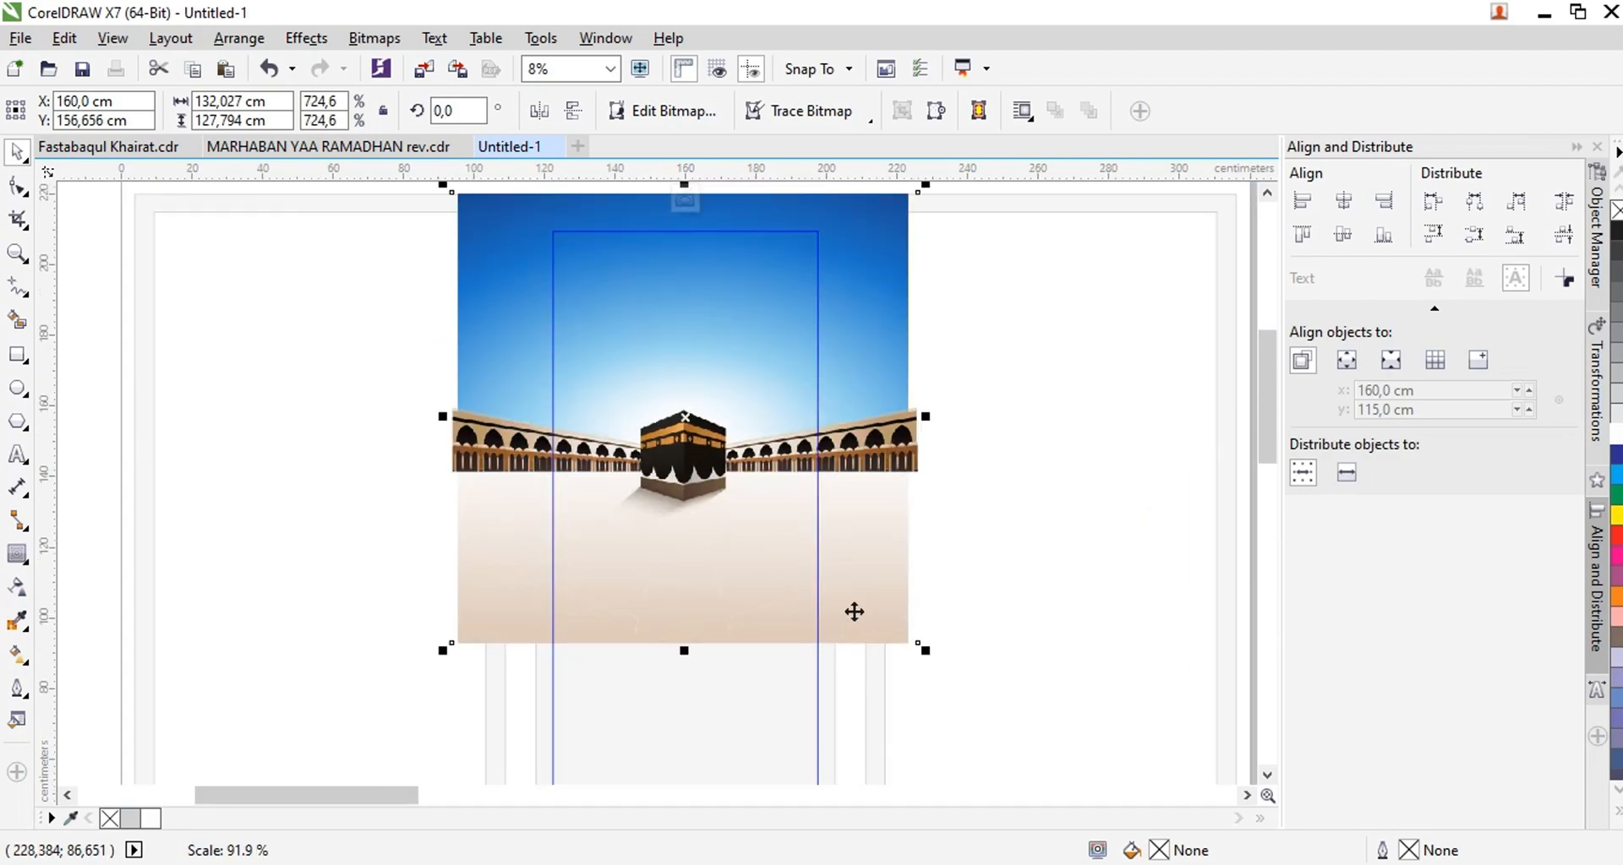
pyautogui.scroll(-2, 853, 612)
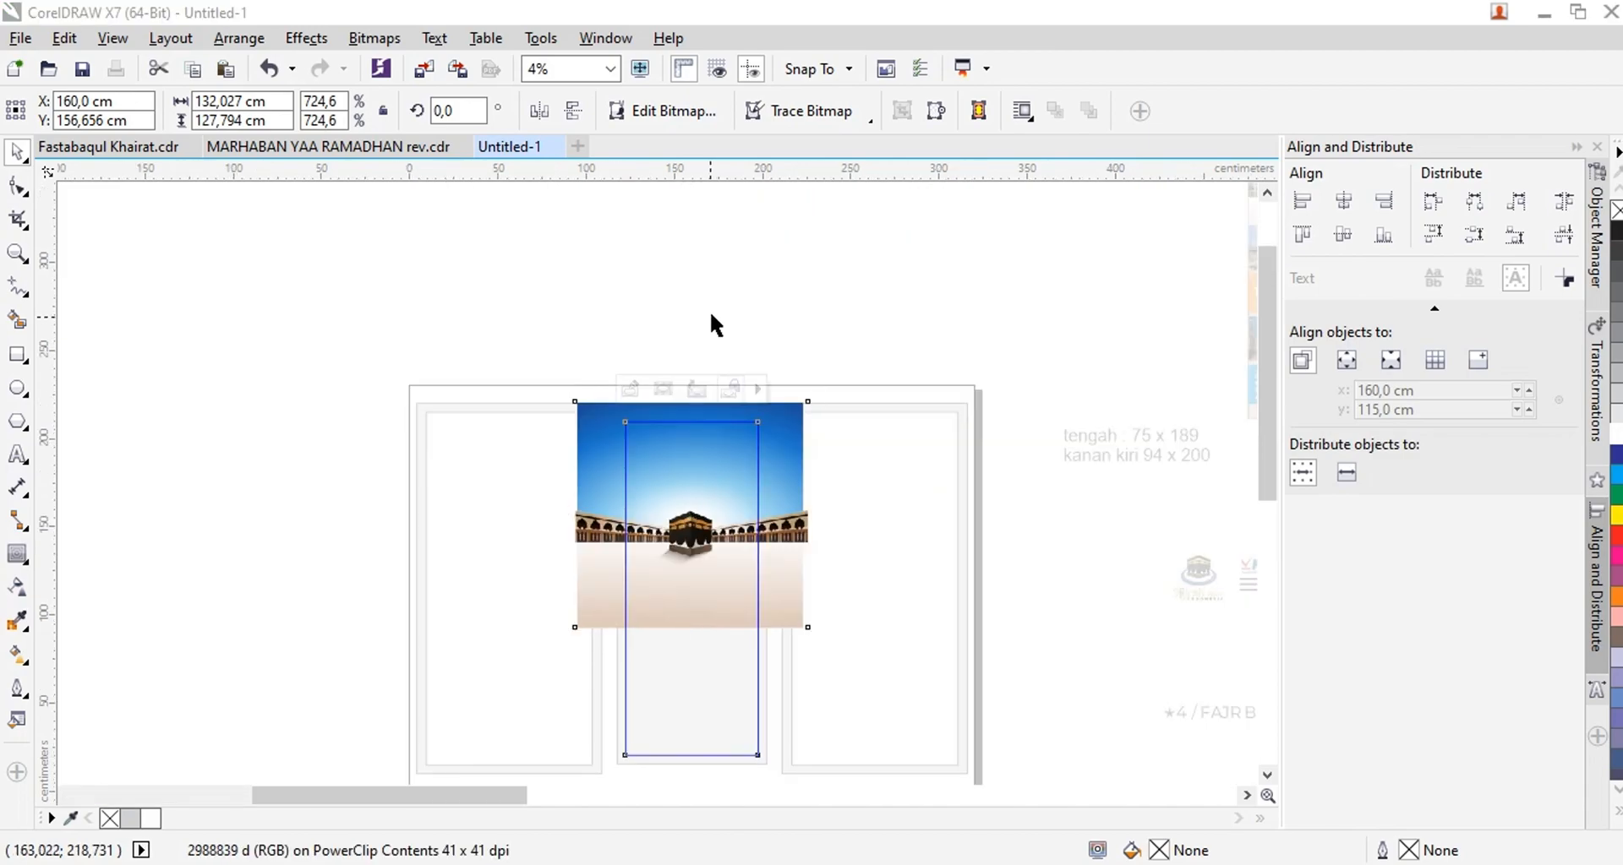
pyautogui.click(689, 384)
pyautogui.scroll(1, 728, 743)
pyautogui.click(728, 744)
pyautogui.scroll(-1, 706, 712)
pyautogui.click(18, 621)
pyautogui.click(654, 638)
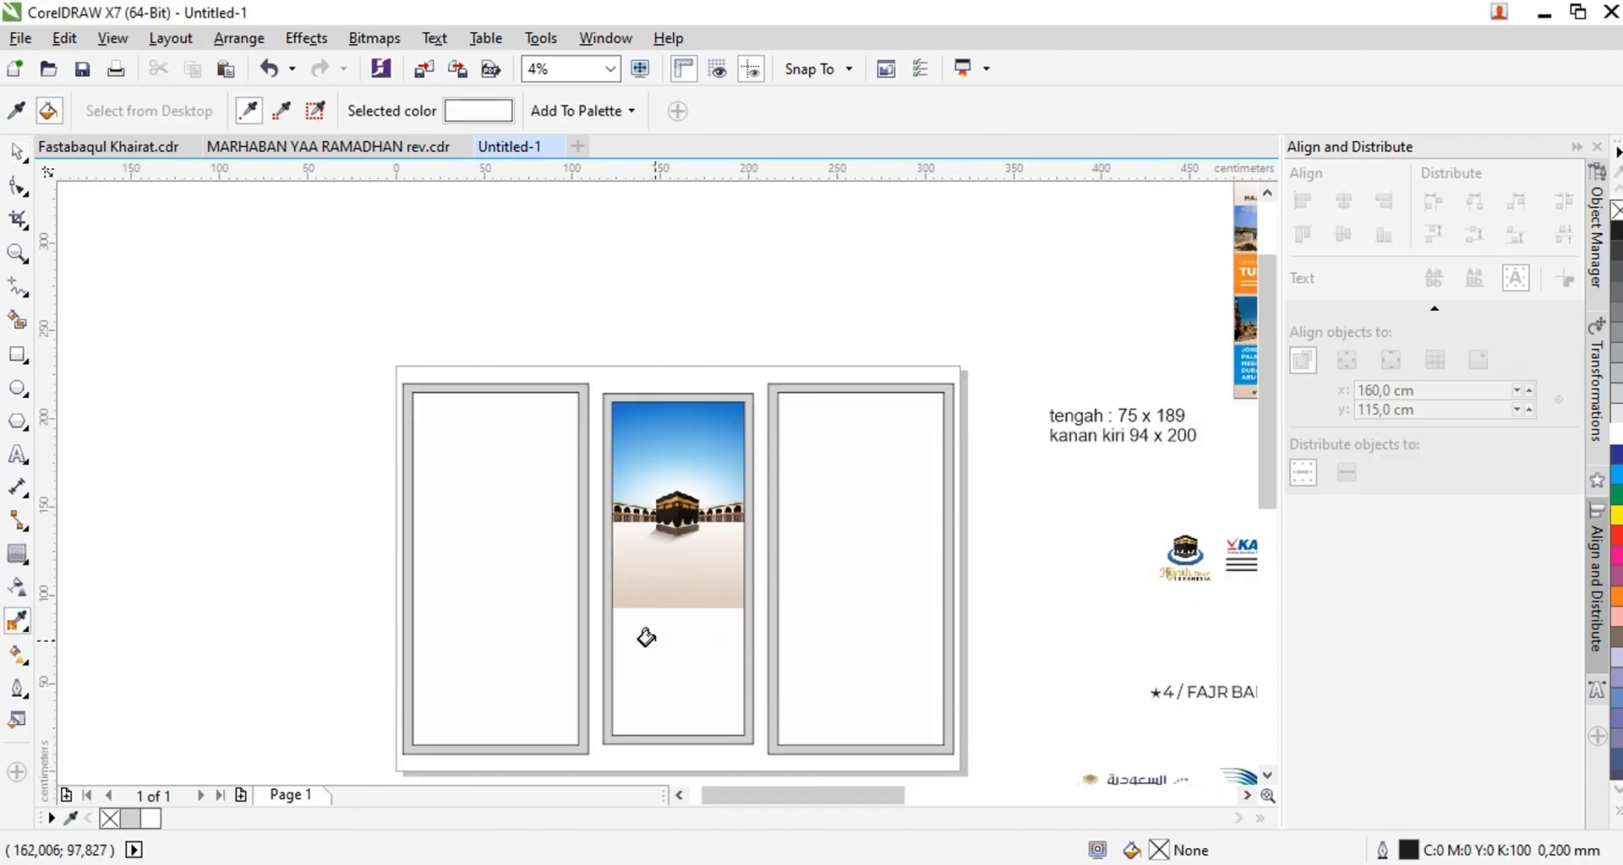
pyautogui.scroll(1, 647, 649)
pyautogui.click(17, 154)
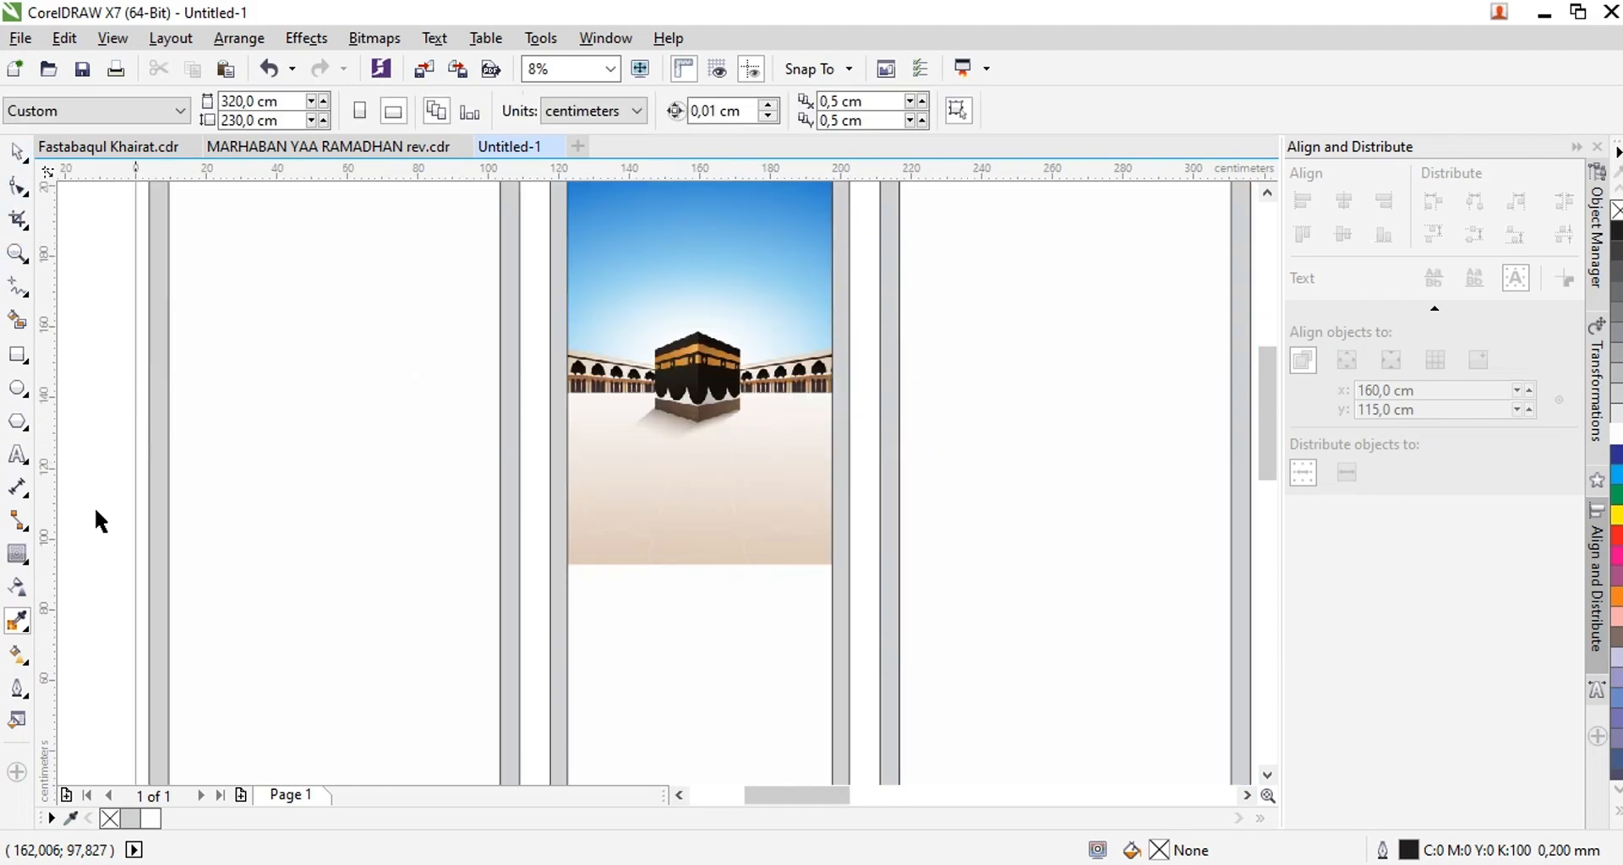
pyautogui.press('i')
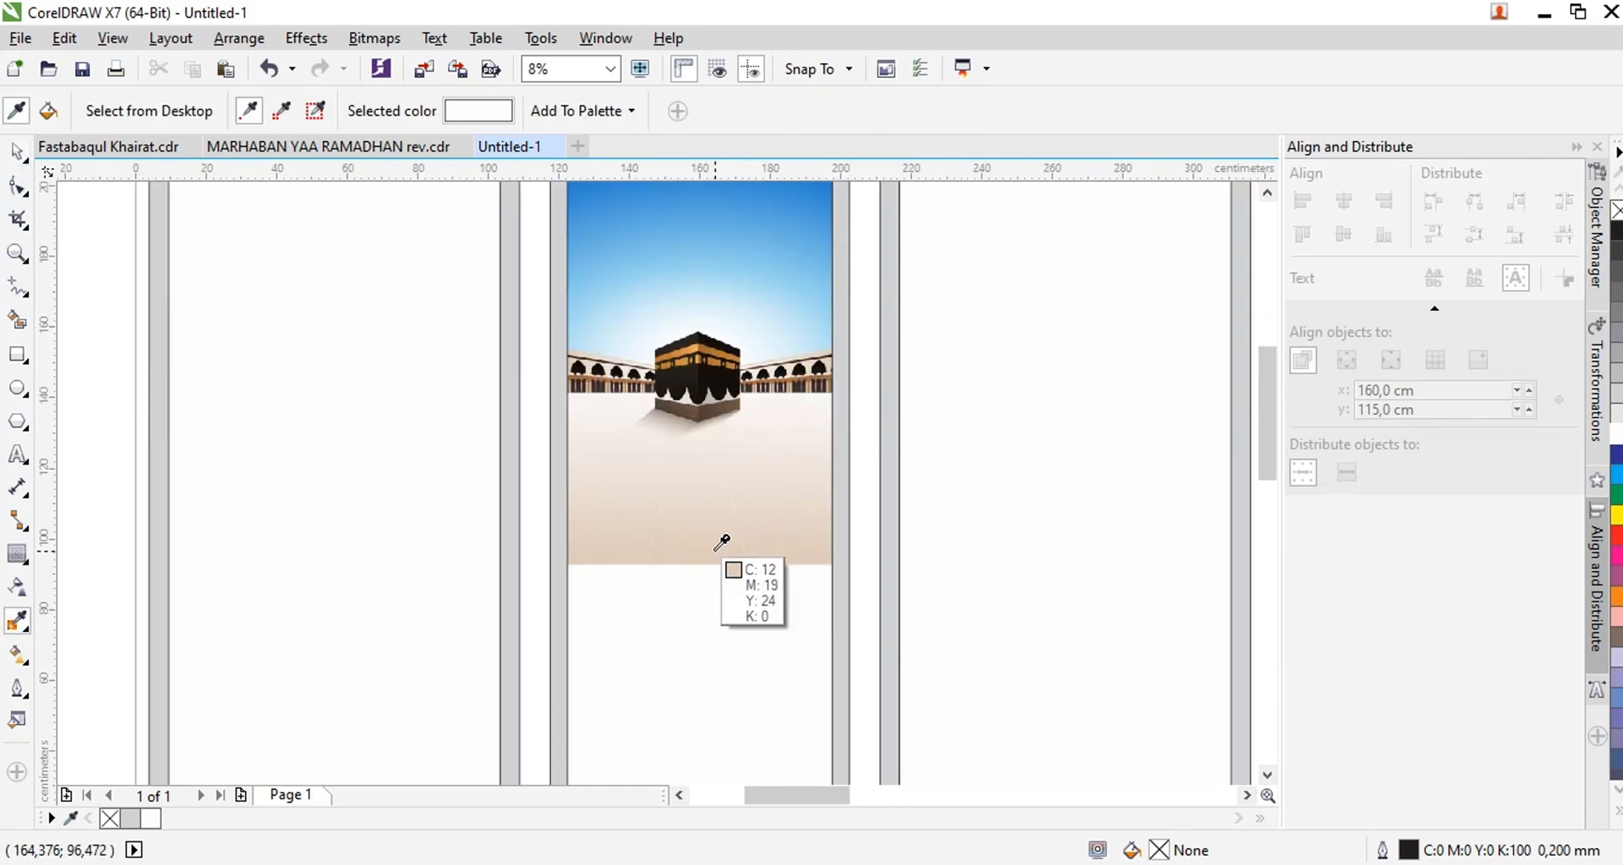
# Try to sample the beige floor color from the Kaaba image inside the middle panel's PowerClip
pyautogui.click(20, 162)
pyautogui.scroll(1, 648, 590)
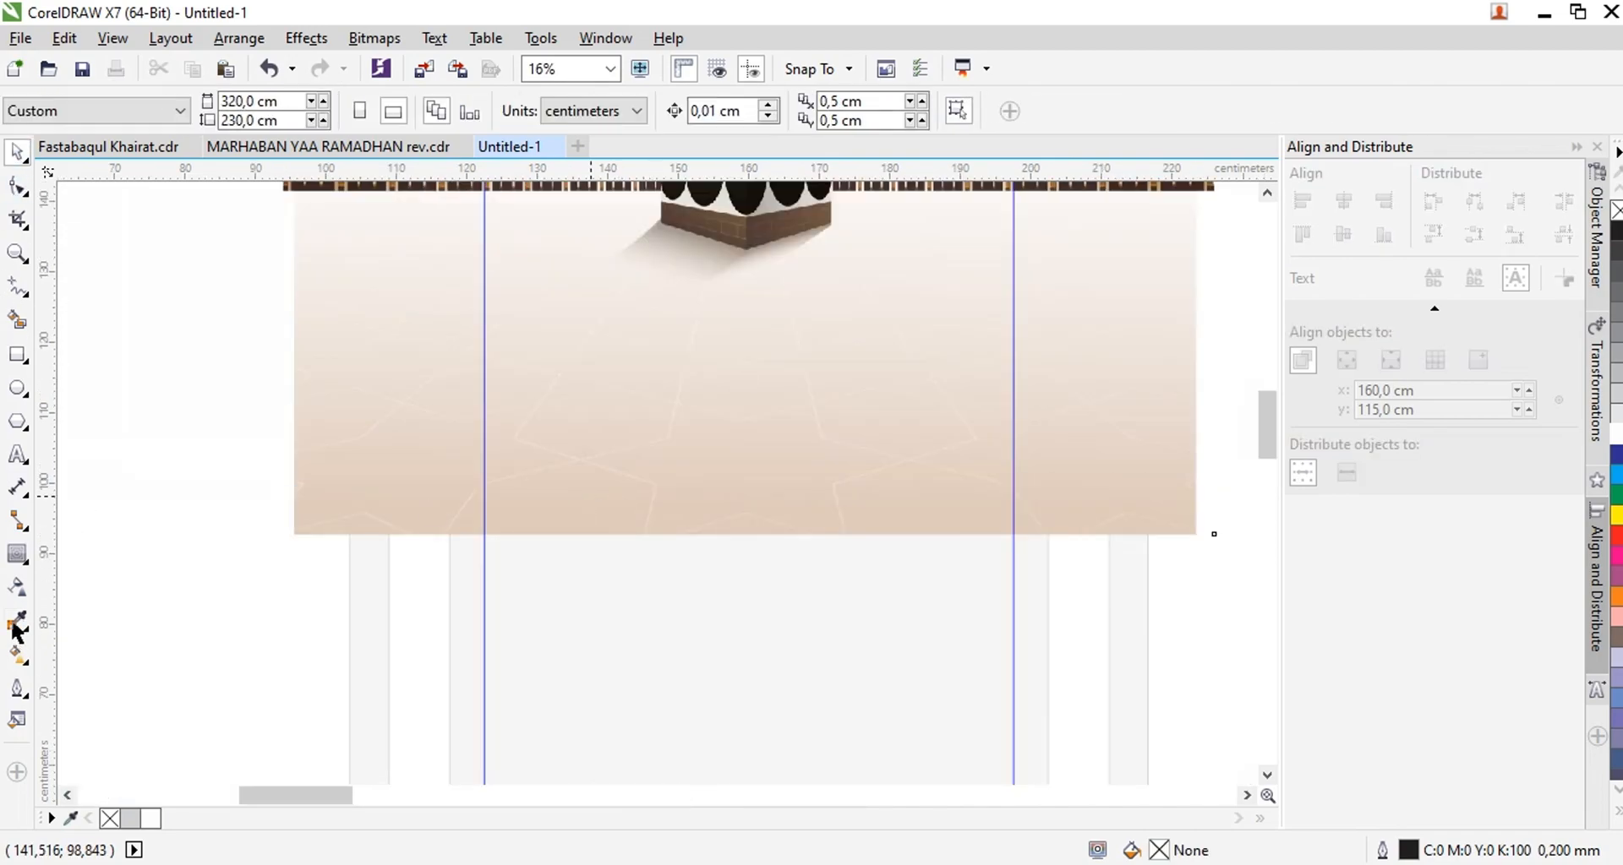
pyautogui.click(16, 629)
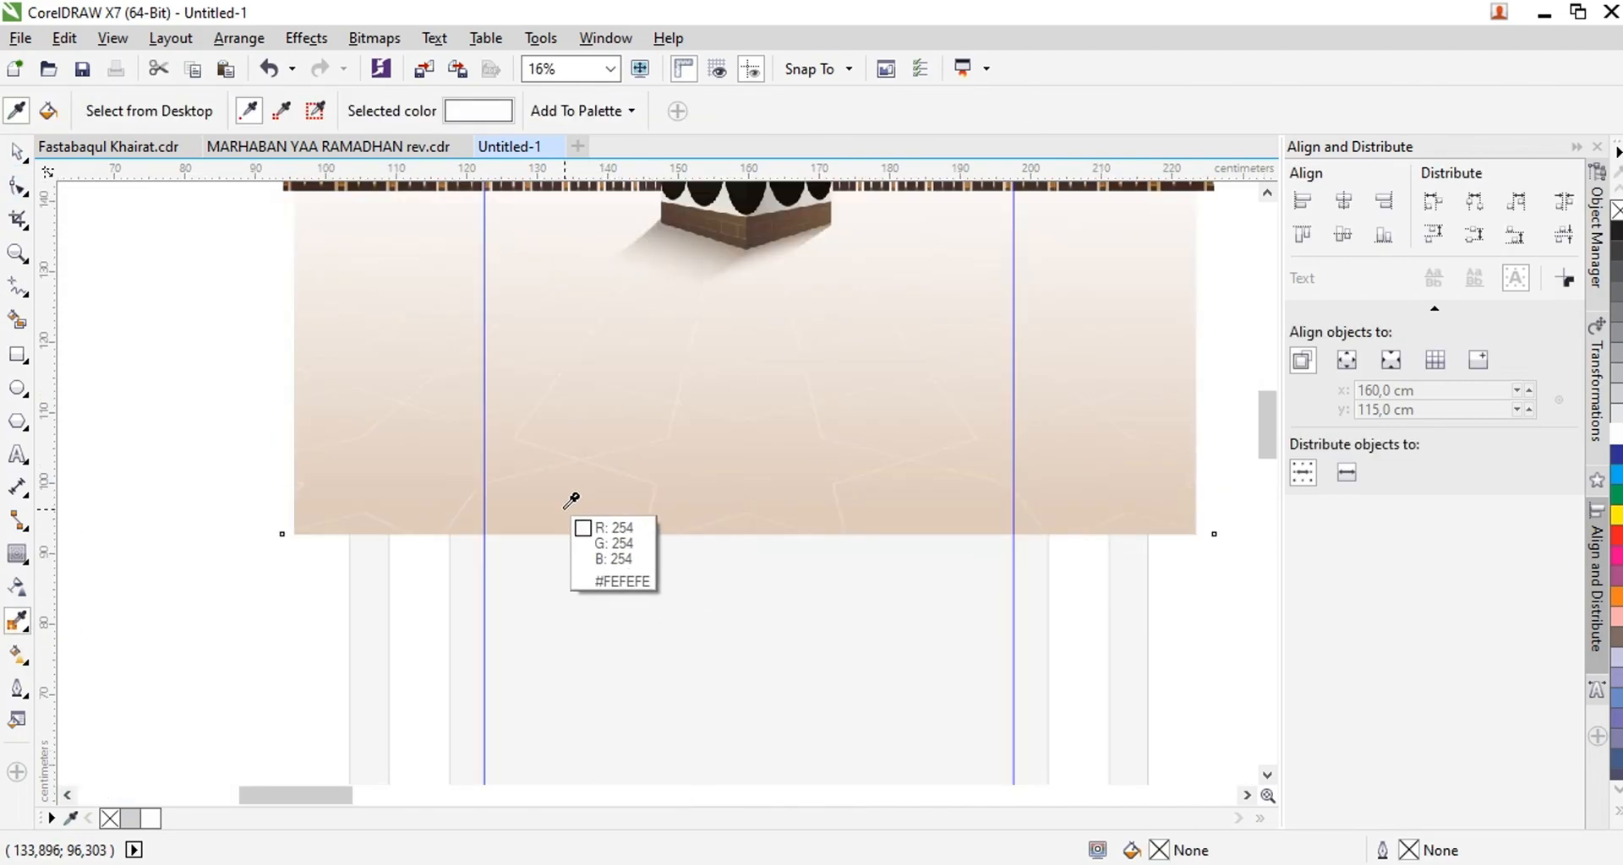
pyautogui.click(565, 510)
pyautogui.click(17, 153)
pyautogui.scroll(-3, 598, 463)
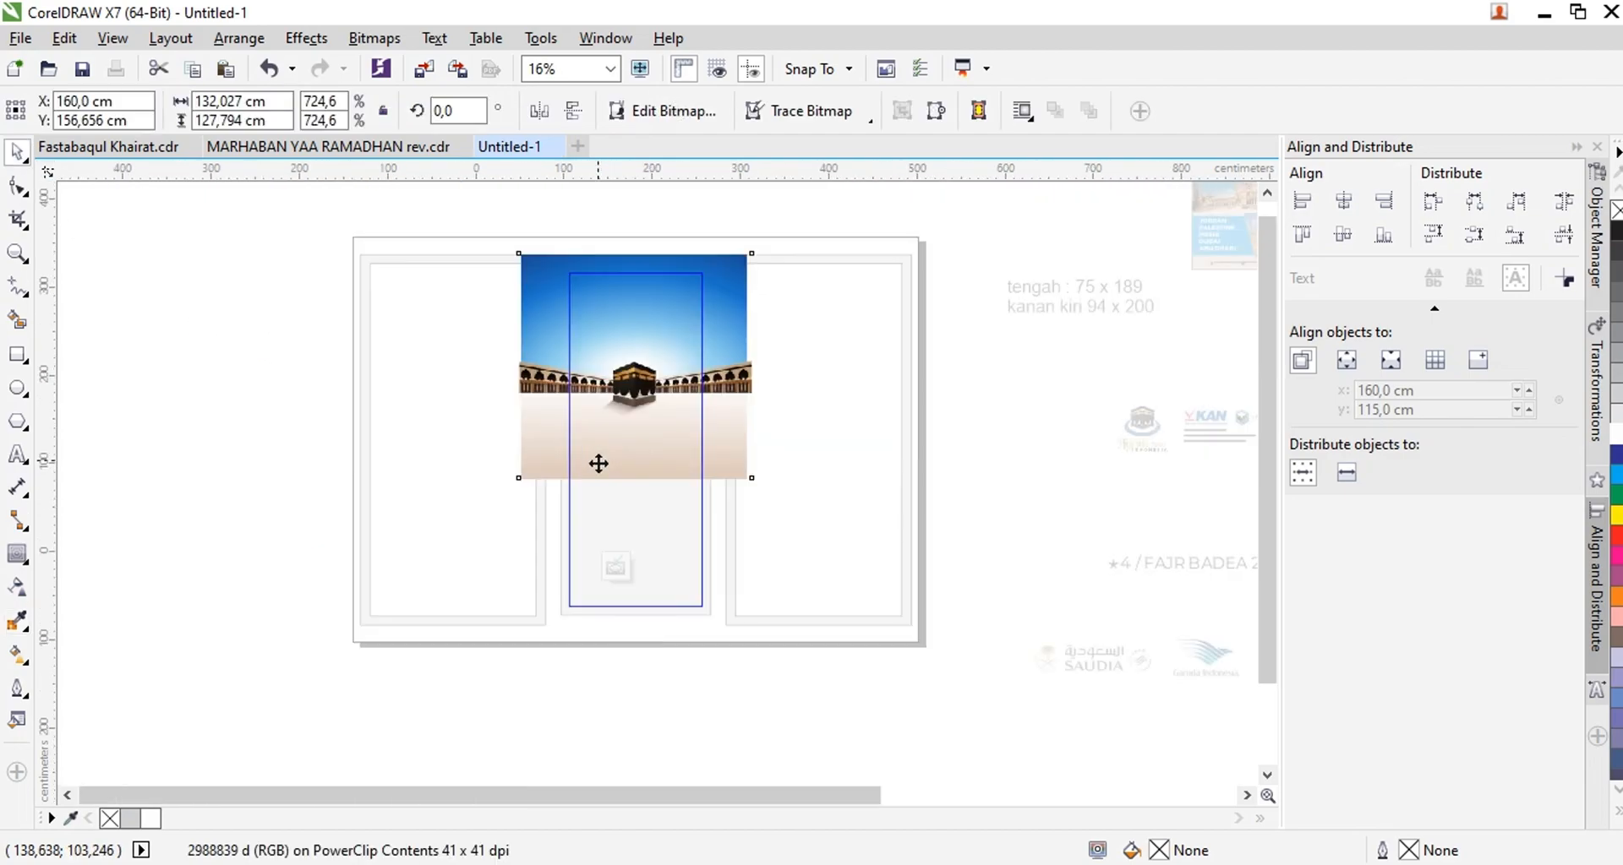
pyautogui.keyDown('ctrl'); pyautogui.click(648, 572); pyautogui.keyUp('ctrl')
pyautogui.scroll(2, 630, 506)
pyautogui.scroll(-1, 627, 505)
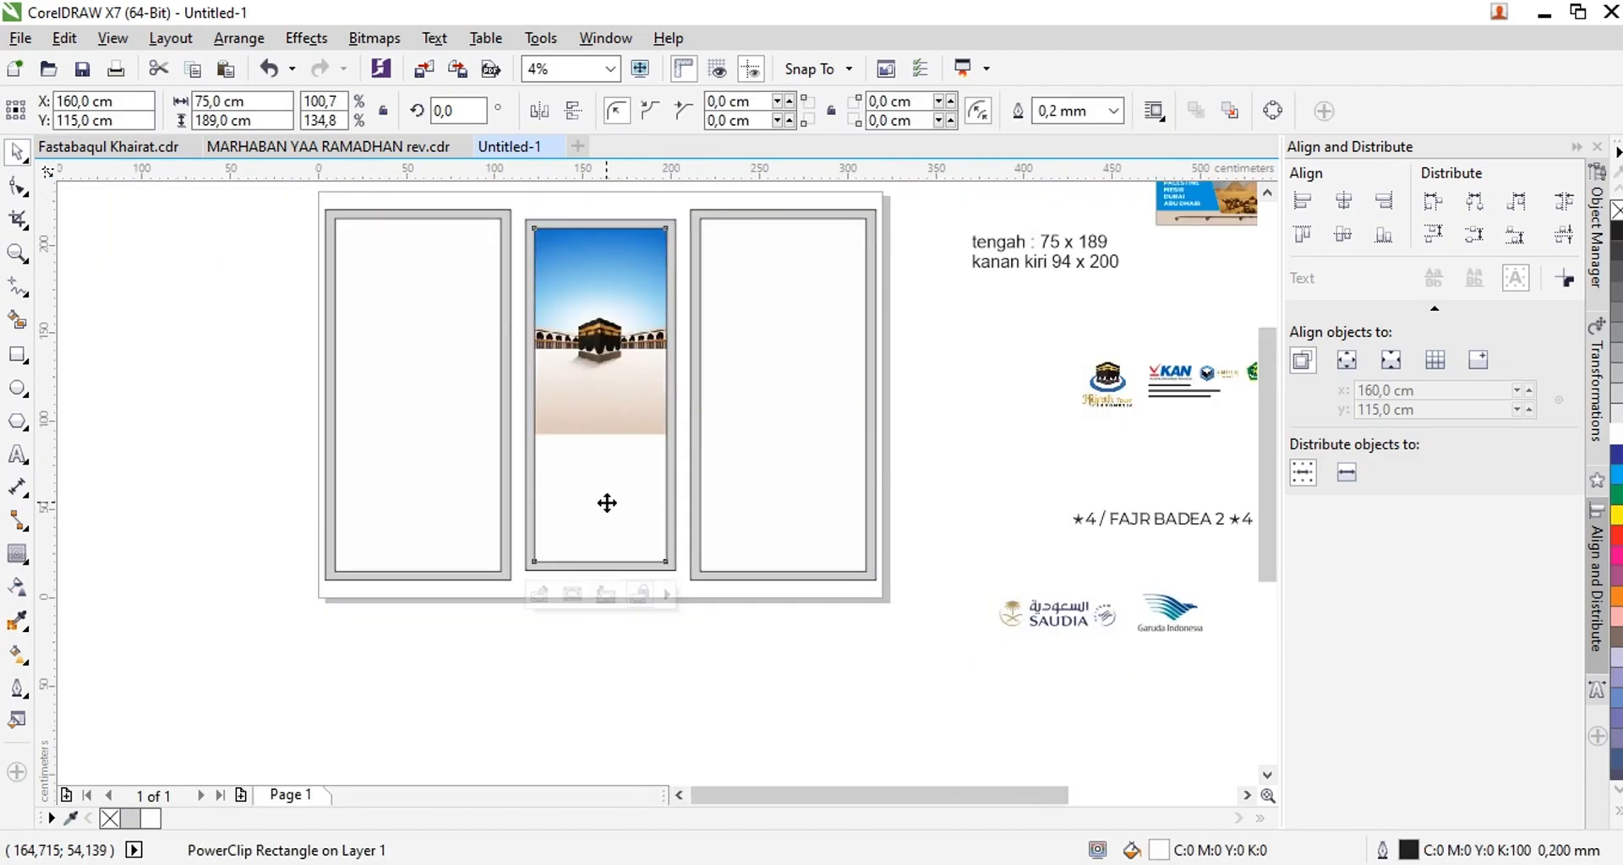
# Sample the beige background of the Selamat Datang banner and fill the middle panel's inner rectangle with it
pyautogui.scroll(-1, 605, 502)
pyautogui.click(16, 624)
pyautogui.click(1070, 688)
pyautogui.click(588, 491)
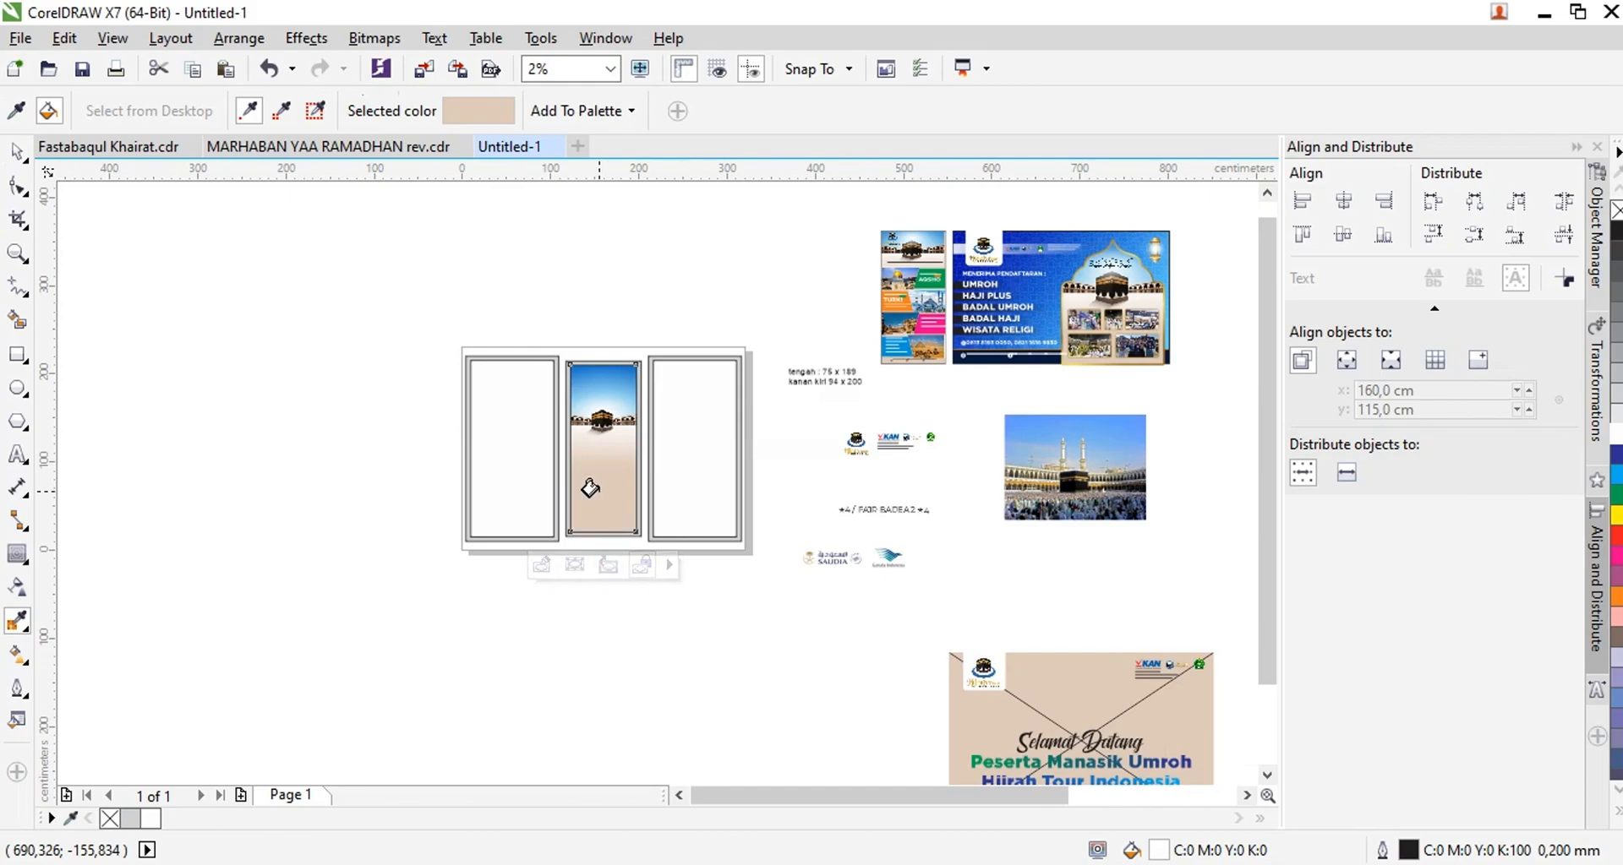
pyautogui.scroll(1, 590, 488)
pyautogui.click(19, 154)
pyautogui.scroll(-1, 813, 545)
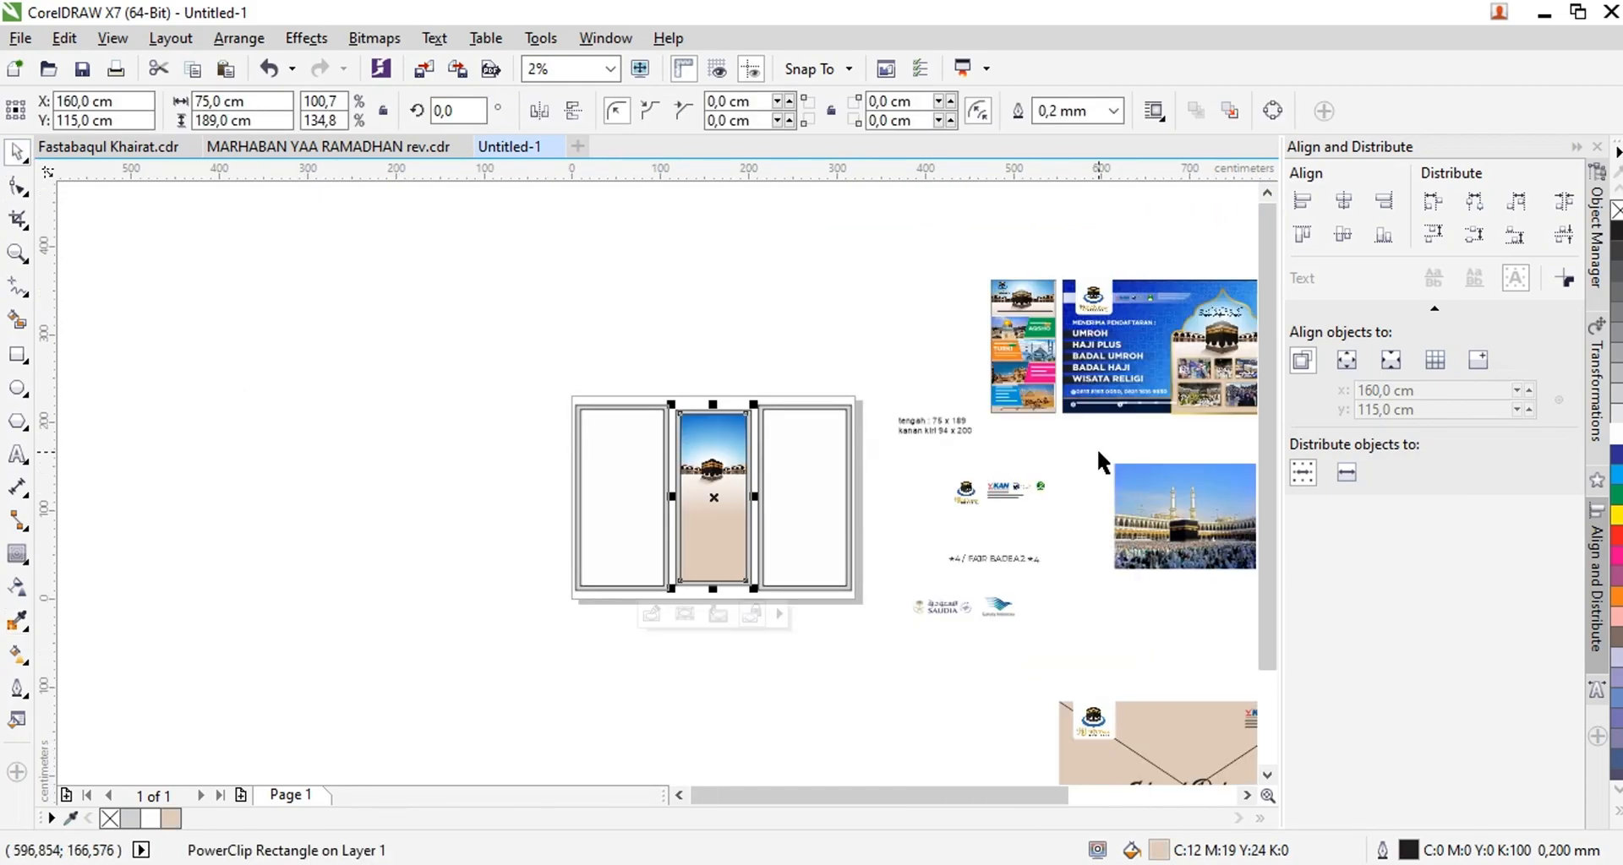
pyautogui.scroll(2, 1179, 282)
pyautogui.click(863, 322)
pyautogui.moveTo(834, 334); pyautogui.dragTo(993, 274)
pyautogui.hotkey('ctrl', 'z')
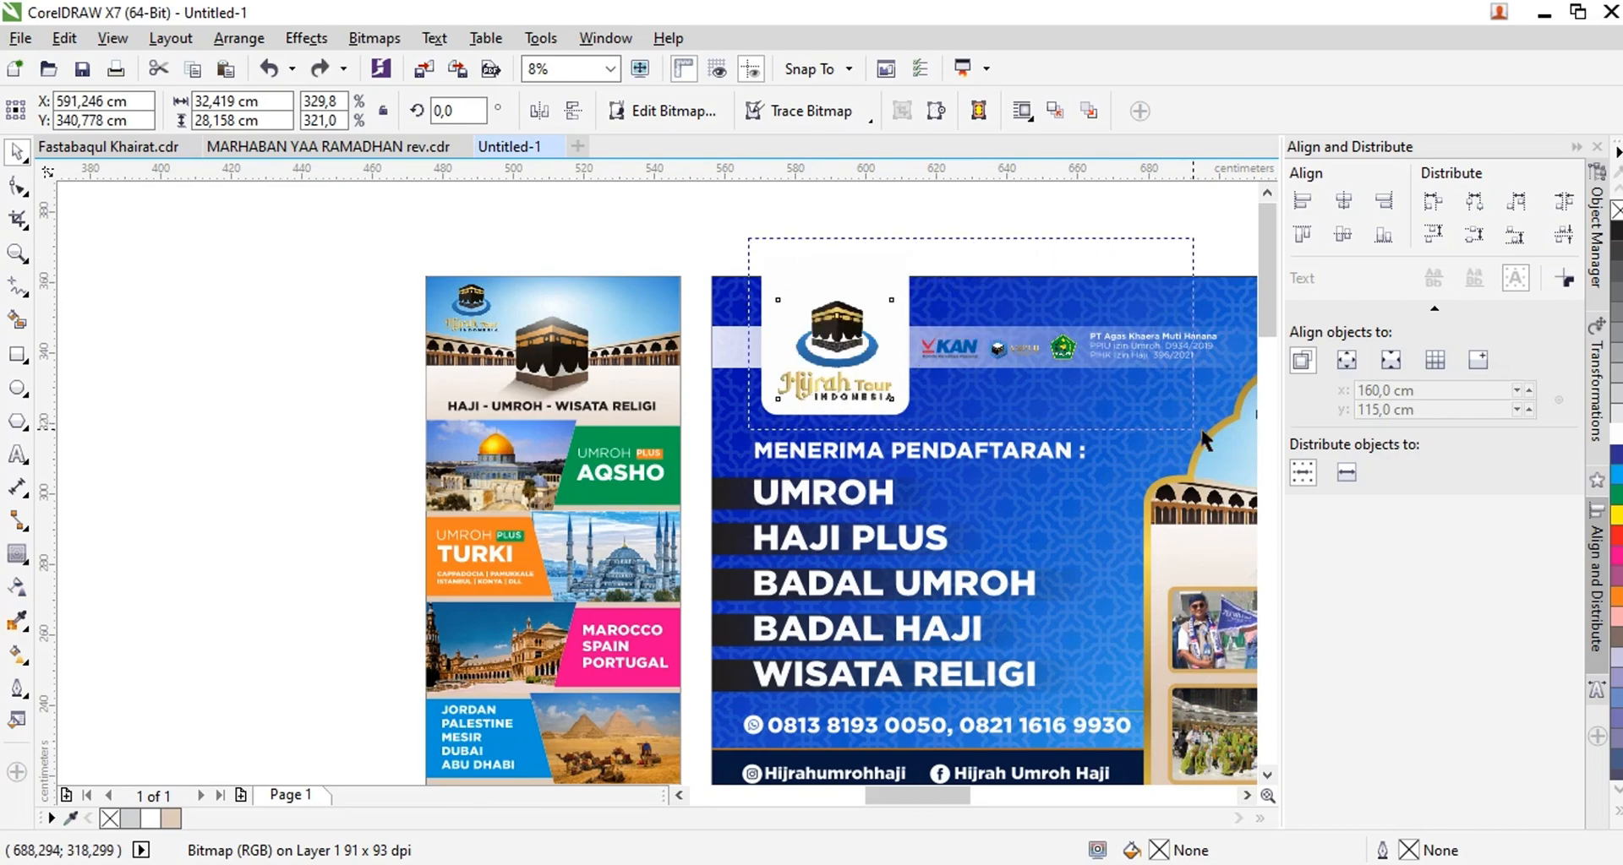
# Place the blue banner's Hijrah Tour logo with white card, accreditation logos and license text on the middle panel
pyautogui.scroll(-1, 1000, 372)
pyautogui.scroll(-1, 931, 337)
pyautogui.moveTo(931, 337); pyautogui.dragTo(539, 474)
pyautogui.scroll(1, 539, 475)
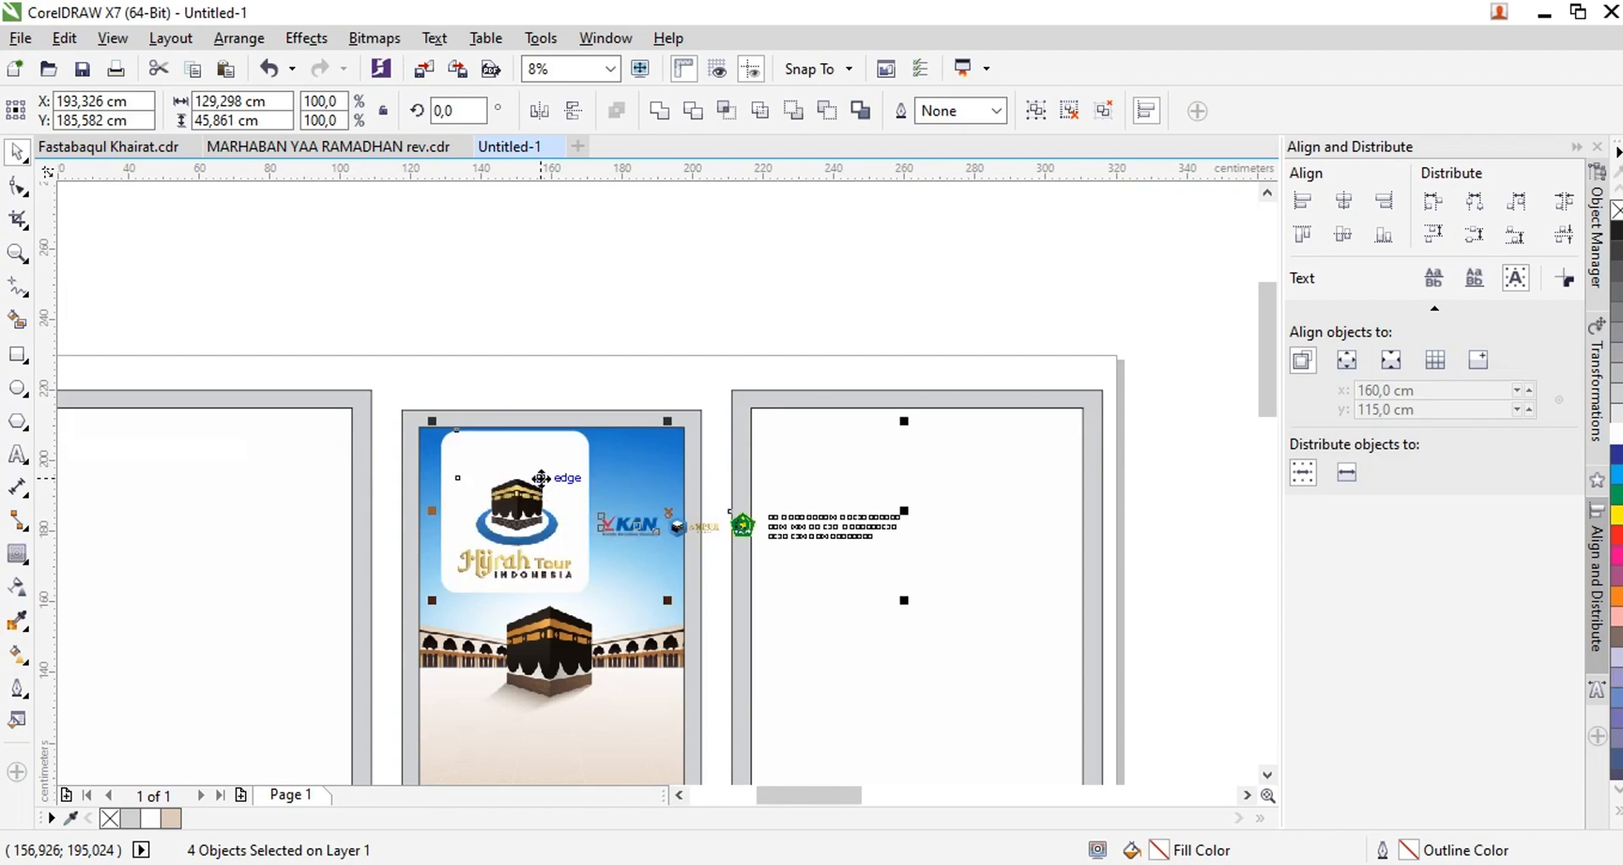
# Scale the Hijrah Tour logo and its white card to about 23.4 × 25.7 cm over the middle panel's upper edge
pyautogui.scroll(1, 556, 524)
pyautogui.click(464, 480)
pyautogui.keyDown('shift'); pyautogui.click(436, 357); pyautogui.keyUp('shift')
pyautogui.moveTo(462, 481); pyautogui.dragTo(525, 411)
pyautogui.moveTo(694, 597); pyautogui.dragTo(611, 485)
pyautogui.scroll(1, 538, 400)
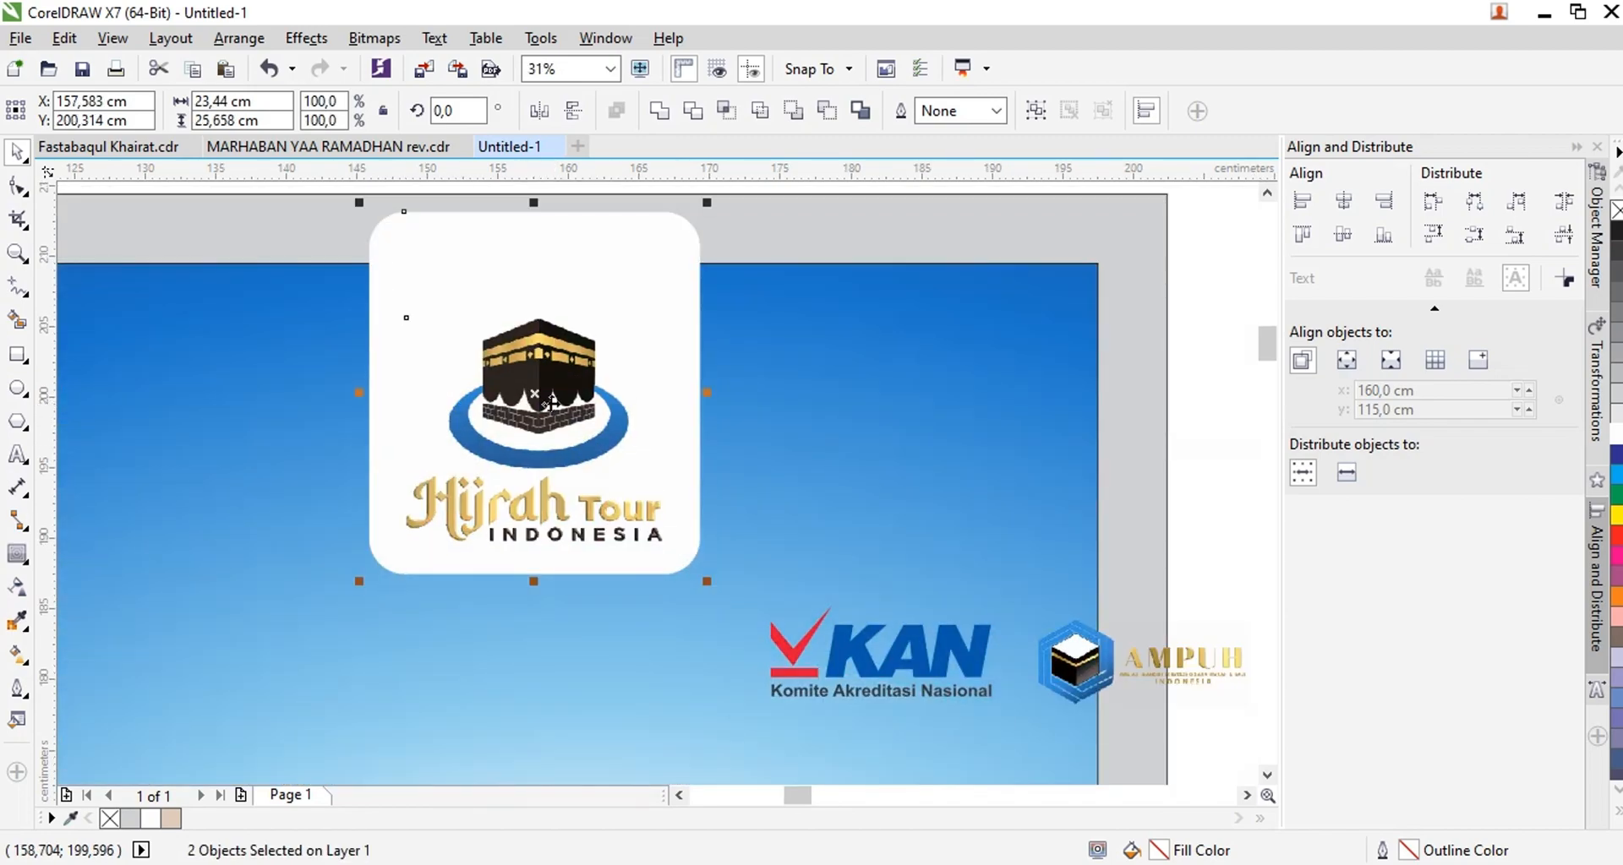
# Group the Hijrah Tour logo with its white card and center the group horizontally on the middle panel
pyautogui.hotkey('ctrl', 'g')
pyautogui.keyDown('shift'); pyautogui.click(818, 409); pyautogui.keyUp('shift')
pyautogui.press('c')
pyautogui.scroll(-2, 689, 391)
pyautogui.click(732, 283)
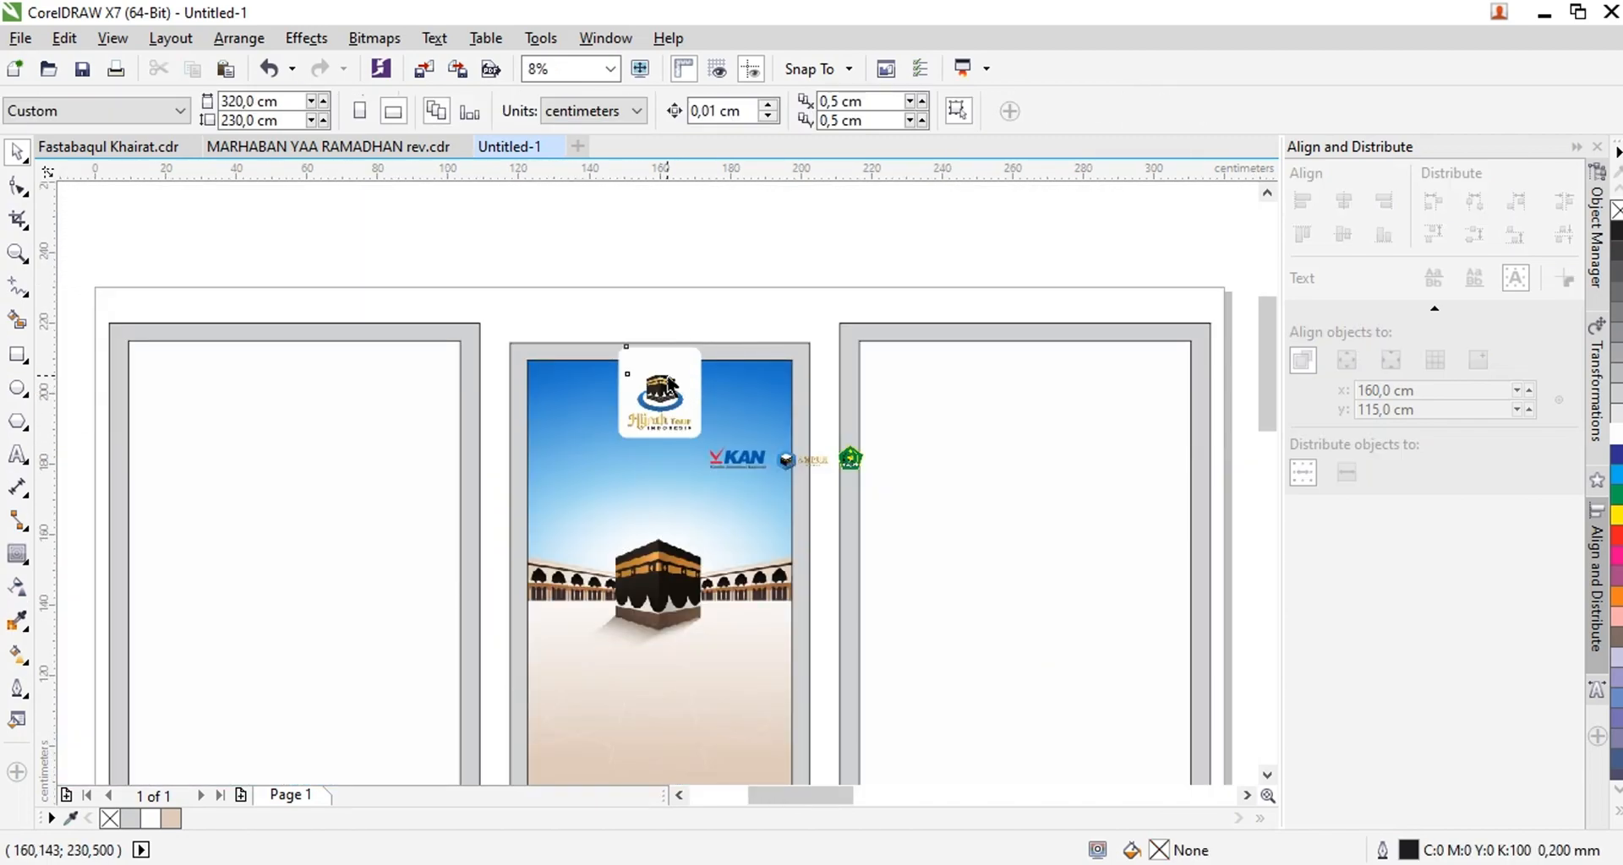
# PowerClip the Hijrah Tour logo card inside the middle panel's inner rectangle
pyautogui.click(669, 390)
pyautogui.scroll(1, 670, 389)
pyautogui.hotkey('alt', 'c')
pyautogui.press('w')
pyautogui.press('p')
pyautogui.click(788, 402)
pyautogui.press('Escape')
# Resize the accreditation logos to about 43.9 × 7.3 cm and center them horizontally beneath the Hijrah Tour logo
pyautogui.click(1009, 524)
pyautogui.moveTo(1033, 525); pyautogui.dragTo(961, 530)
pyautogui.moveTo(751, 509); pyautogui.dragTo(560, 537)
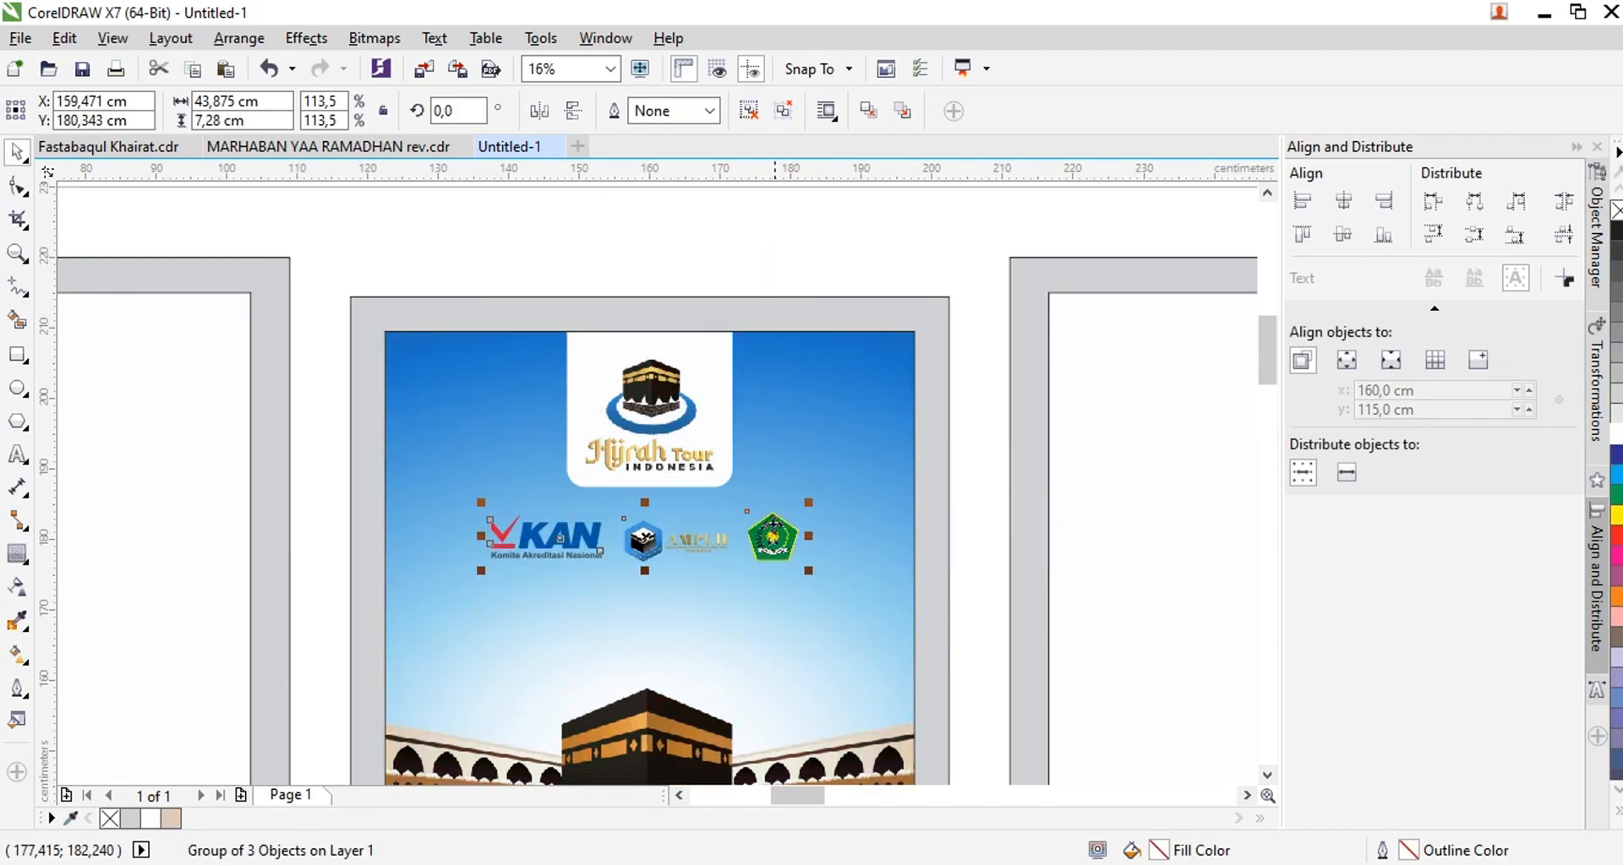
pyautogui.keyDown('shift'); pyautogui.click(826, 406); pyautogui.keyUp('shift')
pyautogui.press('c')
# Move the company name and license text to just below the accreditation logos on the middle panel
pyautogui.scroll(-1, 646, 374)
pyautogui.moveTo(788, 237); pyautogui.dragTo(1107, 599)
pyautogui.moveTo(932, 449); pyautogui.dragTo(649, 500)
pyautogui.scroll(2, 648, 501)
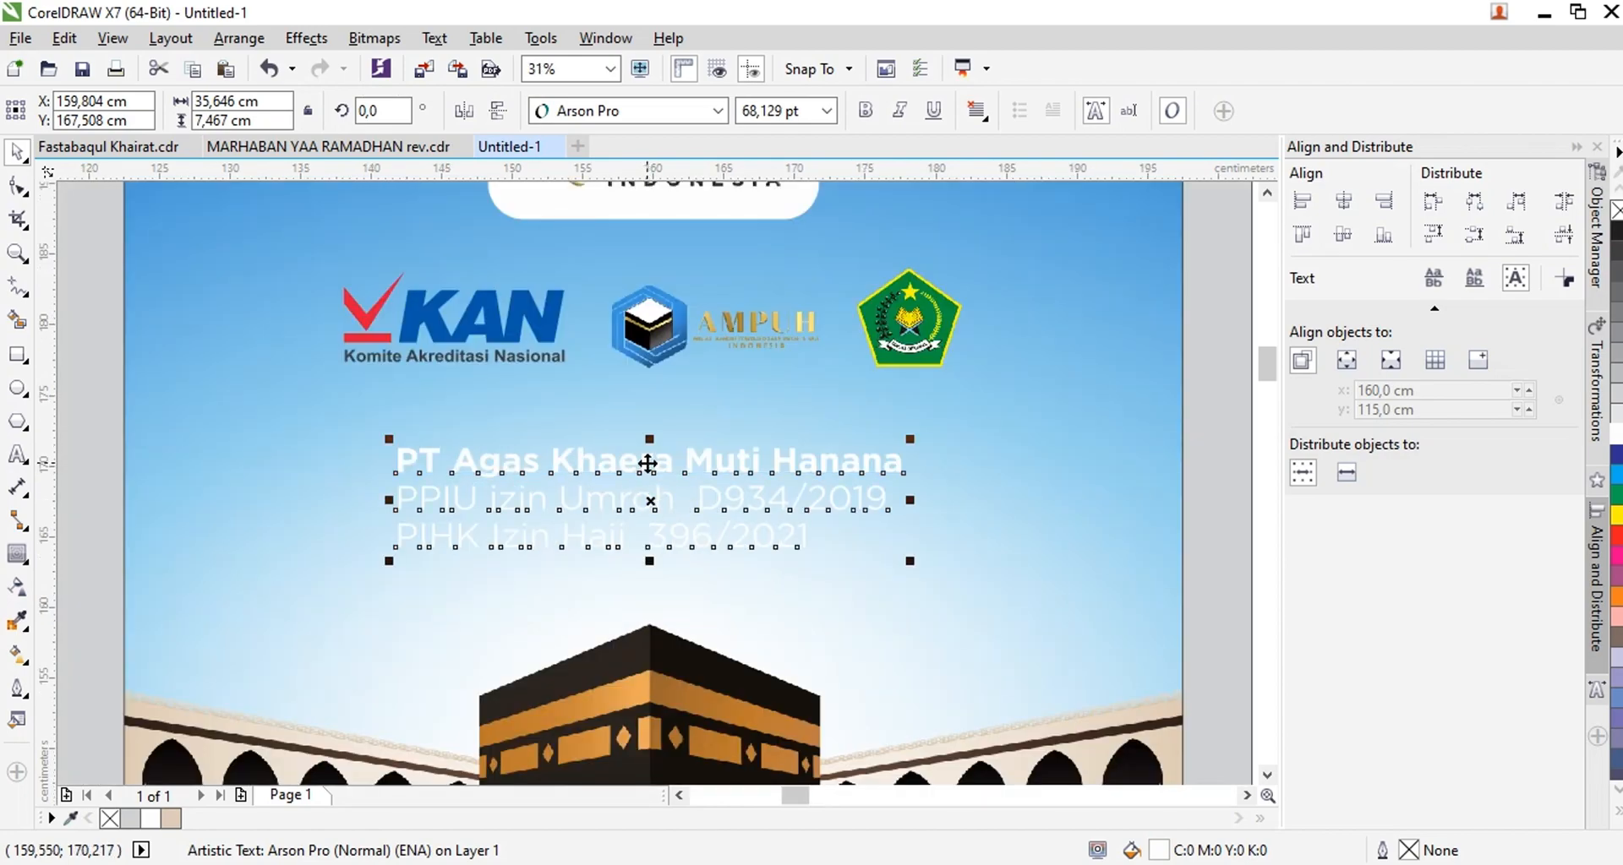
# Delete the company name and license text from the middle panel and enlarge the accreditation logos, keeping them horizontally centered
pyautogui.press('Delete')
pyautogui.click(659, 342)
pyautogui.scroll(-1, 664, 372)
pyautogui.moveTo(820, 378); pyautogui.dragTo(852, 405)
pyautogui.scroll(-1, 816, 423)
pyautogui.keyDown('shift'); pyautogui.click(823, 328); pyautogui.keyUp('shift')
pyautogui.scroll(-2, 698, 333)
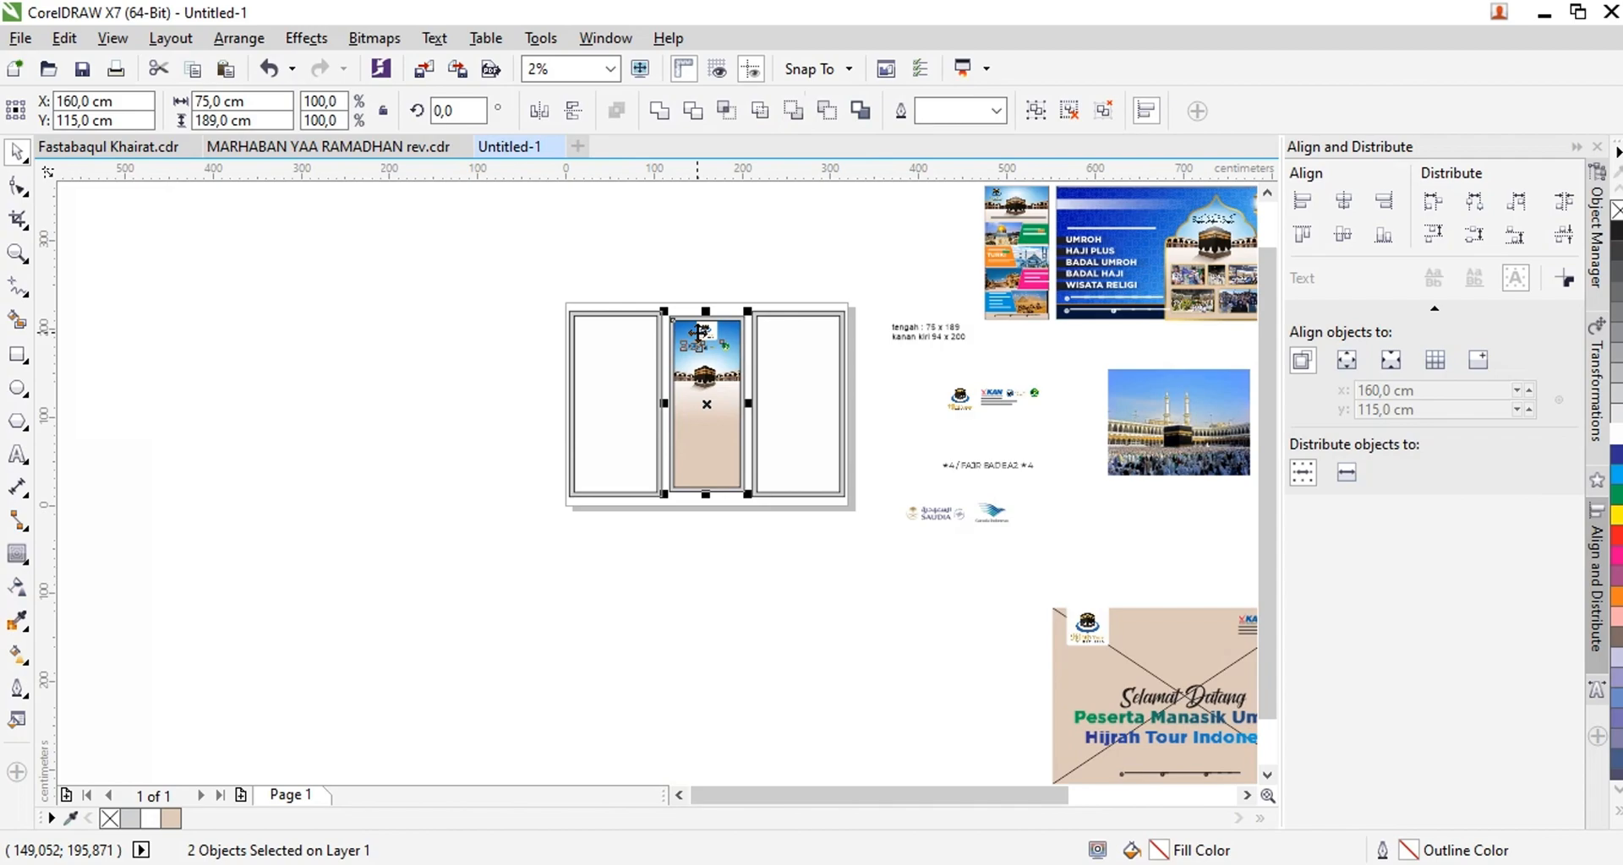
# Move the five-line service list and its gradient bars from the blue banner onto the middle panel below the Kaaba
pyautogui.scroll(2, 1149, 233)
pyautogui.click(948, 292)
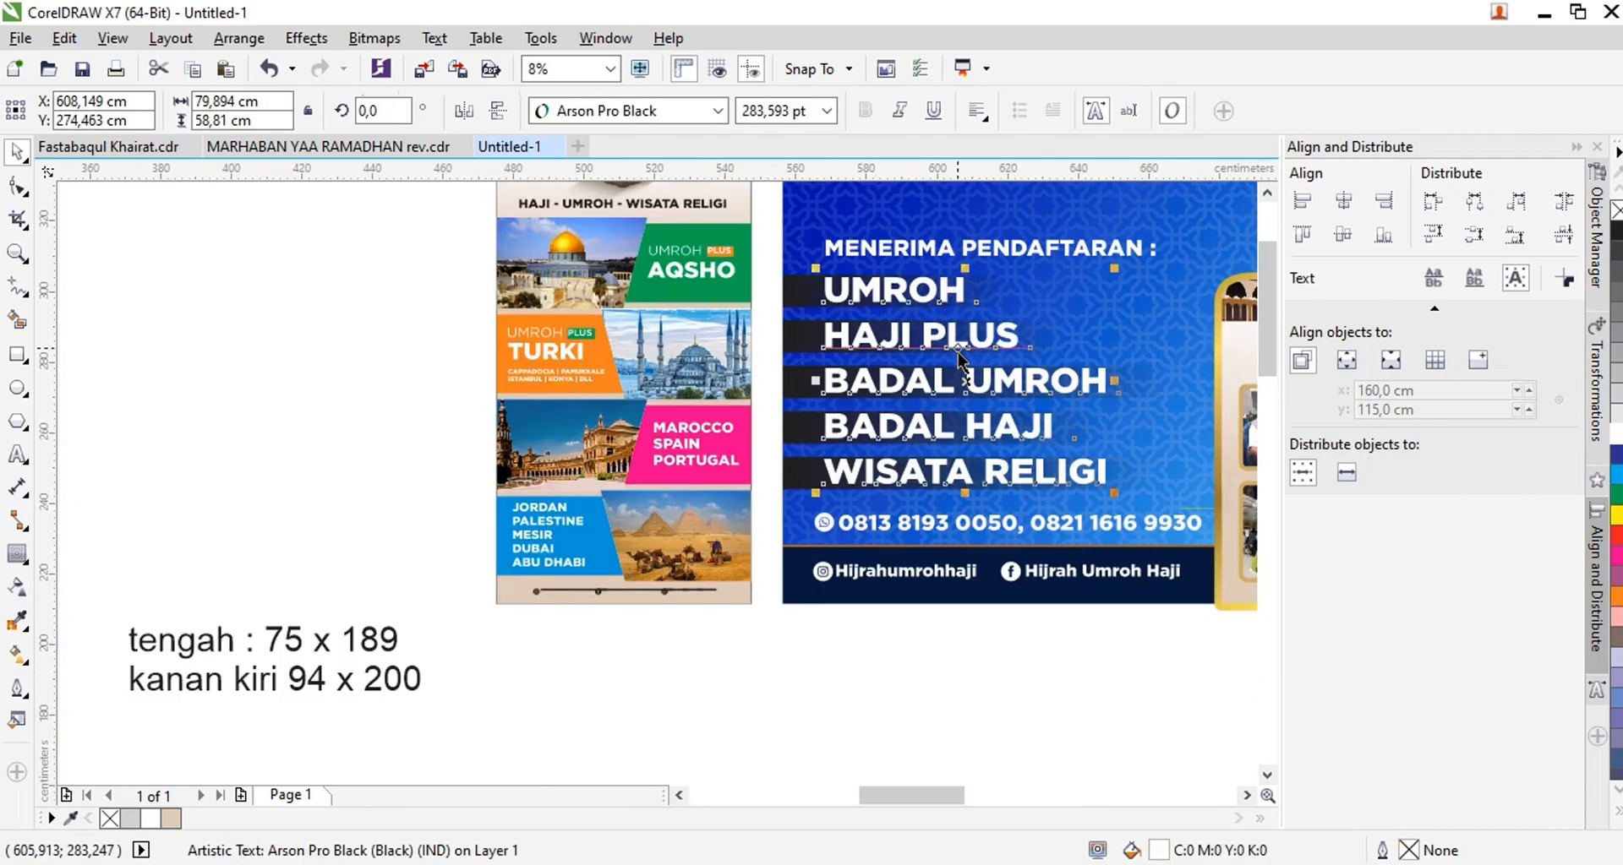
pyautogui.moveTo(1175, 502); pyautogui.dragTo(1178, 504)
pyautogui.scroll(-2, 1029, 389)
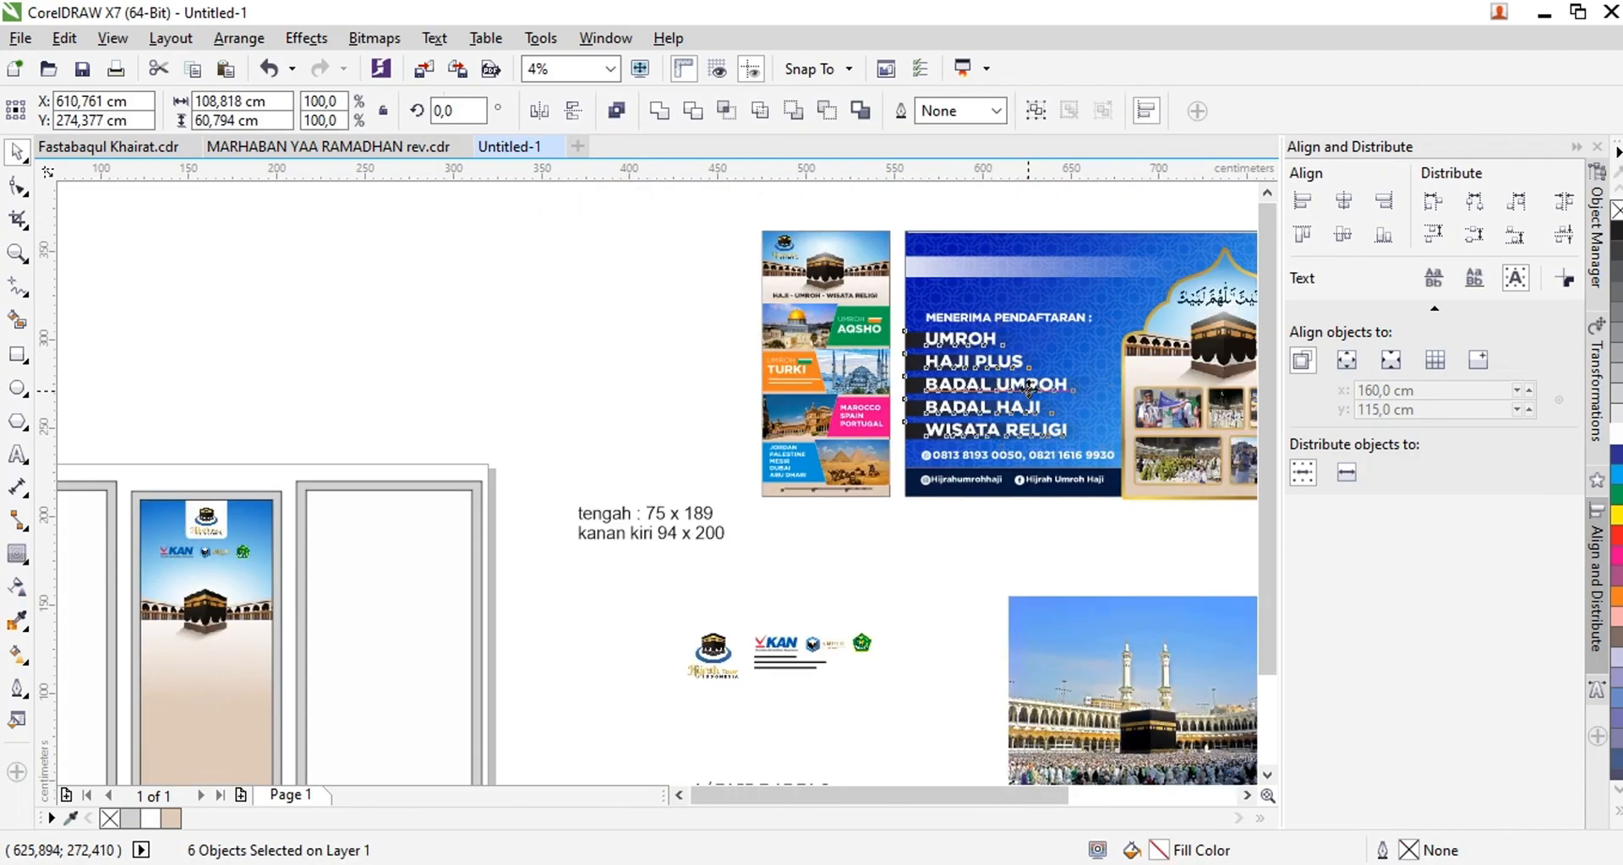
pyautogui.moveTo(1019, 383); pyautogui.dragTo(631, 549)
pyautogui.scroll(2, 601, 551)
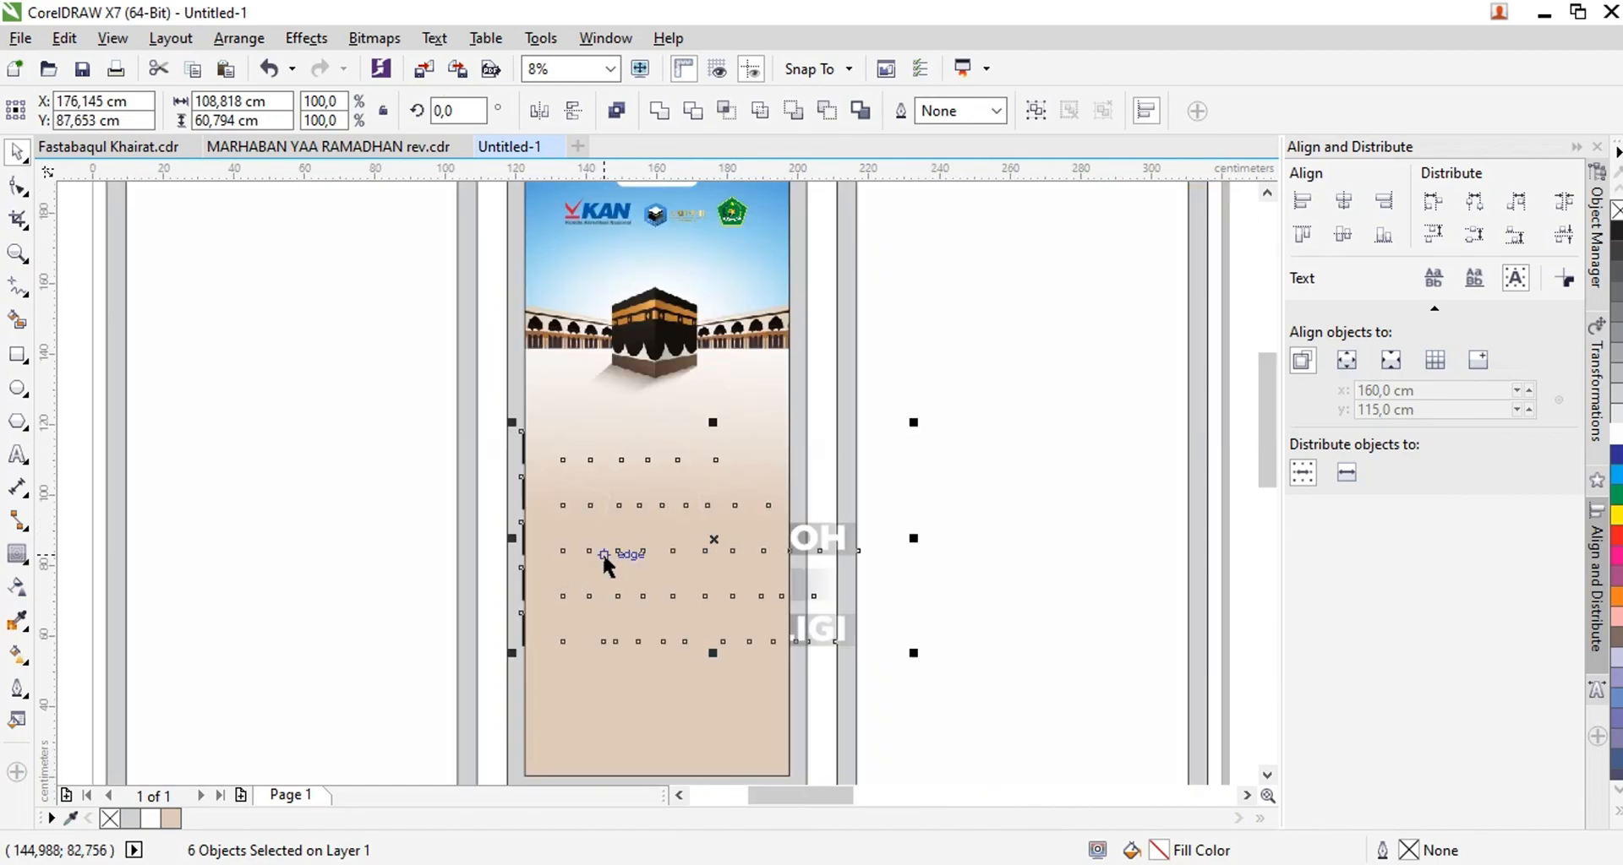
# Scale the service list with its gradient bars down to about 70 × 39.1 cm
pyautogui.moveTo(915, 651); pyautogui.dragTo(769, 584)
pyautogui.scroll(1, 638, 541)
pyautogui.moveTo(651, 465); pyautogui.dragTo(648, 503)
# Group the service list text with its gradient bars and align the group to the left edge of the middle panel's inner rectangle
pyautogui.click(355, 368)
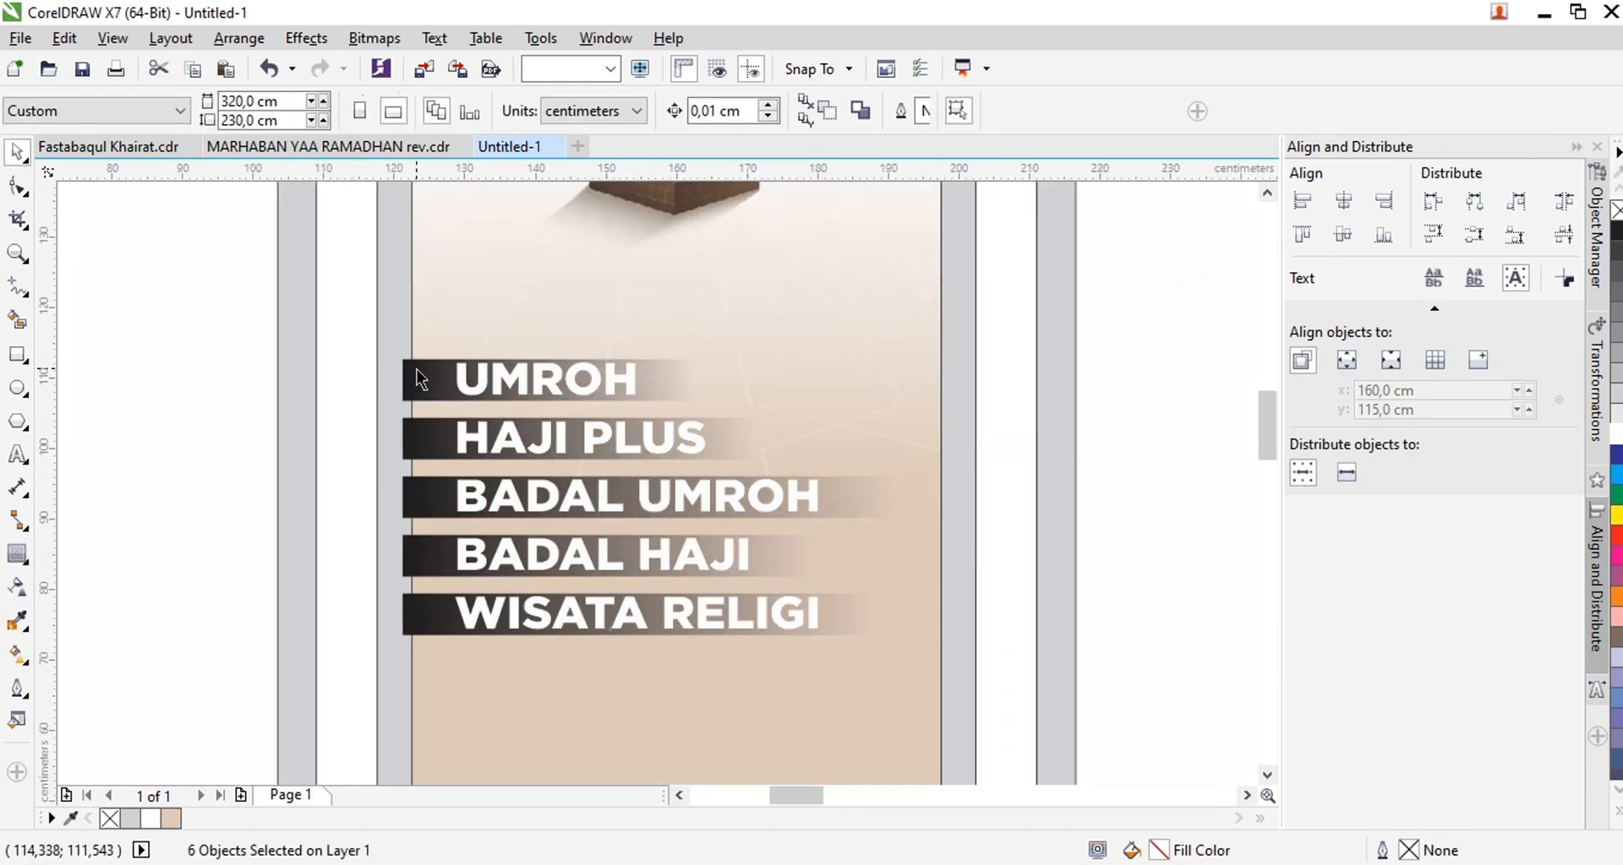
pyautogui.click(419, 371)
pyautogui.keyDown('shift'); pyautogui.click(424, 441); pyautogui.keyUp('shift')
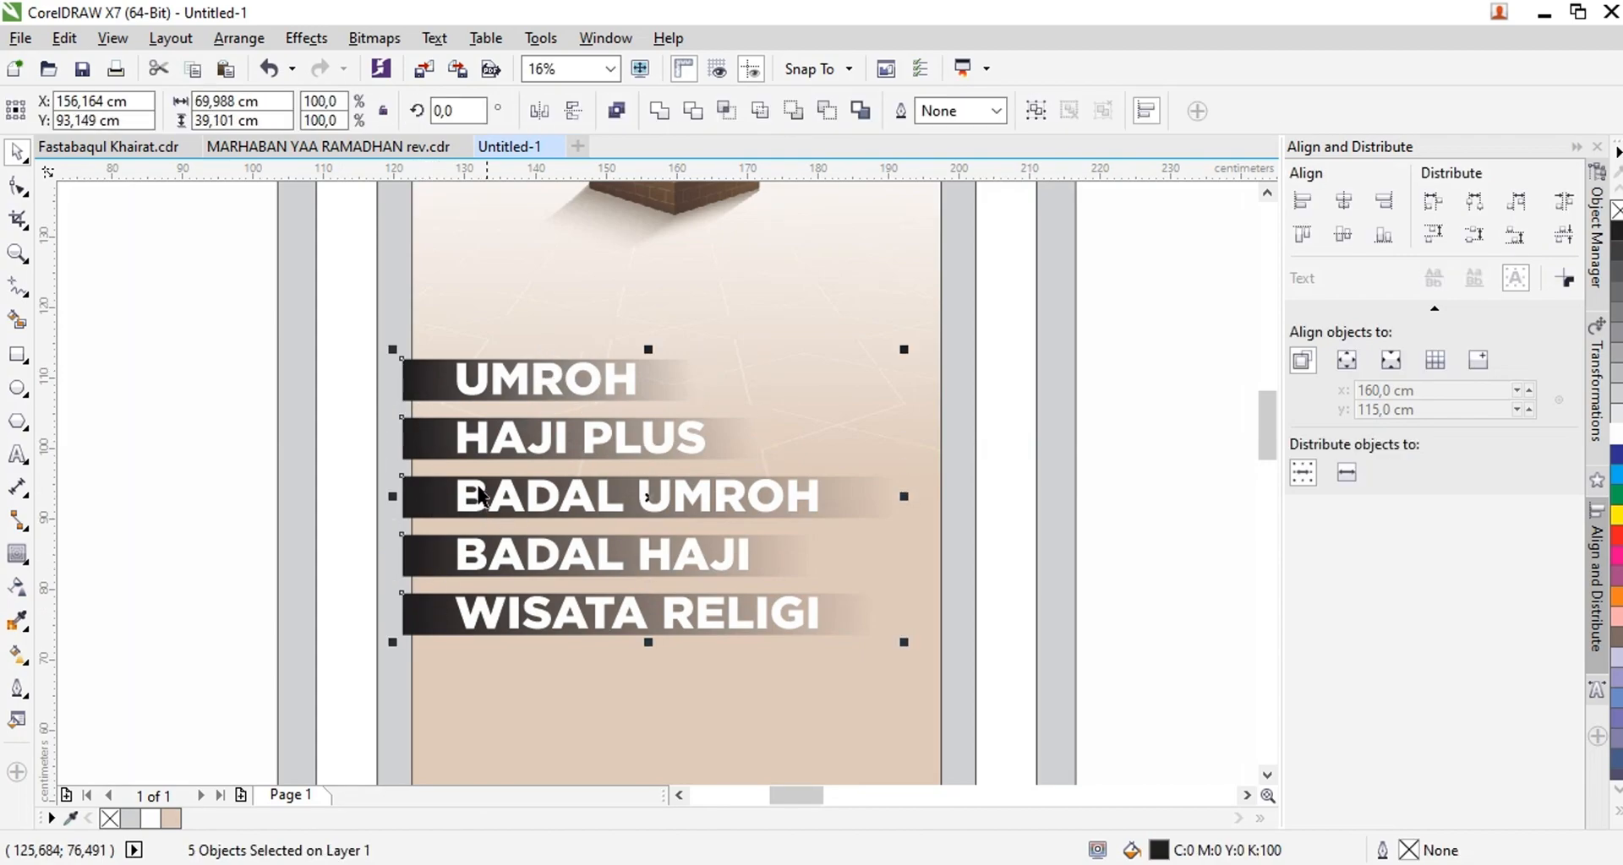
pyautogui.doubleClick(490, 516)
pyautogui.hotkey('ctrl', 'a')
pyautogui.hotkey('ctrl', 'space')
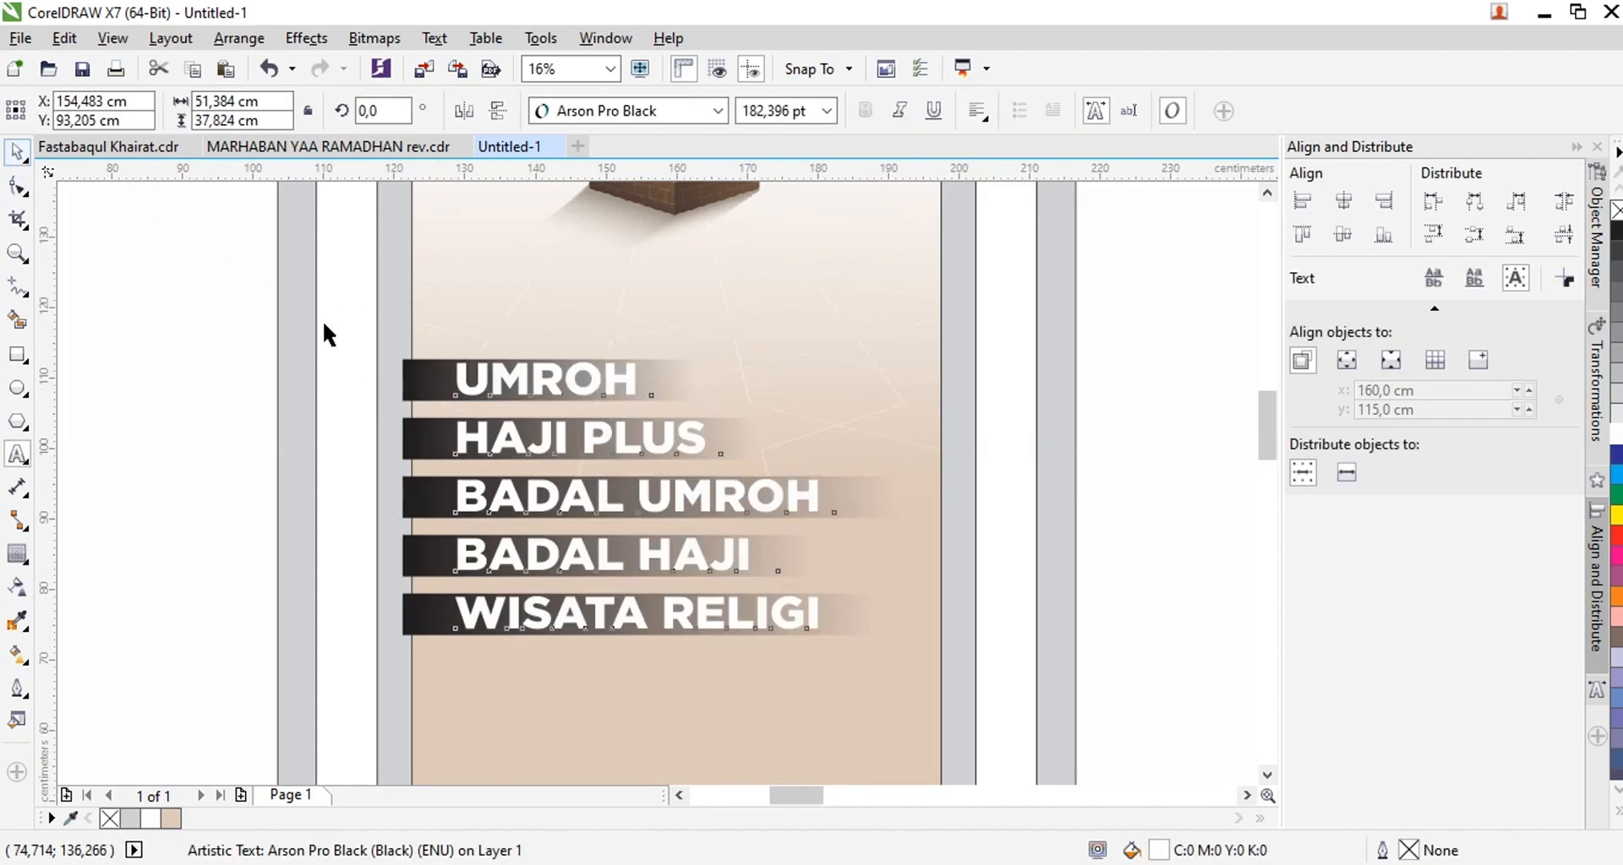
pyautogui.hotkey('ctrl', 'g')
pyautogui.keyDown('shift'); pyautogui.click(484, 319); pyautogui.keyUp('shift')
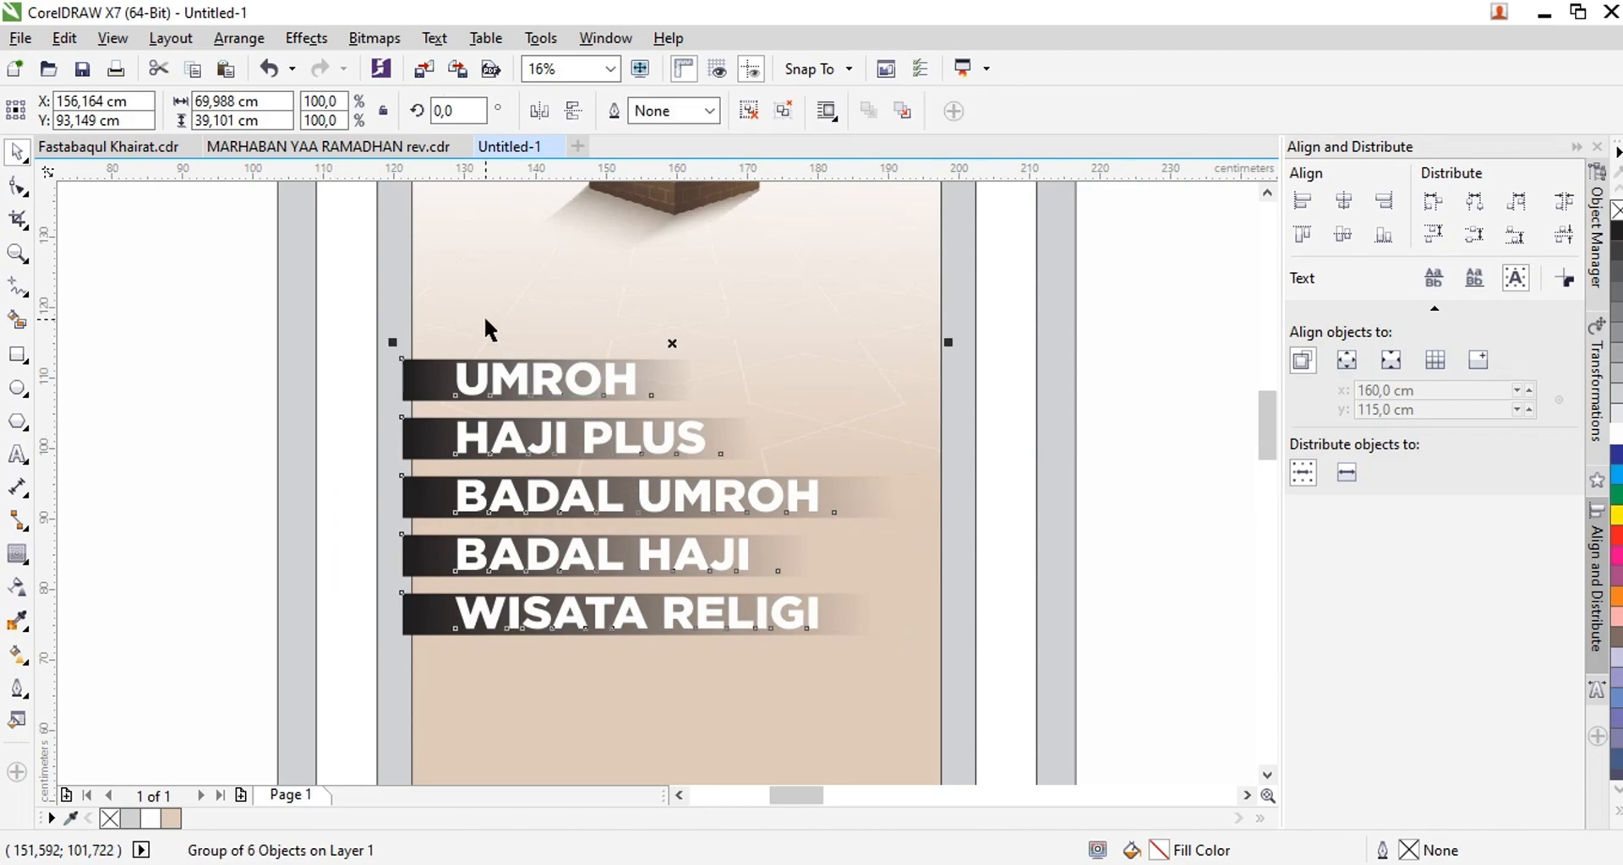
pyautogui.press('l')
pyautogui.click(336, 306)
# Raise the service list group closer to the Kaaba, keeping its bars flush with the inner rectangle's left edge
pyautogui.moveTo(524, 393); pyautogui.dragTo(497, 277)
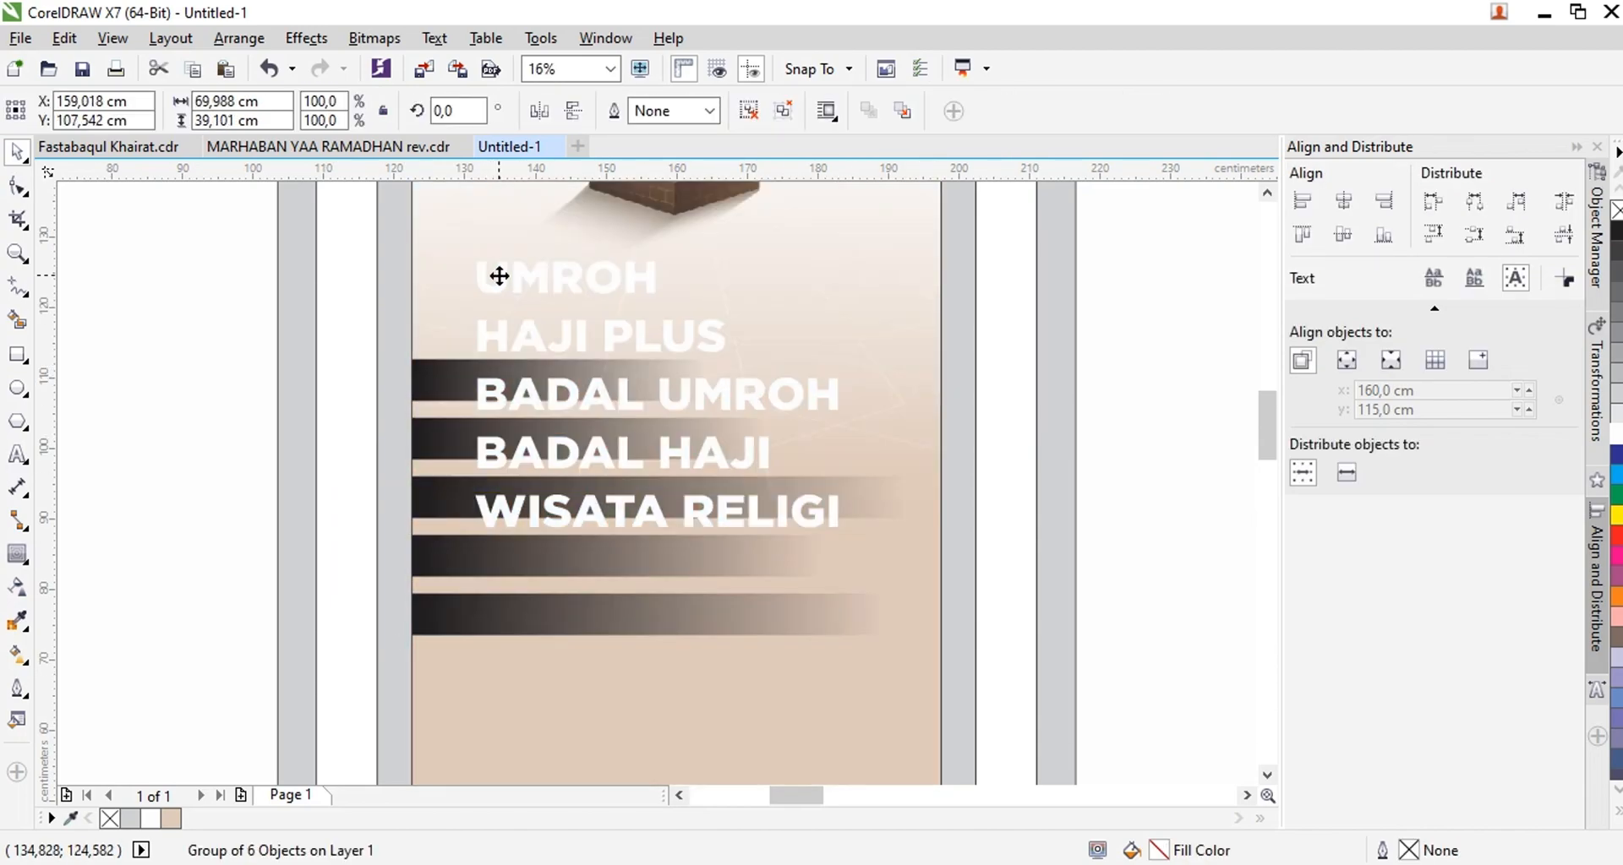
pyautogui.keyDown('shift'); pyautogui.click(764, 656); pyautogui.keyUp('shift')
pyautogui.click(330, 393)
pyautogui.click(539, 337)
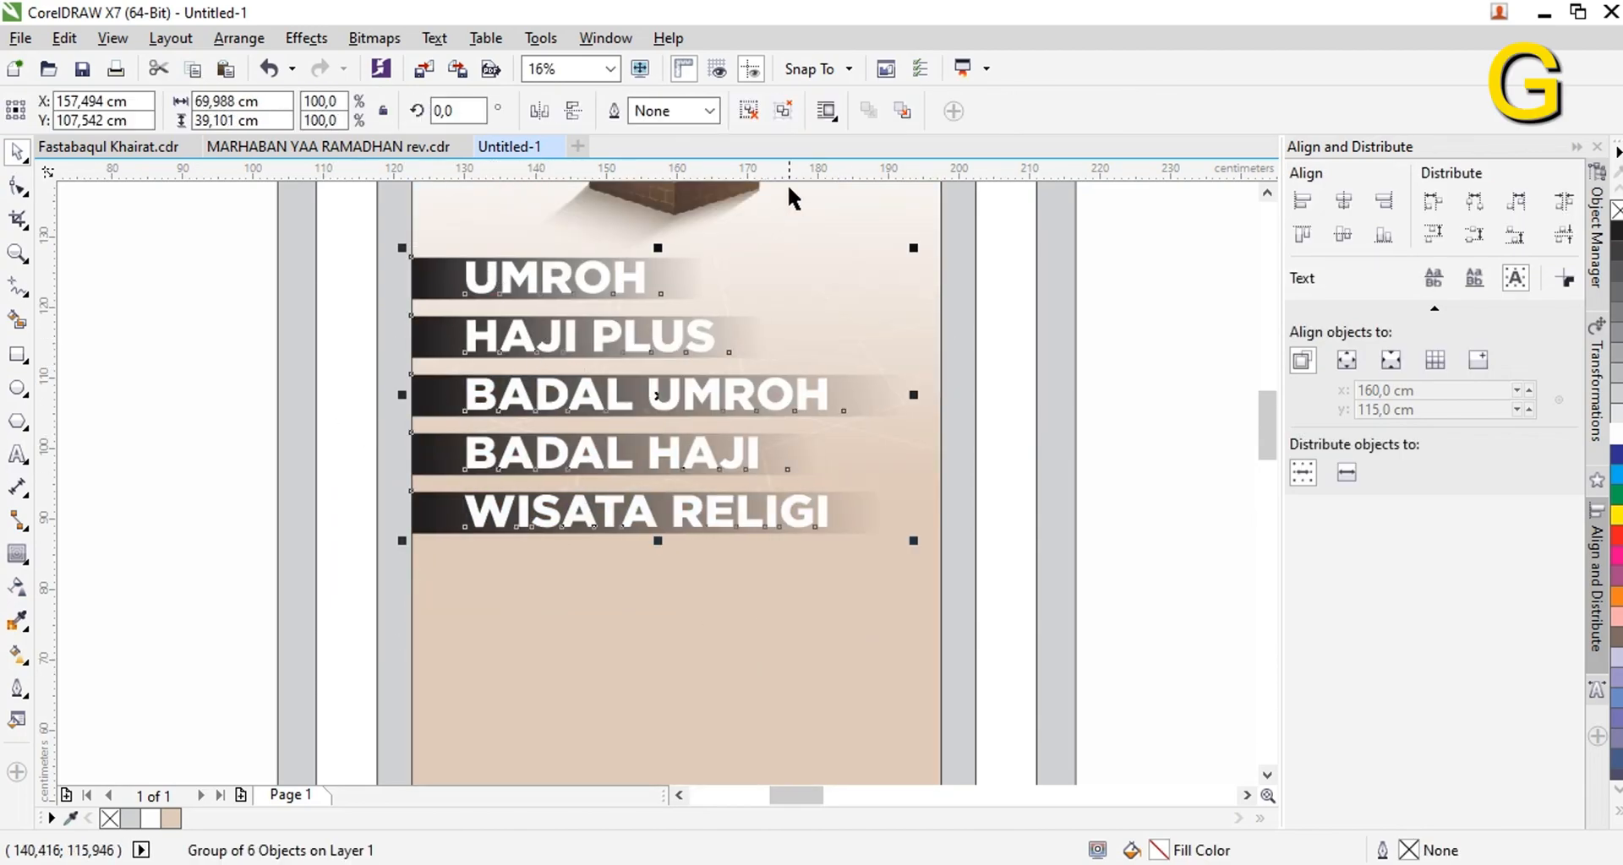
# Ungroup the service list and recolor its five gradient bars blue, C:100 M:100 Y:0 K:0
pyautogui.click(353, 249)
pyautogui.click(434, 290)
pyautogui.keyDown('shift'); pyautogui.click(430, 340); pyautogui.keyUp('shift')
pyautogui.keyDown('shift'); pyautogui.click(430, 402); pyautogui.keyUp('shift')
pyautogui.keyDown('shift'); pyautogui.click(431, 464); pyautogui.keyUp('shift')
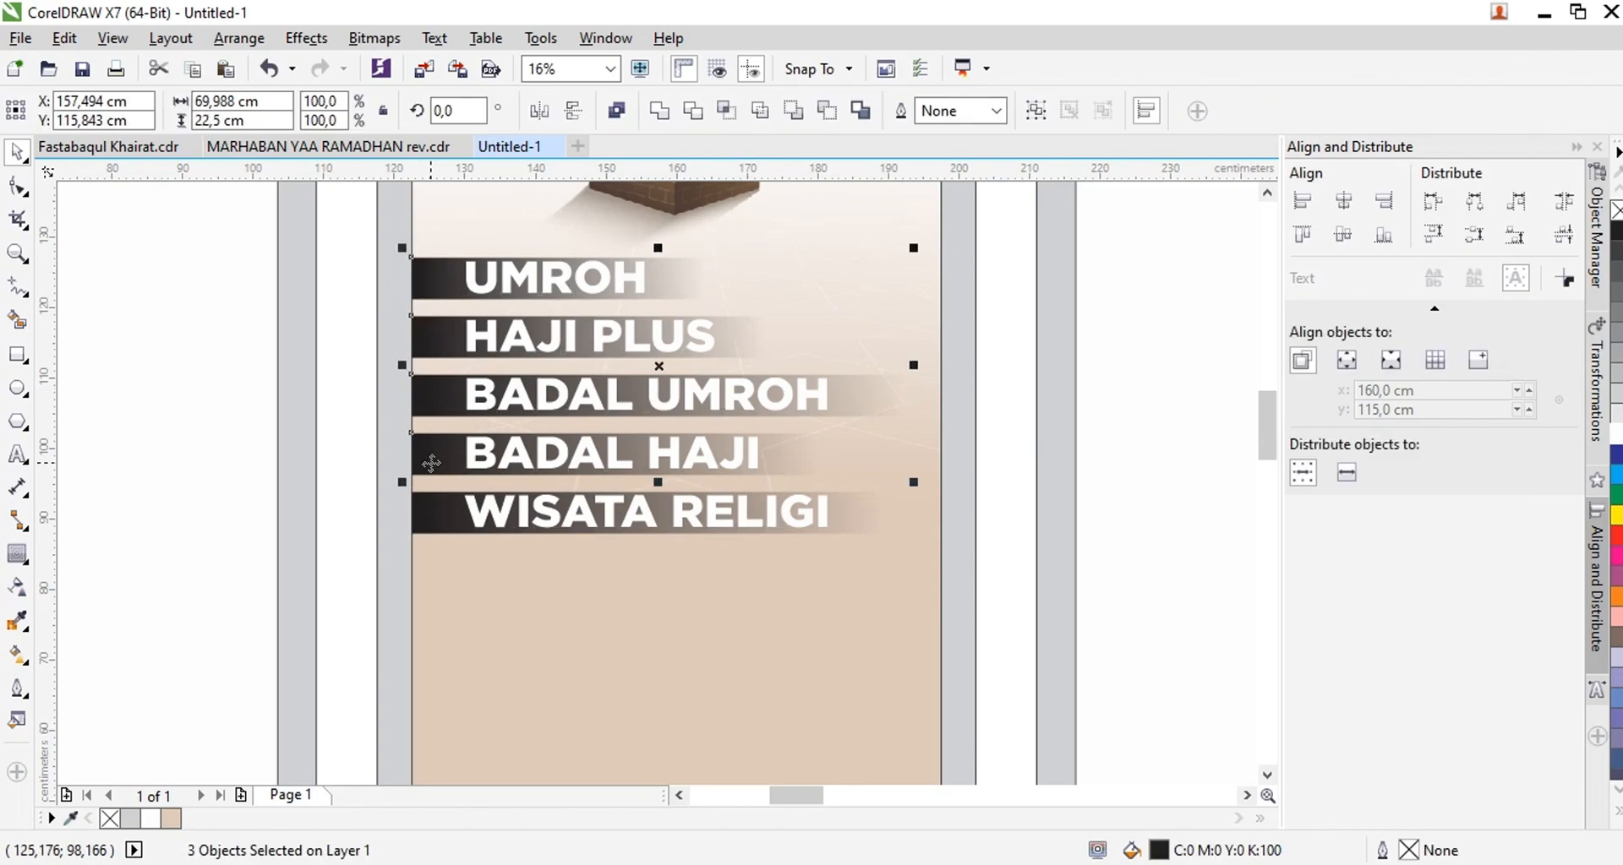
pyautogui.click(1615, 458)
pyautogui.scroll(-2, 505, 420)
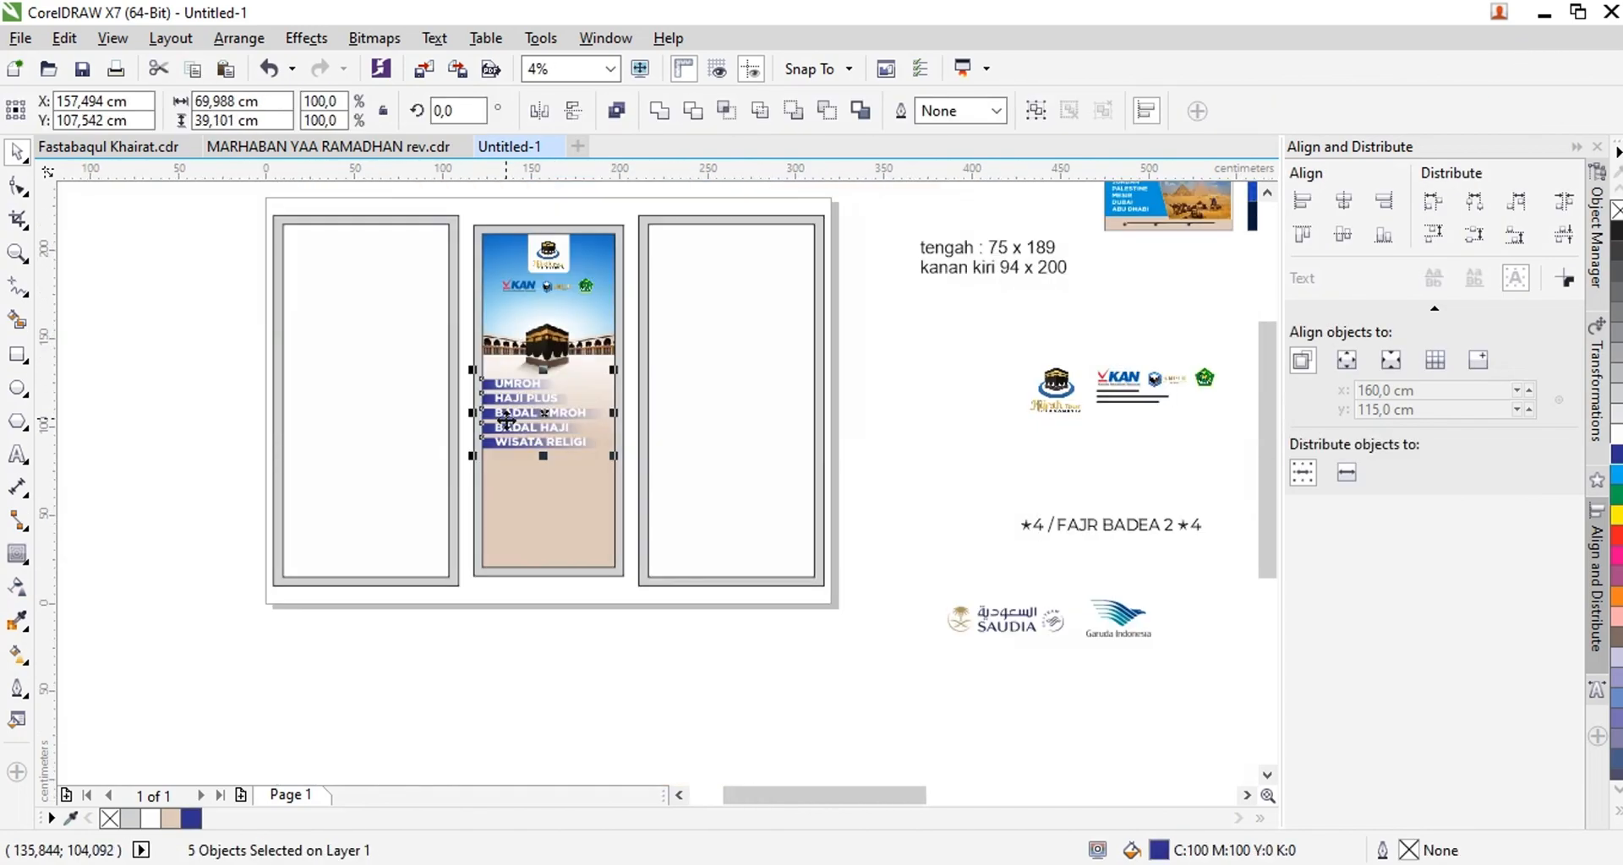
pyautogui.scroll(1, 505, 420)
pyautogui.scroll(-1, 538, 396)
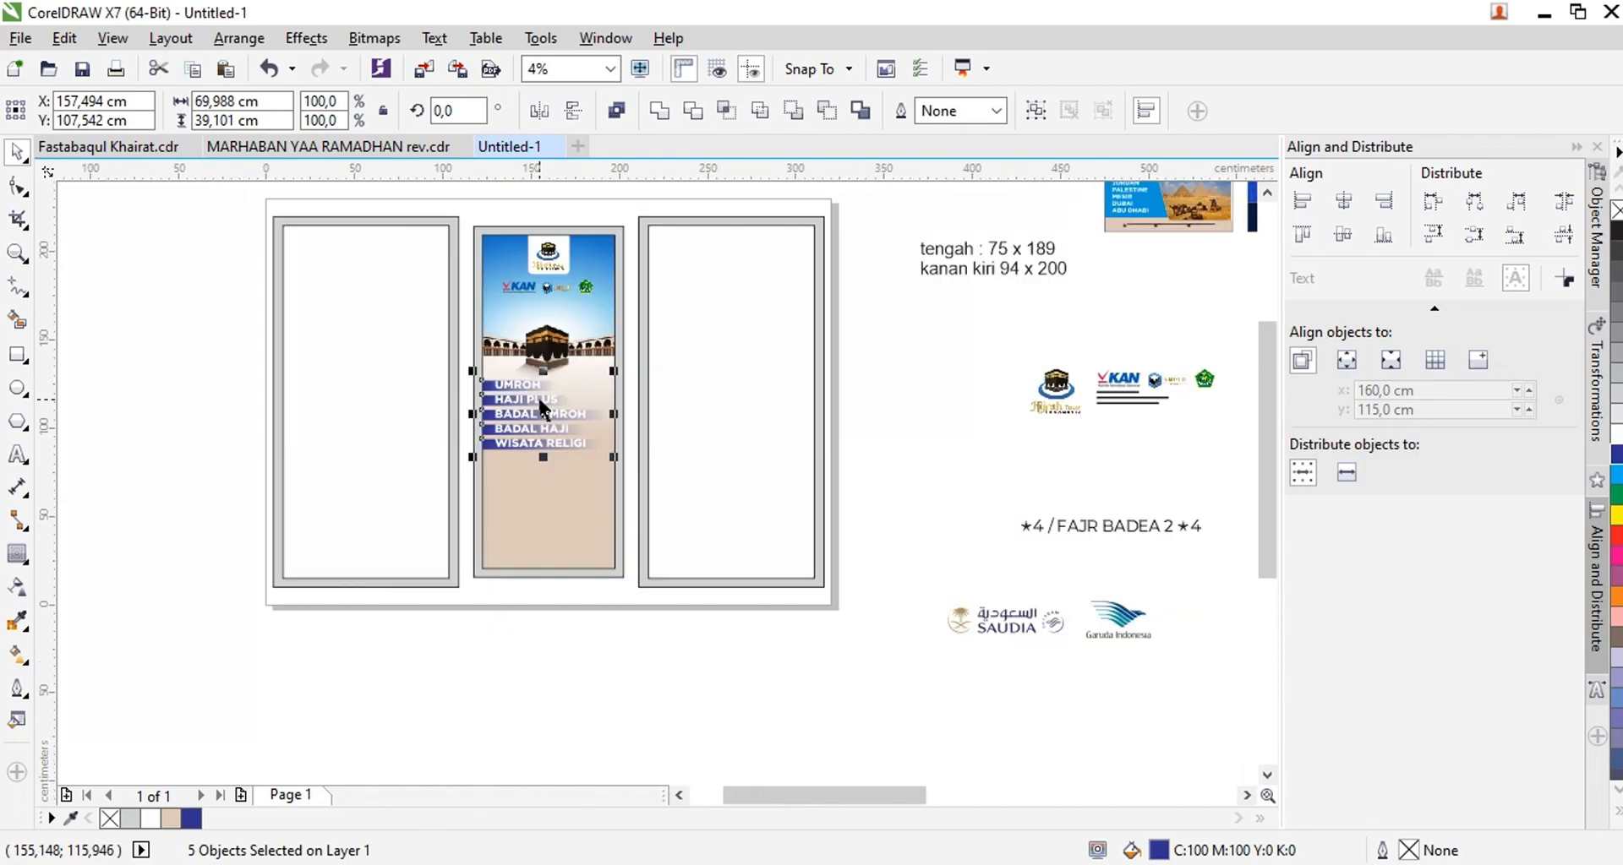
# Move the Saudia and Garuda Indonesia logos below the service list and scale them together to about 60.7 × 11 cm
pyautogui.click(1025, 624)
pyautogui.moveTo(955, 596); pyautogui.dragTo(1177, 660)
pyautogui.moveTo(1042, 623); pyautogui.dragTo(583, 504)
pyautogui.scroll(1, 583, 504)
pyautogui.moveTo(845, 557); pyautogui.dragTo(623, 517)
pyautogui.scroll(1, 623, 517)
pyautogui.scroll(-1, 617, 454)
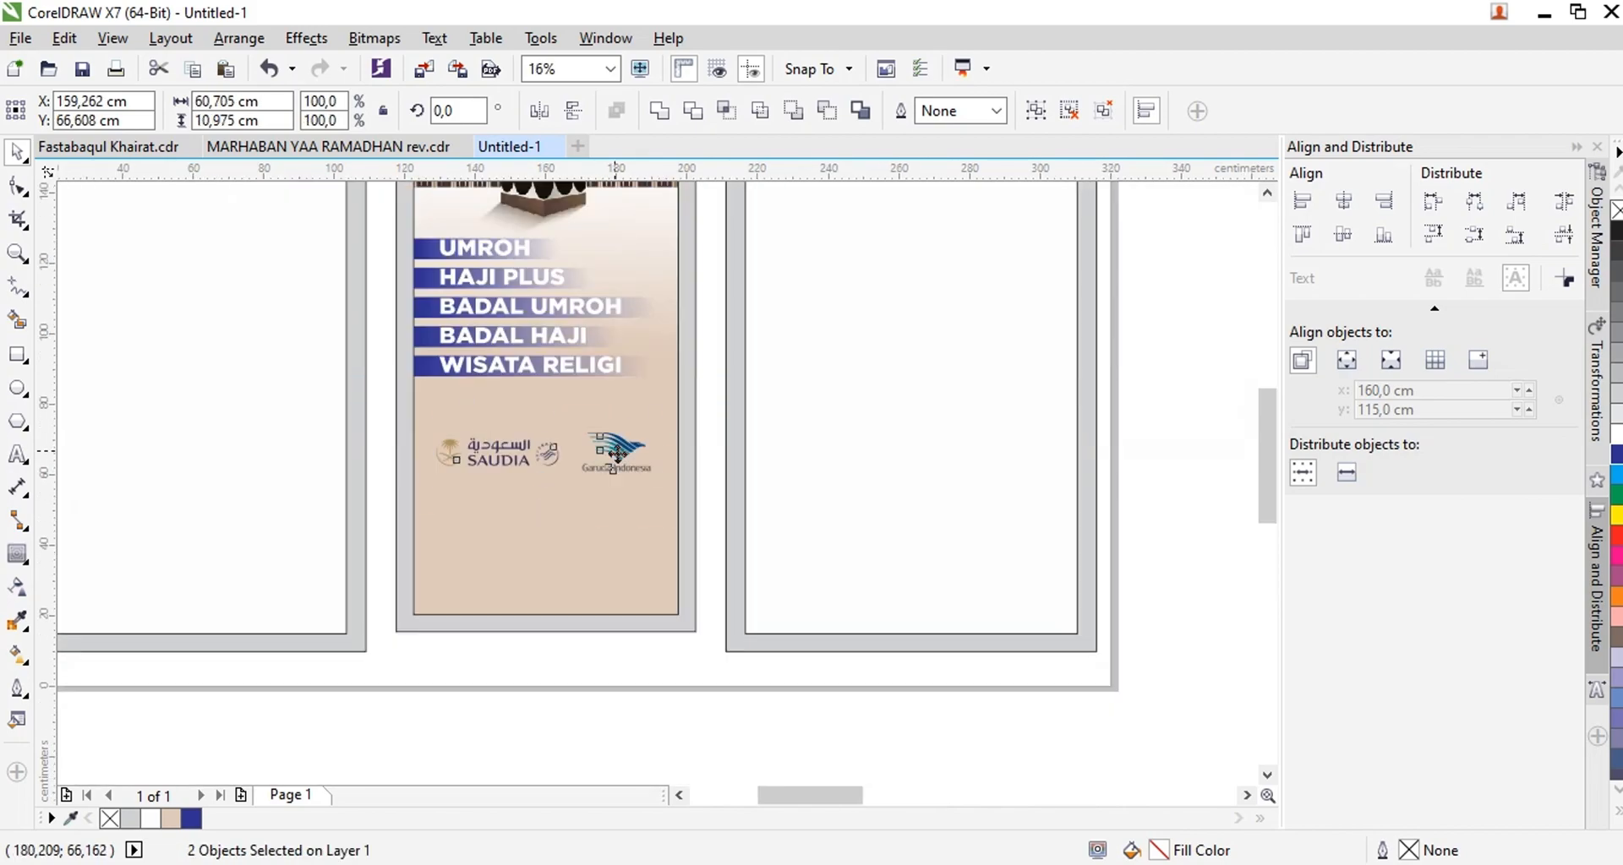
pyautogui.click(392, 434)
# Draw a rectangle about 30.5 × 19 cm around the Saudia logo and prepare its corners for rounding
pyautogui.scroll(1, 516, 453)
pyautogui.click(17, 355)
pyautogui.moveTo(354, 387)
pyautogui.mouseDown()
pyautogui.moveTo(567, 466)
pyautogui.moveTo(586, 522)
pyautogui.mouseUp()
pyautogui.click(17, 186)
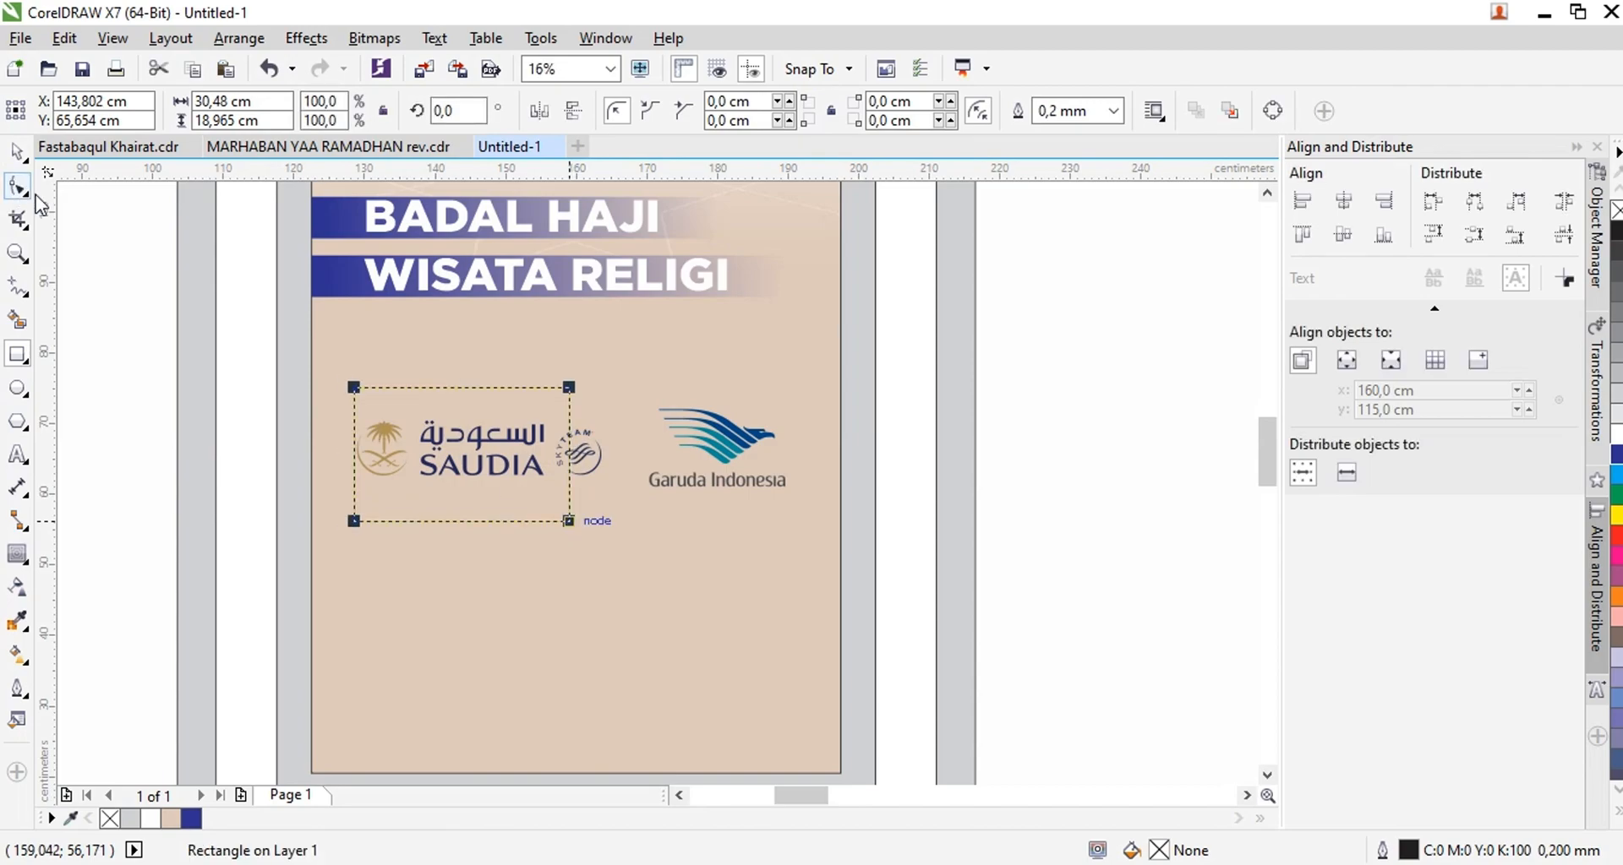
# Round the rectangle's corners and duplicate it into a two-by-two grid of cards
pyautogui.moveTo(504, 417); pyautogui.dragTo(702, 396)
pyautogui.rightClick(701, 396)
pyautogui.keyDown('shift'); pyautogui.click(472, 408); pyautogui.keyUp('shift')
pyautogui.hotkey('ctrl', 'g')
pyautogui.moveTo(406, 380); pyautogui.dragTo(533, 554)
pyautogui.rightClick(534, 553)
pyautogui.keyDown('shift'); pyautogui.click(645, 404); pyautogui.keyUp('shift')
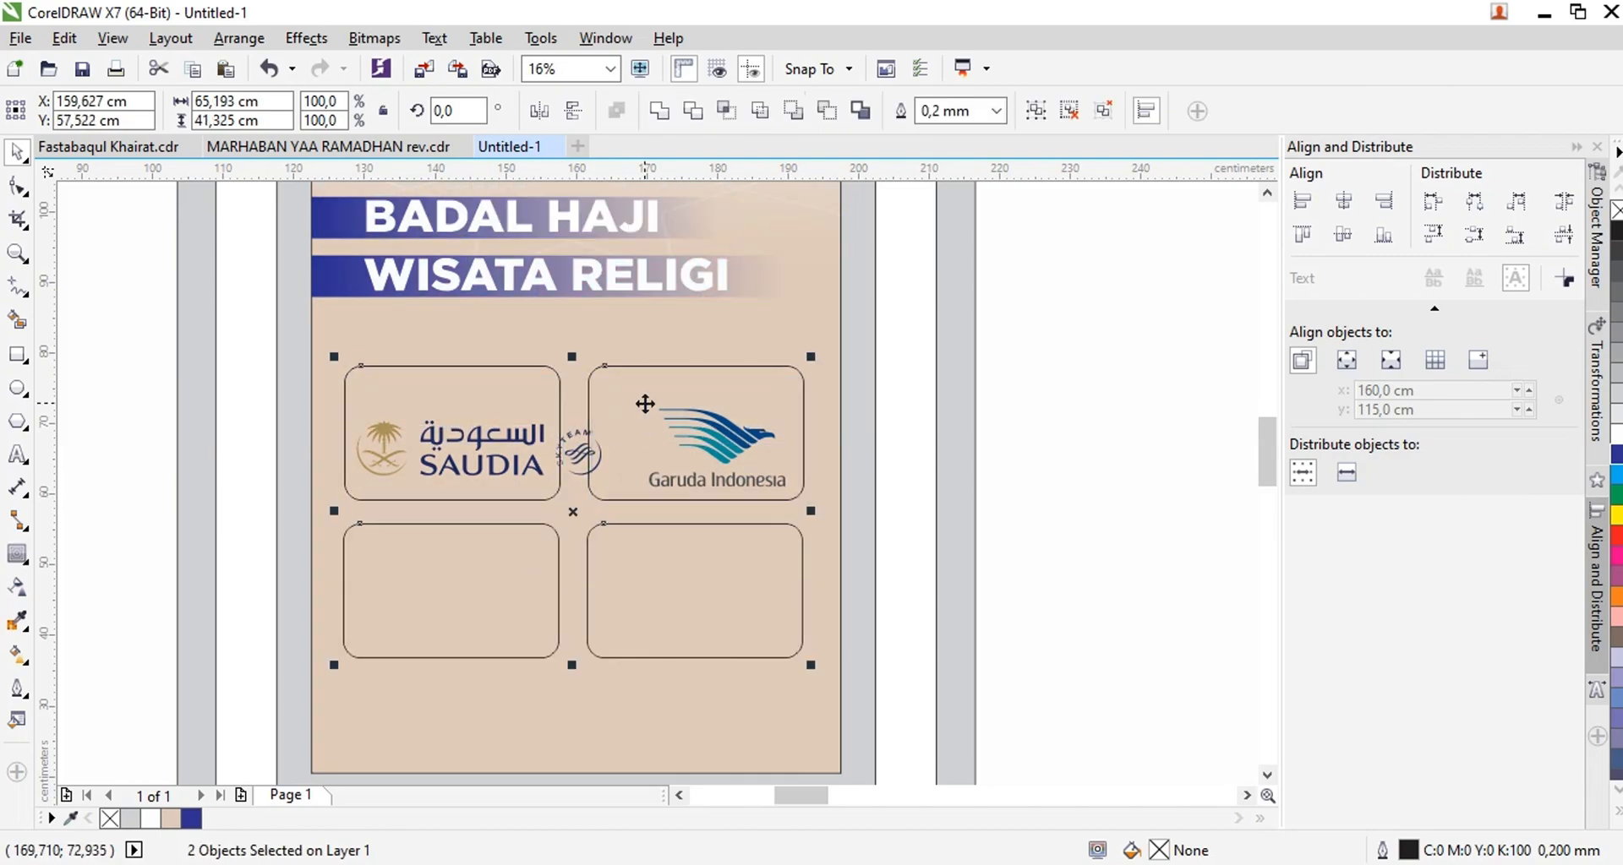
# Fill the four rounded cards white and center them horizontally near the middle panel's lower edge
pyautogui.moveTo(645, 395); pyautogui.dragTo(639, 464)
pyautogui.click(1616, 433)
pyautogui.keyDown('shift'); pyautogui.click(644, 373); pyautogui.keyUp('shift')
pyautogui.press('c')
pyautogui.click(266, 395)
# Bring the Saudia logo in front of the white cards
pyautogui.click(438, 430)
pyautogui.click(438, 429)
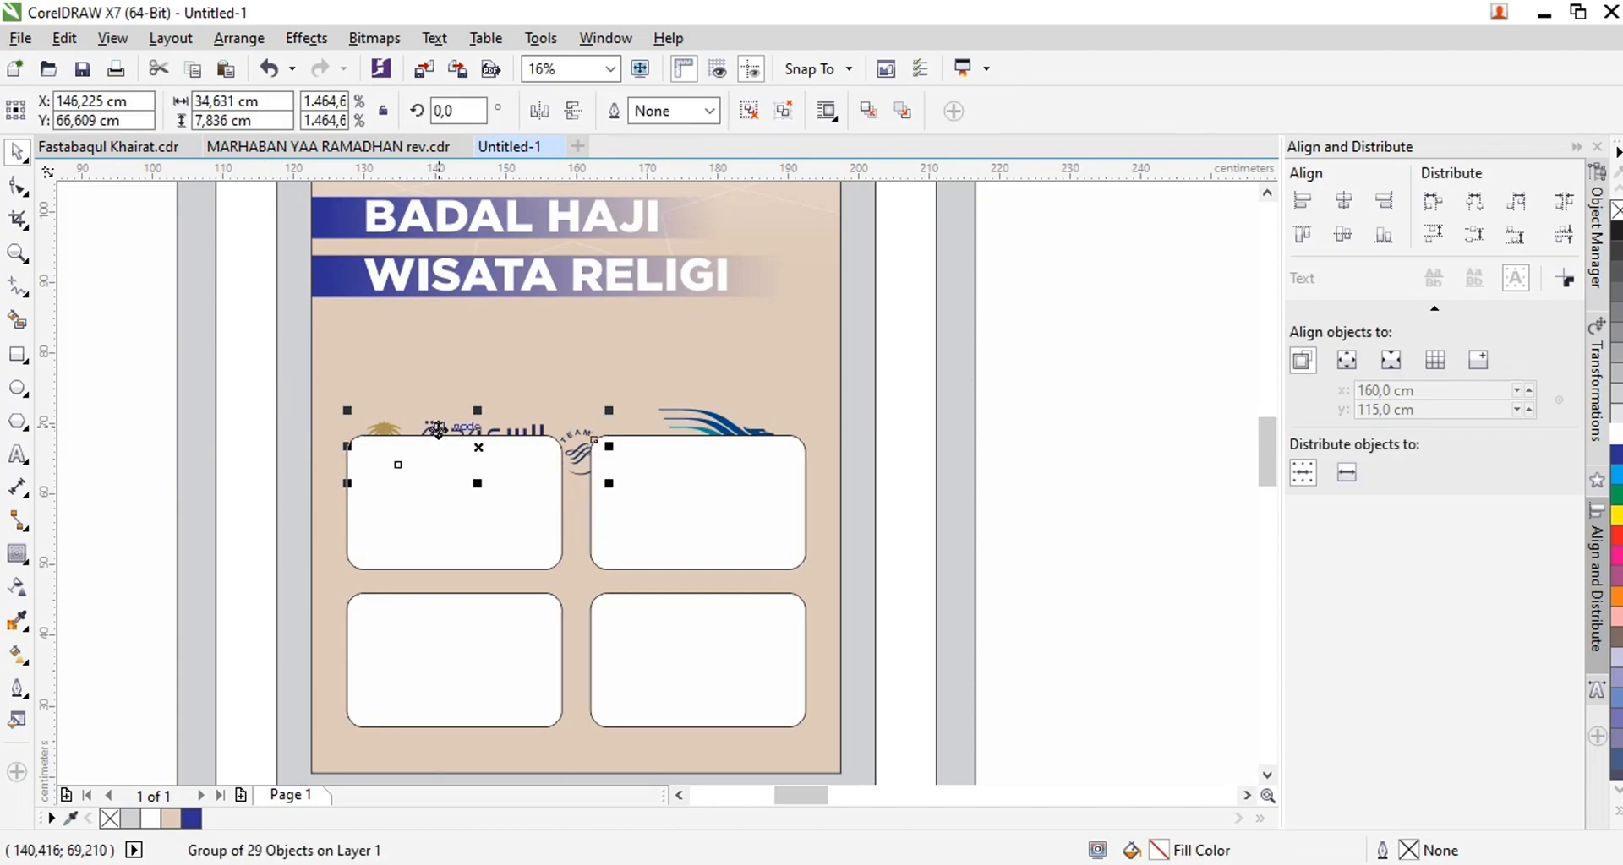
pyautogui.hotkey('shift', 'pageup')
# Remove the outline from all four white cards
pyautogui.keyDown('shift'); pyautogui.click(446, 533); pyautogui.keyUp('shift')
pyautogui.keyDown('shift'); pyautogui.click(490, 653); pyautogui.keyUp('shift')
pyautogui.click(278, 420)
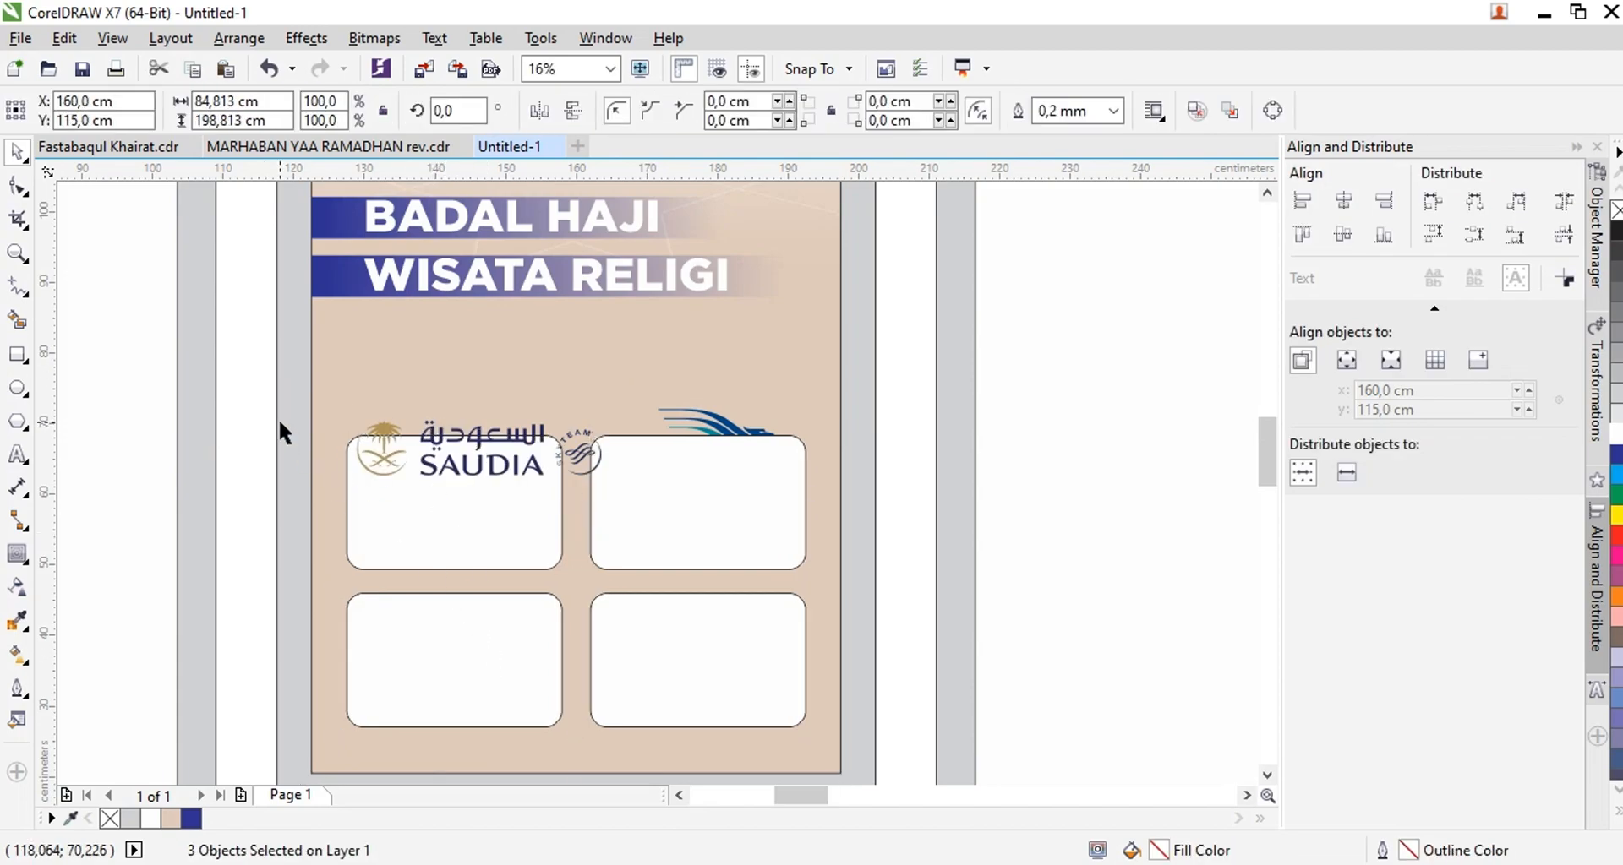
pyautogui.click(481, 647)
pyautogui.keyDown('shift'); pyautogui.click(505, 534); pyautogui.keyUp('shift')
pyautogui.rightClick(1617, 211)
pyautogui.click(235, 440)
# Center the Saudia logo in the upper-left card and shrink it to fit inside
pyautogui.click(444, 464)
pyautogui.keyDown('shift'); pyautogui.click(440, 507); pyautogui.keyUp('shift')
pyautogui.press('c')
pyautogui.press('e')
pyautogui.click(652, 486)
pyautogui.scroll(1, 505, 541)
pyautogui.click(519, 507)
pyautogui.moveTo(653, 531); pyautogui.dragTo(598, 525)
pyautogui.scroll(-1, 515, 464)
# Center the Garuda Indonesia logo in the upper-right card and place it in front of the card
pyautogui.click(742, 384)
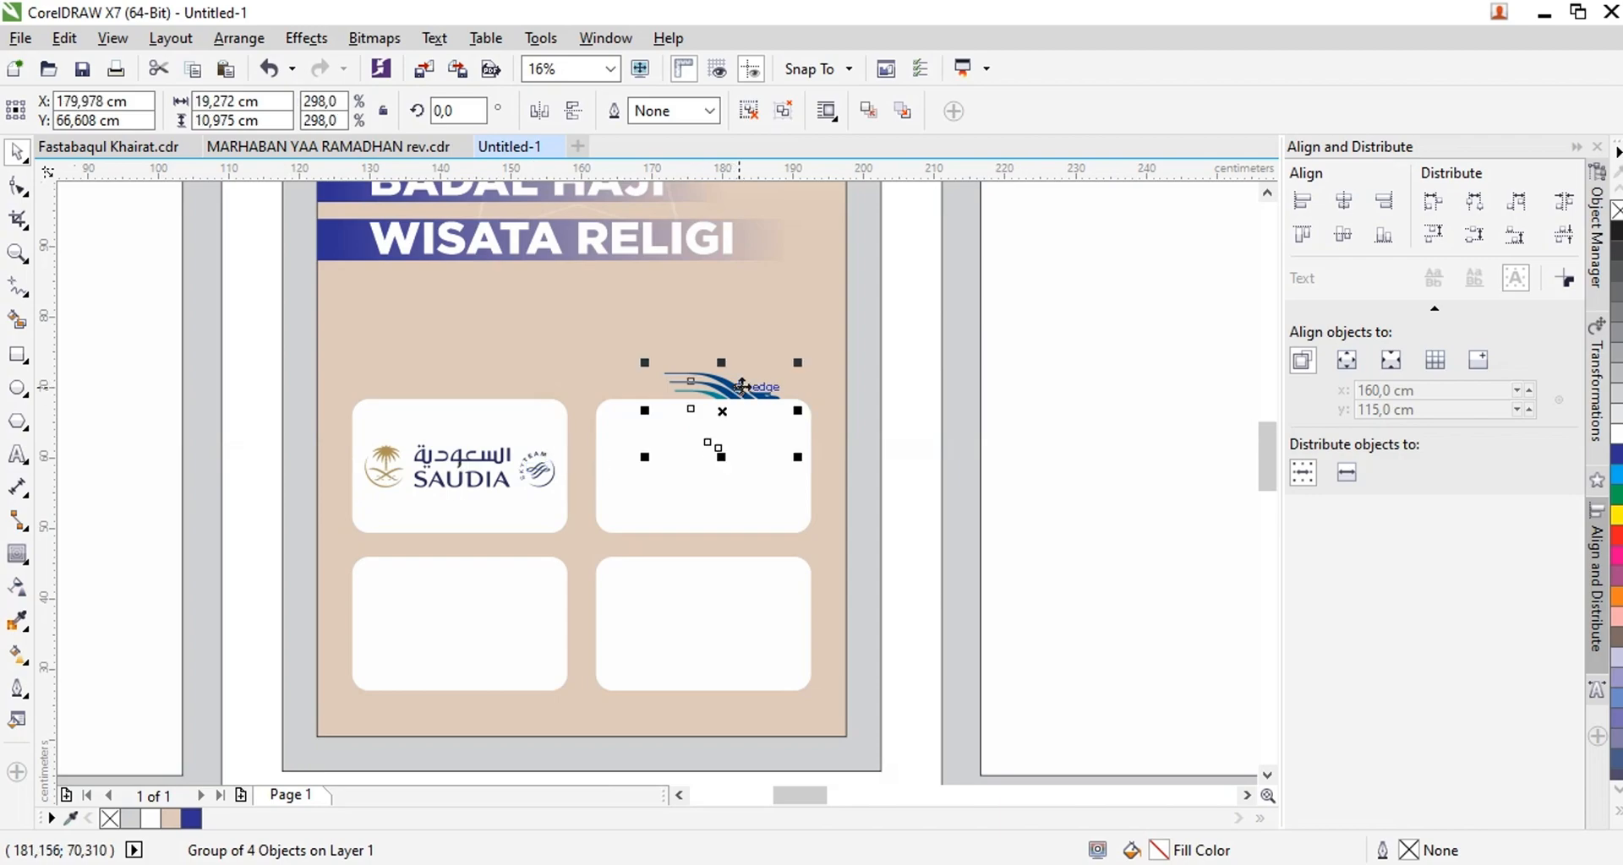
pyautogui.keyDown('shift'); pyautogui.click(771, 488); pyautogui.keyUp('shift')
pyautogui.press('c')
pyautogui.press('e')
pyautogui.click(863, 464)
pyautogui.scroll(1, 728, 459)
# Reduce the height of the upper two cards to about 16.1 cm
pyautogui.click(730, 454)
pyautogui.click(756, 393)
pyautogui.keyDown('shift'); pyautogui.click(366, 383); pyautogui.keyUp('shift')
pyautogui.moveTo(434, 614); pyautogui.dragTo(434, 592)
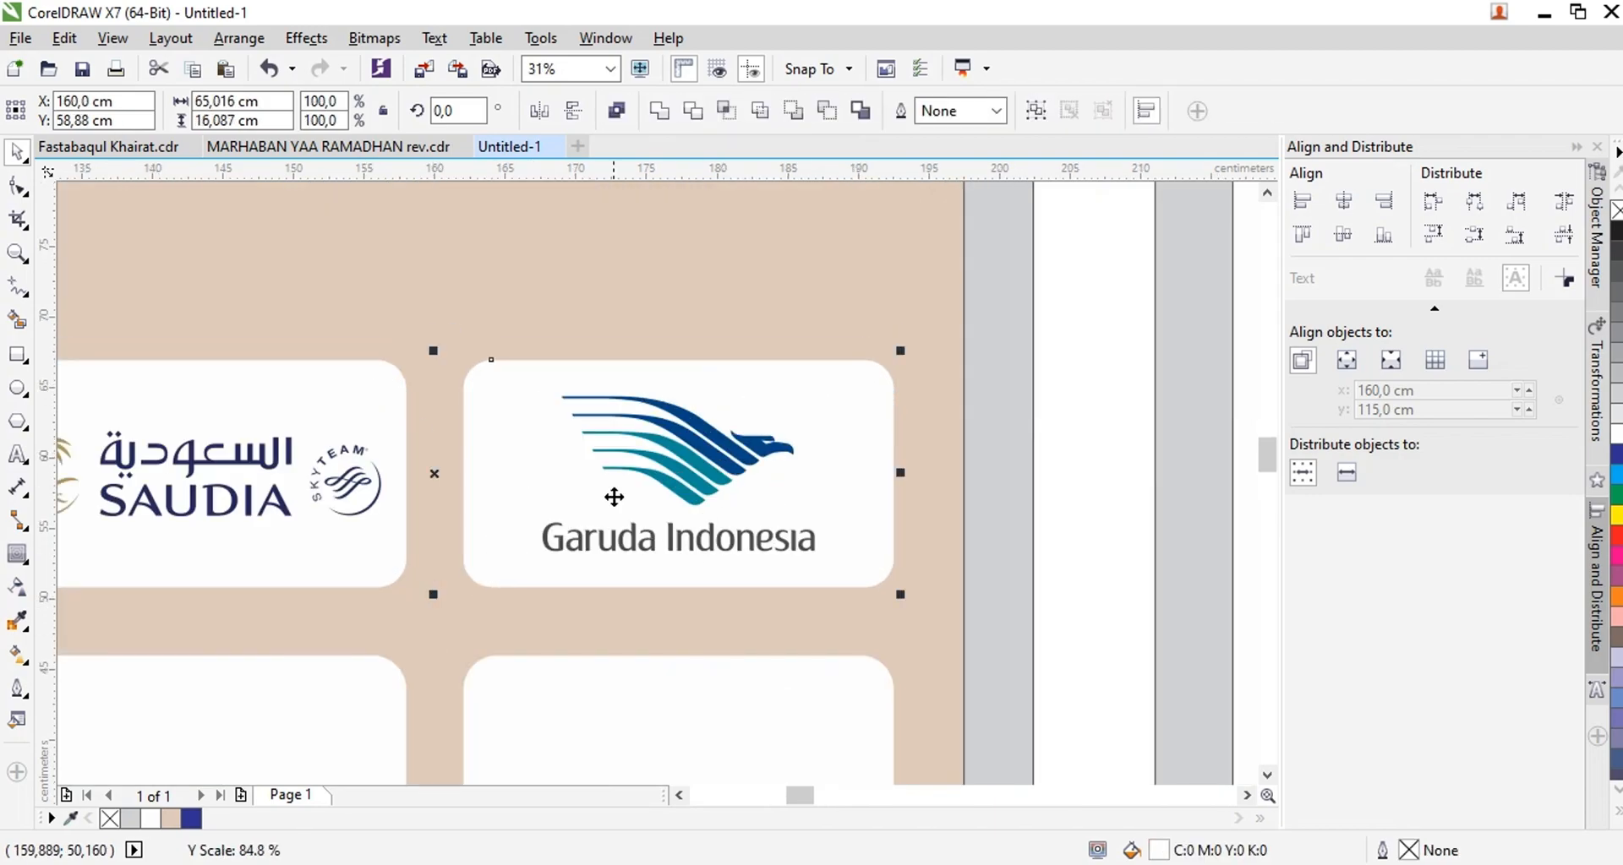
pyautogui.scroll(-1, 700, 296)
# Replace the lower two cards with copies of the shortened upper cards, evenly spaced below them
pyautogui.click(651, 524)
pyautogui.keyDown('shift'); pyautogui.click(510, 533); pyautogui.keyUp('shift')
pyautogui.press('Delete')
pyautogui.click(586, 365)
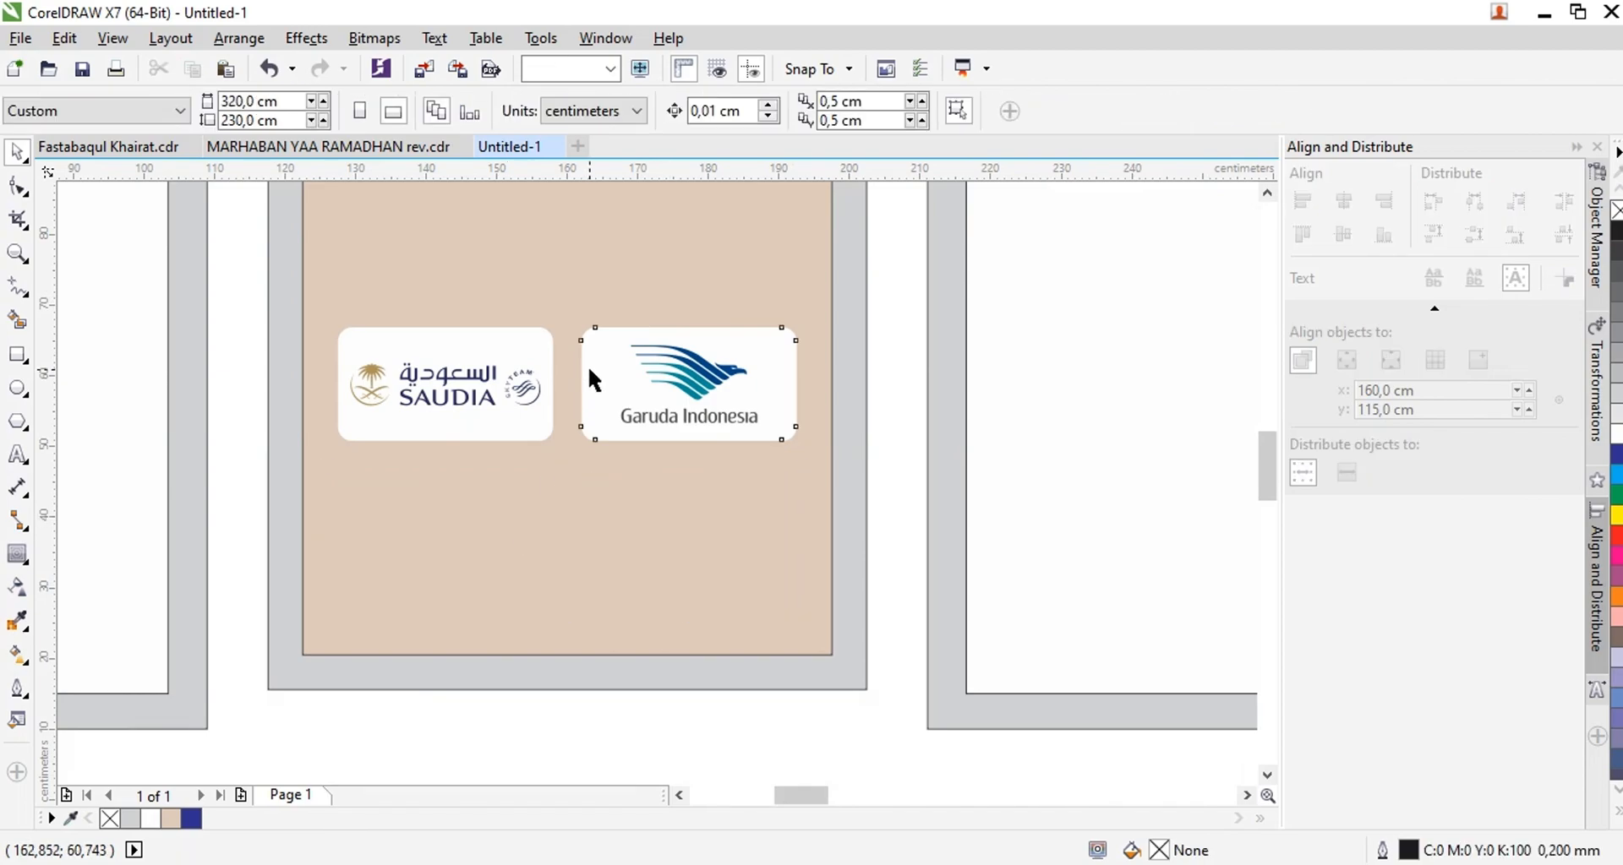
pyautogui.keyDown('shift'); pyautogui.click(546, 355); pyautogui.keyUp('shift')
pyautogui.moveTo(531, 343); pyautogui.dragTo(525, 474)
pyautogui.scroll(1, 554, 480)
pyautogui.moveTo(727, 495); pyautogui.dragTo(727, 504)
pyautogui.scroll(-4, 619, 464)
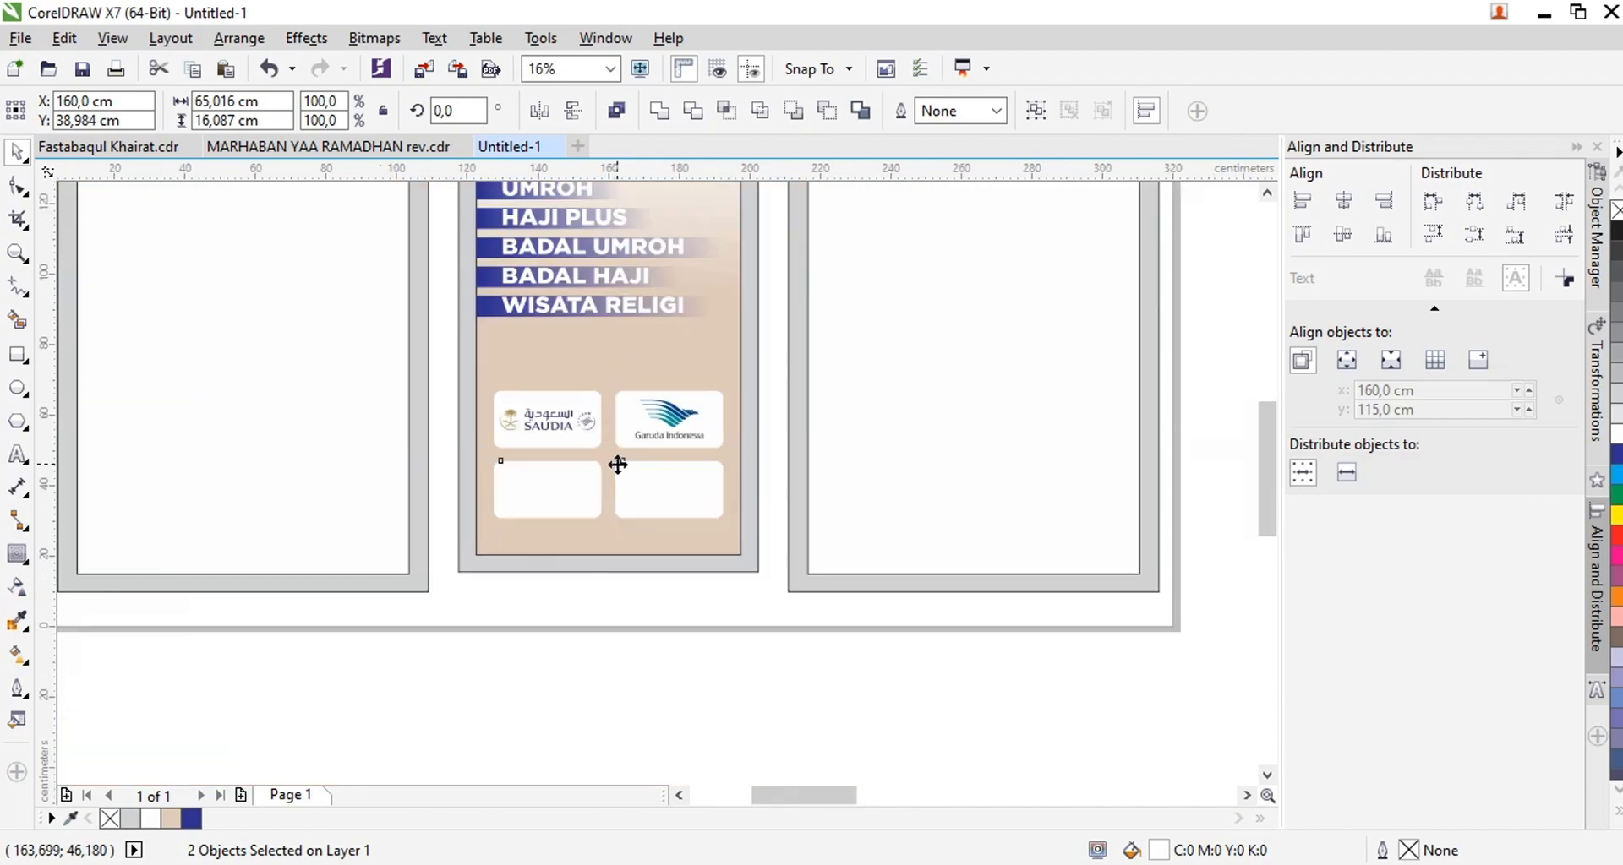
# Bring the Oman Air and Emirates logos below the middle panel and set them apart from each other
pyautogui.scroll(4, 888, 403)
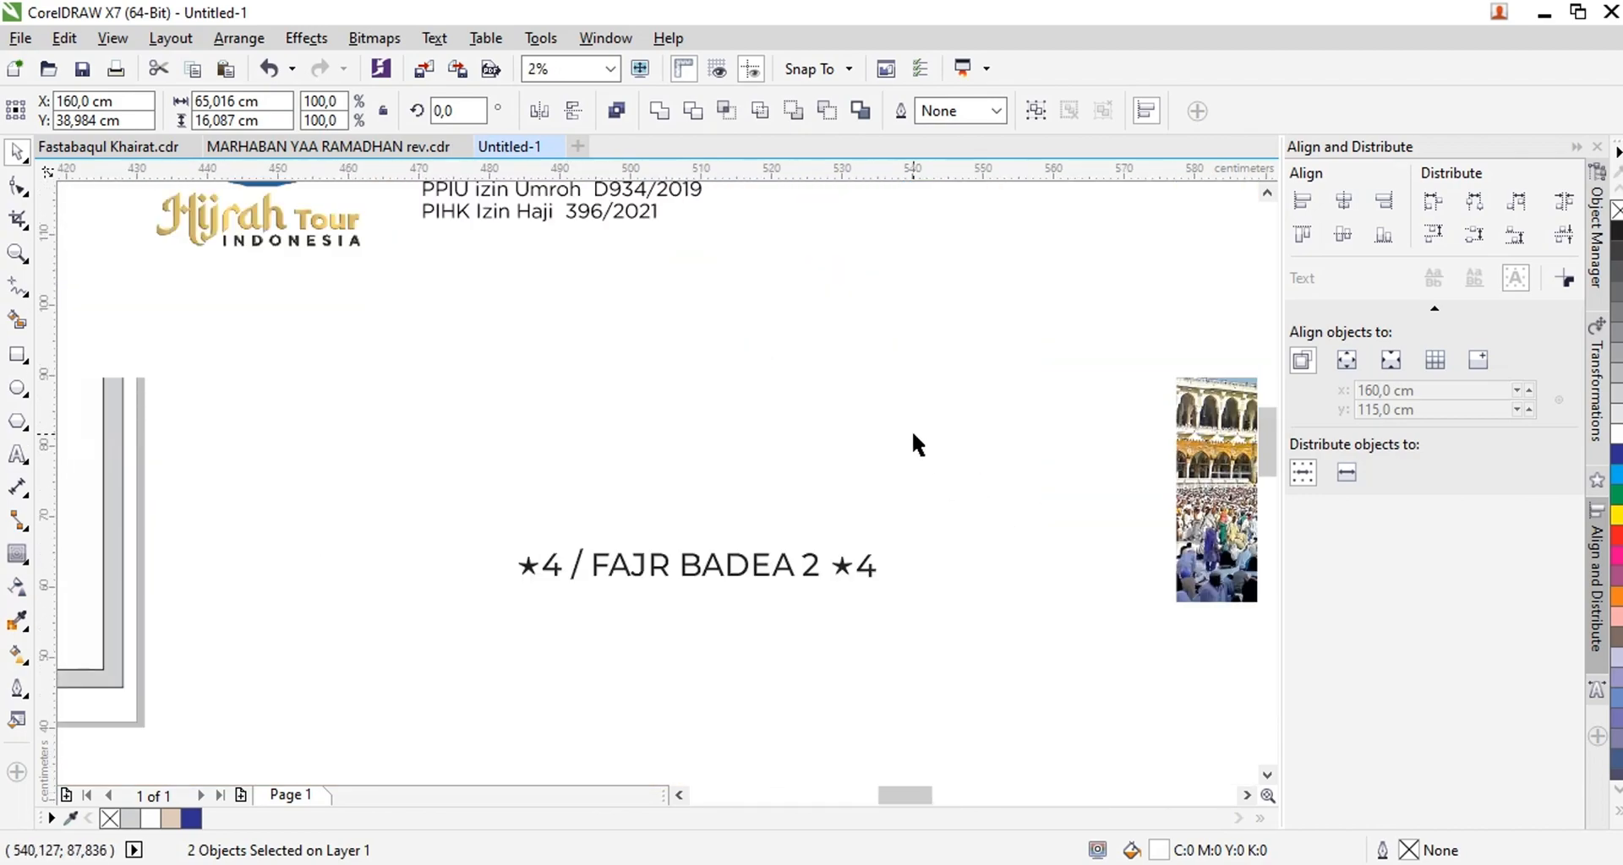
pyautogui.scroll(-6, 913, 442)
pyautogui.moveTo(911, 472); pyautogui.dragTo(369, 460)
pyautogui.scroll(3, 393, 515)
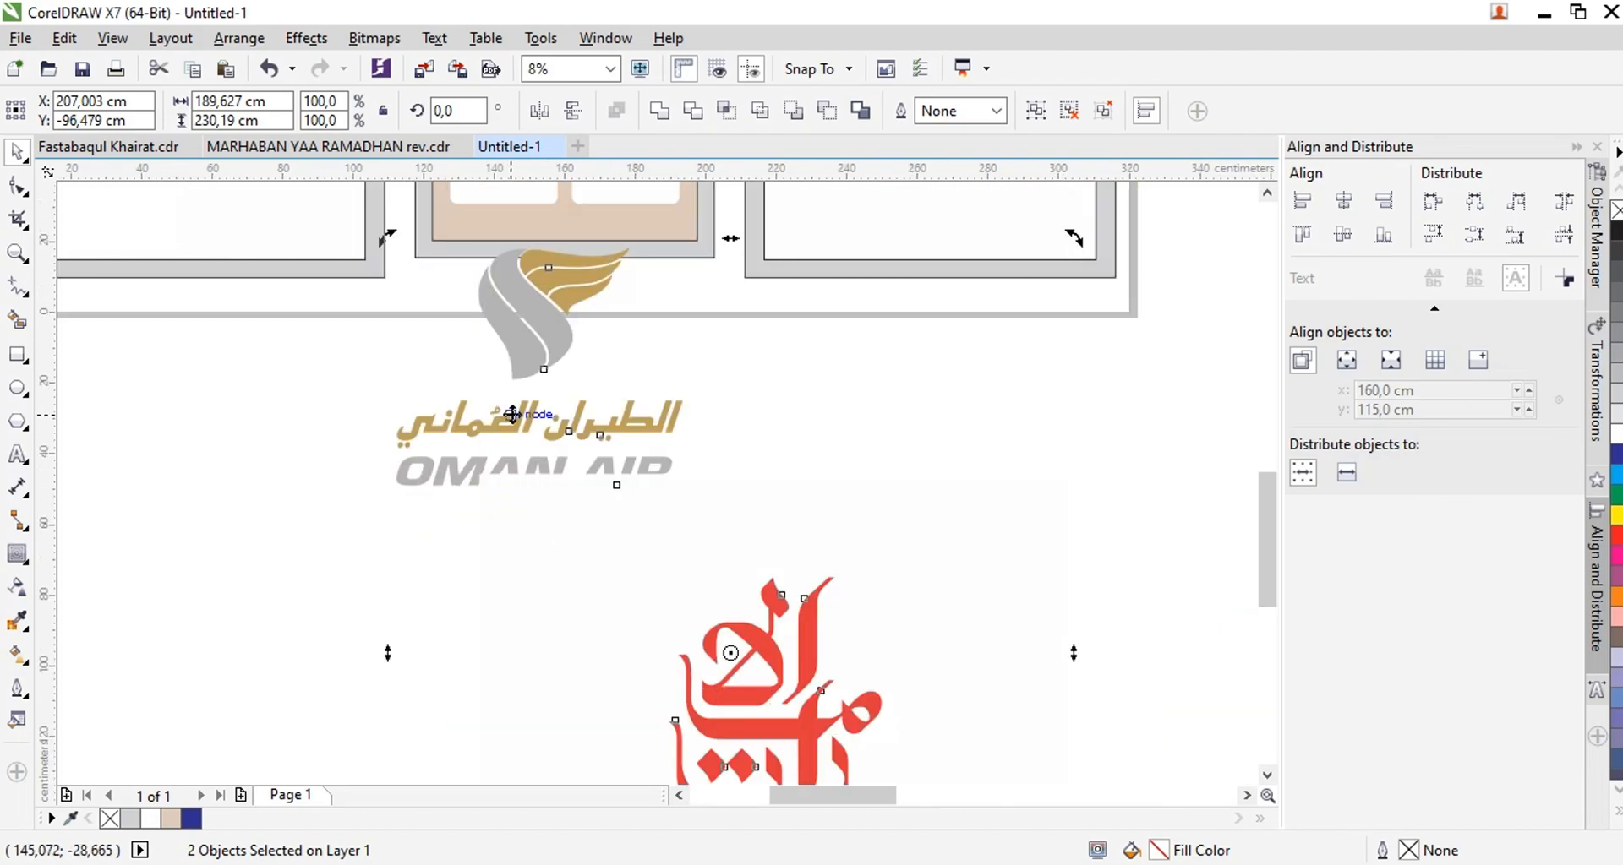
pyautogui.scroll(-1, 560, 576)
pyautogui.moveTo(541, 458); pyautogui.dragTo(555, 512)
pyautogui.hotkey('ctrl', 'z')
pyautogui.click(425, 493)
pyautogui.click(683, 631)
pyautogui.moveTo(683, 631); pyautogui.dragTo(838, 619)
# Scale the Oman Air logo down to about 27 × 22.5 cm and group its parts
pyautogui.click(551, 497)
pyautogui.scroll(1, 549, 467)
pyautogui.click(751, 111)
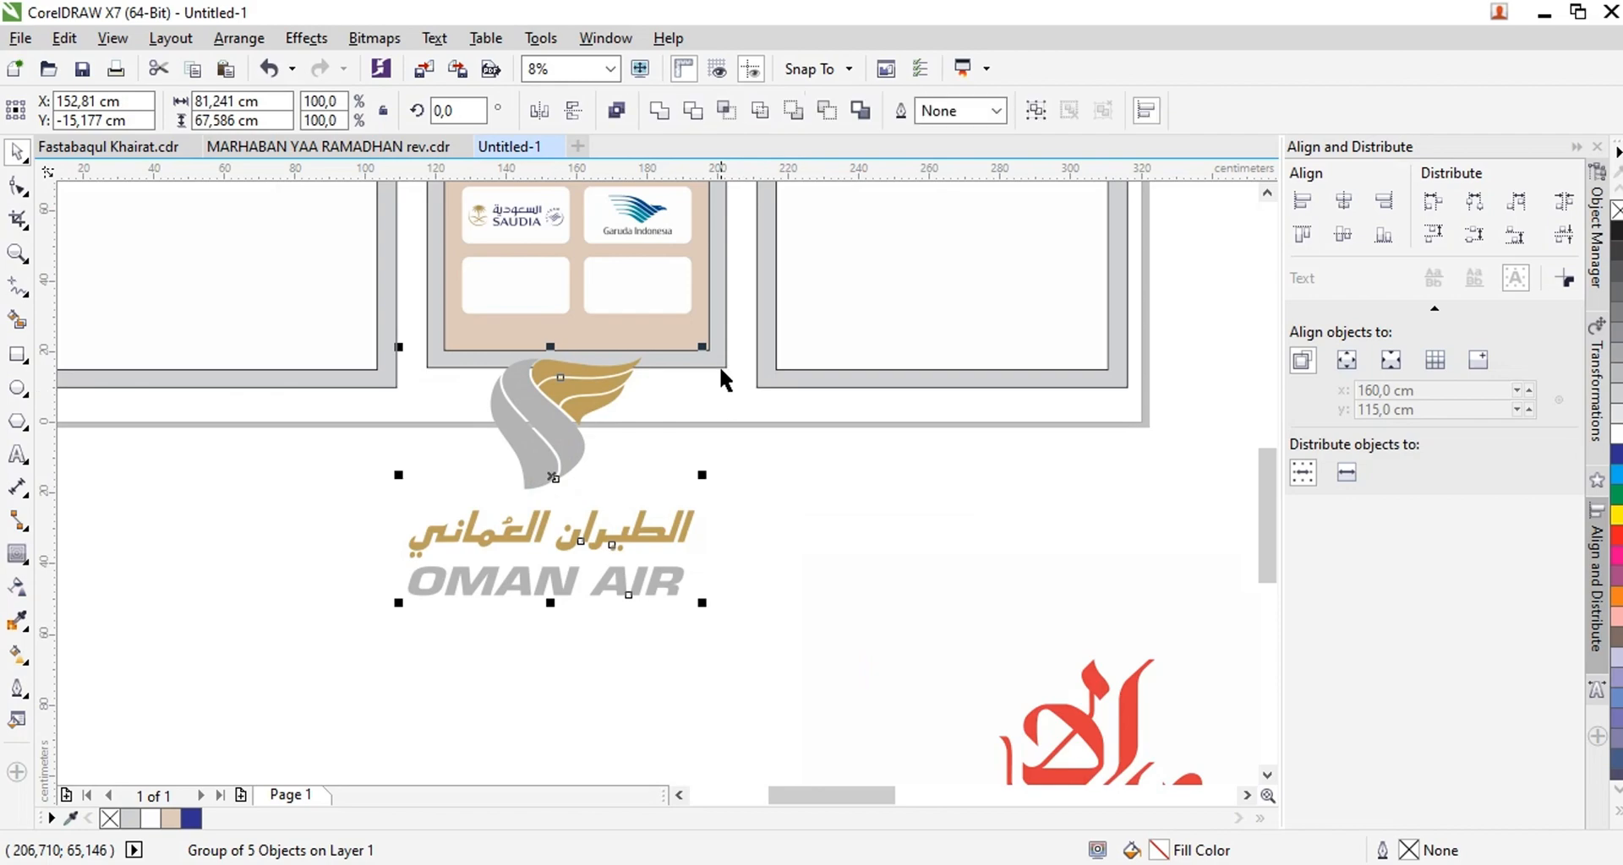
pyautogui.moveTo(707, 398); pyautogui.dragTo(698, 431)
pyautogui.hotkey('ctrl', 'g')
# Center the Oman Air logo on the lower-left card and bring it to the front
pyautogui.keyDown('shift'); pyautogui.click(514, 286); pyautogui.keyUp('shift')
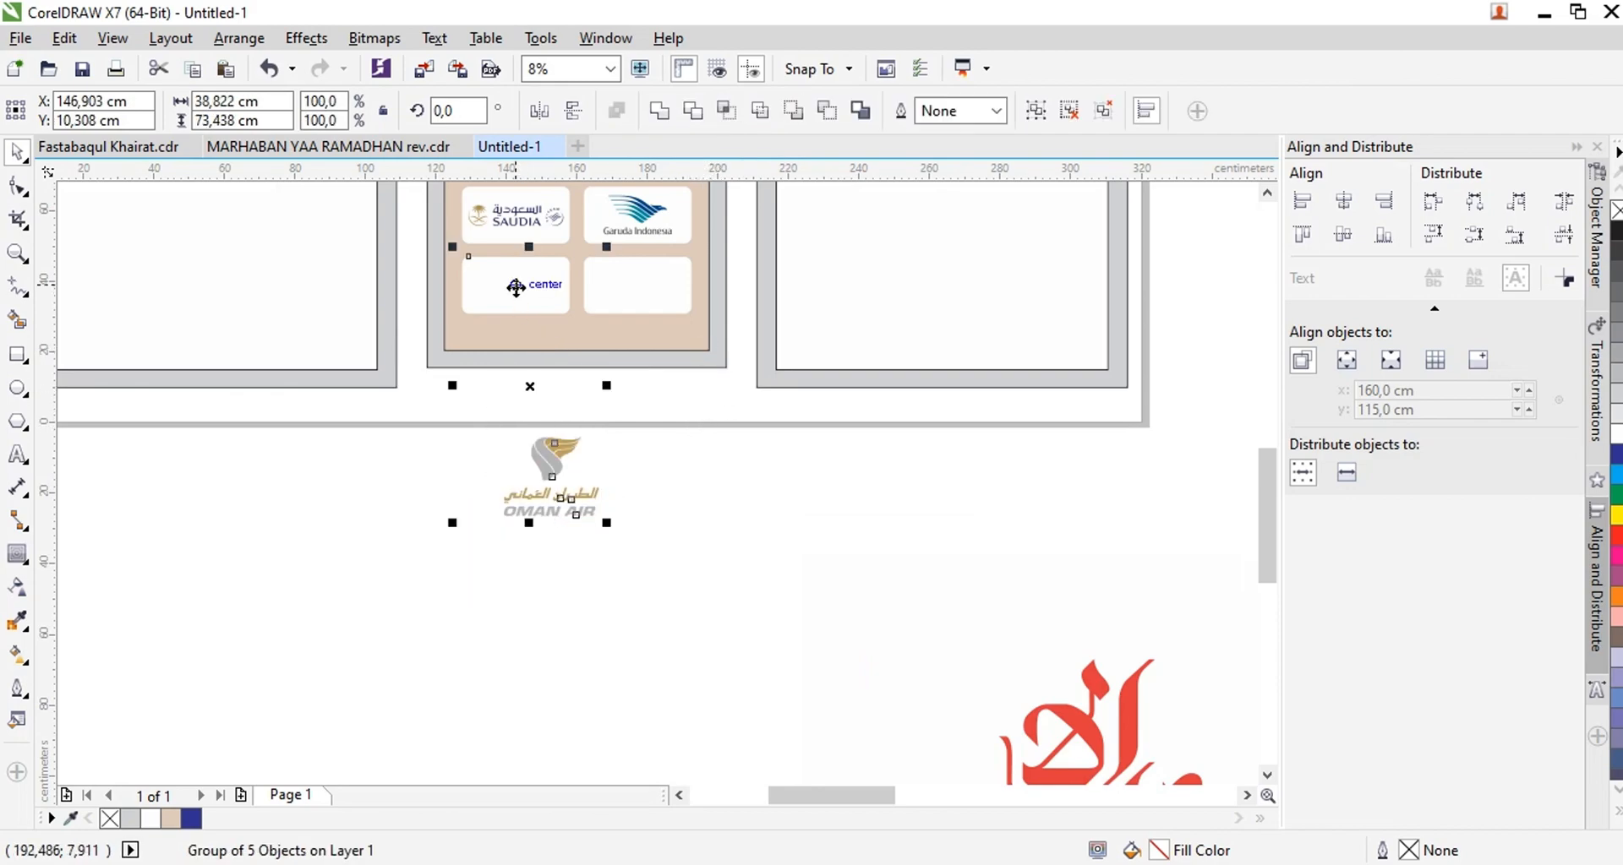
pyautogui.press('c')
pyautogui.press('e')
pyautogui.click(595, 478)
pyautogui.scroll(1, 520, 266)
pyautogui.moveTo(678, 671); pyautogui.dragTo(424, 233)
pyautogui.moveTo(717, 571); pyautogui.dragTo(397, 217)
pyautogui.keyDown('shift'); pyautogui.click(412, 253); pyautogui.keyUp('shift')
pyautogui.hotkey('shift', 'pageup')
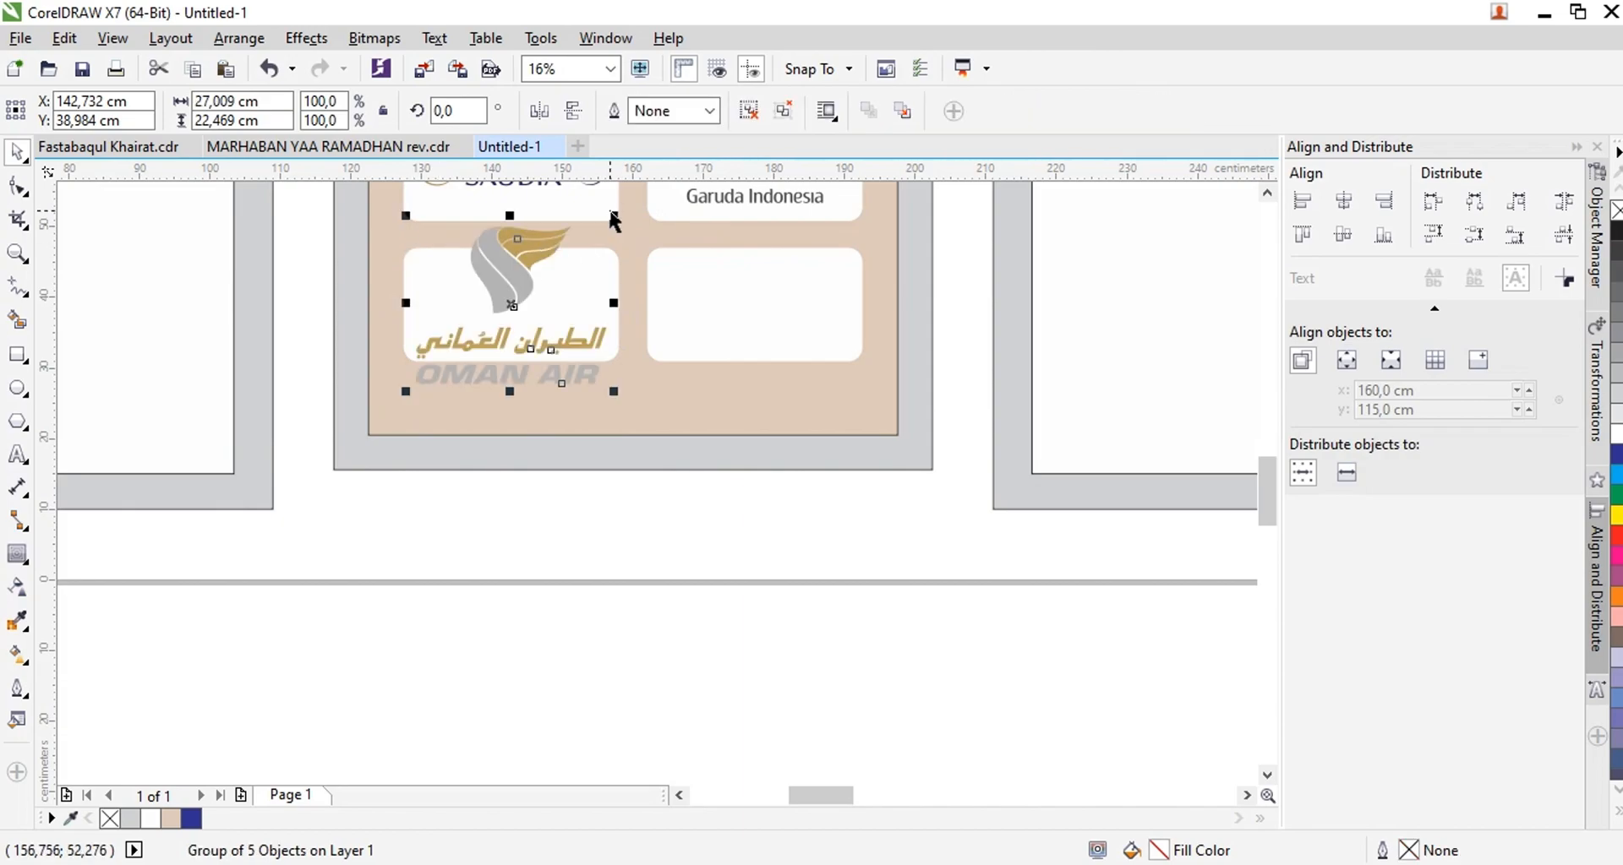
# Shrink the Oman Air logo to fit inside the lower-left card
pyautogui.scroll(1, 611, 215)
pyautogui.moveTo(612, 231); pyautogui.dragTo(562, 304)
pyautogui.keyDown('shift'); pyautogui.click(557, 339); pyautogui.keyUp('shift')
# Ungroup the Emirates logo and delete its background object
pyautogui.scroll(-3, 424, 388)
pyautogui.click(601, 460)
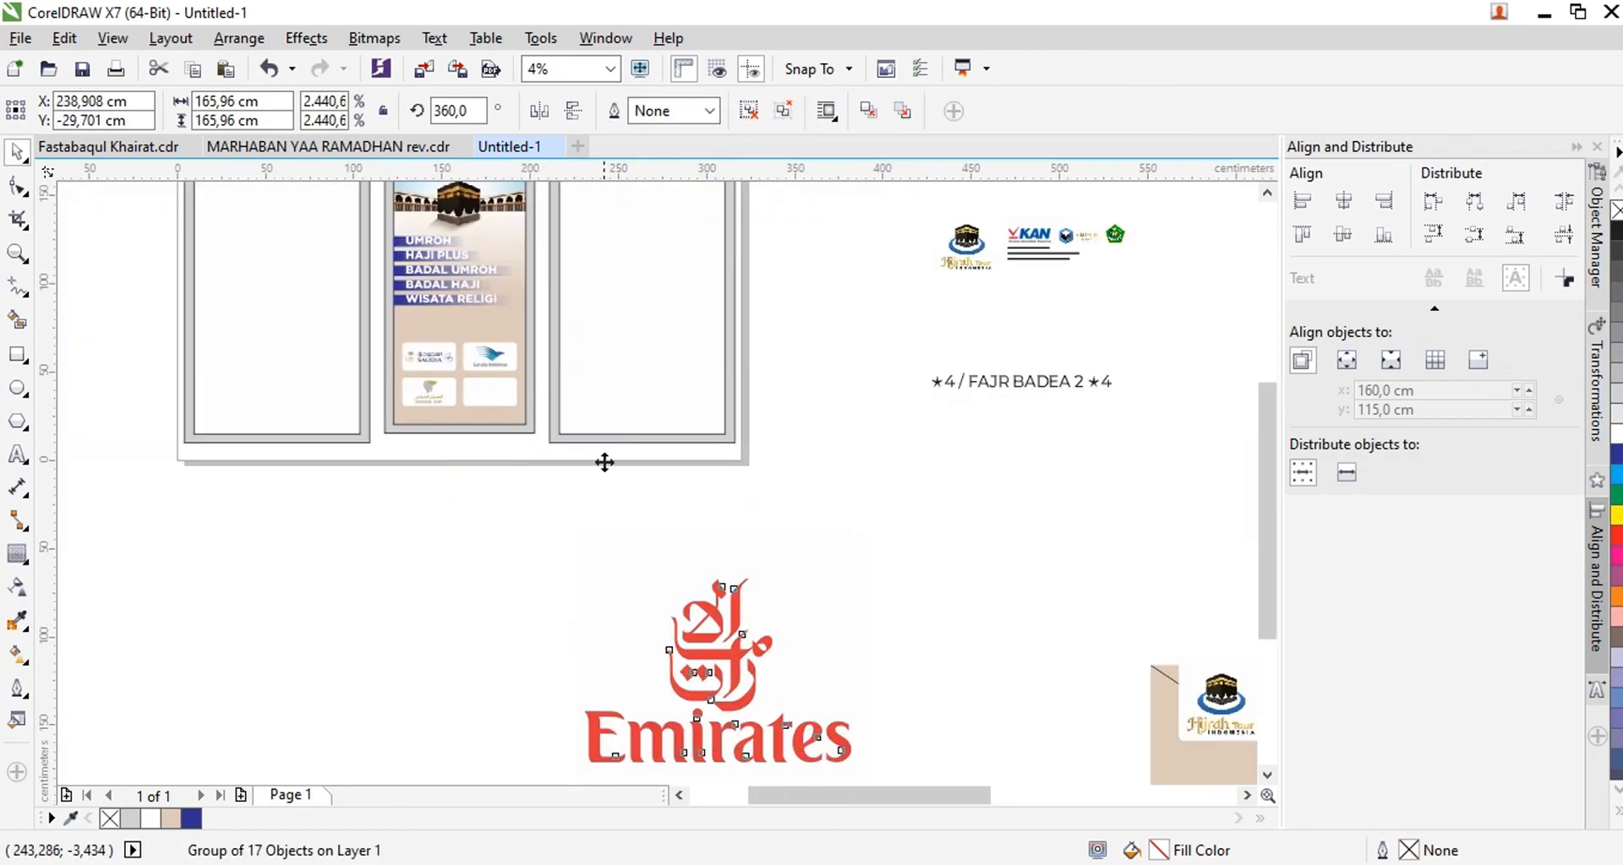
pyautogui.click(742, 110)
pyautogui.click(535, 514)
pyautogui.press('Delete')
# Scale the Emirates logo down near the middle panel and group its parts
pyautogui.moveTo(861, 668); pyautogui.dragTo(525, 475)
pyautogui.scroll(1, 525, 477)
pyautogui.moveTo(949, 352); pyautogui.dragTo(806, 503)
pyautogui.hotkey('ctrl', 'g')
# Center the Emirates logo in the lower-right card and shrink it to fit inside
pyautogui.keyDown('shift'); pyautogui.click(494, 318); pyautogui.keyUp('shift')
pyautogui.press('c')
pyautogui.press('e')
pyautogui.click(553, 496)
pyautogui.scroll(1, 432, 285)
pyautogui.moveTo(717, 666); pyautogui.dragTo(373, 260)
pyautogui.scroll(1, 445, 263)
pyautogui.moveTo(696, 257); pyautogui.dragTo(699, 282)
pyautogui.keyDown('shift'); pyautogui.click(666, 326); pyautogui.keyUp('shift')
# Place the airplane image on the middle panel between the service list and the airline cards
pyautogui.scroll(-1, 579, 454)
pyautogui.scroll(-3, 545, 468)
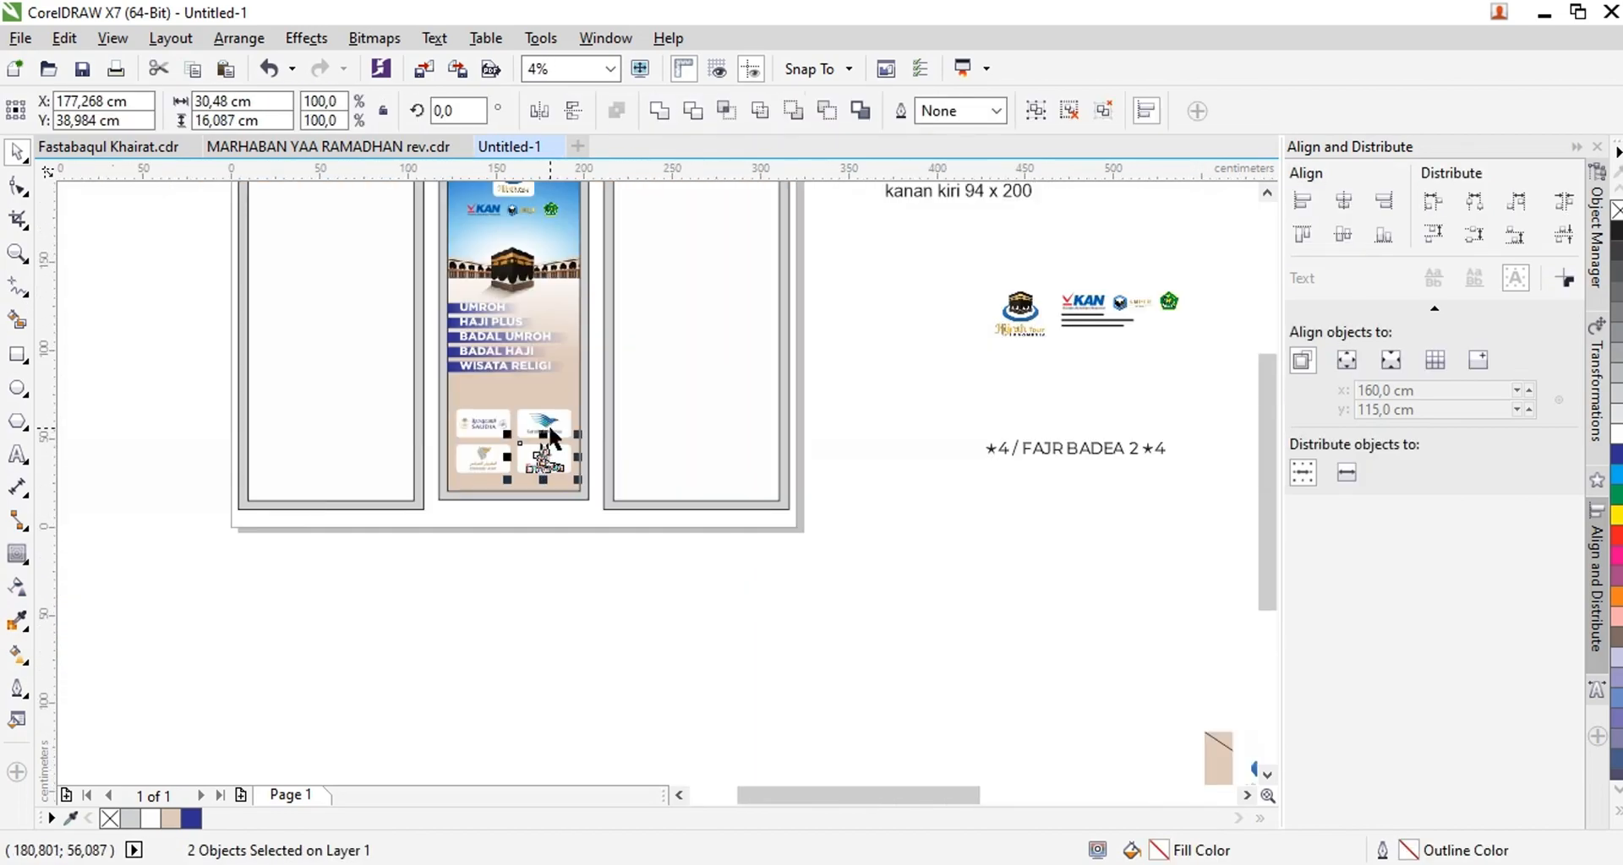
pyautogui.scroll(-1, 544, 453)
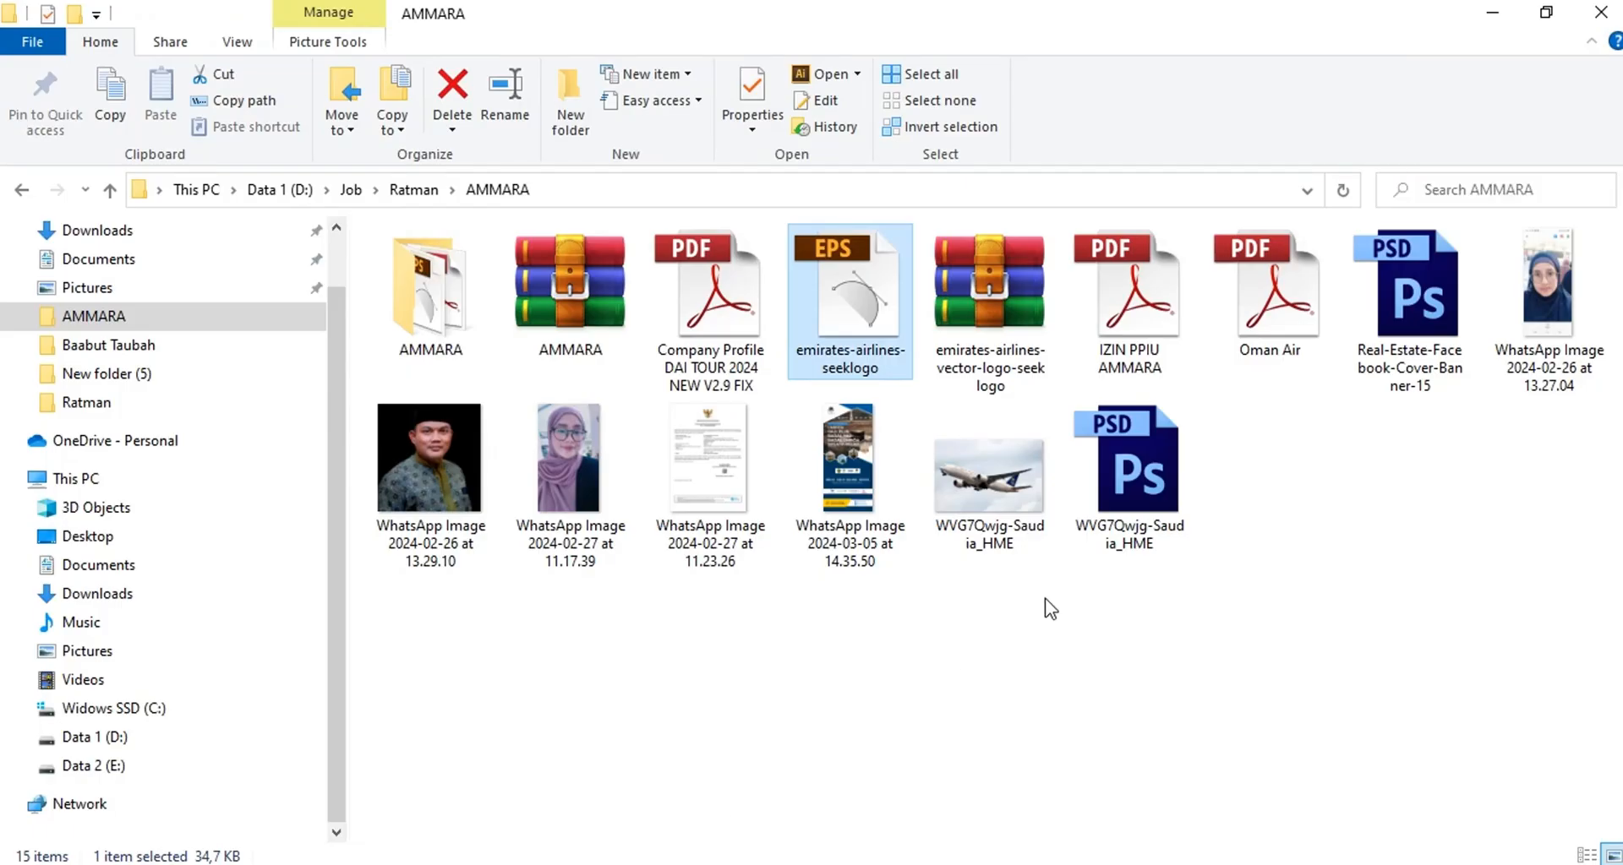
pyautogui.moveTo(1127, 487); pyautogui.dragTo(671, 864)
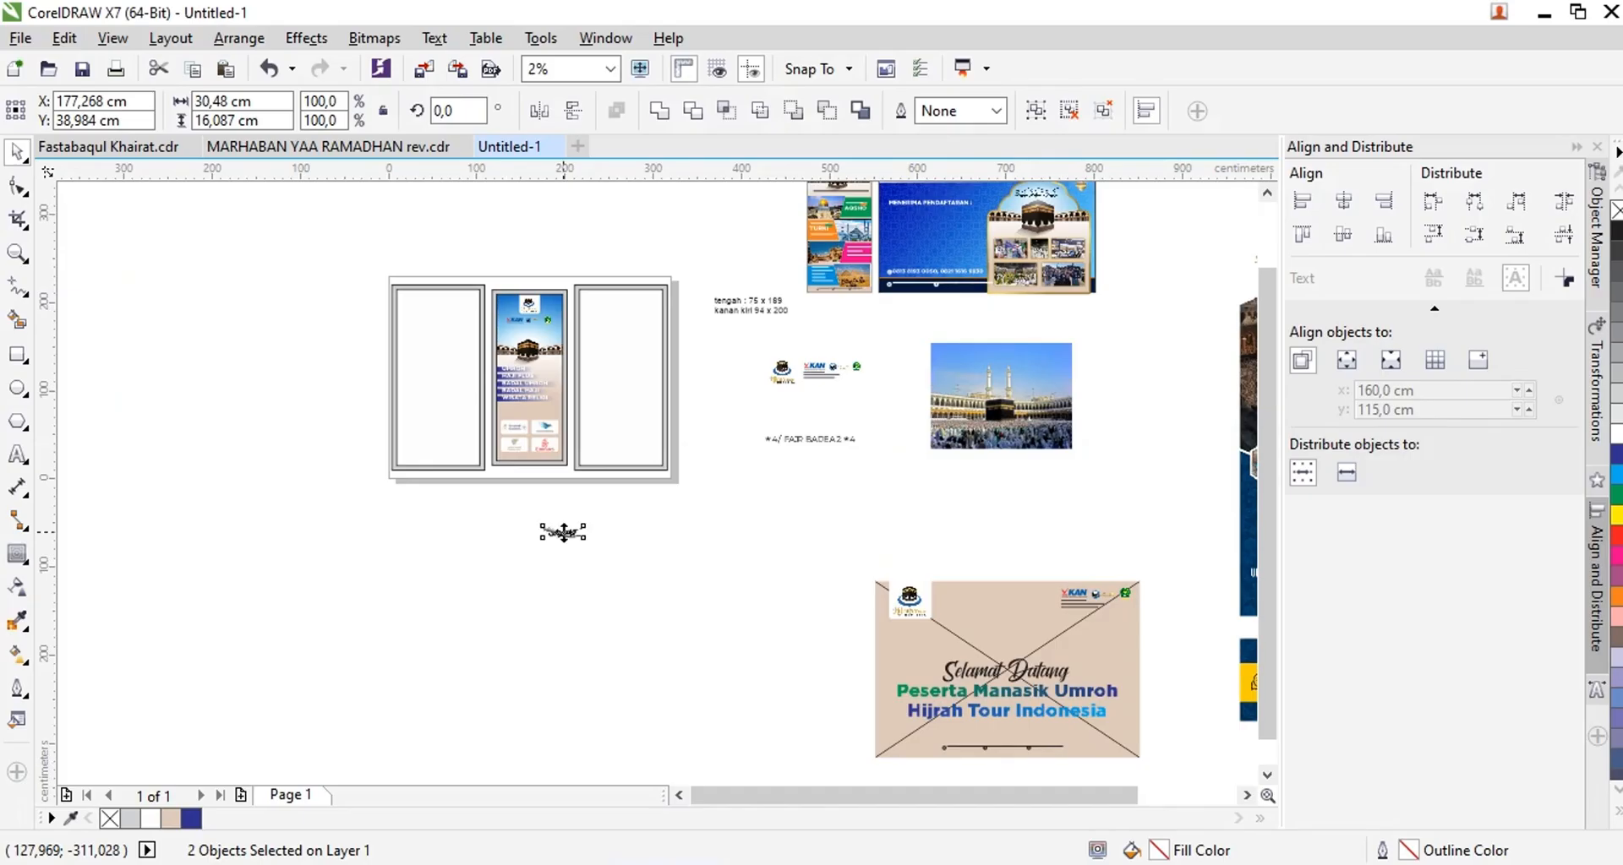
pyautogui.moveTo(564, 532); pyautogui.dragTo(564, 534)
pyautogui.scroll(1, 564, 541)
pyautogui.moveTo(536, 438); pyautogui.dragTo(512, 346)
pyautogui.scroll(2, 520, 347)
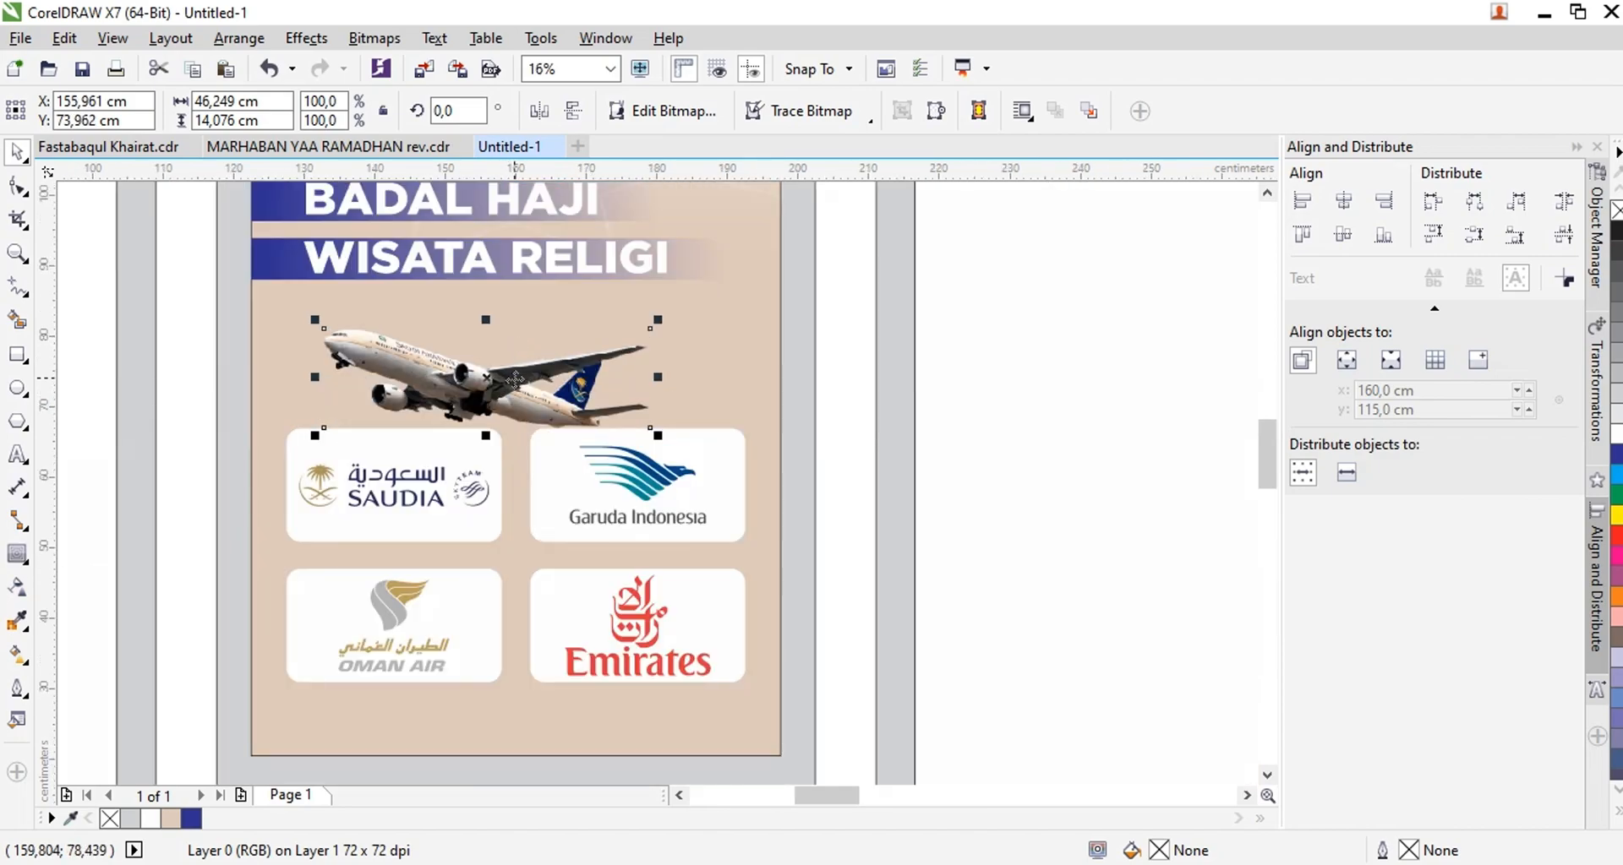
# Enlarge the airplane image and center it horizontally on the middle panel above the airline cards
pyautogui.moveTo(681, 408); pyautogui.dragTo(760, 435)
pyautogui.keyDown('shift'); pyautogui.click(745, 433); pyautogui.keyUp('shift')
pyautogui.scroll(-2, 740, 397)
pyautogui.scroll(2, 218, 228)
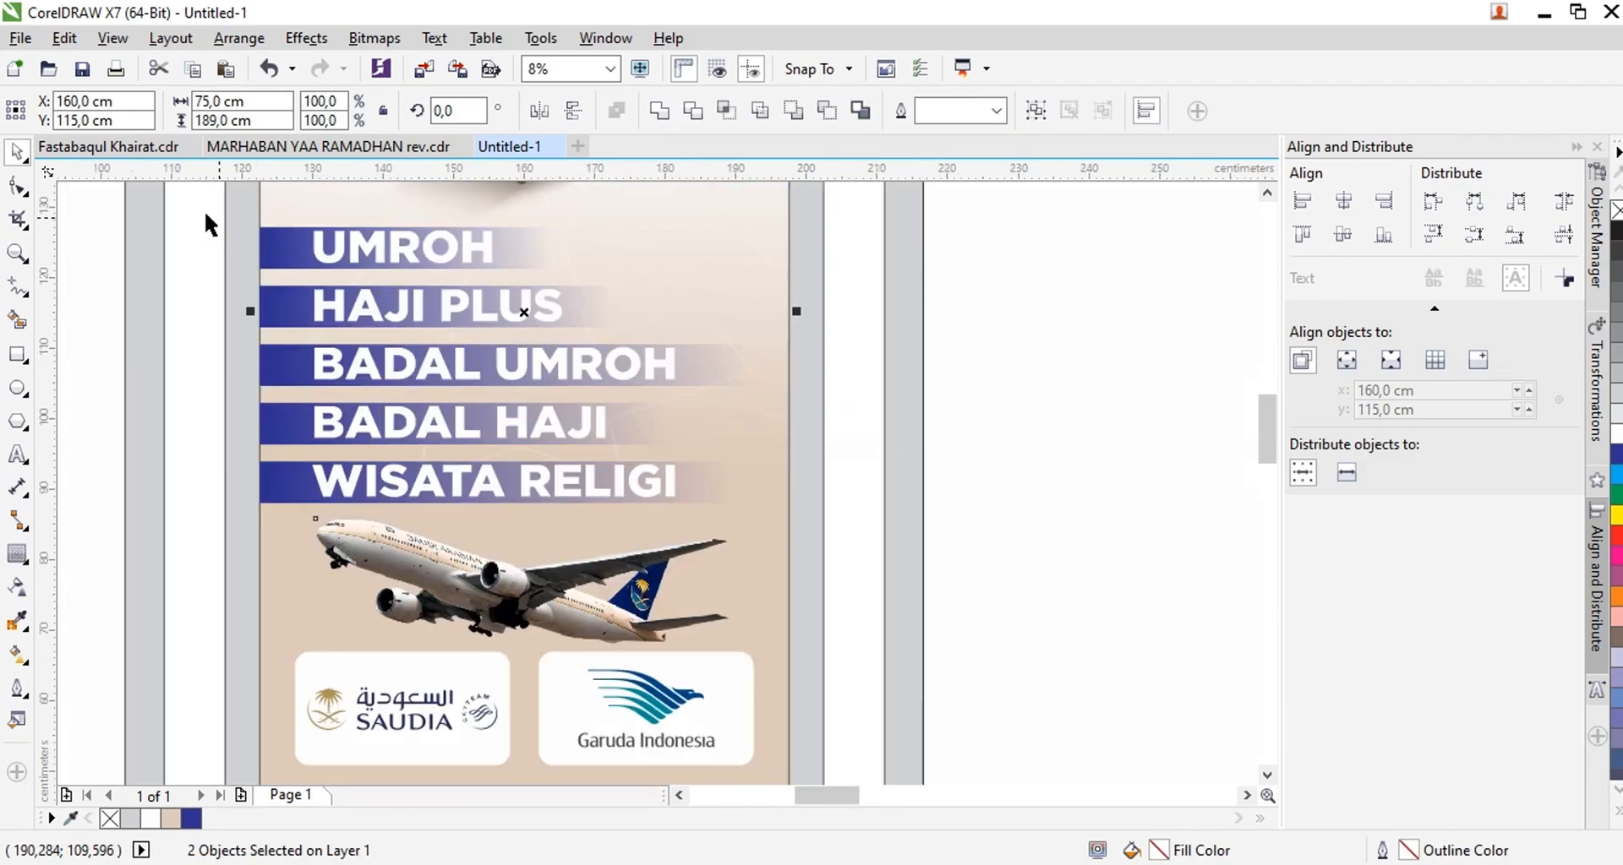
# Move the five service labels and their text slightly upward on the middle panel
pyautogui.moveTo(787, 519); pyautogui.dragTo(787, 520)
pyautogui.scroll(-1, 714, 505)
pyautogui.scroll(1, 623, 420)
pyautogui.moveTo(534, 354); pyautogui.dragTo(534, 333)
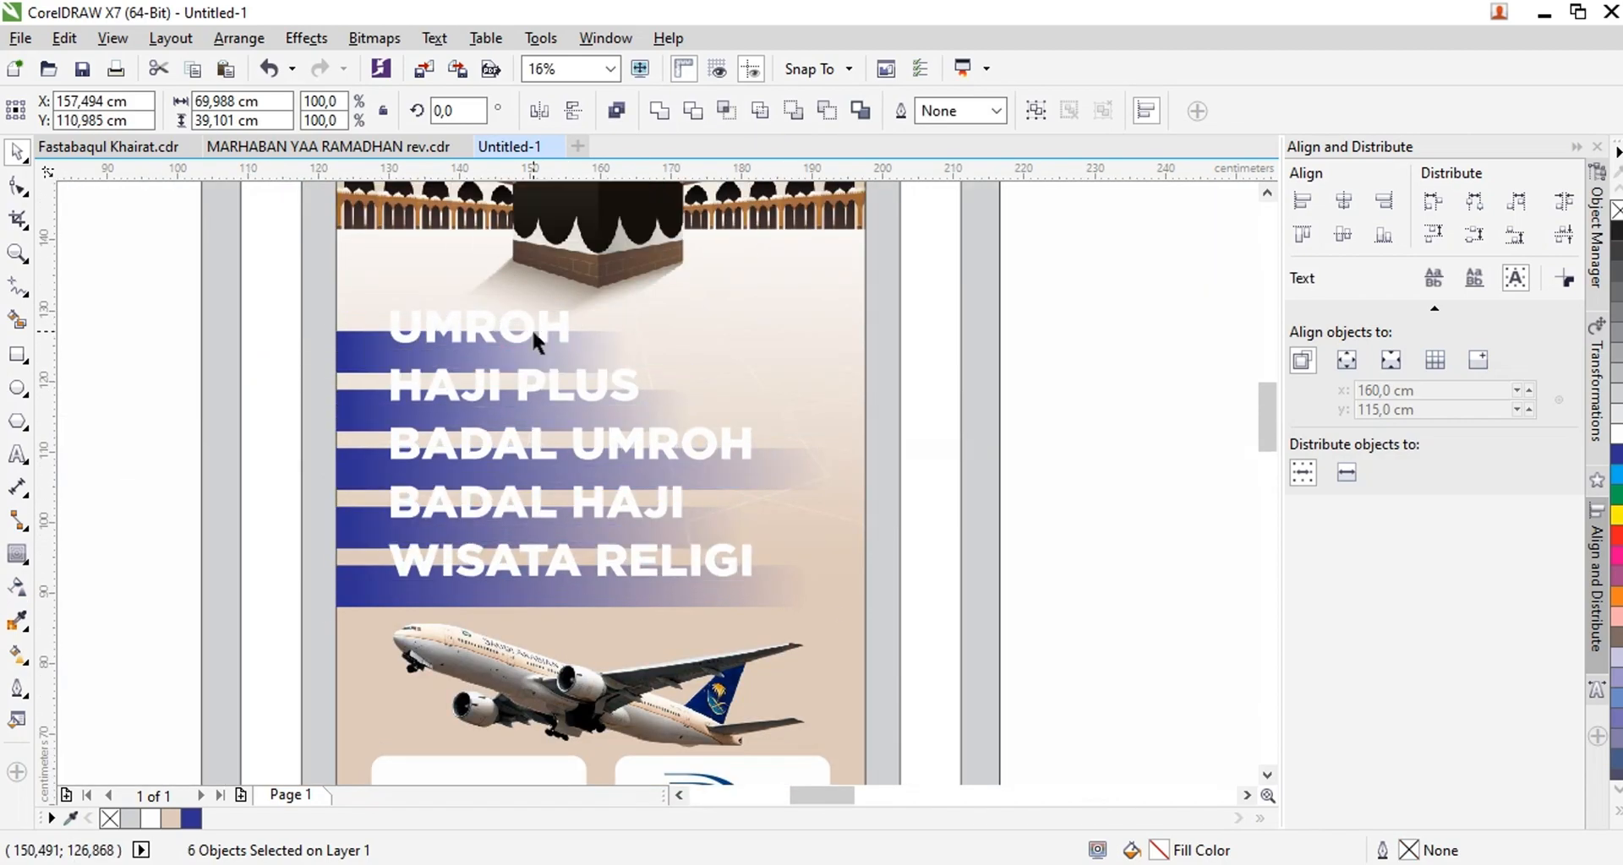
pyautogui.scroll(-2, 534, 333)
pyautogui.scroll(1, 560, 463)
# Draw a rectangle 75 cm wide and about 7 cm high along the middle panel's lower edge, filled blue without an outline
pyautogui.click(544, 545)
pyautogui.scroll(1, 545, 549)
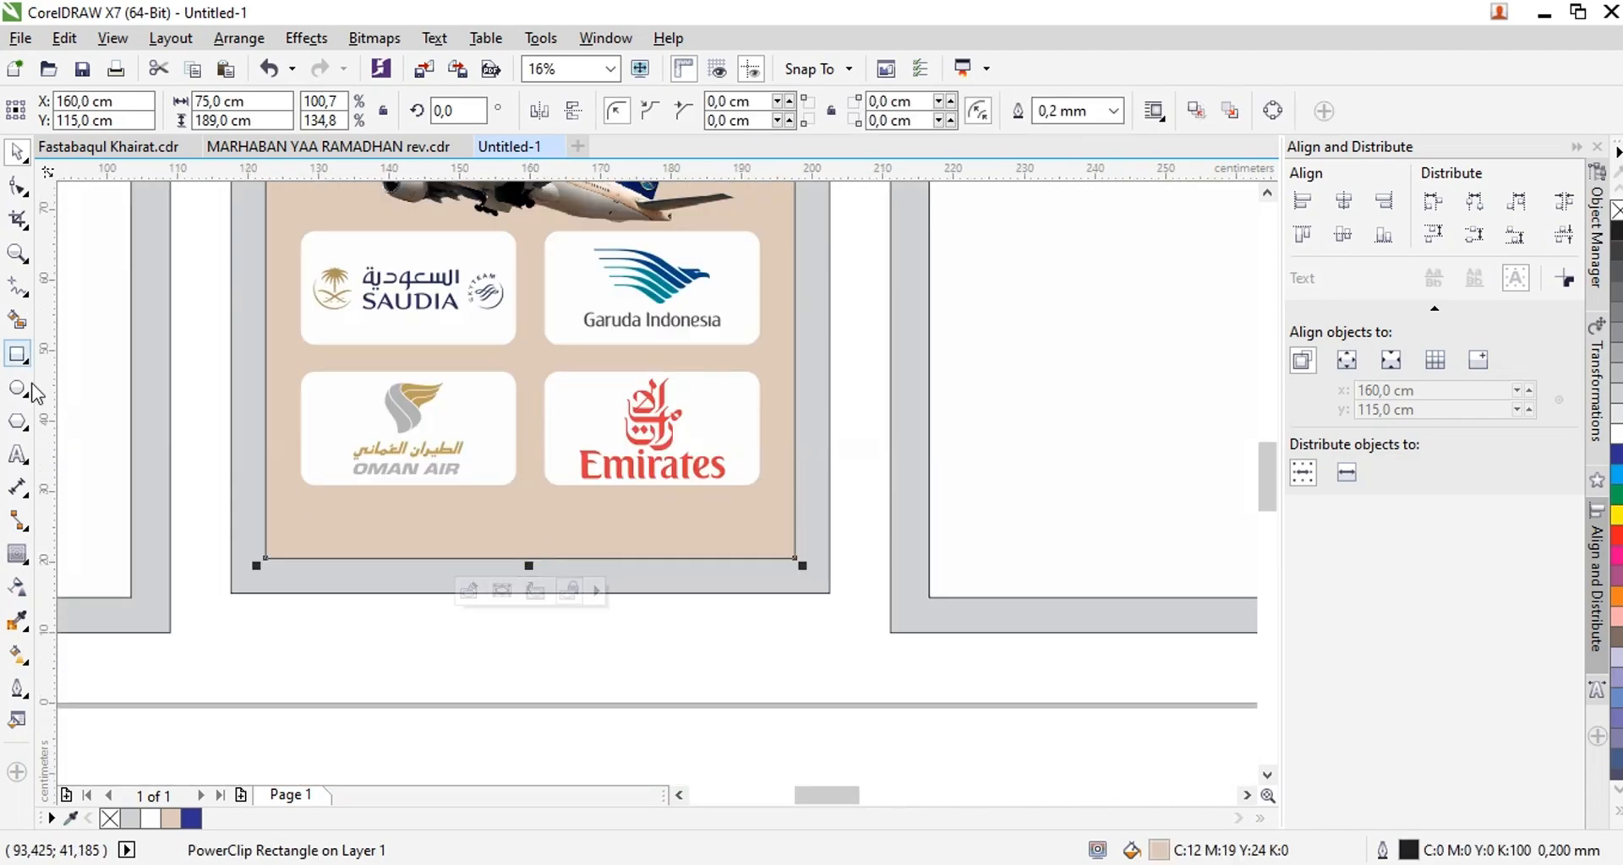
pyautogui.moveTo(265, 558); pyautogui.dragTo(794, 509)
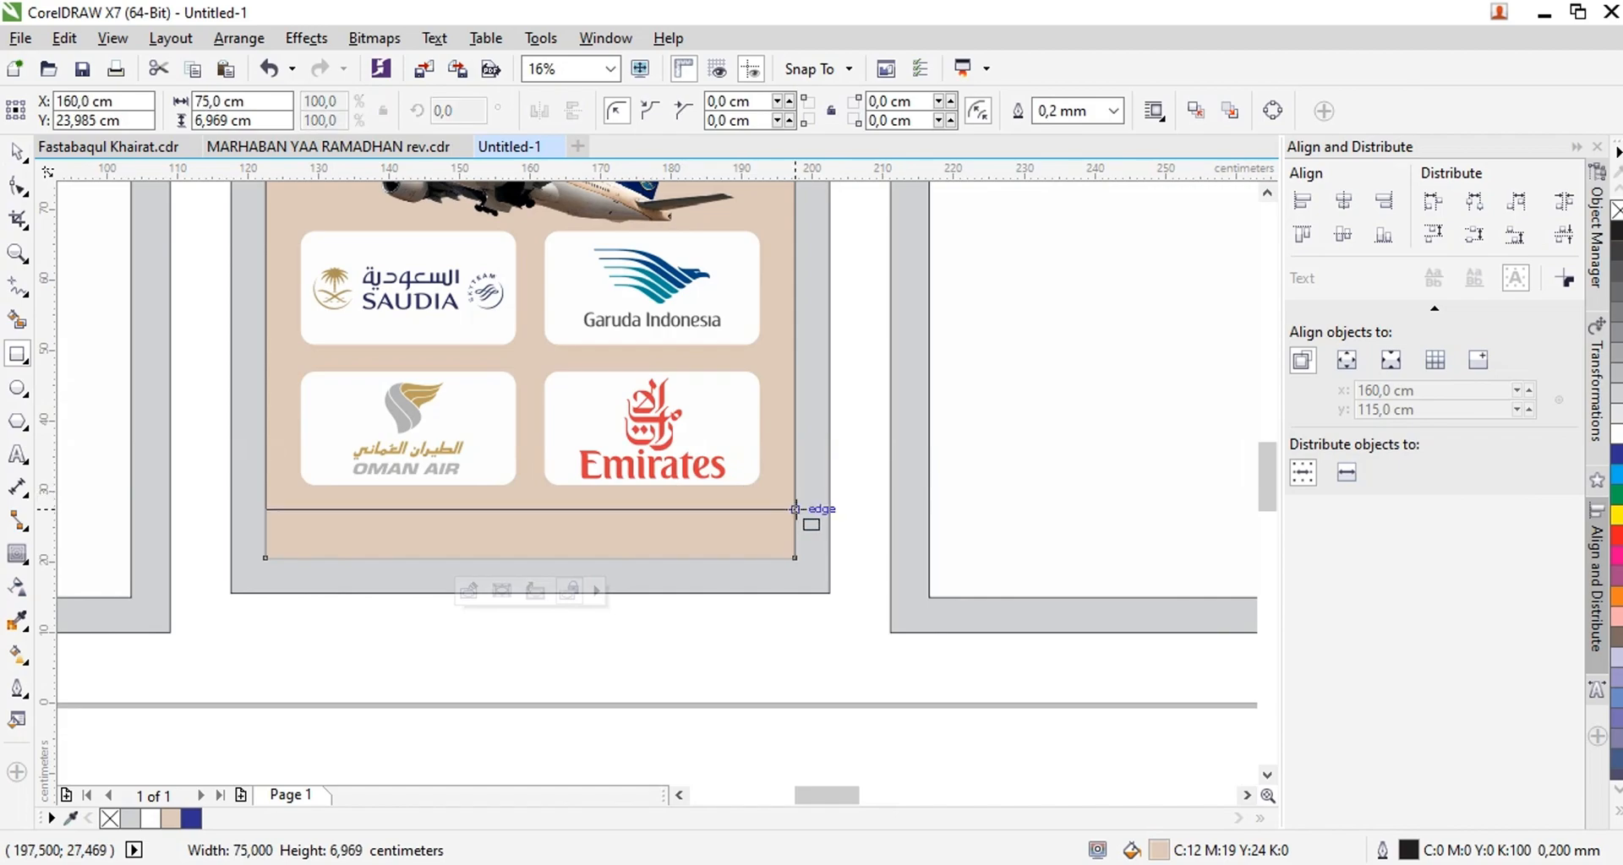
pyautogui.click(191, 819)
pyautogui.rightClick(109, 819)
pyautogui.scroll(-4, 684, 465)
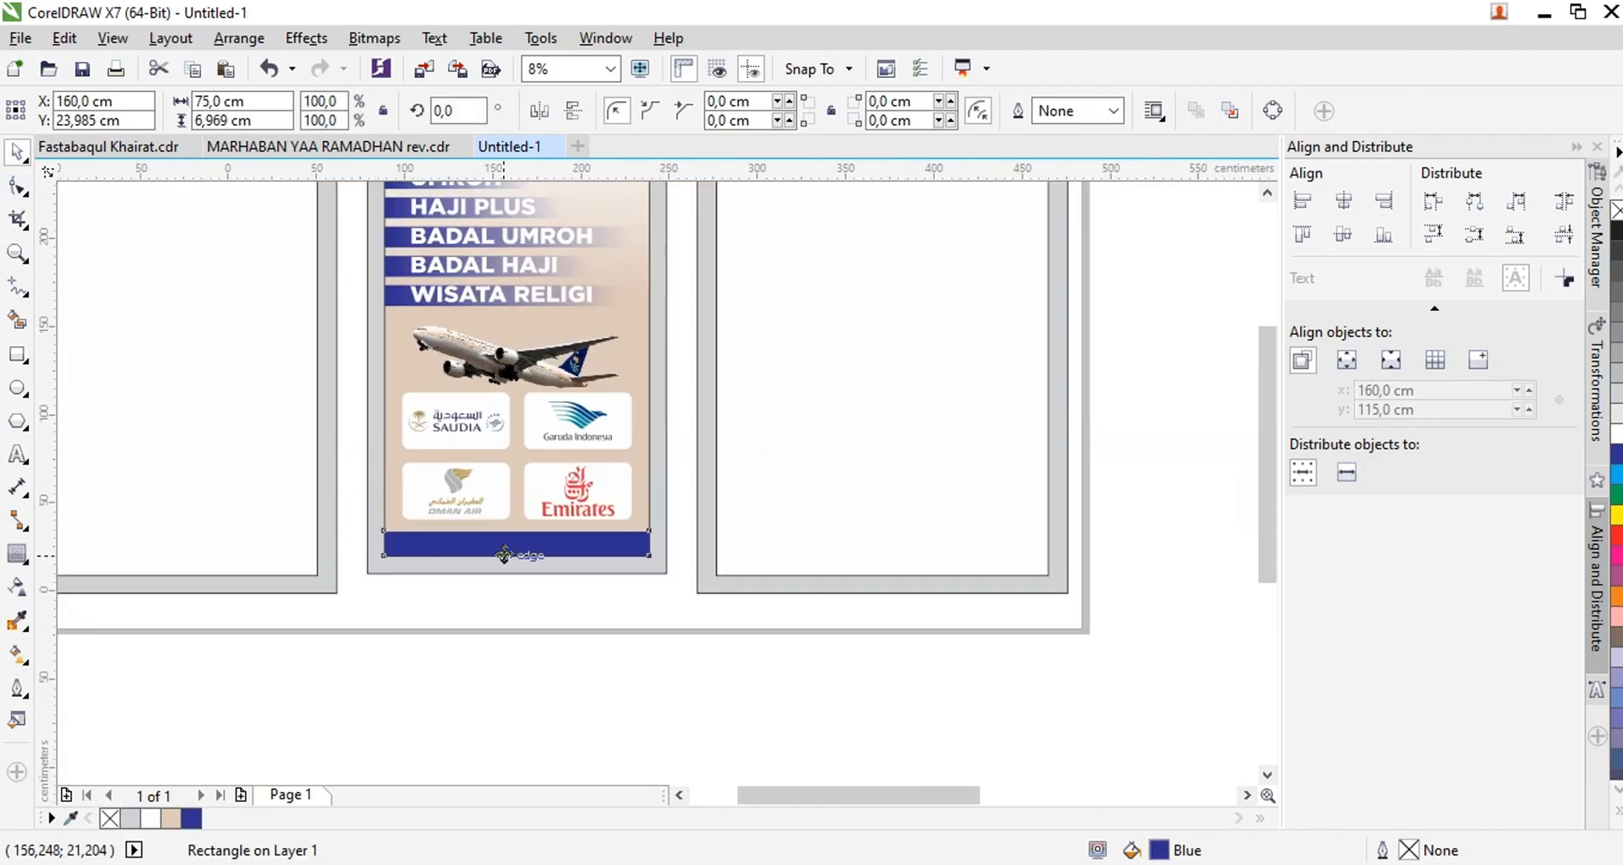
# Copy the phone and social media contact lines from the blue reference banner to the lower end of the middle panel
pyautogui.scroll(-1, 684, 465)
pyautogui.hotkey('ctrl', 'a')
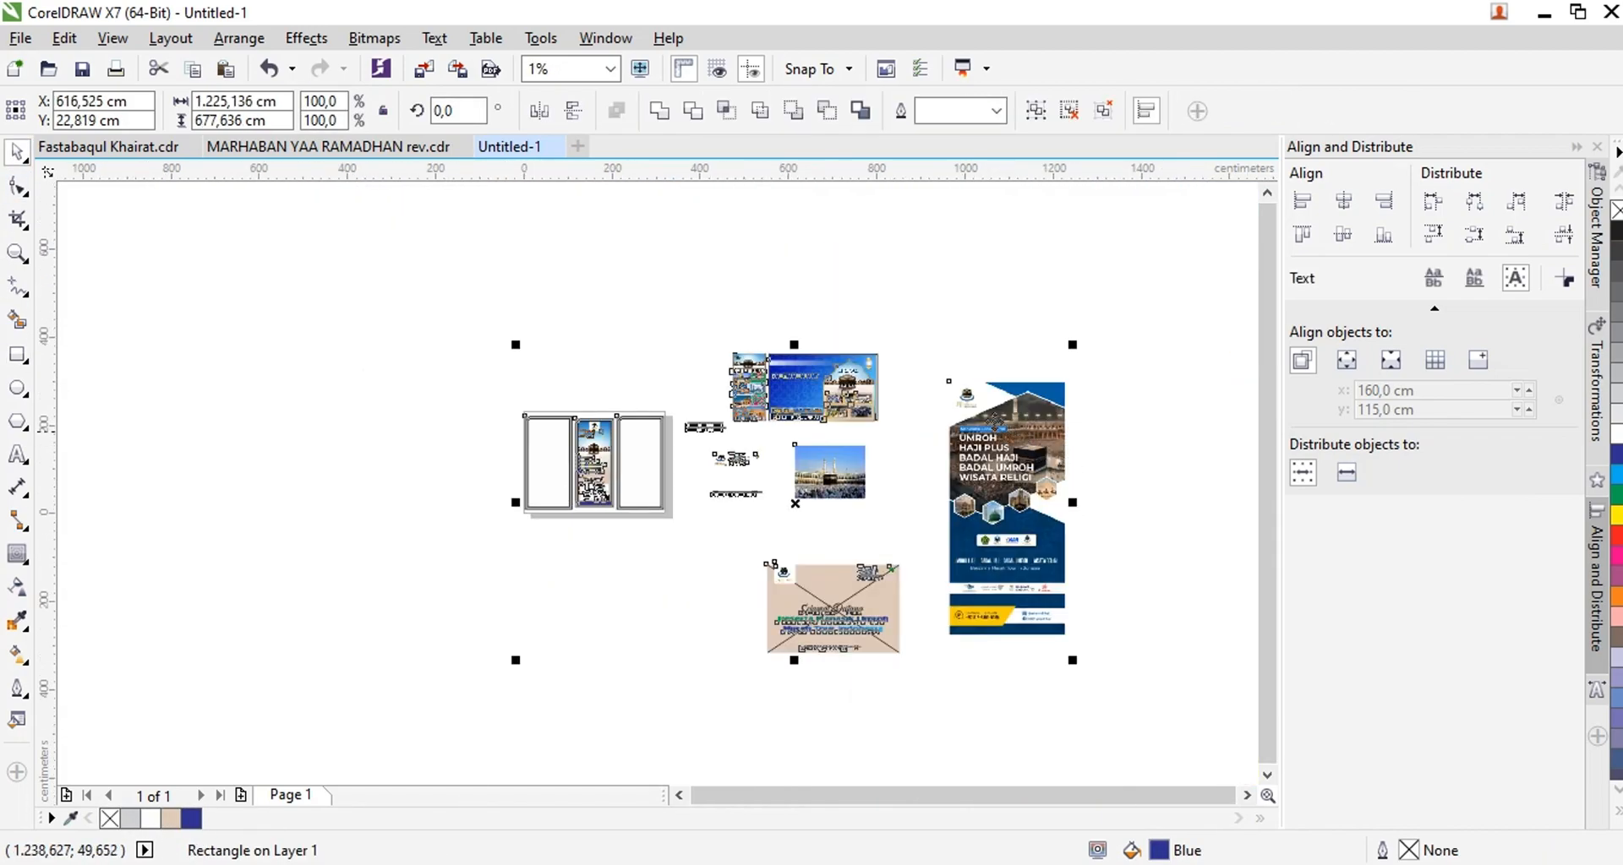
pyautogui.scroll(2, 799, 503)
pyautogui.click(674, 371)
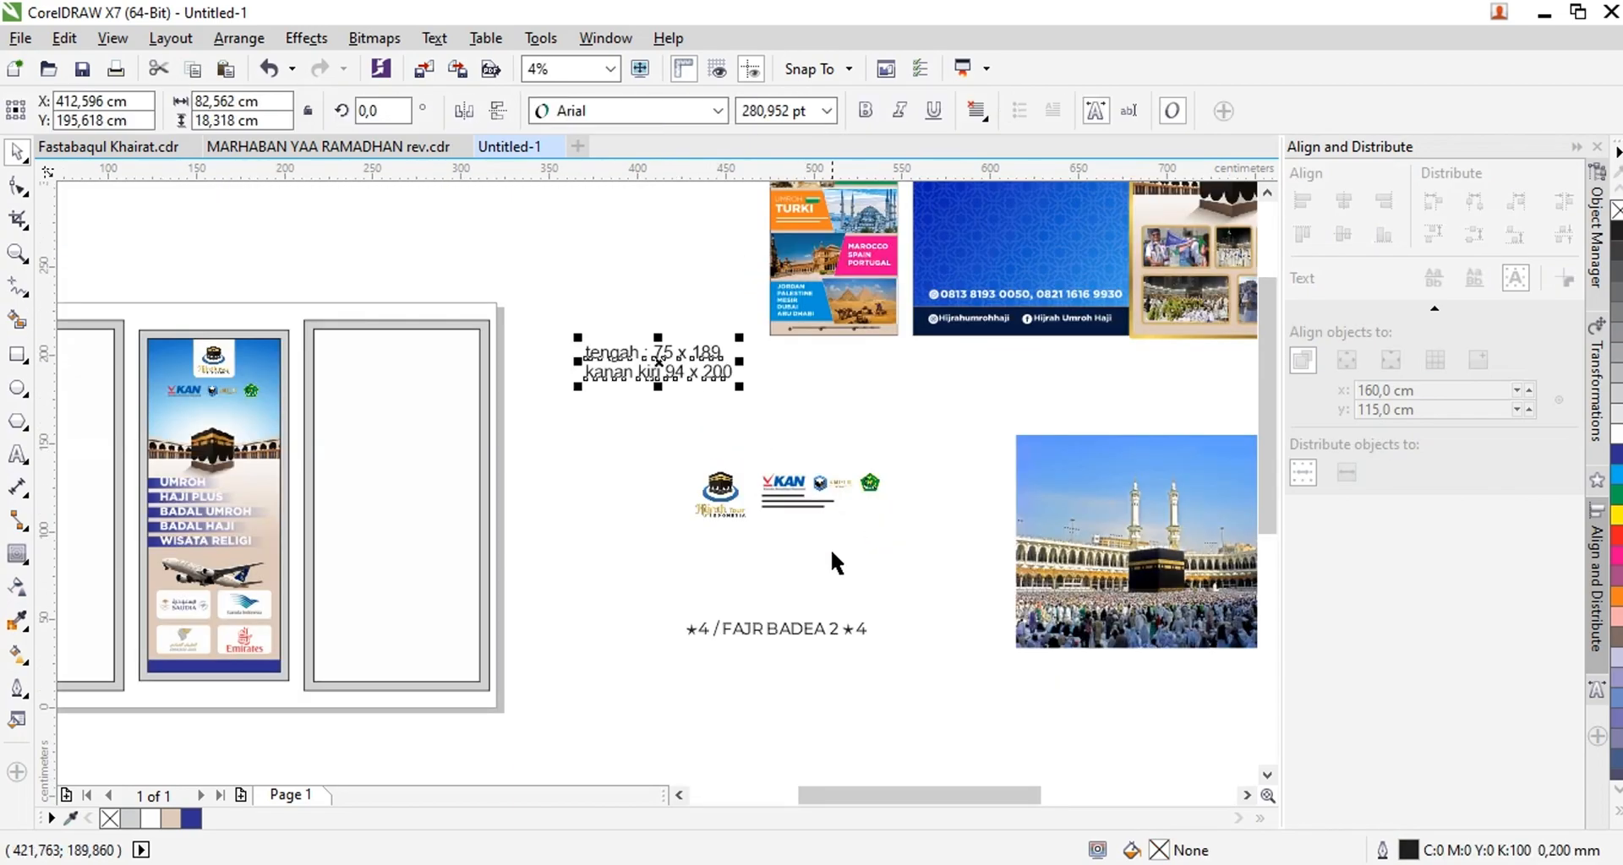
pyautogui.scroll(-1, 803, 555)
pyautogui.scroll(3, 925, 419)
pyautogui.click(849, 478)
pyautogui.click(409, 437)
pyautogui.scroll(-1, 422, 438)
pyautogui.moveTo(443, 439); pyautogui.dragTo(901, 541)
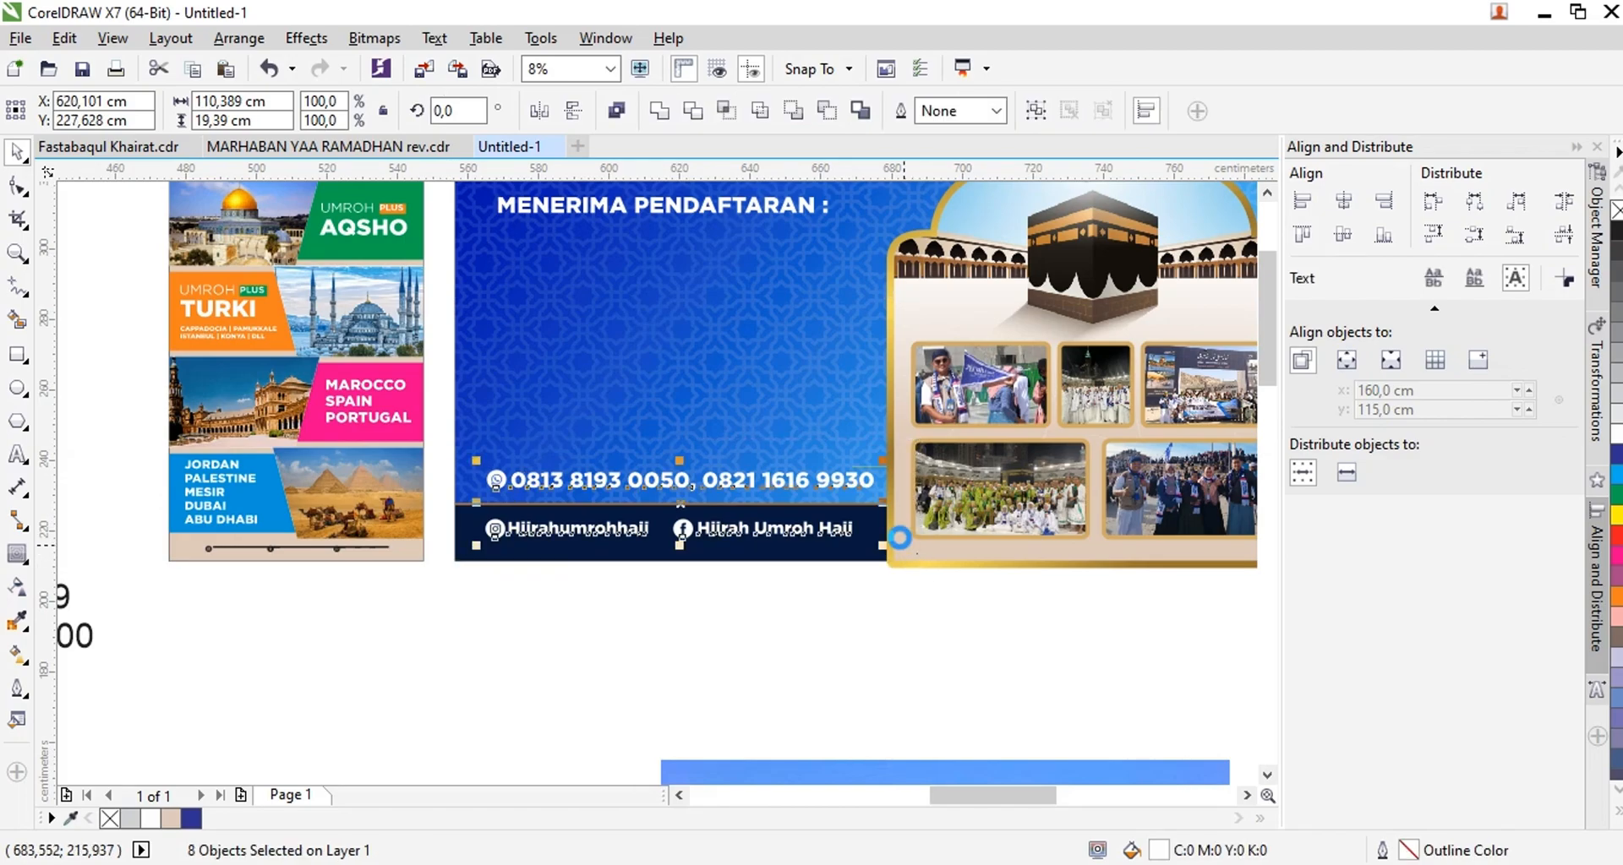
pyautogui.scroll(-1, 900, 534)
pyautogui.scroll(-1, 888, 532)
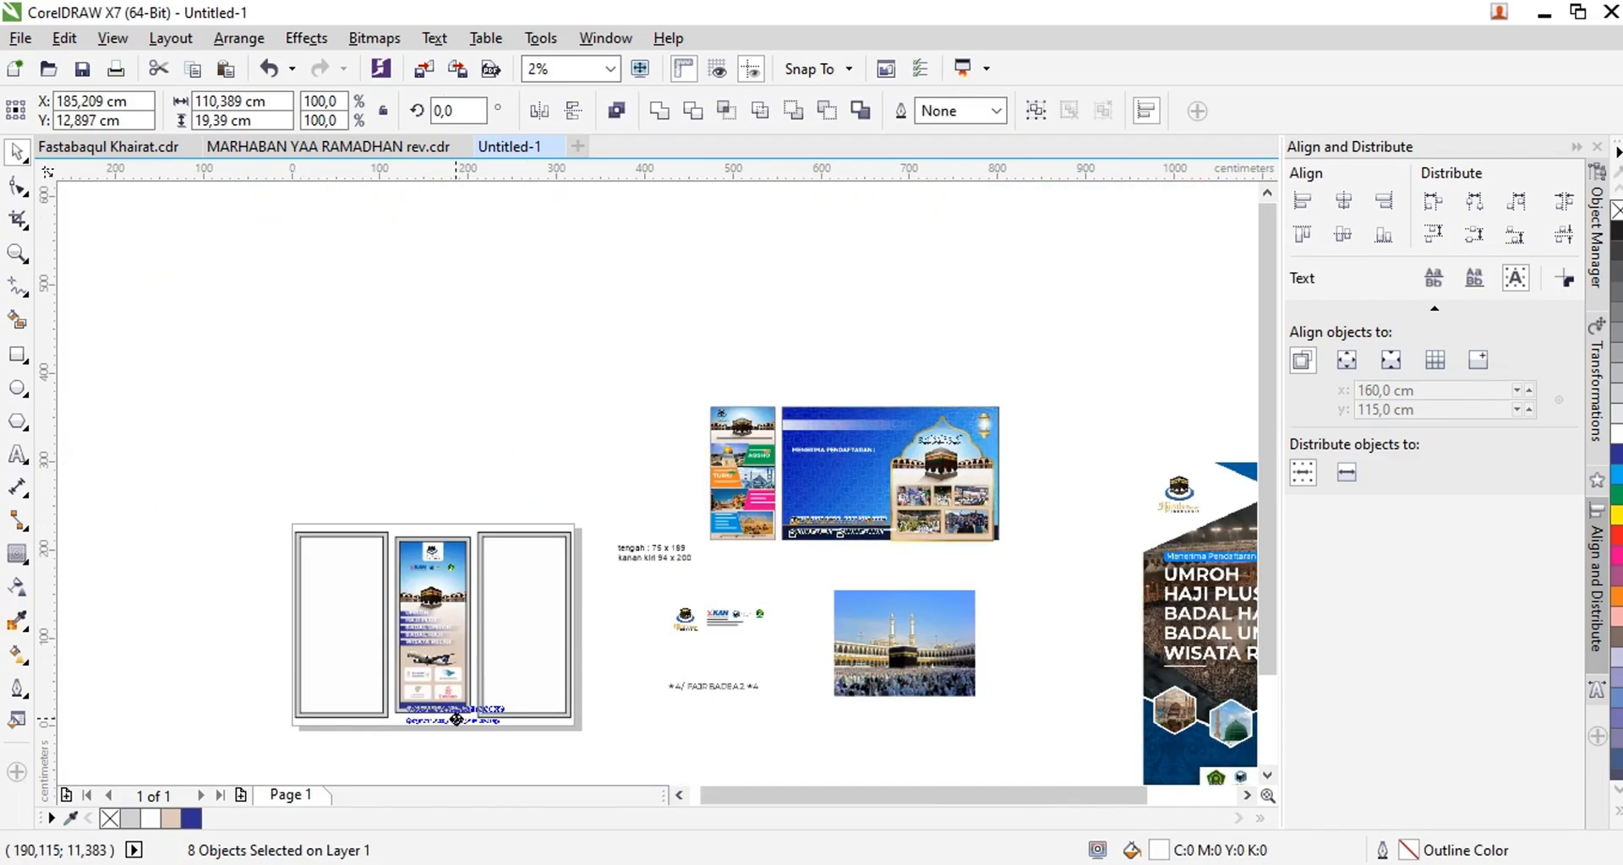
# Shrink the contact lines to about 65.7 cm wide and place them over the blue footer bar
pyautogui.scroll(3, 419, 733)
pyautogui.moveTo(1007, 607); pyautogui.dragTo(650, 545)
pyautogui.scroll(-1, 754, 585)
pyautogui.scroll(1, 607, 553)
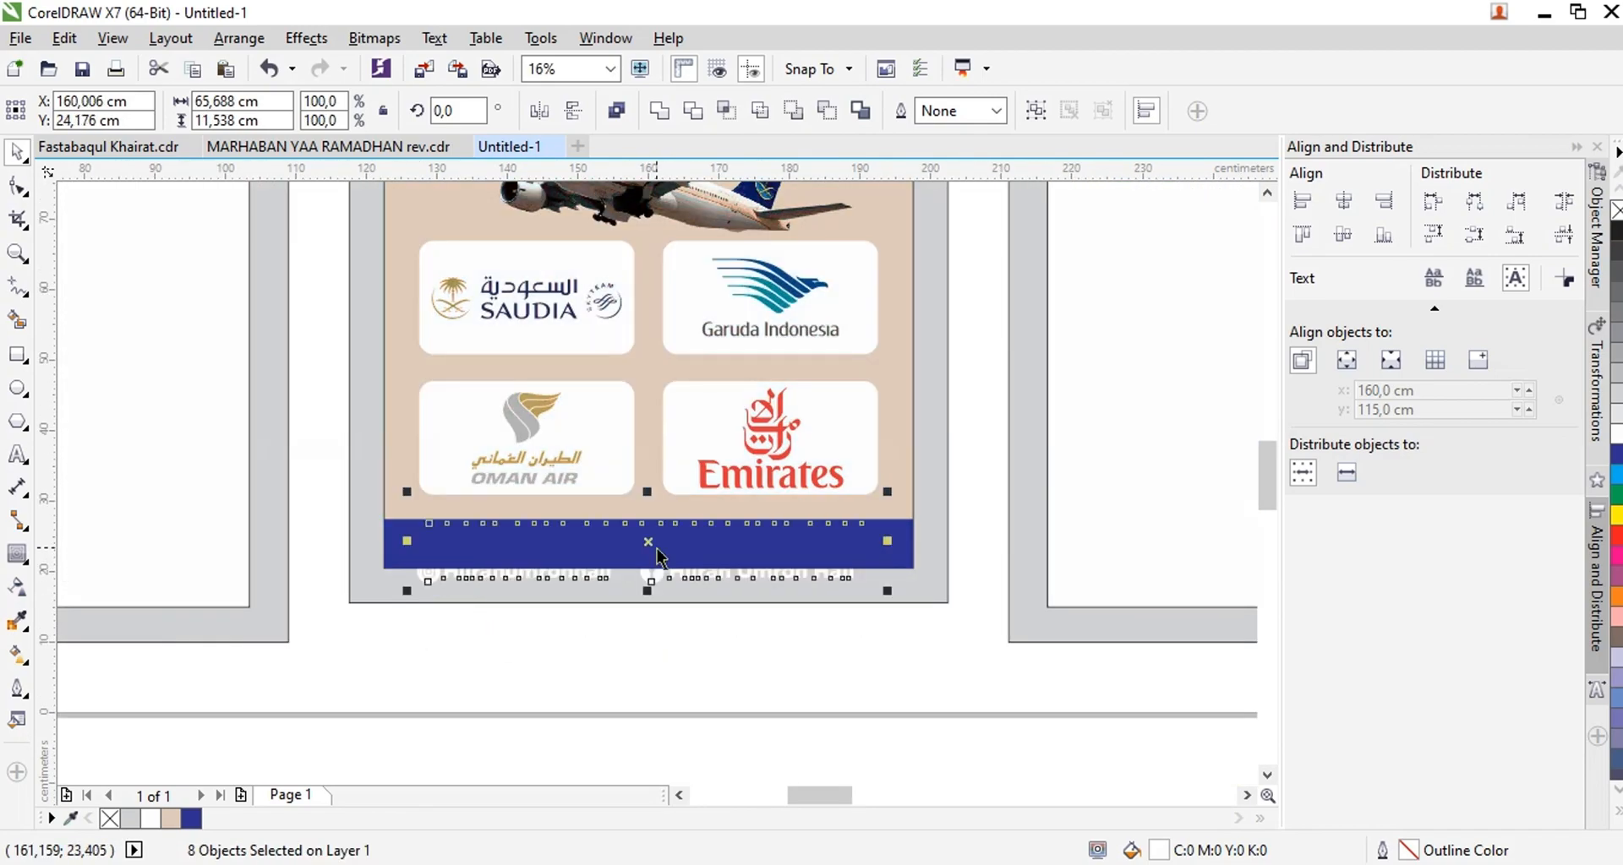
pyautogui.scroll(1, 651, 545)
# Move the Instagram and Facebook line up onto the blue bar, directly beneath the phone numbers
pyautogui.scroll(-1, 880, 652)
pyautogui.moveTo(1075, 773); pyautogui.dragTo(478, 572)
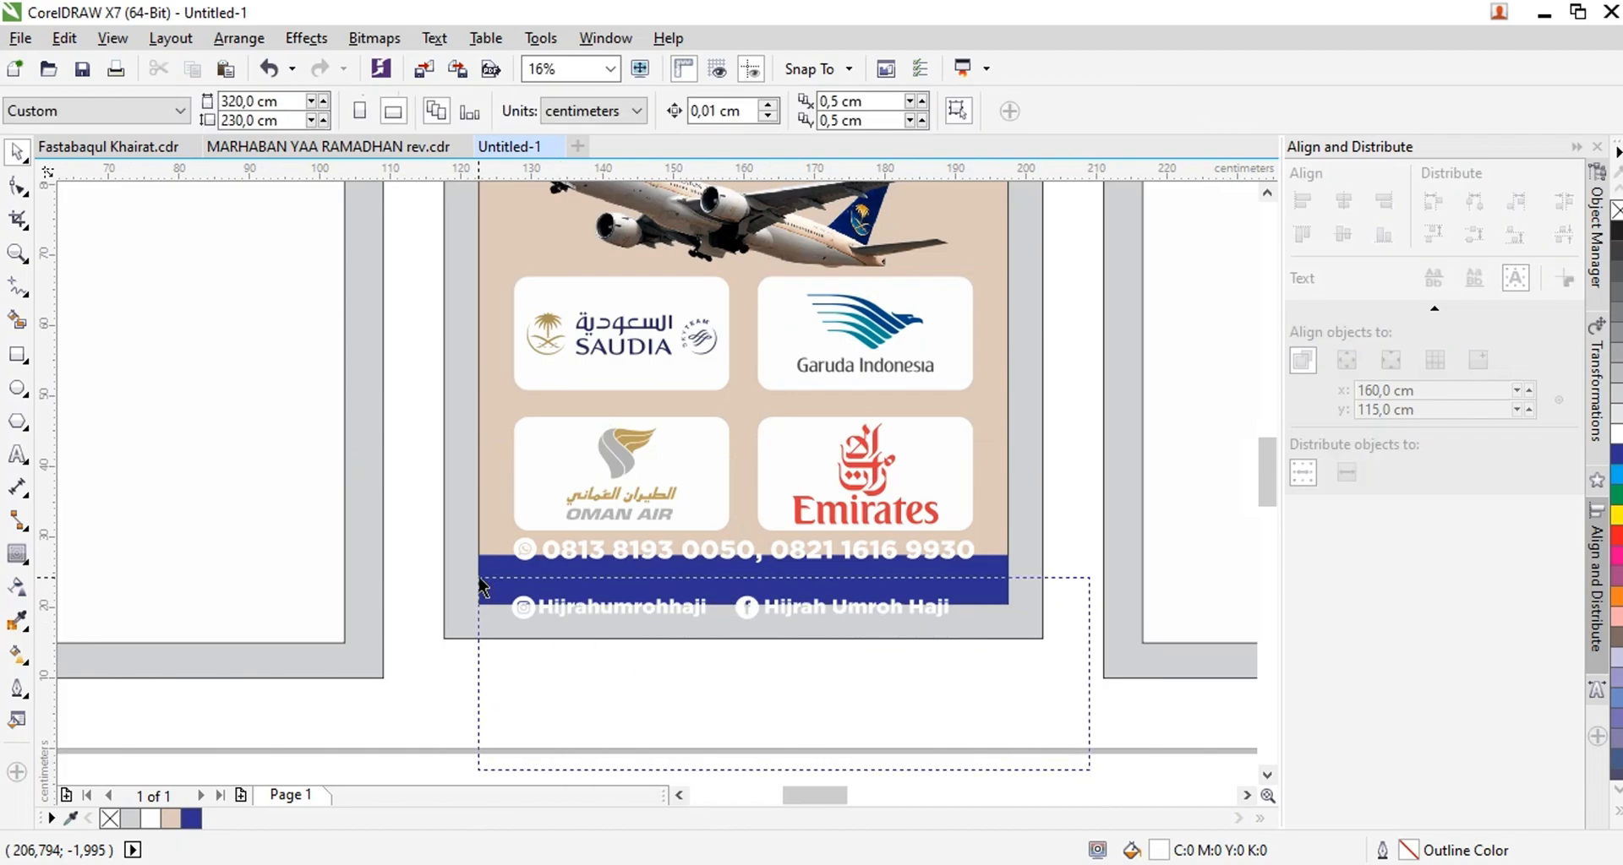
pyautogui.scroll(2, 735, 607)
pyautogui.moveTo(784, 601); pyautogui.dragTo(784, 489)
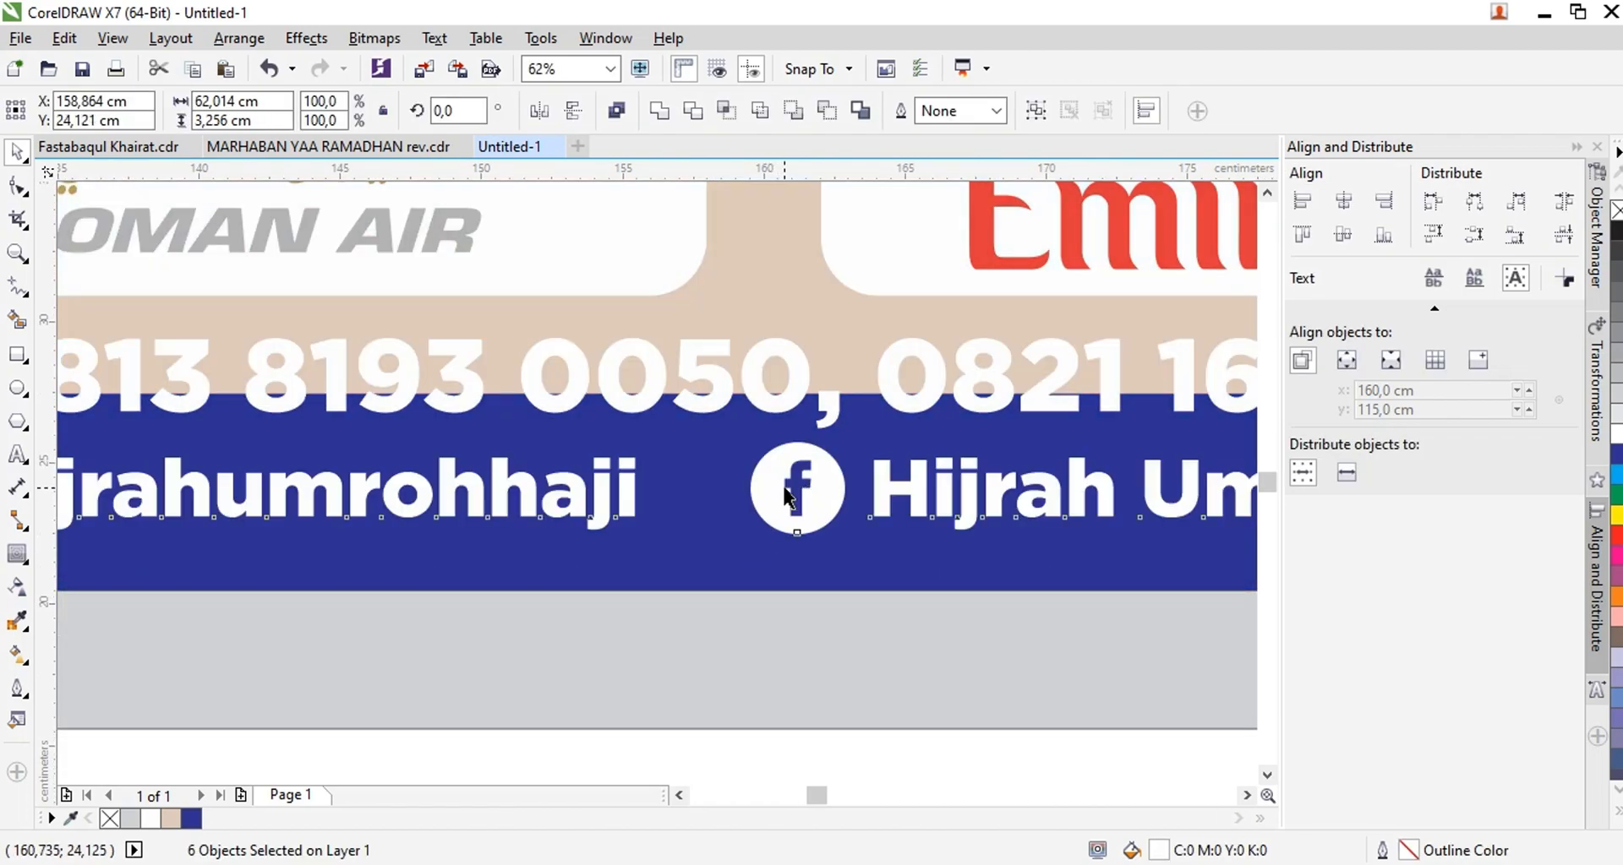
# Center the social media line horizontally on the middle panel
pyautogui.scroll(-2, 879, 640)
pyautogui.click(876, 632)
pyautogui.moveTo(453, 409); pyautogui.dragTo(1056, 458)
pyautogui.keyDown('shift'); pyautogui.click(1024, 388); pyautogui.keyUp('shift')
pyautogui.scroll(-1, 987, 502)
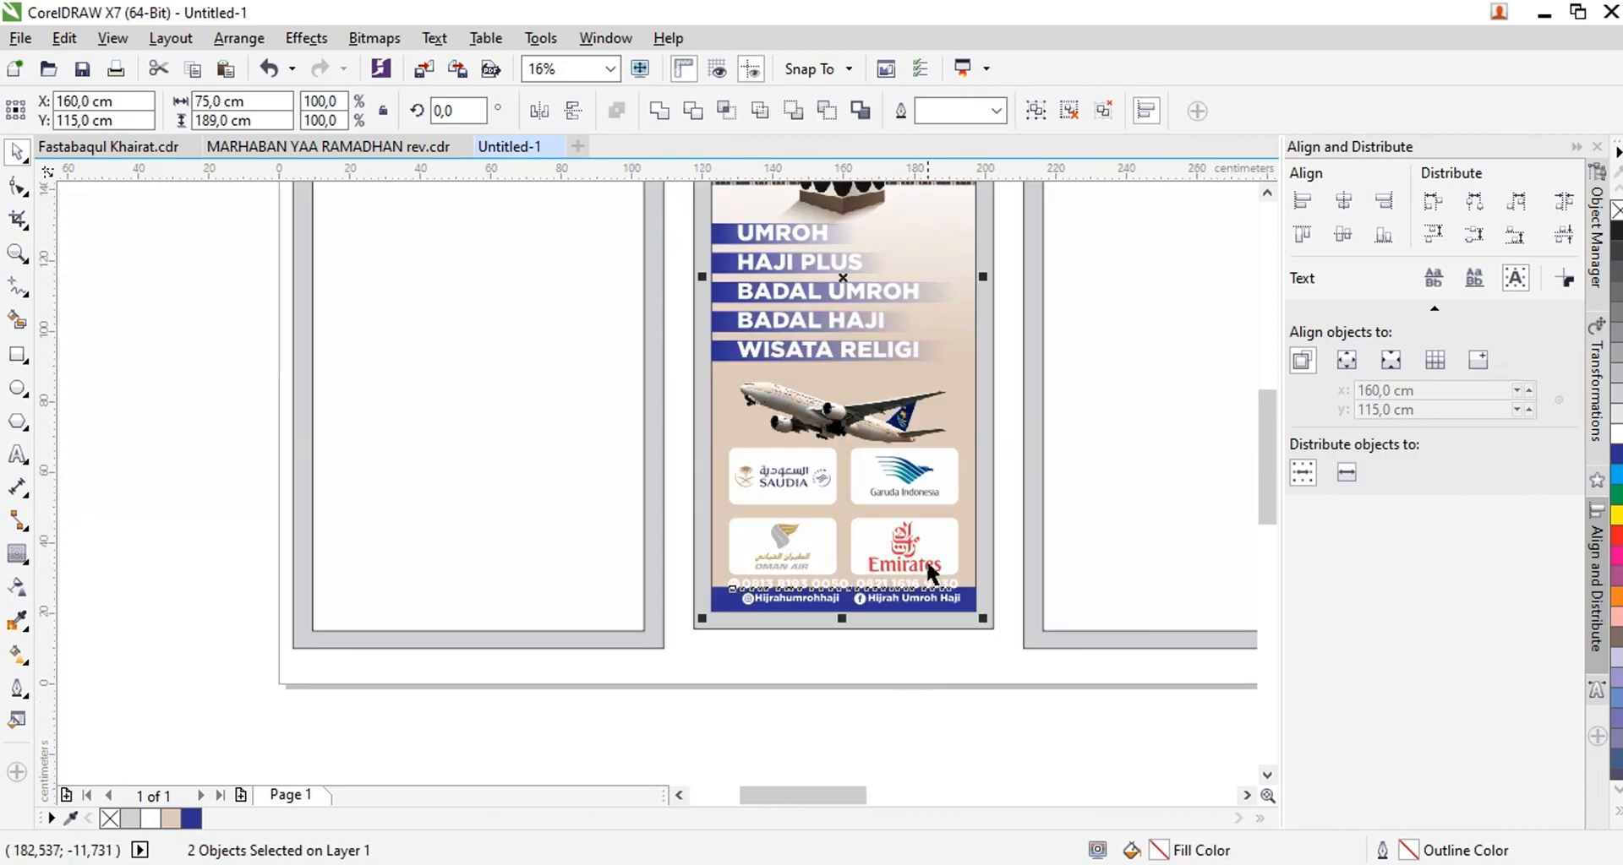
pyautogui.scroll(1, 930, 568)
pyautogui.click(957, 740)
pyautogui.scroll(-1, 780, 276)
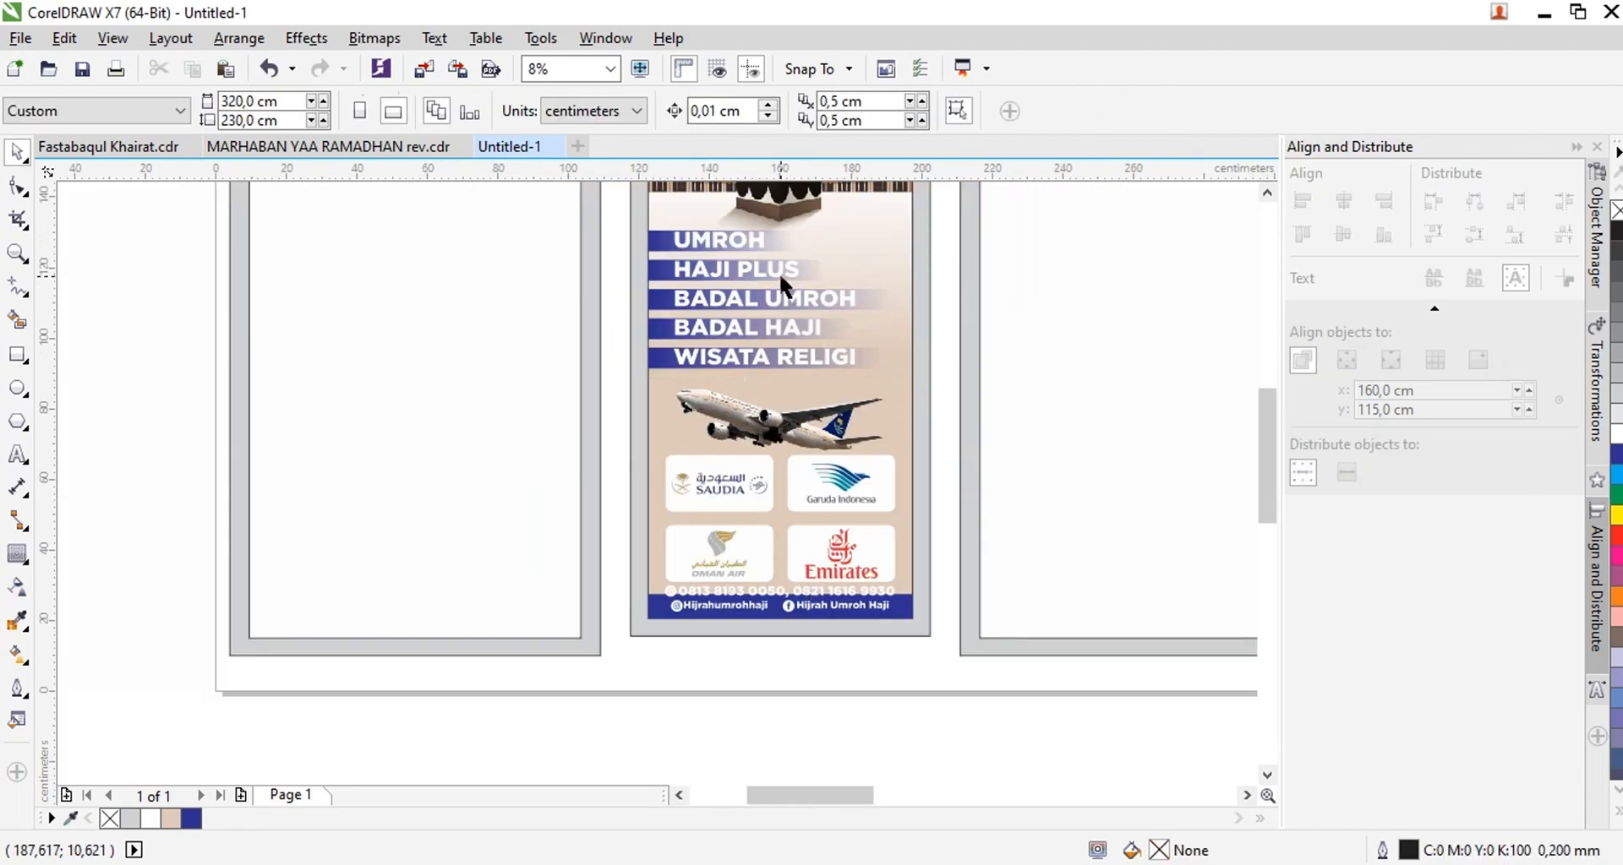
# Shift the service list farther up toward the Kaaba image on the middle panel
pyautogui.scroll(1, 585, 284)
pyautogui.scroll(1, 643, 239)
pyautogui.moveTo(642, 241); pyautogui.dragTo(642, 209)
pyautogui.scroll(-3, 644, 225)
pyautogui.scroll(1, 714, 233)
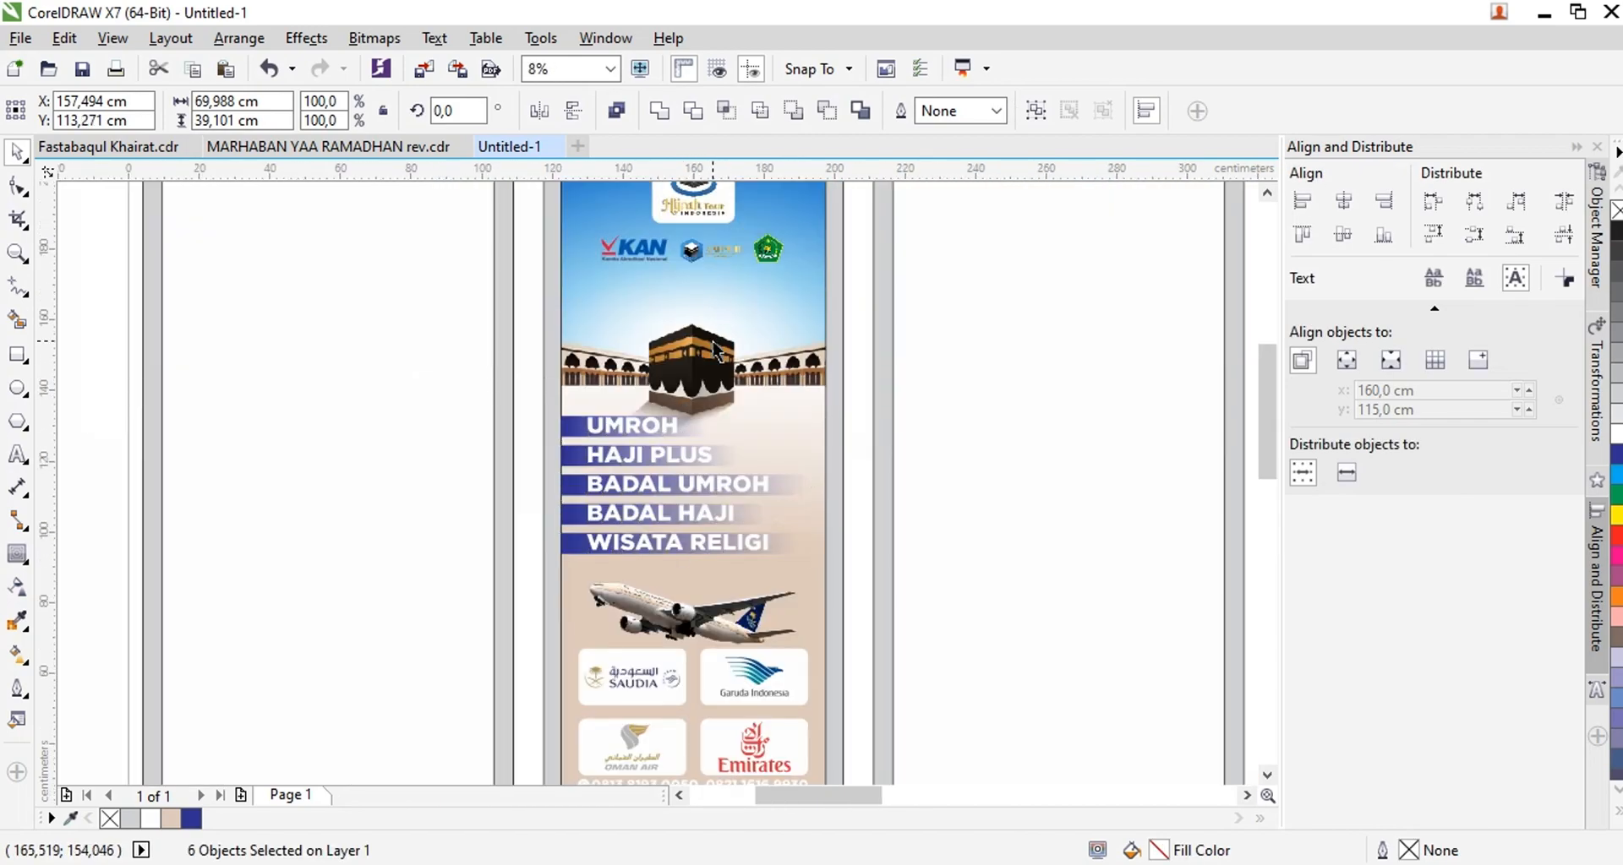
# Edit the middle panel's PowerClip contents to move the Kaaba image slightly upward, and finish editing
pyautogui.doubleClick(711, 325)
pyautogui.click(700, 318)
pyautogui.moveTo(700, 298); pyautogui.dragTo(700, 291)
pyautogui.press('Escape')
pyautogui.scroll(-1, 720, 431)
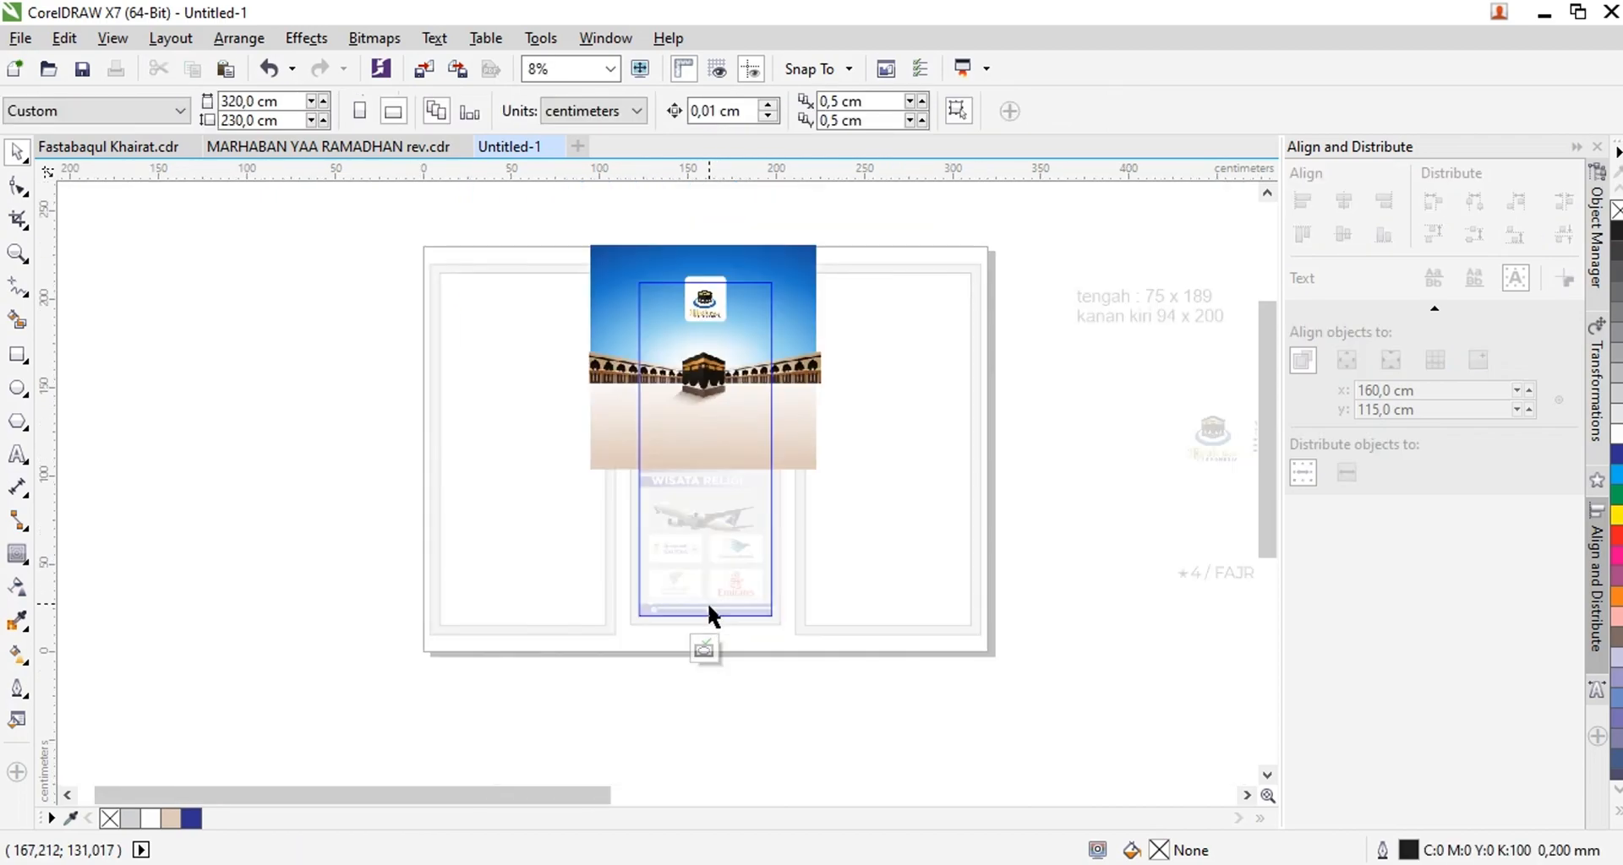
pyautogui.click(708, 652)
pyautogui.scroll(1, 717, 443)
pyautogui.press('Escape')
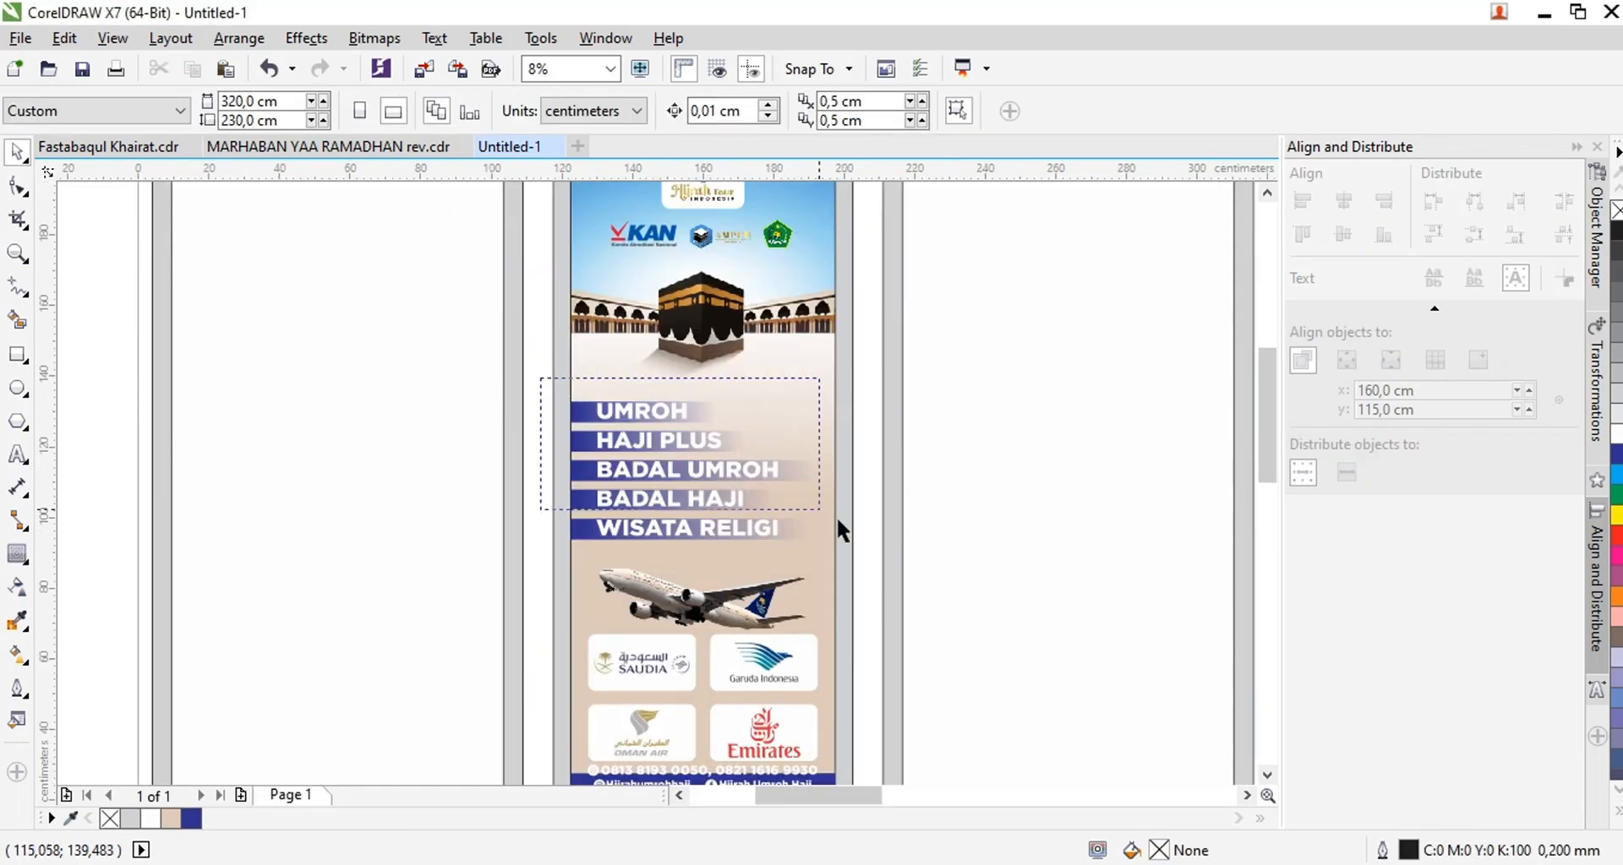
# Raise the service list closer to the Kaaba and move the airplane up directly beneath it
pyautogui.moveTo(819, 520); pyautogui.dragTo(797, 499)
pyautogui.scroll(1, 754, 474)
pyautogui.moveTo(645, 409); pyautogui.dragTo(688, 300)
pyautogui.scroll(-2, 647, 352)
pyautogui.scroll(2, 667, 484)
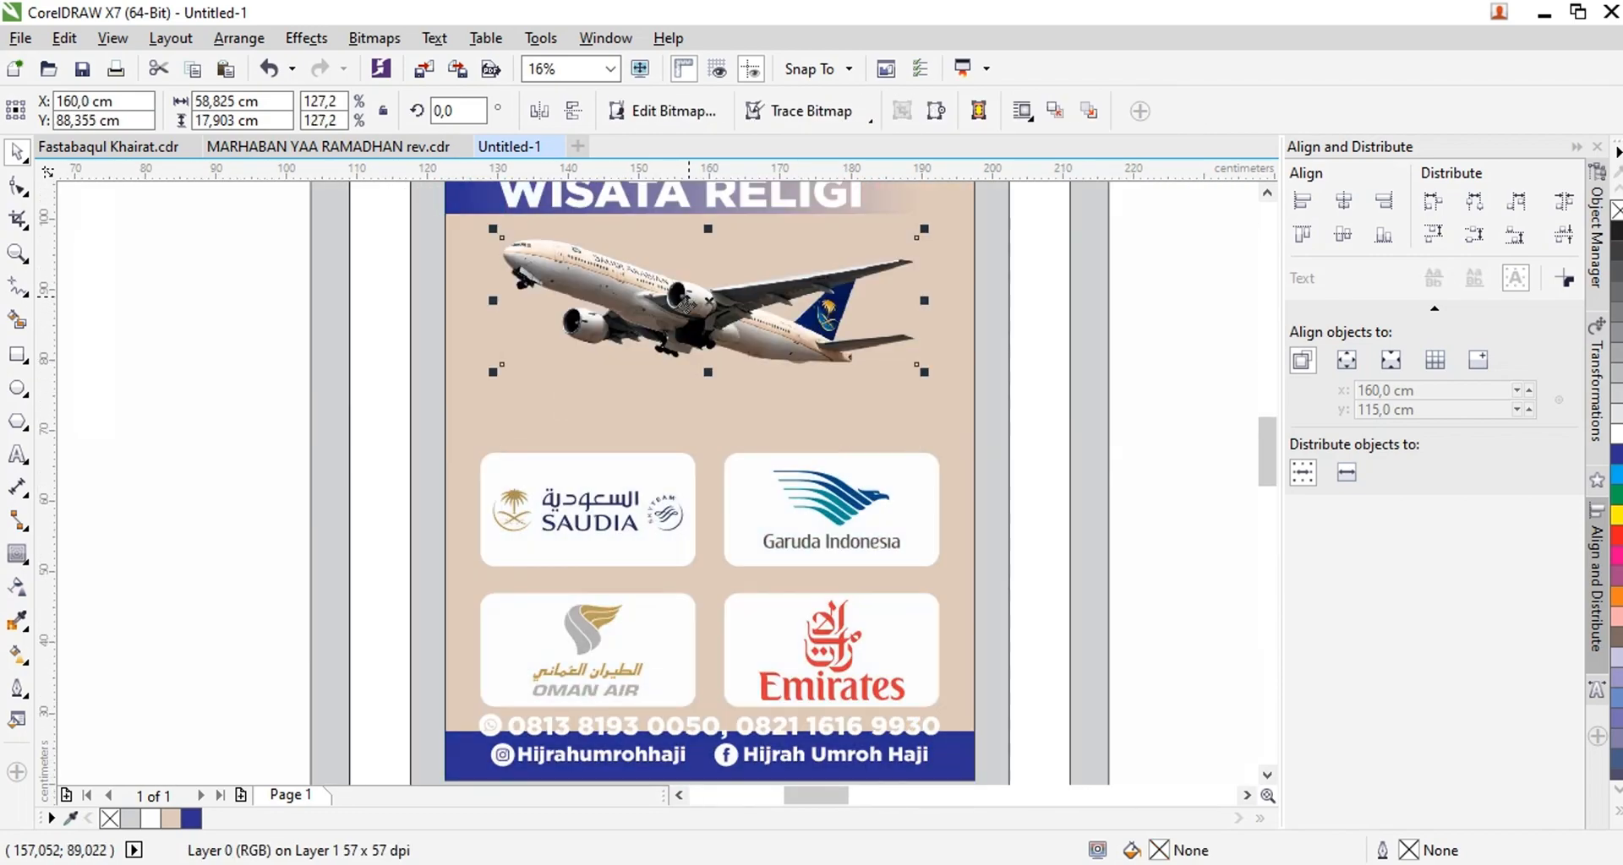
# Group the four airline cards with their logos, move them up under the airplane and center them horizontally on the panel
pyautogui.keyDown('ctrl'); pyautogui.click(837, 488); pyautogui.keyUp('ctrl')
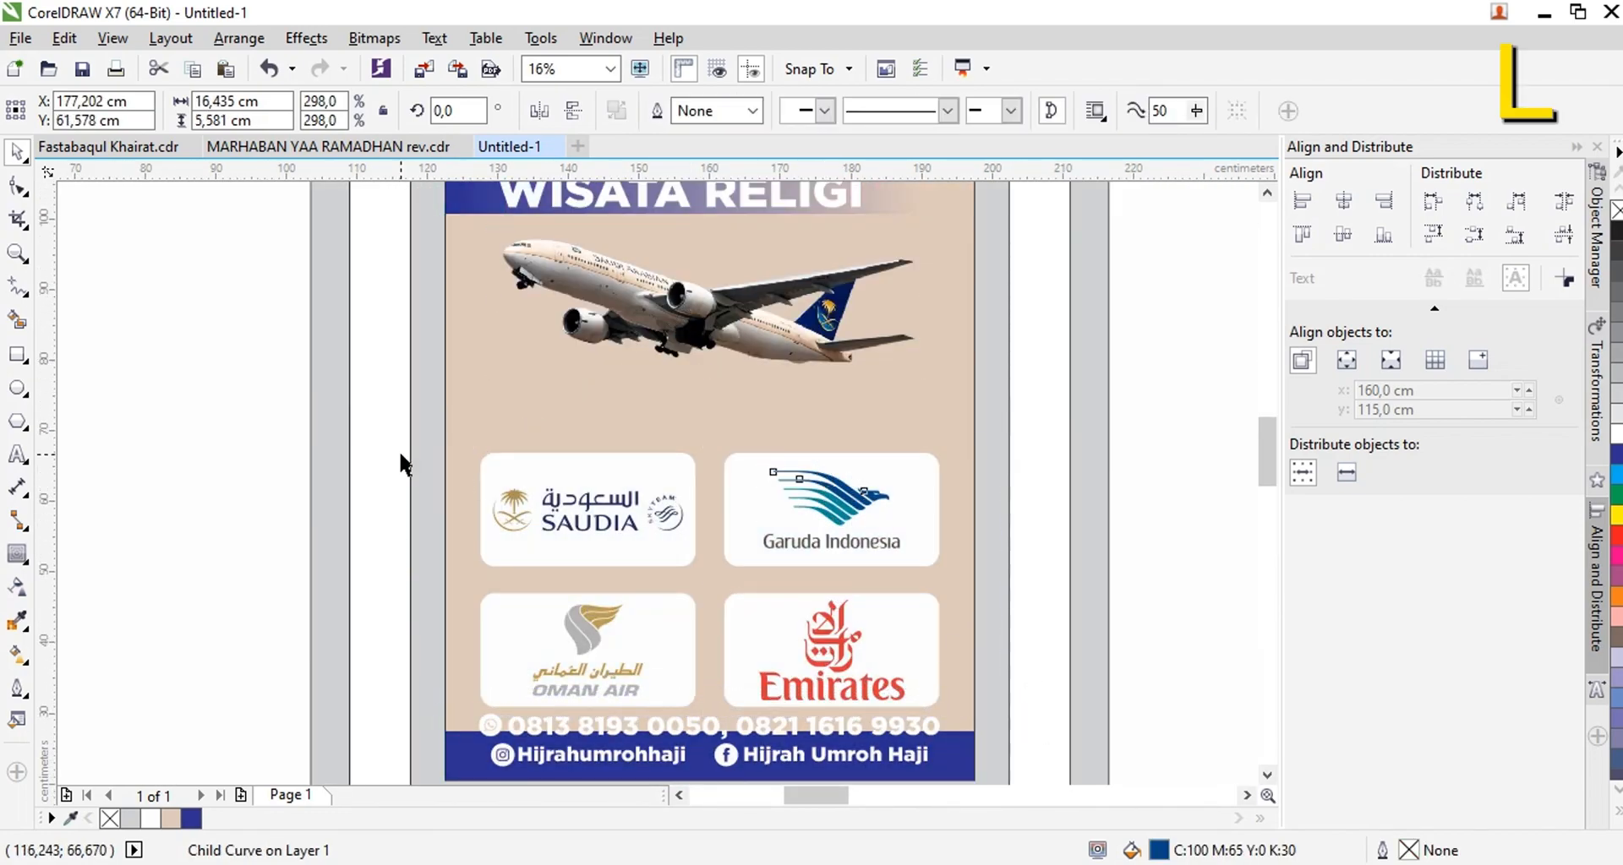
pyautogui.moveTo(992, 715); pyautogui.dragTo(1021, 716)
pyautogui.click(748, 461)
pyautogui.hotkey('ctrl', 'g')
pyautogui.press('p')
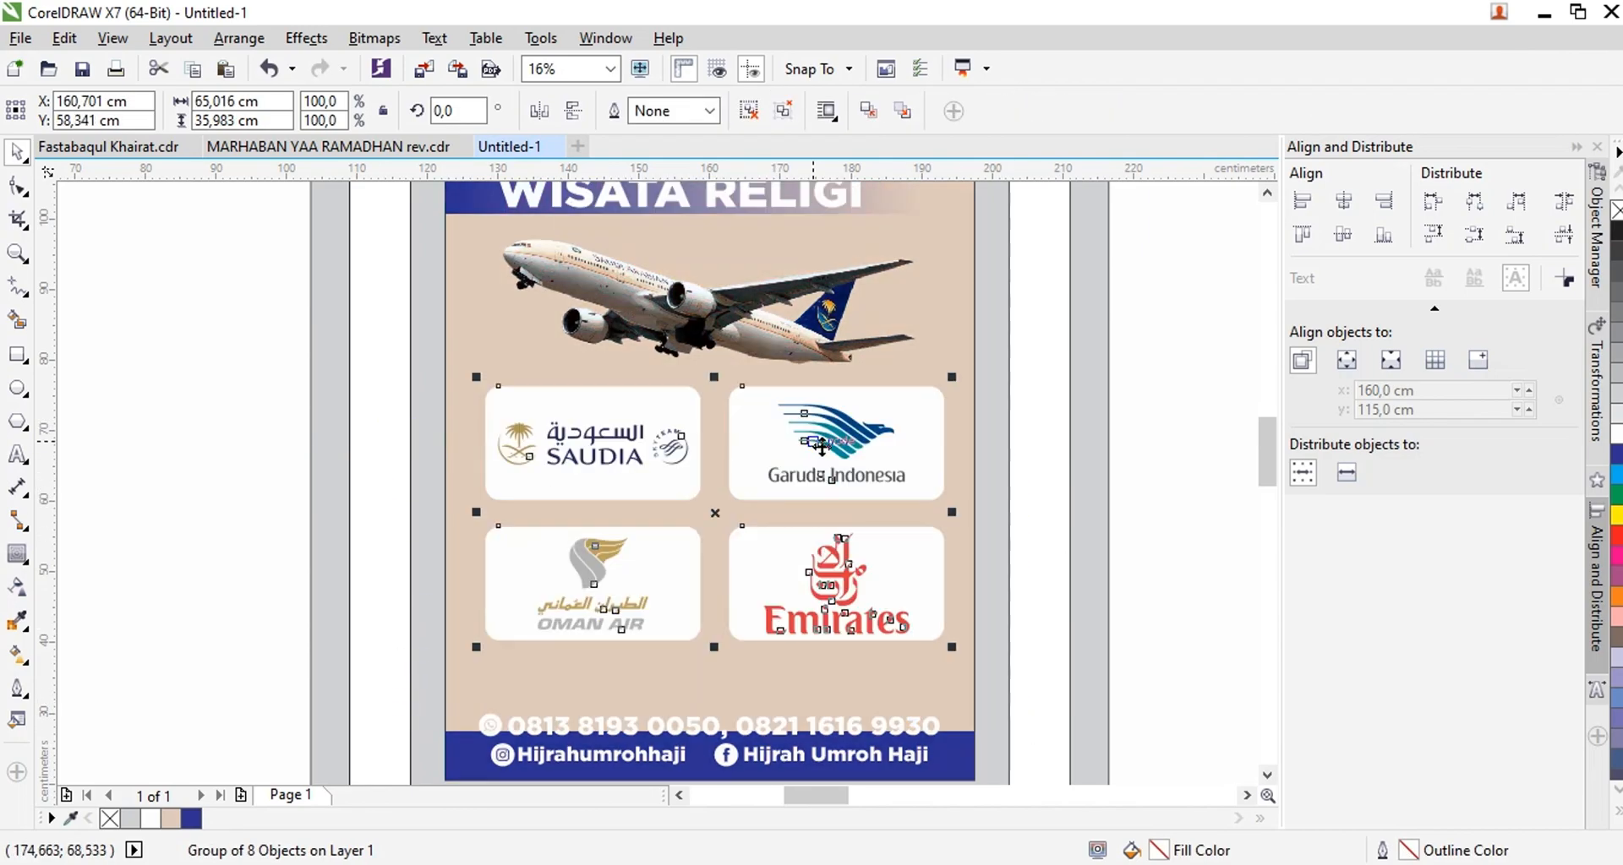
pyautogui.keyDown('shift'); pyautogui.click(977, 759); pyautogui.keyUp('shift')
pyautogui.press('c')
# Increase the blue footer bar's height to about 14 cm and center the contact lines vertically on it
pyautogui.click(752, 744)
pyautogui.moveTo(715, 694); pyautogui.dragTo(710, 670)
pyautogui.scroll(-1, 746, 550)
pyautogui.scroll(1, 754, 634)
pyautogui.moveTo(422, 635); pyautogui.dragTo(420, 596)
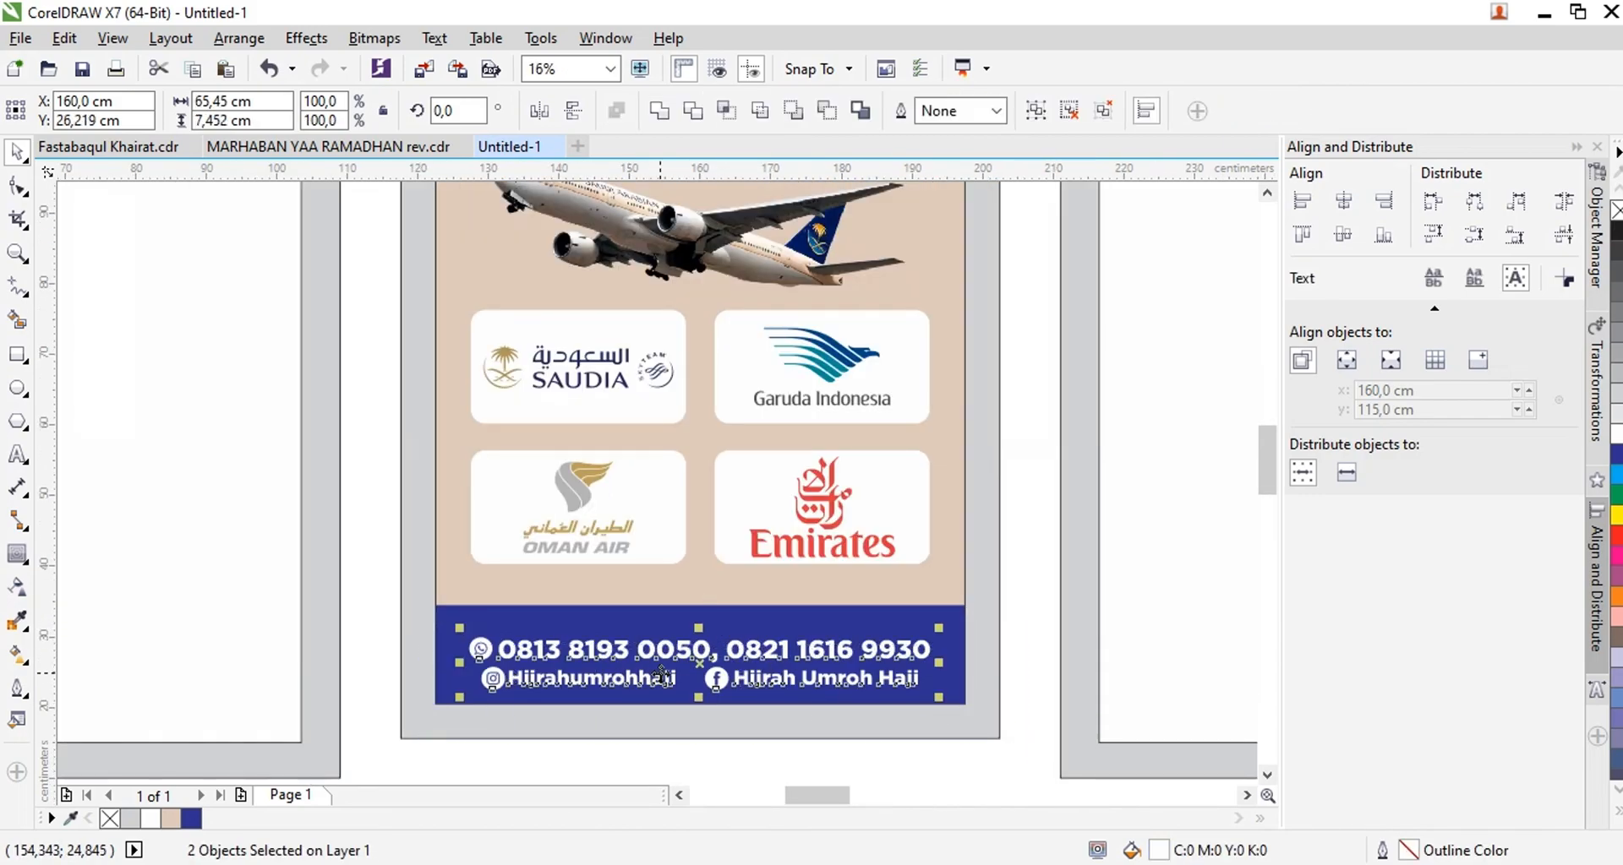
pyautogui.press('e')
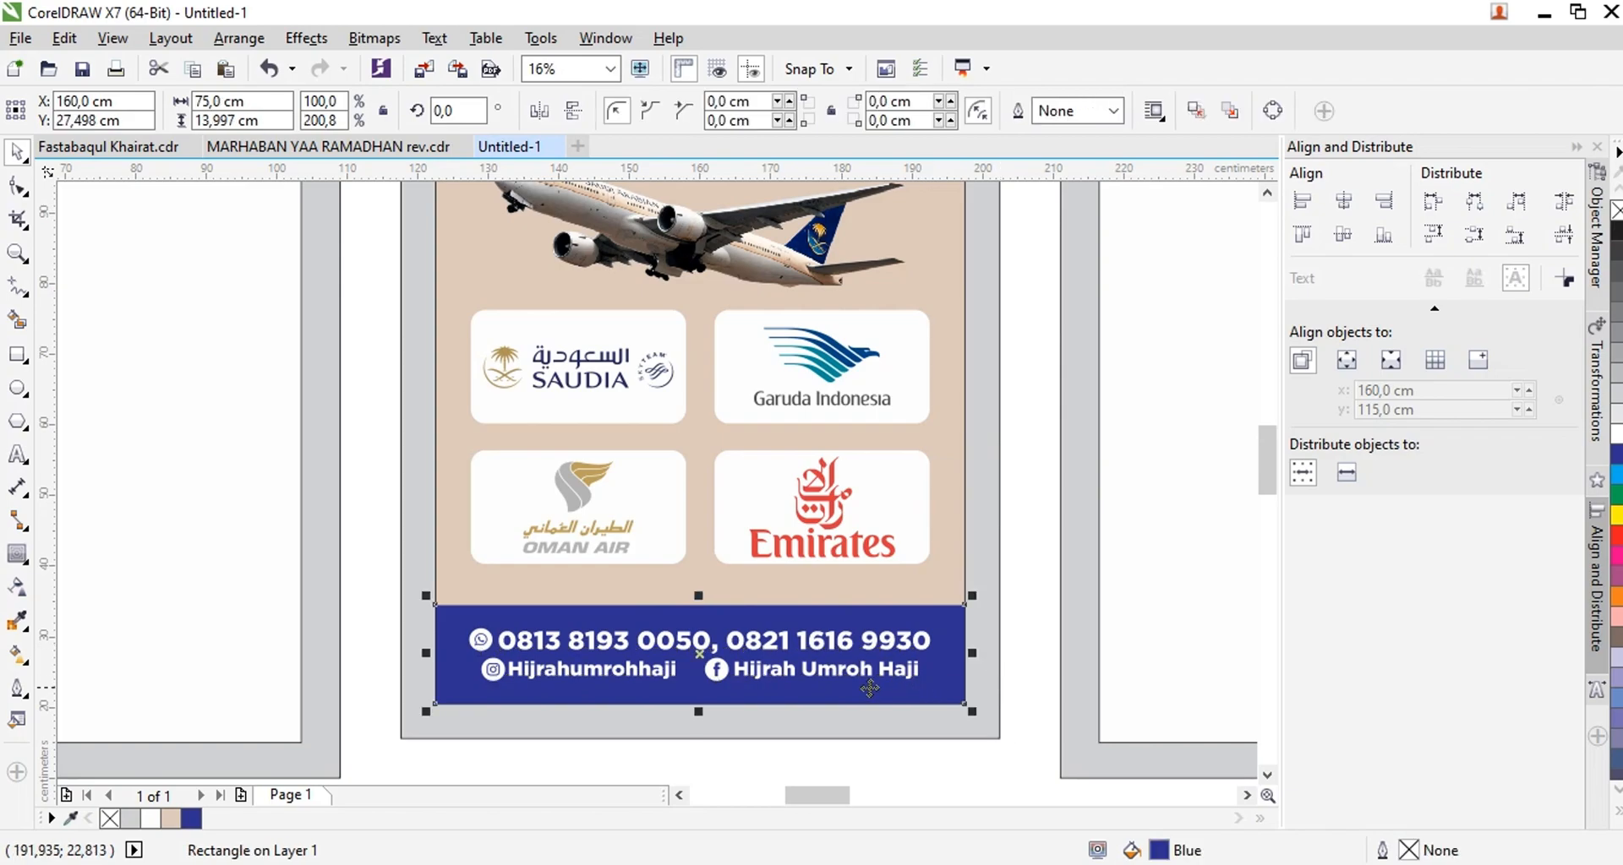
# Draw a thin rectangle 75 cm wide and about 1.5 cm high along the upper edge of the blue footer bar
pyautogui.scroll(2, 707, 698)
pyautogui.moveTo(159, 516)
pyautogui.mouseDown()
pyautogui.moveTo(899, 481)
pyautogui.moveTo(1224, 507)
pyautogui.mouseUp()
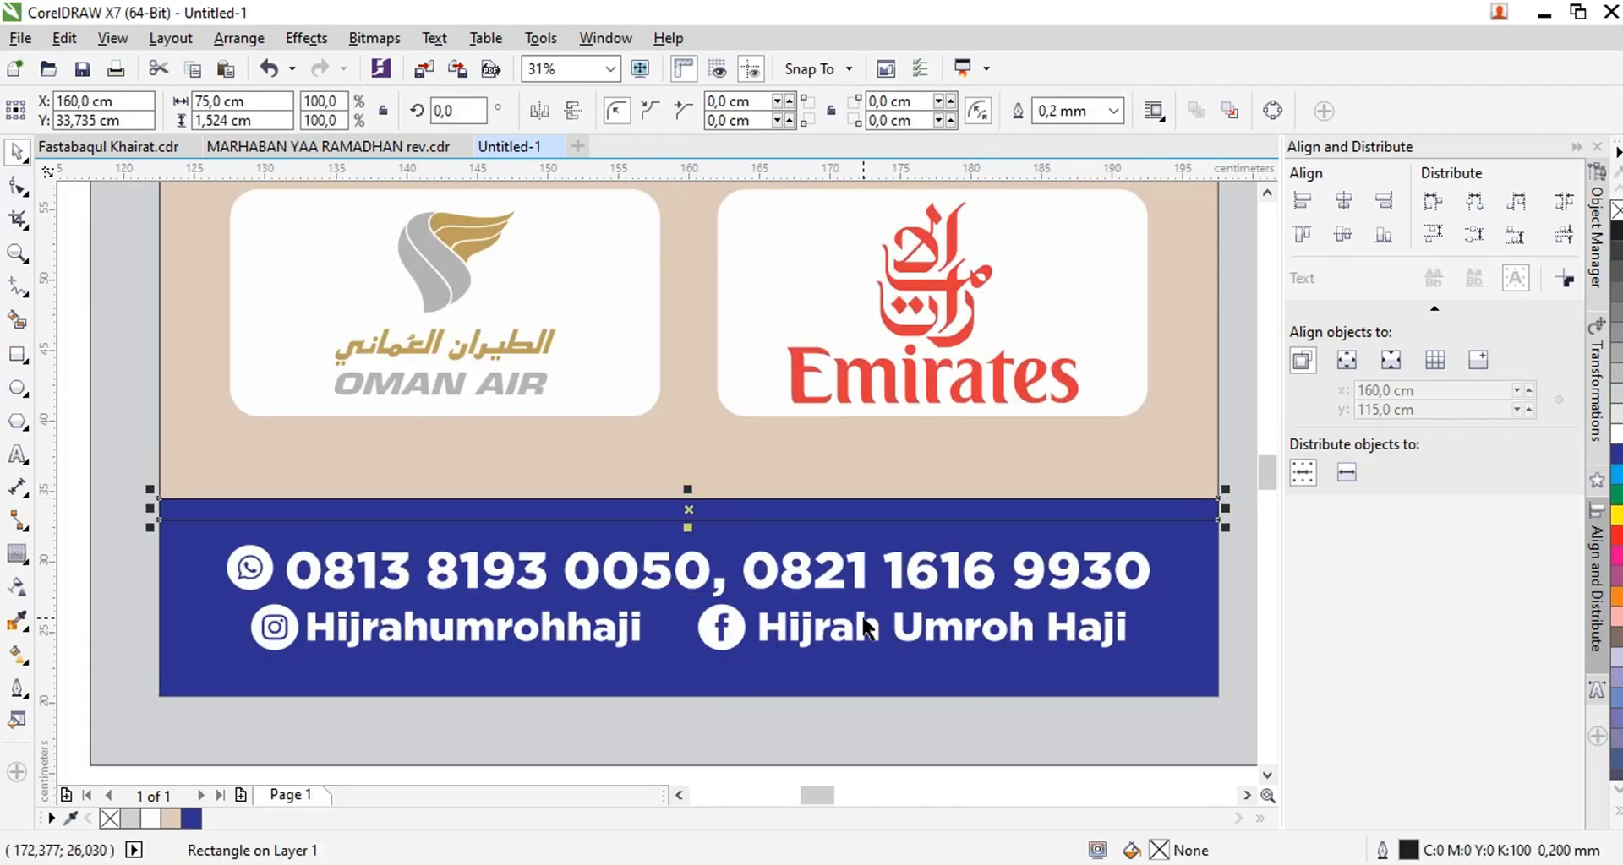
# Save the drawing as "one way" in the AMMARA folder inside the Job directory on drive D
pyautogui.hotkey('ctrl', 's')
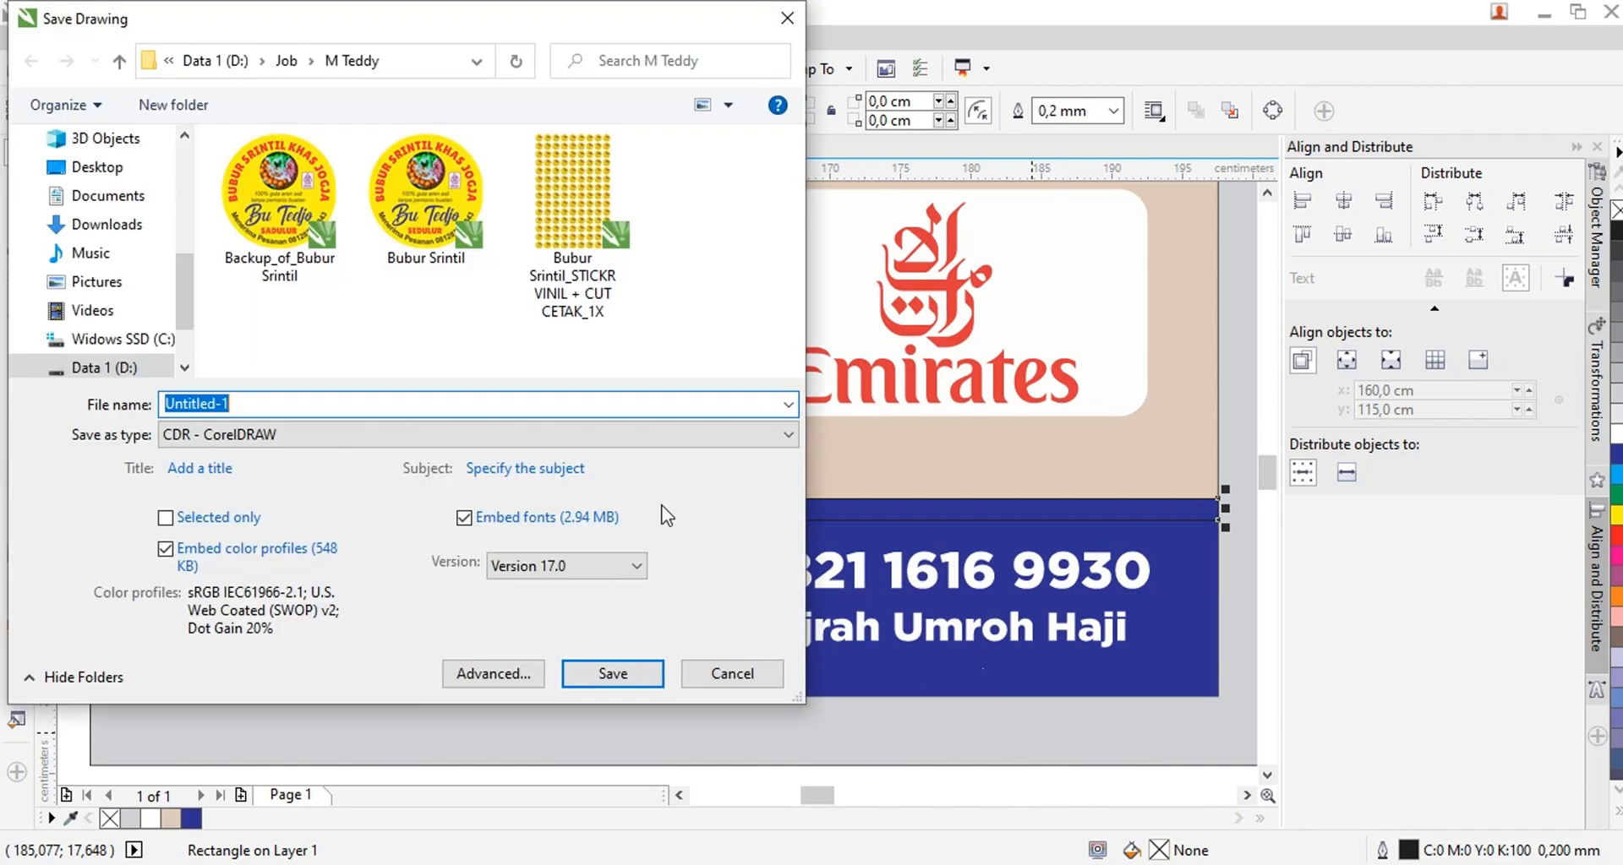
pyautogui.click(114, 369)
pyautogui.doubleClick(257, 173)
pyautogui.press('r')
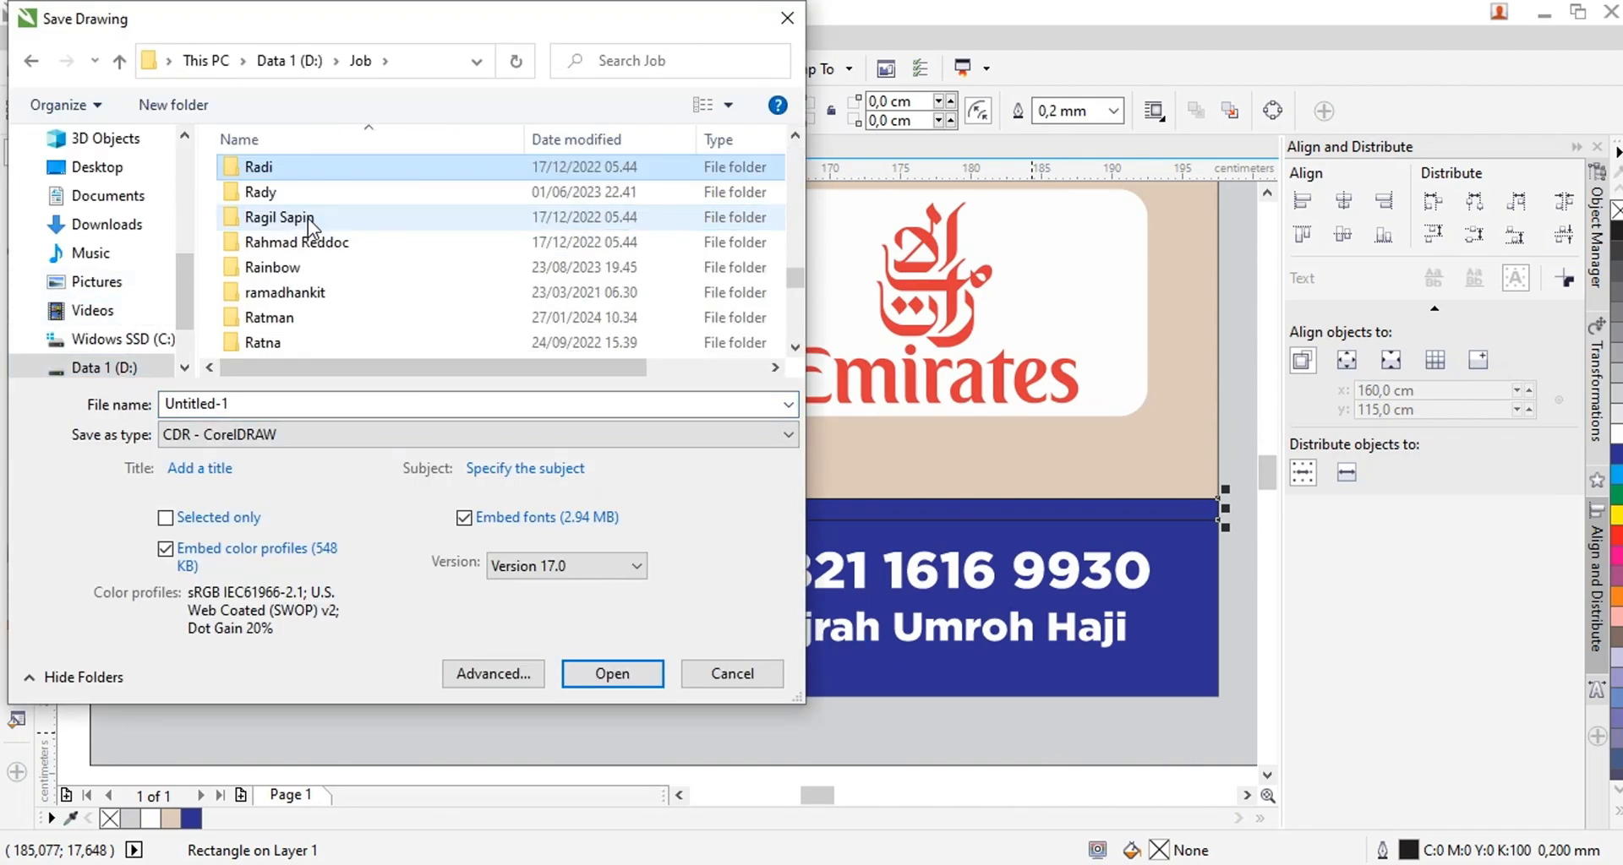
pyautogui.doubleClick(288, 317)
pyautogui.click(266, 403)
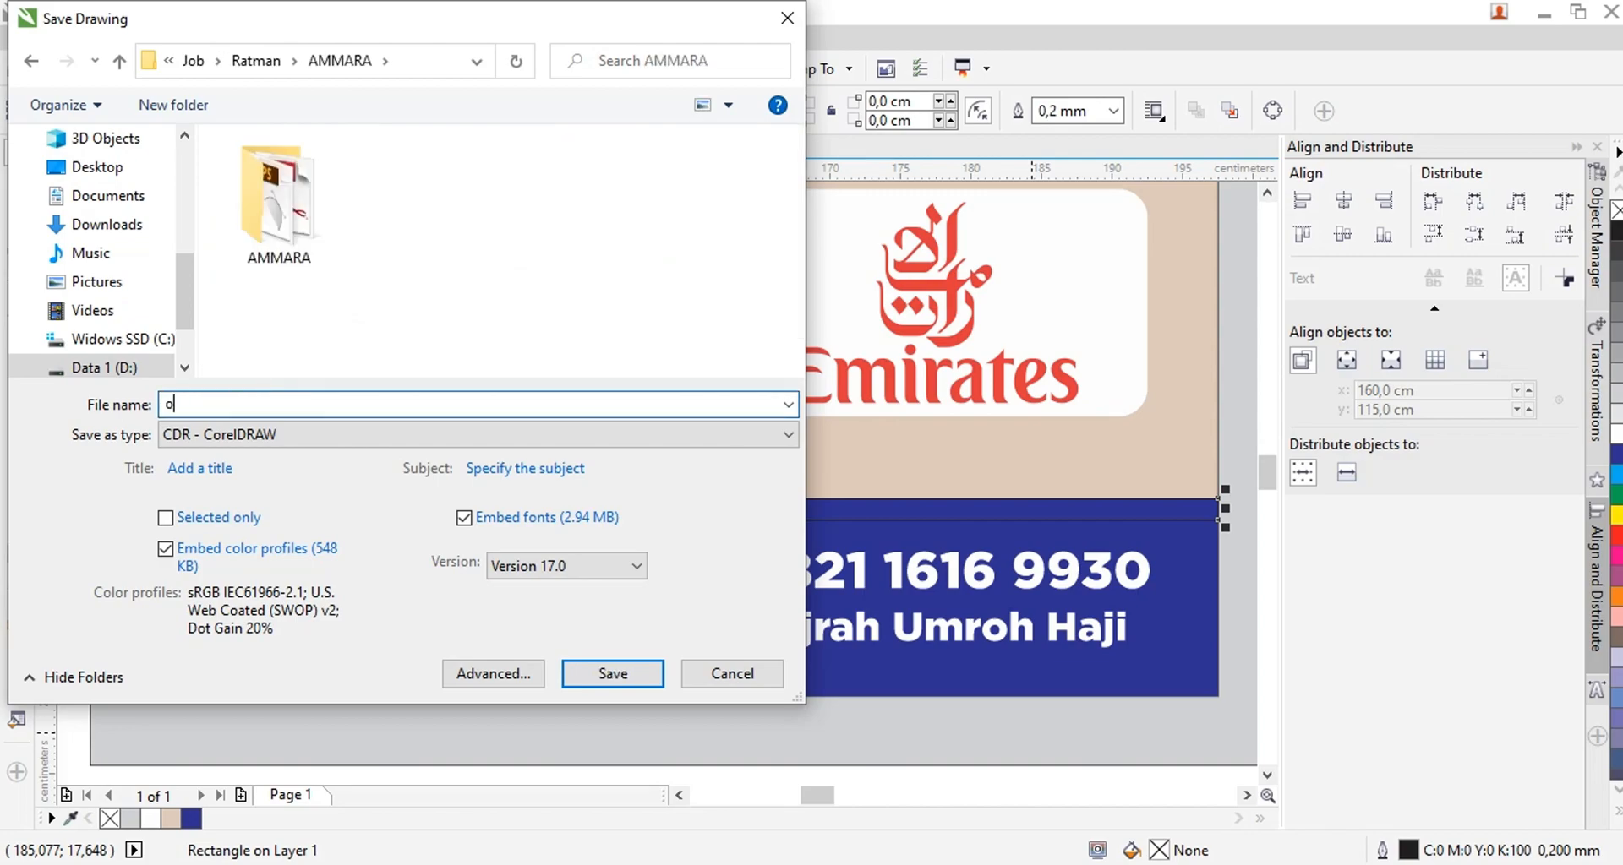
pyautogui.press('Return')
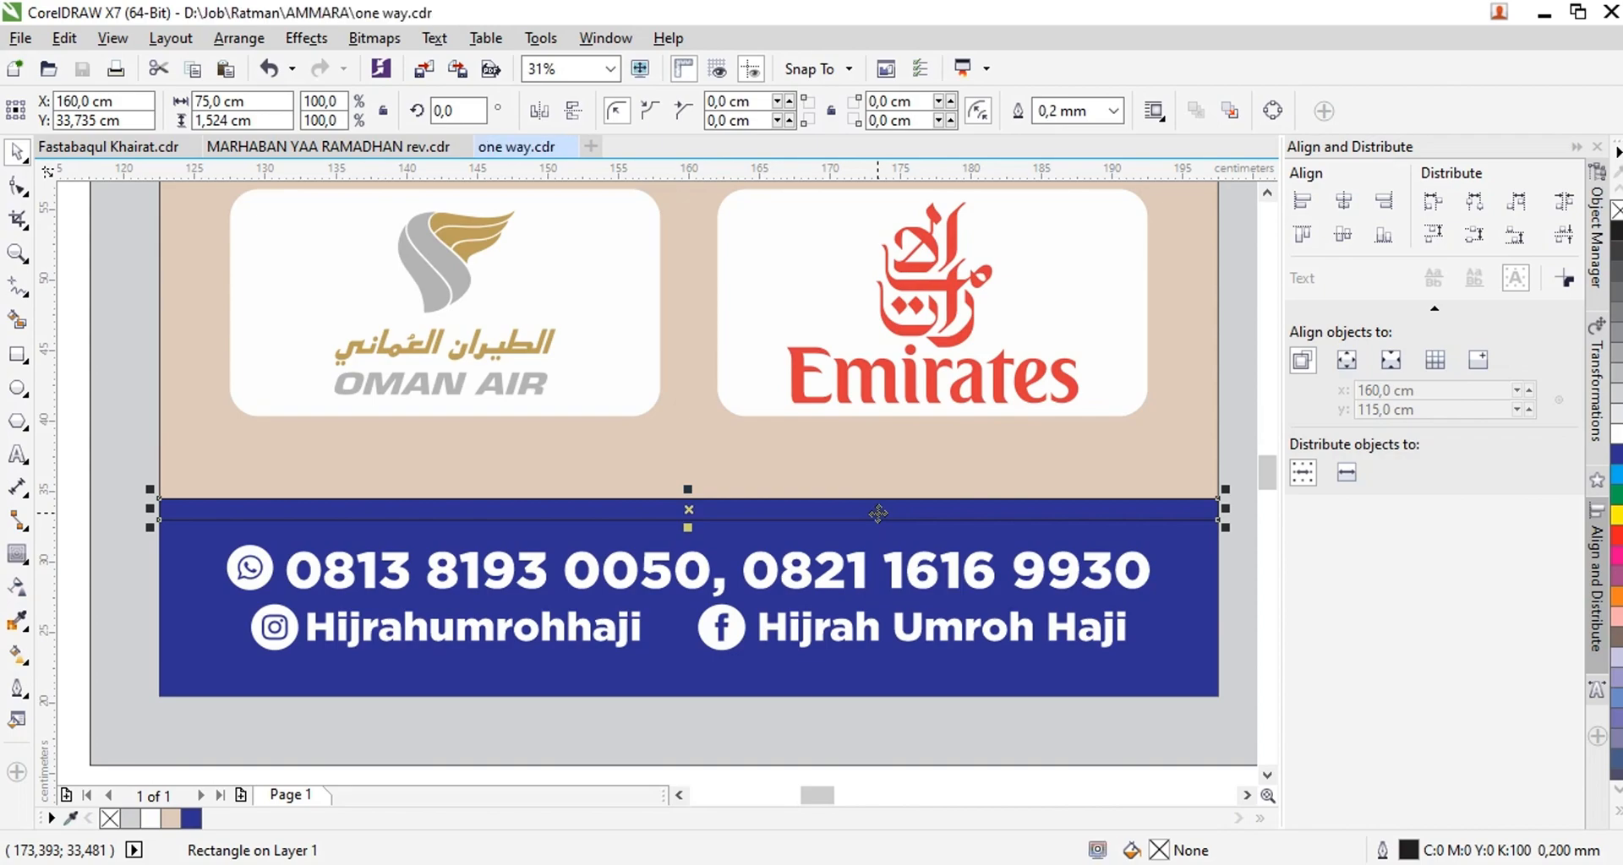
# Fill the thin strip with the gold fountain preset at 0° rotation and remove its outline
pyautogui.doubleClick(1161, 852)
pyautogui.click(648, 94)
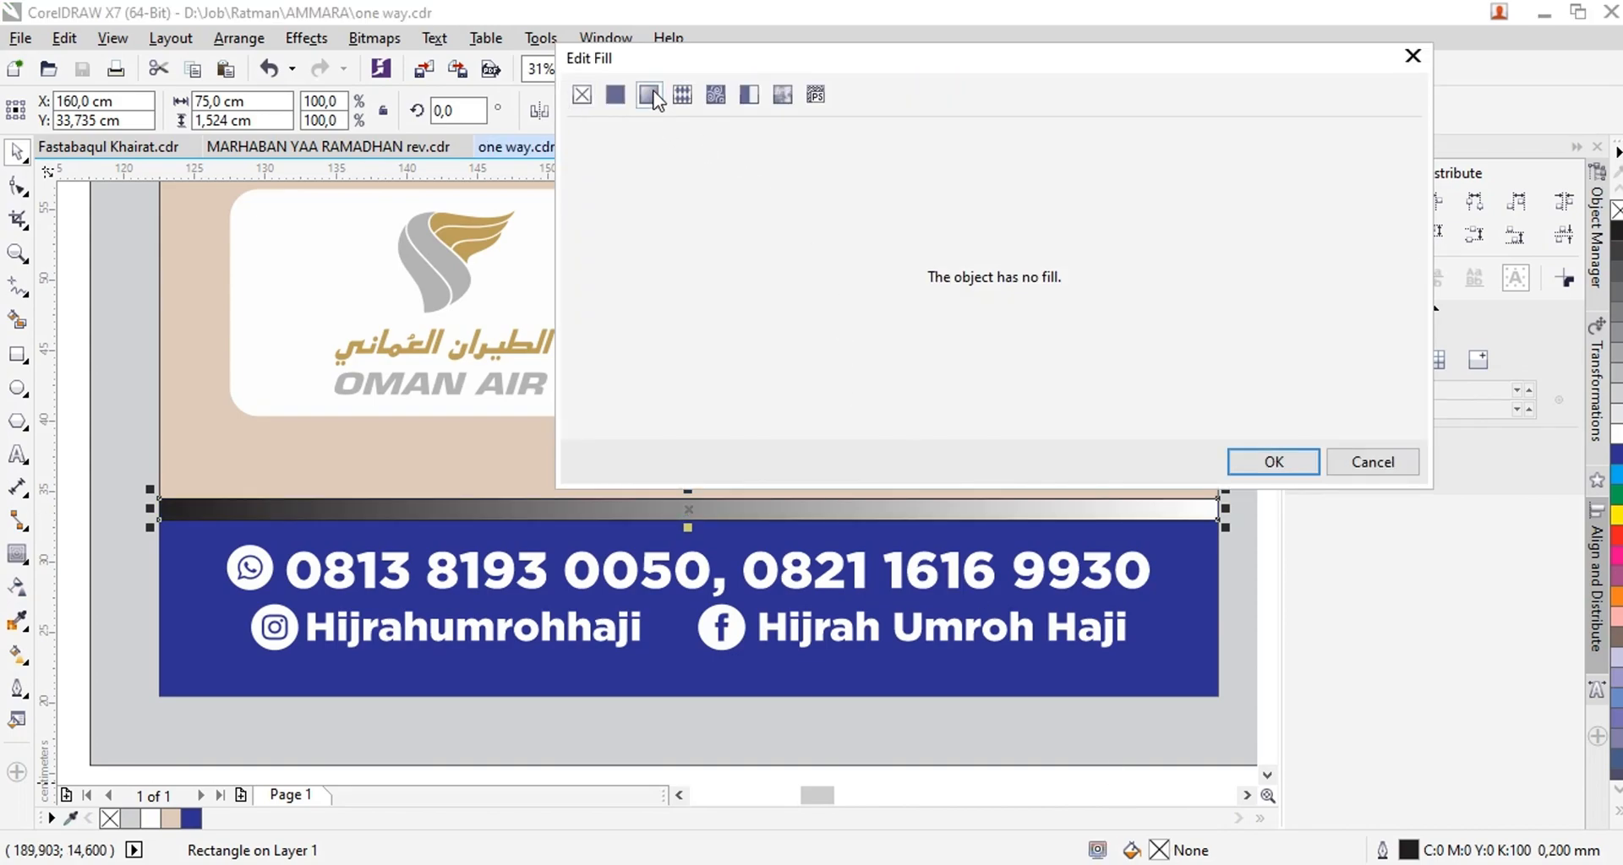
pyautogui.click(769, 224)
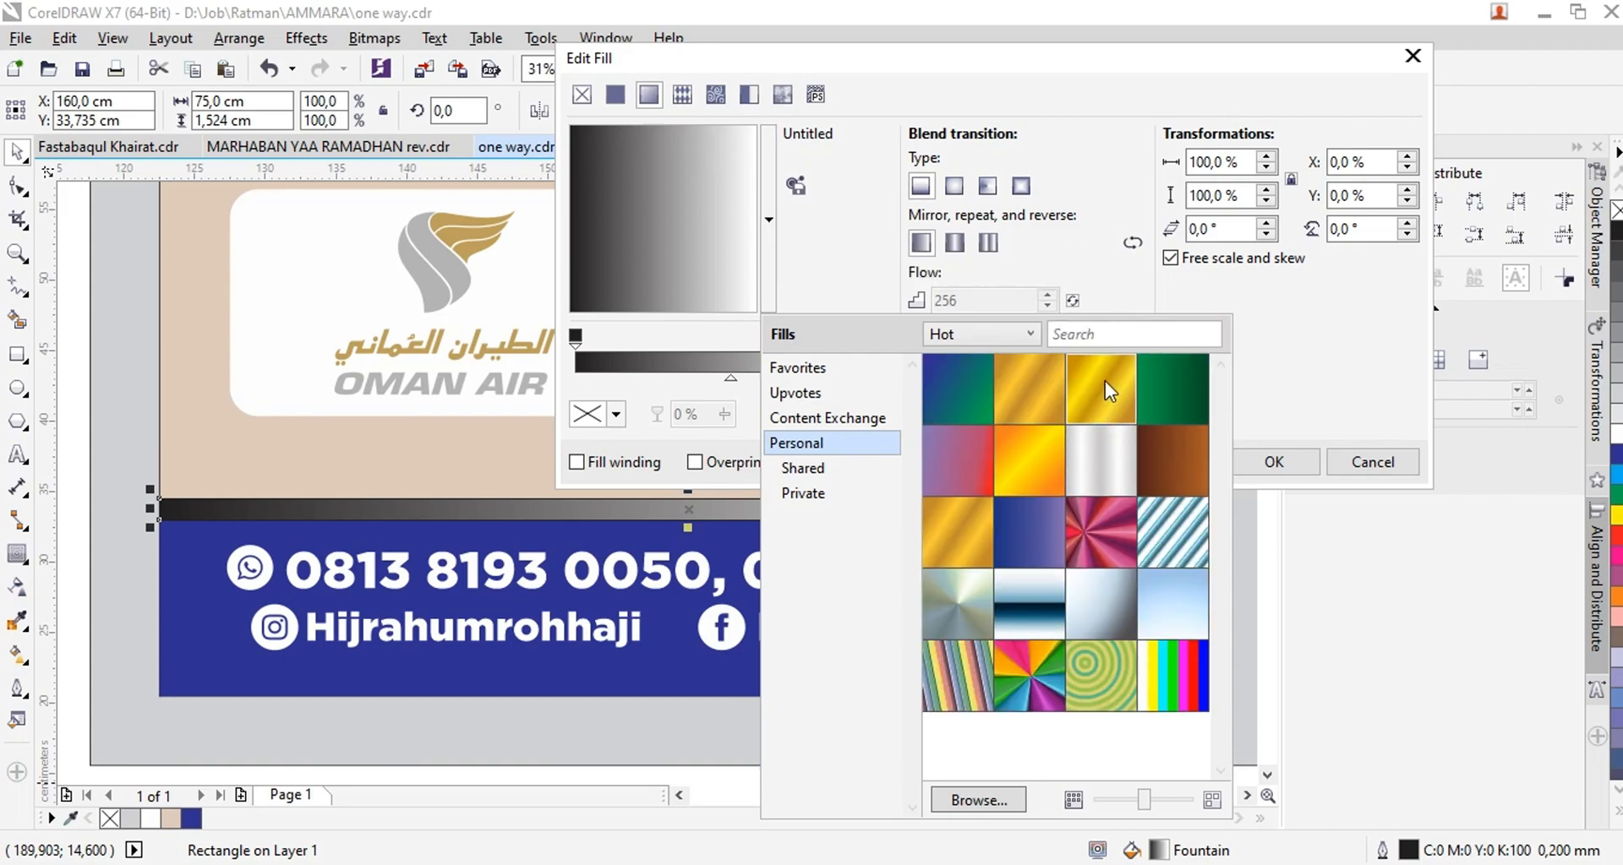
pyautogui.moveTo(1105, 390)
pyautogui.click(1328, 593)
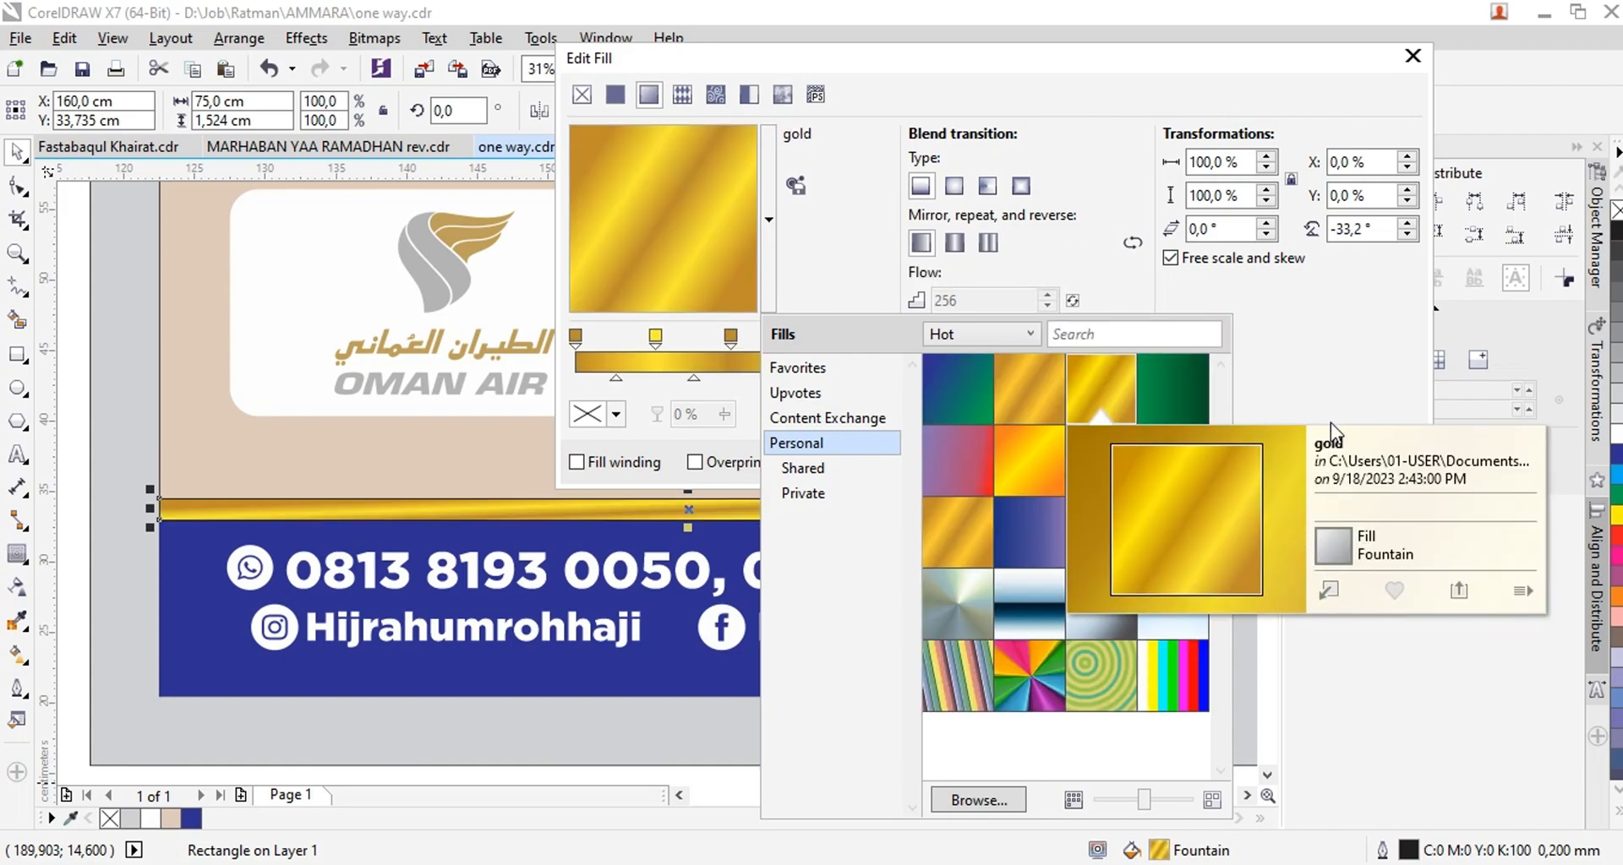
pyautogui.moveTo(646, 267); pyautogui.dragTo(757, 230)
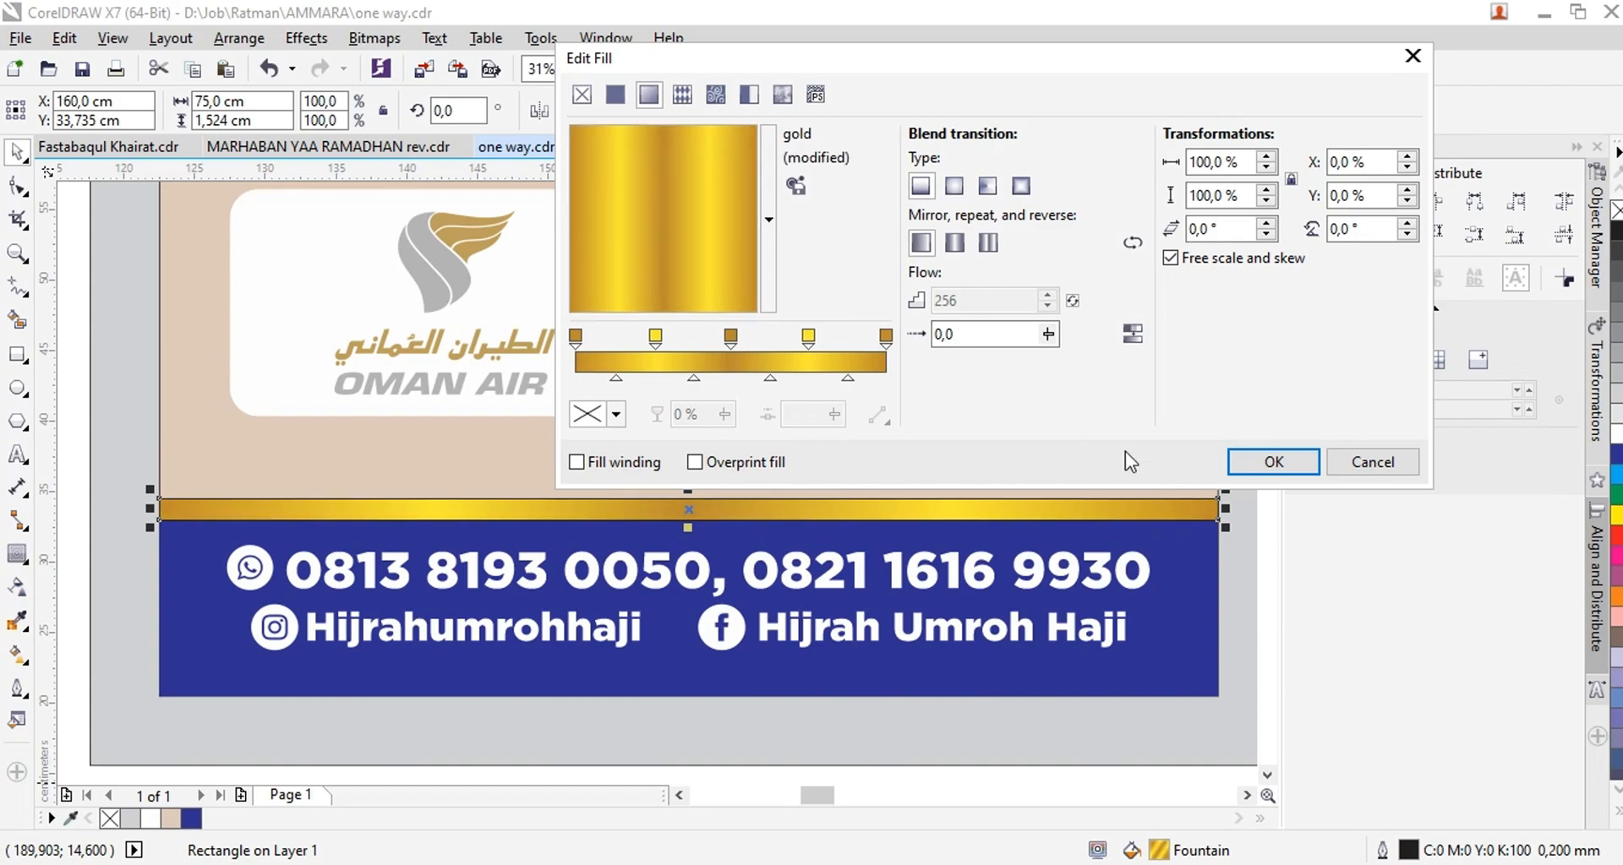
pyautogui.click(1271, 463)
pyautogui.rightClick(111, 821)
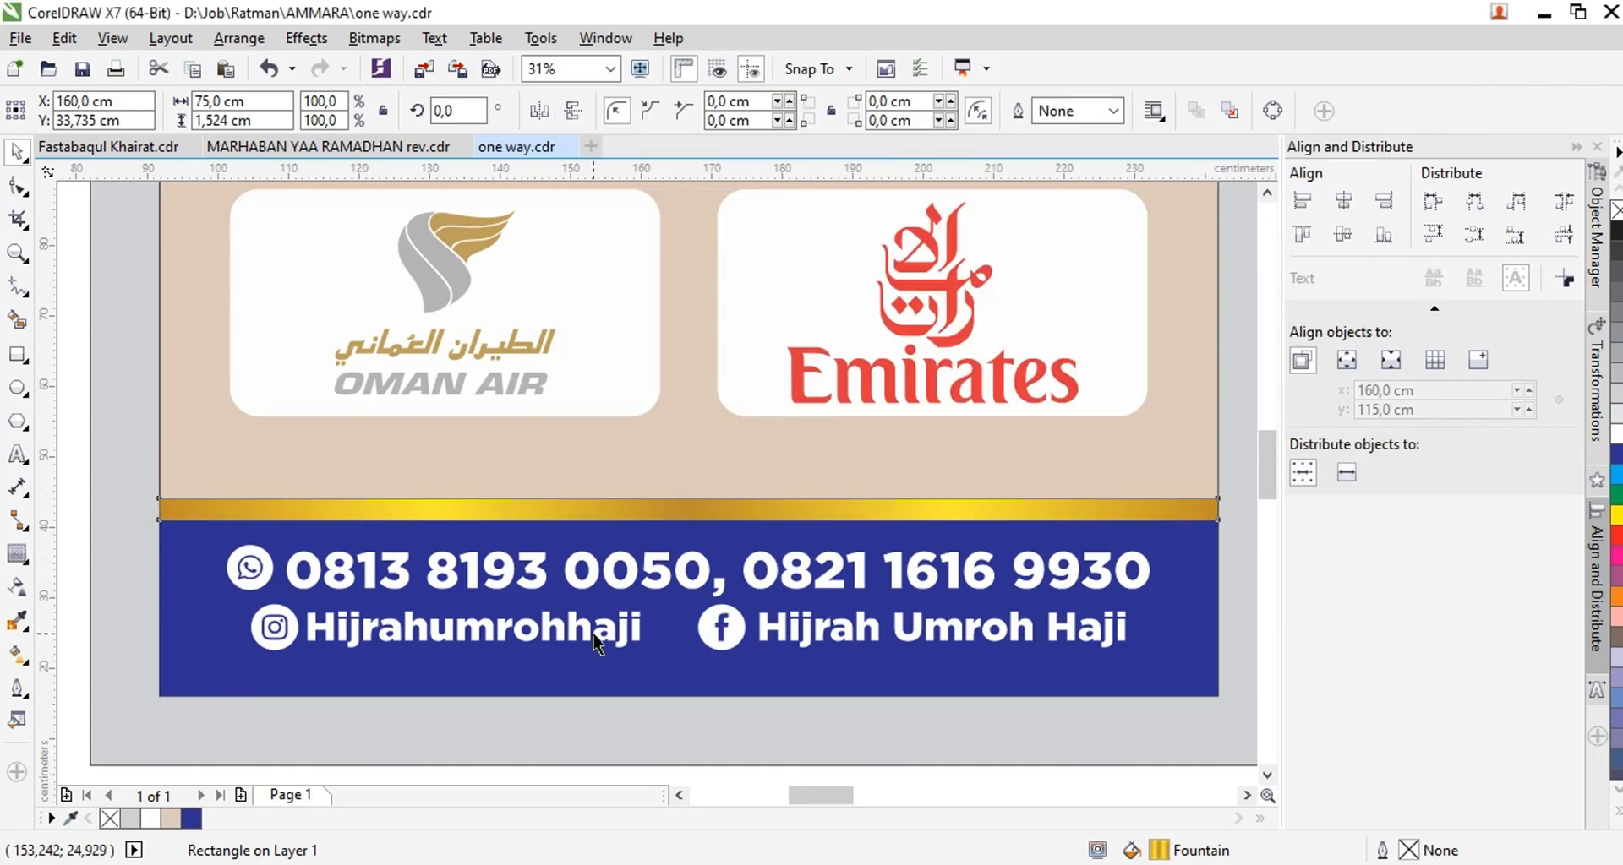
# Try to move the destination package banners from the tall reference flyer onto the left panel
pyautogui.scroll(-2, 594, 640)
pyautogui.click(656, 678)
pyautogui.scroll(-1, 655, 649)
pyautogui.scroll(-1, 656, 540)
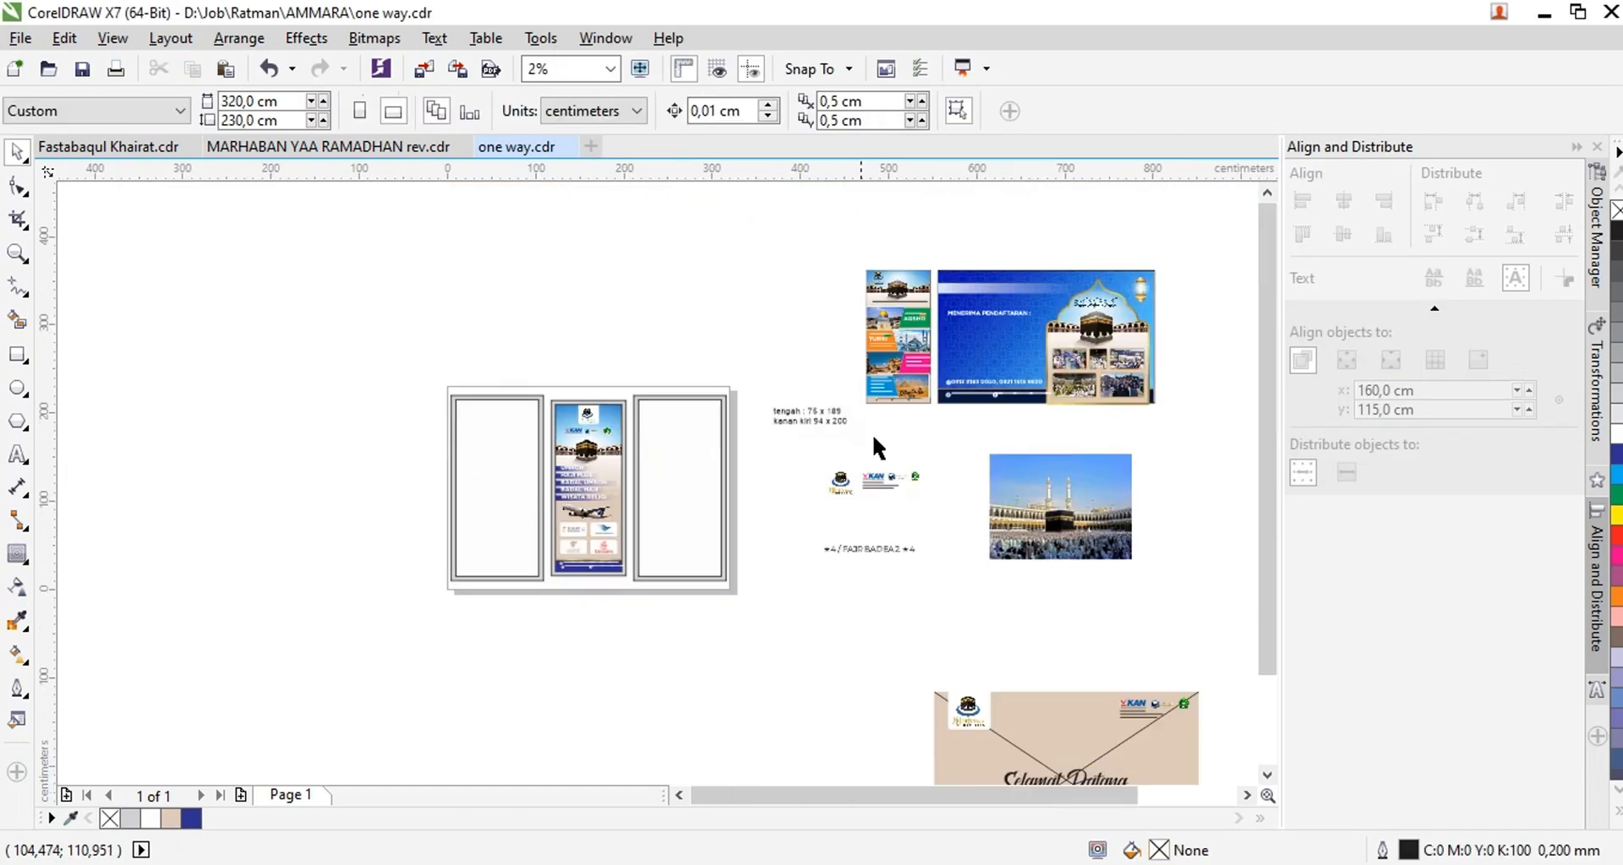
pyautogui.scroll(1, 896, 309)
pyautogui.moveTo(944, 482); pyautogui.dragTo(954, 502)
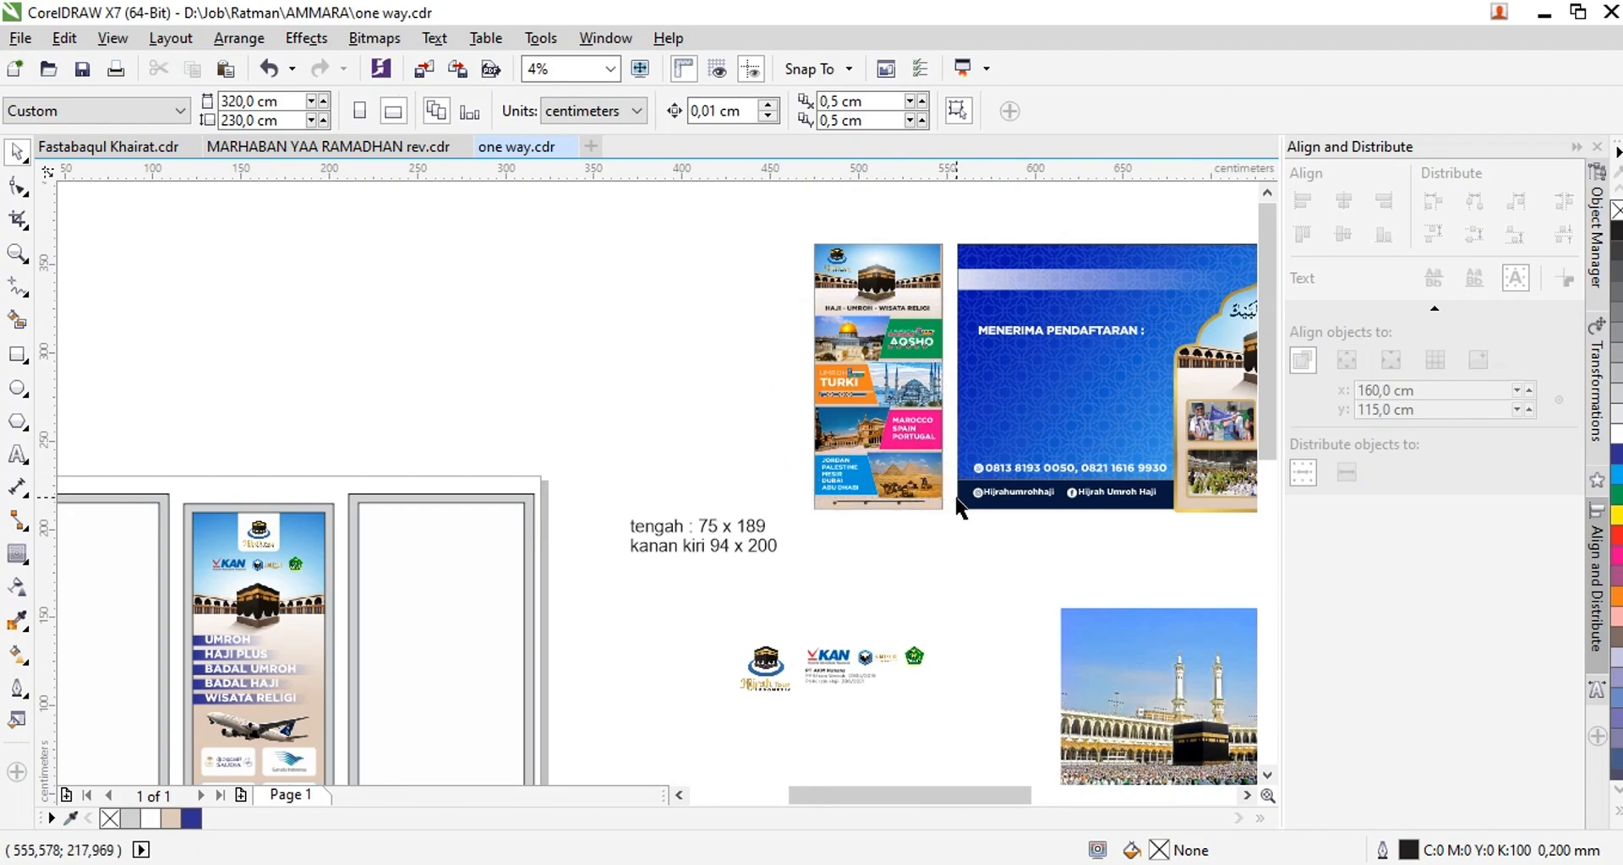
pyautogui.scroll(-1, 938, 449)
pyautogui.moveTo(609, 505); pyautogui.dragTo(522, 581)
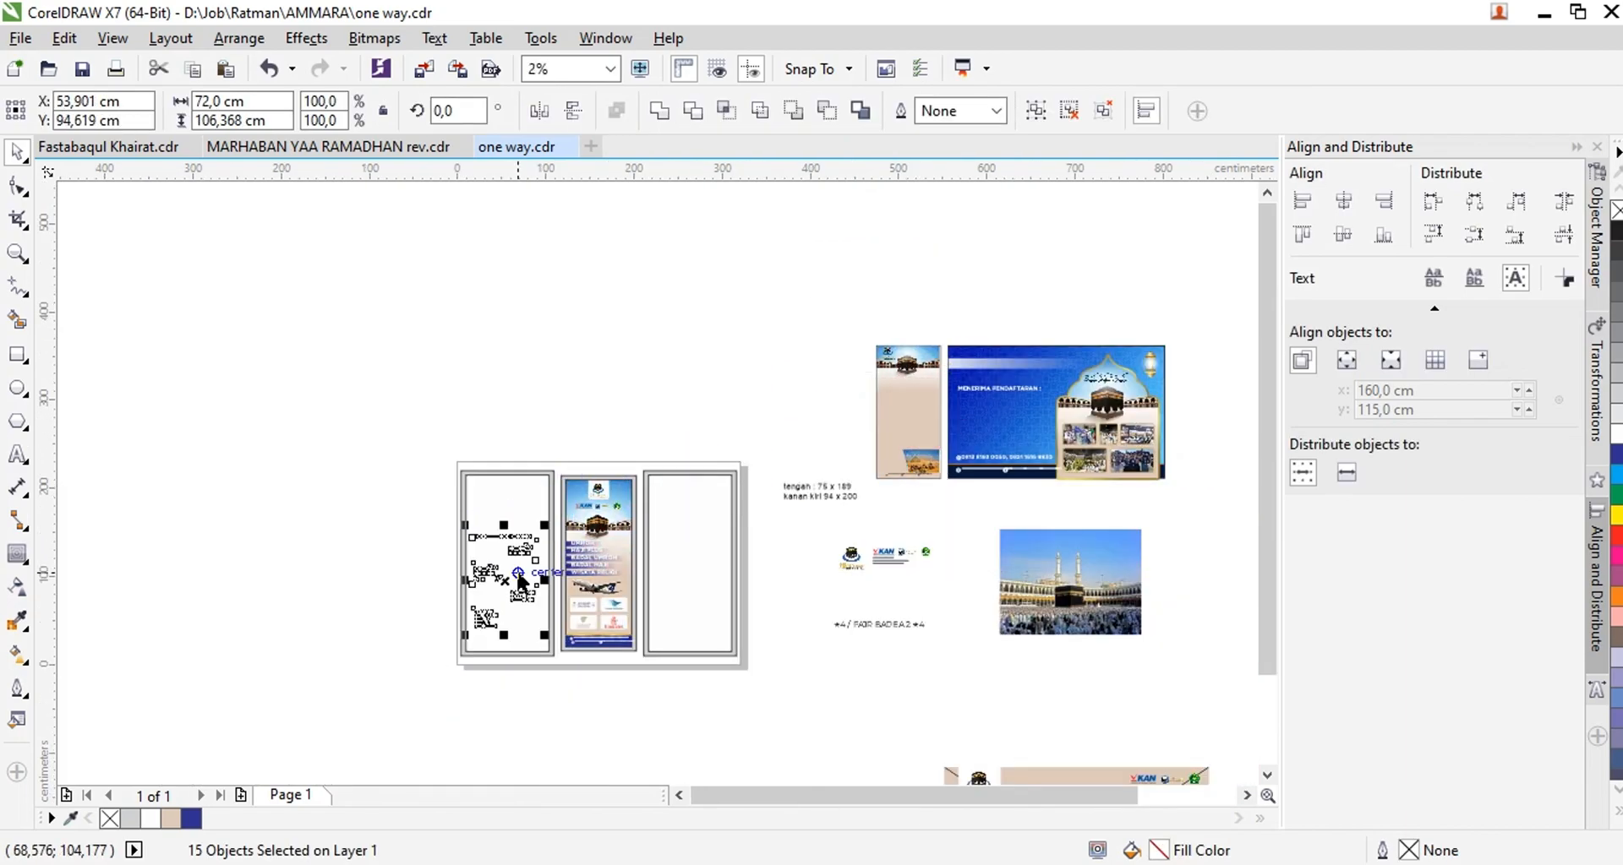
# Reselect all four destination banners on the reference flyer, including the pyramids picture, and place them on the blank left panel
pyautogui.scroll(2, 918, 432)
pyautogui.moveTo(613, 254); pyautogui.dragTo(936, 644)
pyautogui.scroll(-2, 906, 582)
pyautogui.moveTo(862, 498); pyautogui.dragTo(466, 635)
pyautogui.scroll(1, 443, 660)
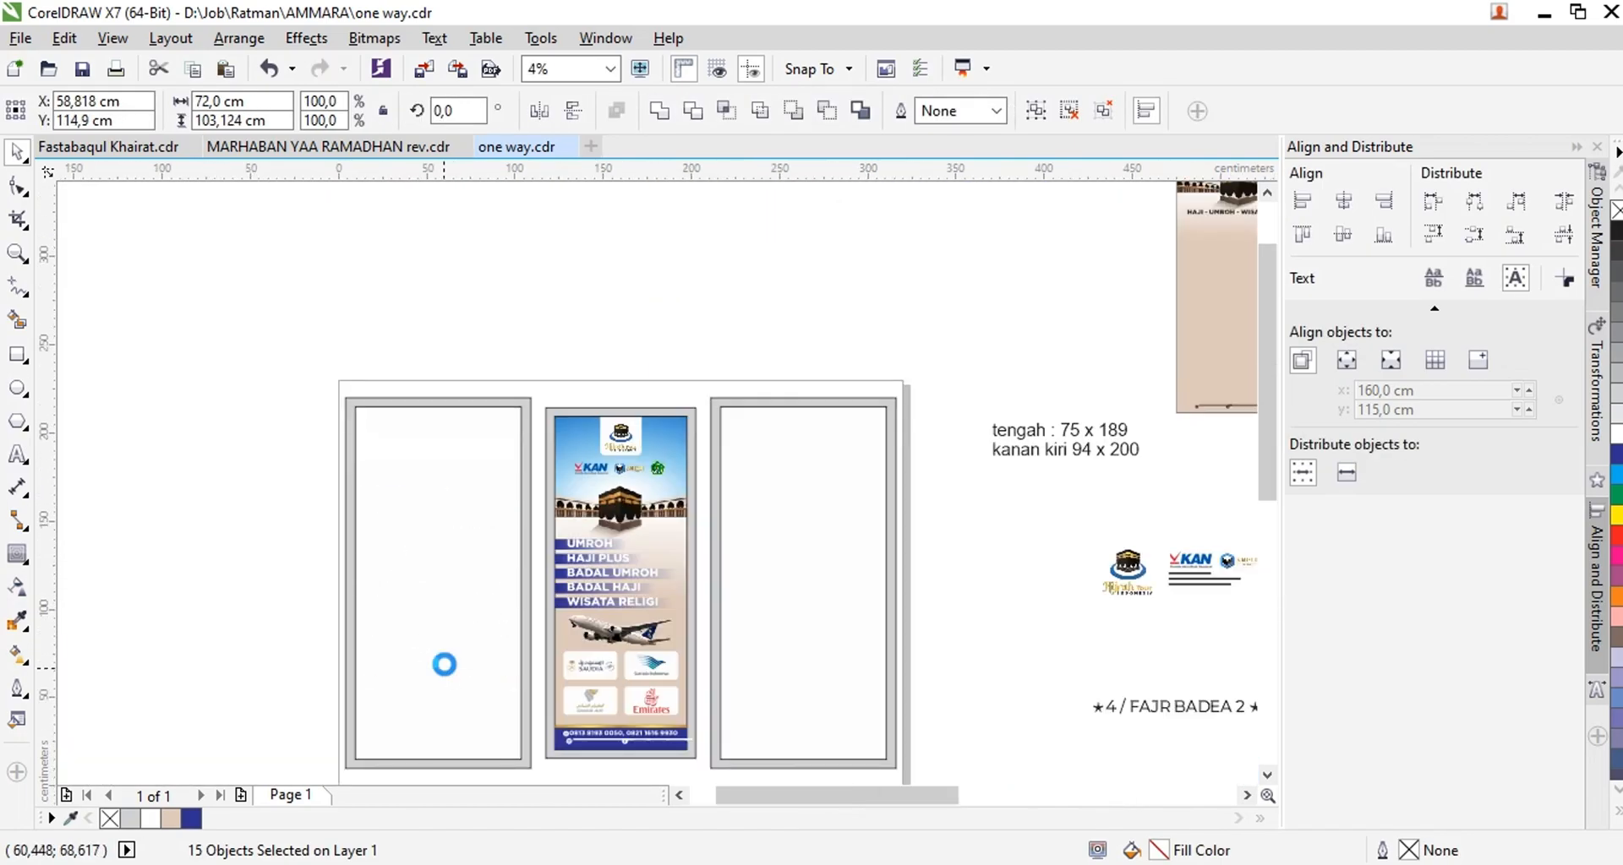
# Group the four destination banners and scale the group proportionally to 94 cm wide to match the left panel
pyautogui.scroll(1, 408, 682)
pyautogui.hotkey('ctrl', 'g')
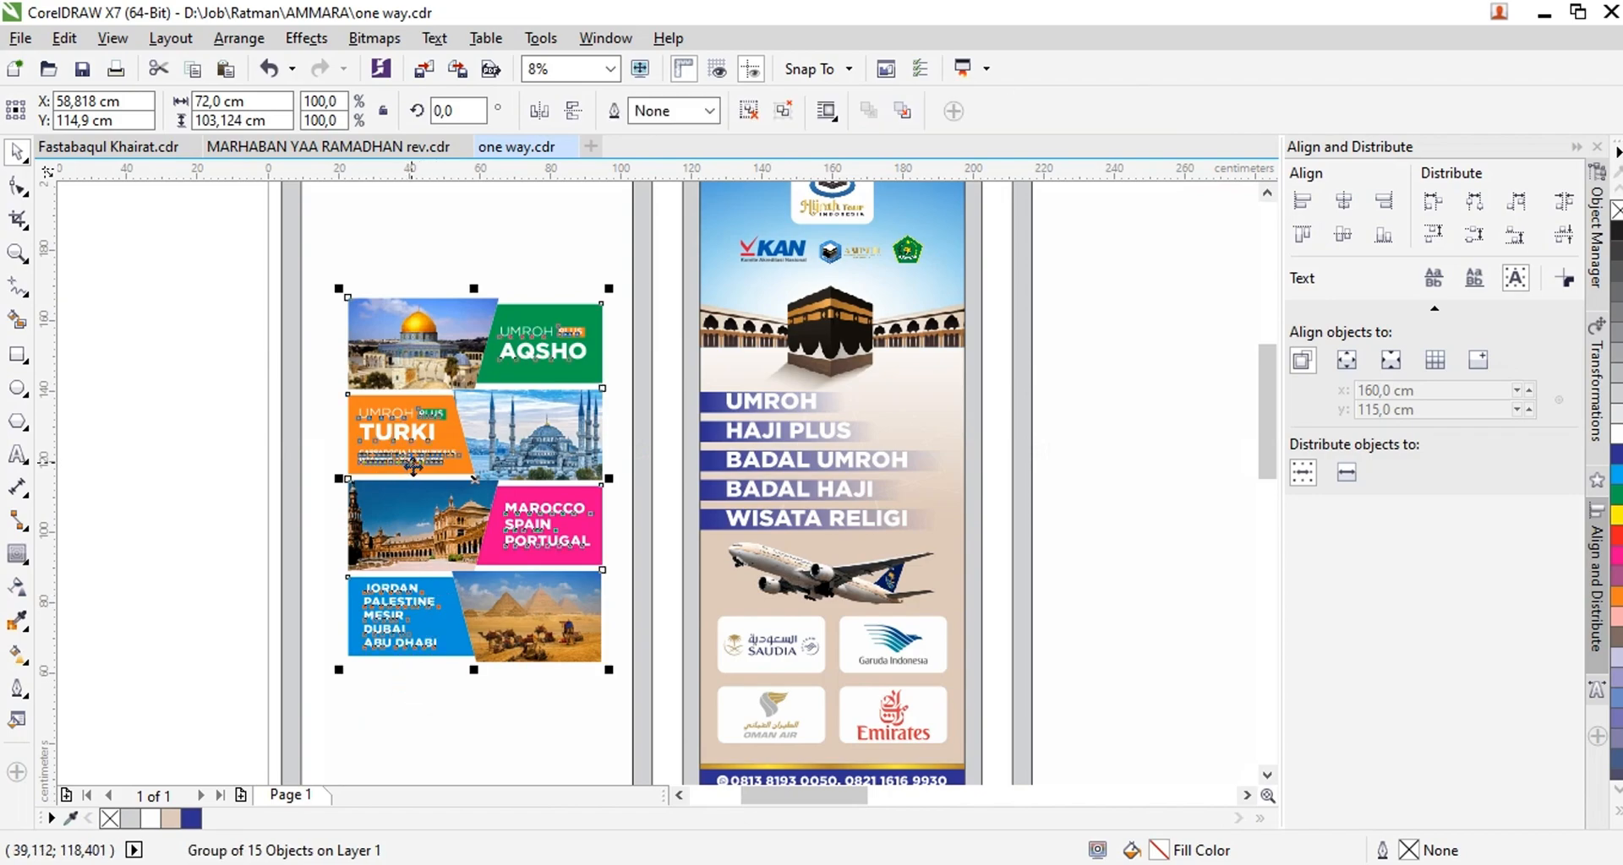
pyautogui.scroll(-1, 431, 571)
pyautogui.scroll(1, 494, 571)
pyautogui.click(453, 613)
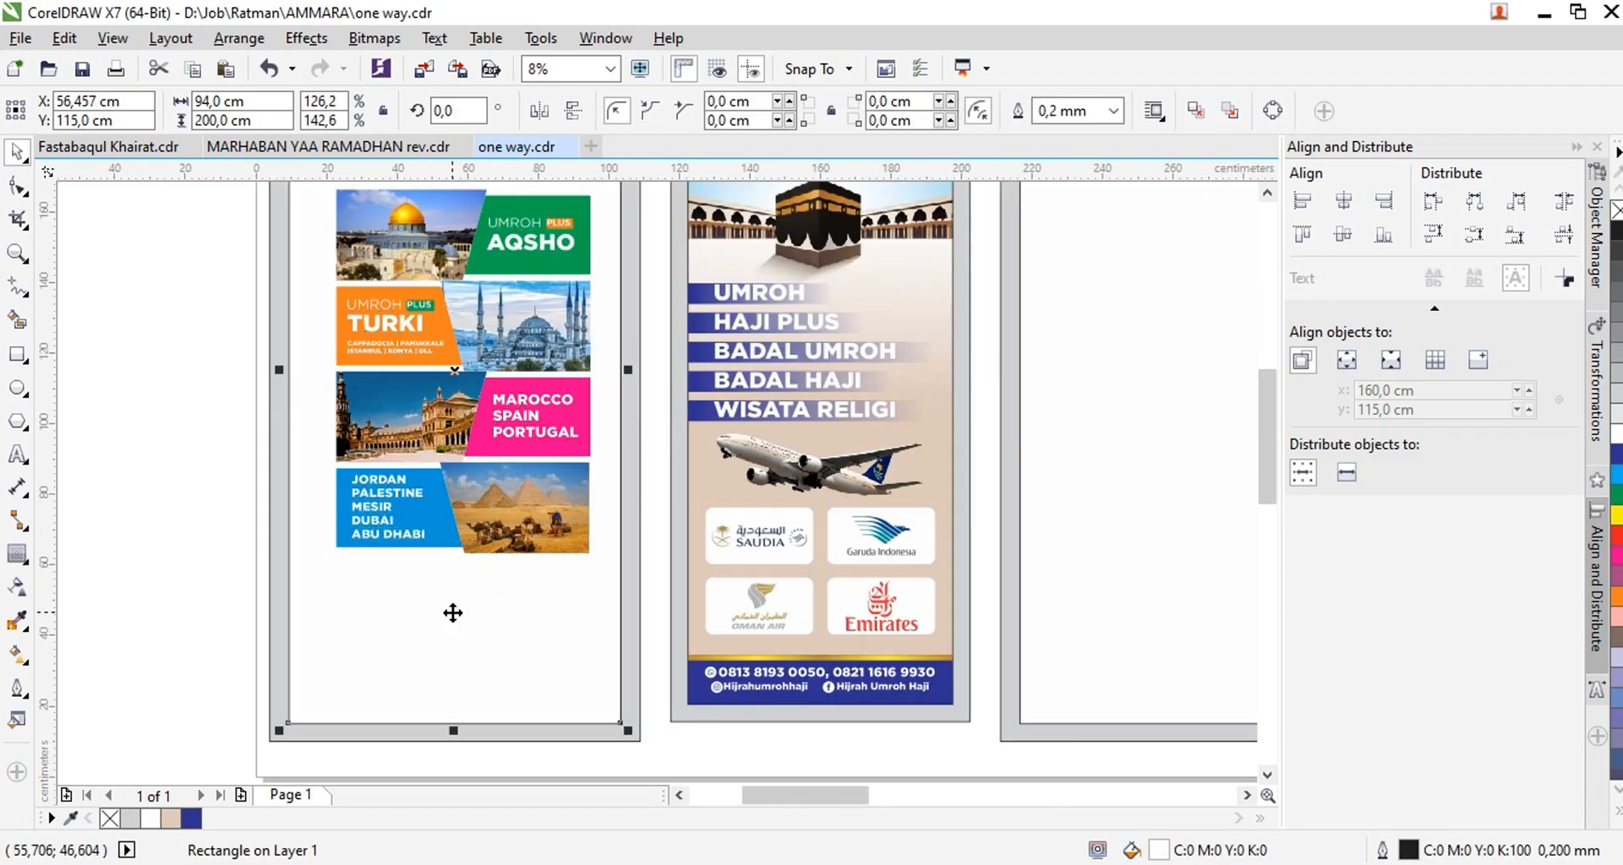
pyautogui.click(431, 323)
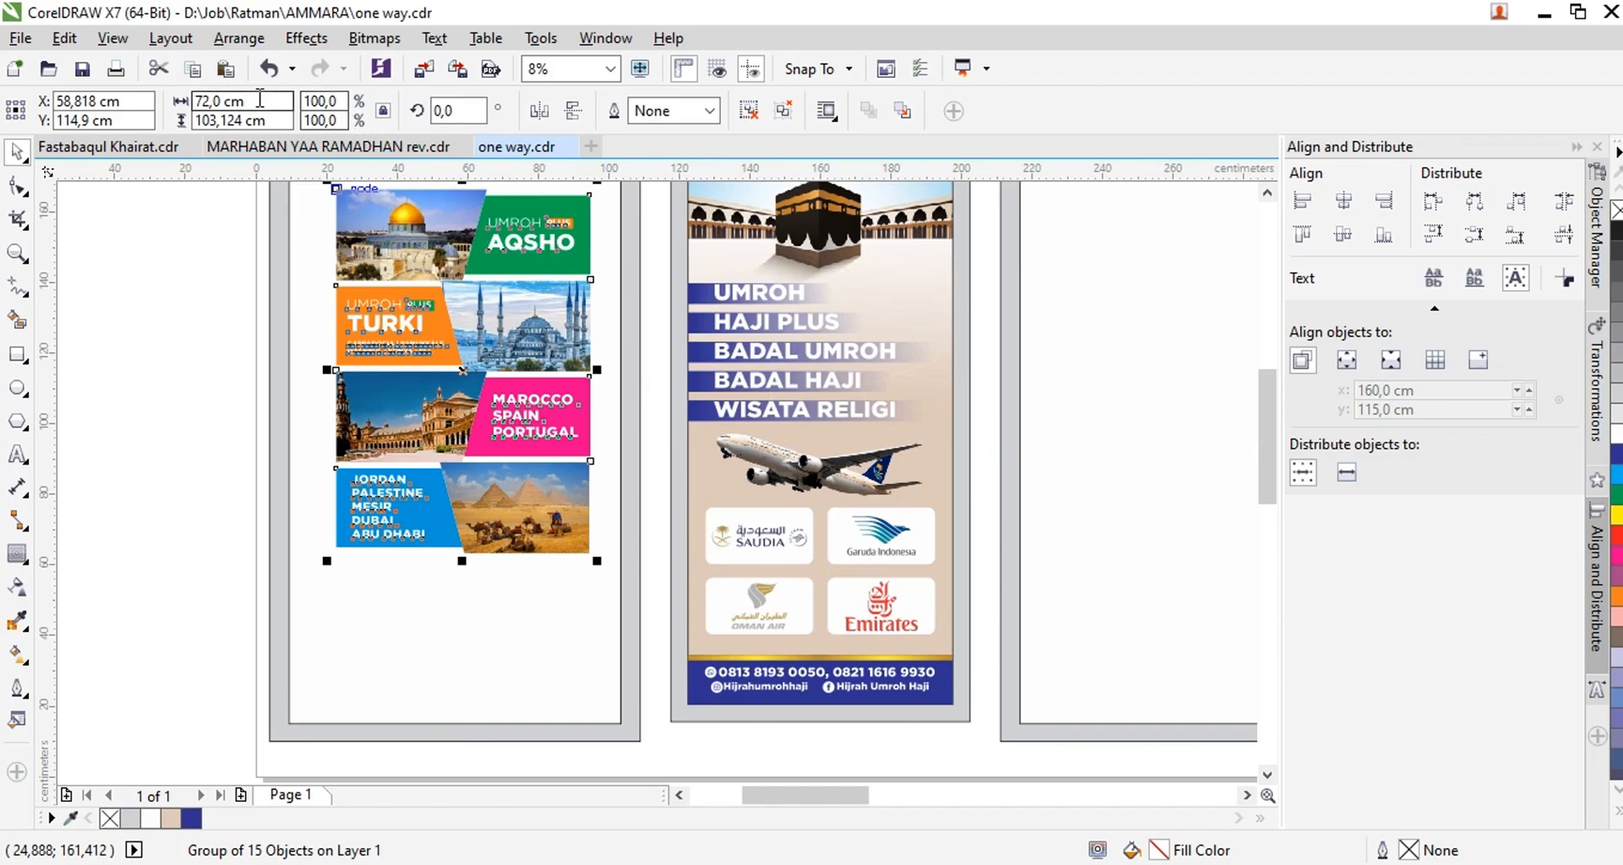
pyautogui.write('94')
pyautogui.press('Return')
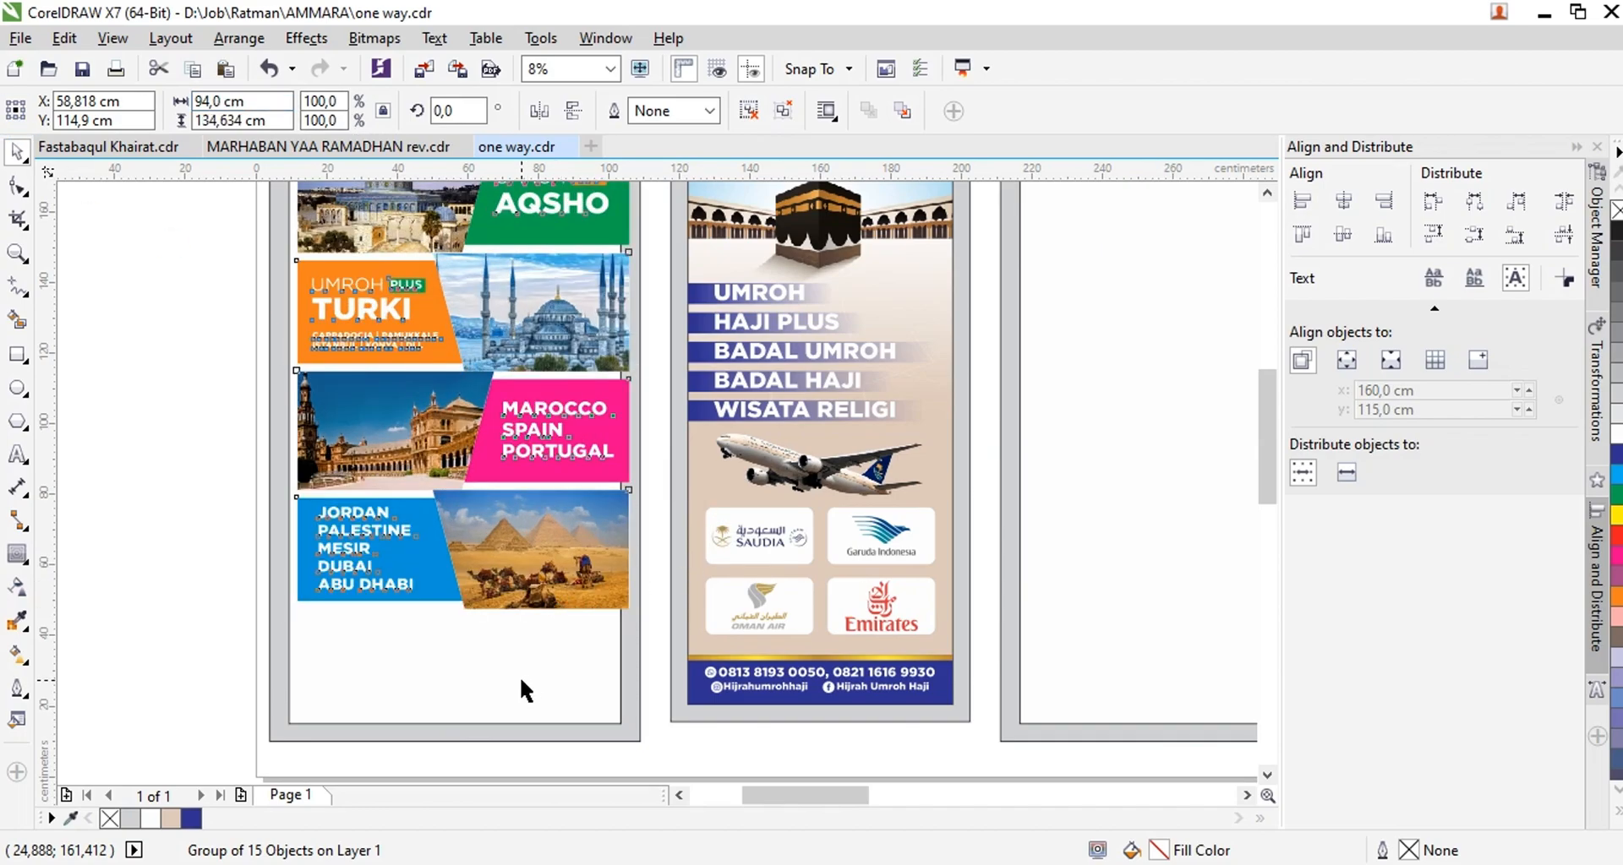
# Line the banner group up with the left panel and lower it toward the panel's base
pyautogui.keyDown('shift'); pyautogui.click(520, 676); pyautogui.keyUp('shift')
pyautogui.scroll(-2, 531, 677)
pyautogui.scroll(2, 528, 598)
pyautogui.moveTo(520, 605); pyautogui.dragTo(519, 717)
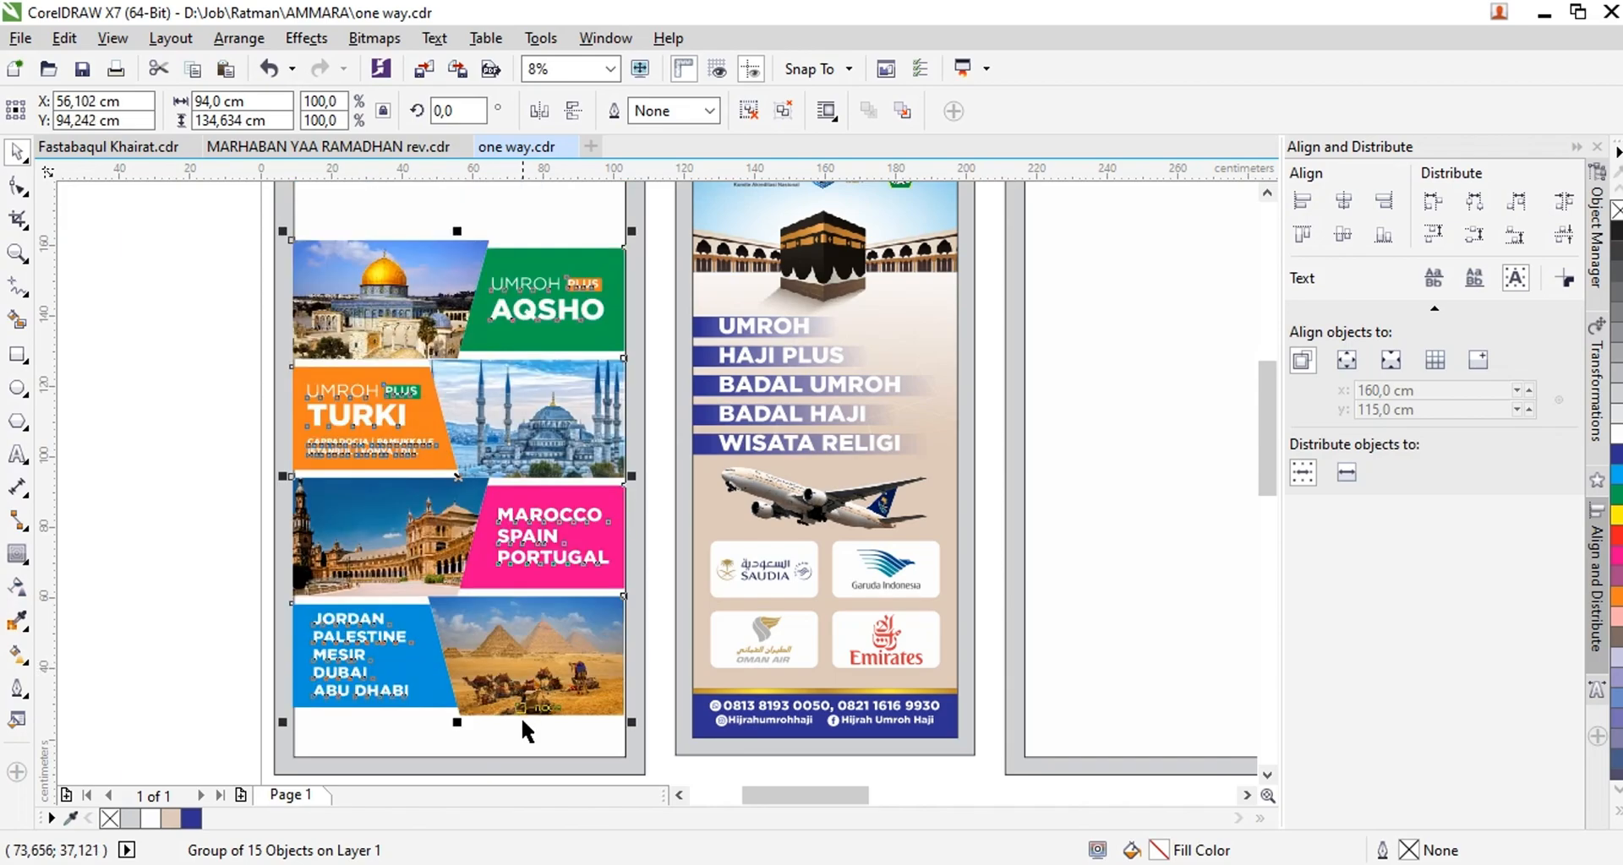
pyautogui.keyDown('shift'); pyautogui.click(519, 731); pyautogui.keyUp('shift')
pyautogui.scroll(-2, 518, 731)
pyautogui.click(279, 530)
# Bring the Kaaba courtyard photo with the two minarets above the left panel and scale it to about 79 cm wide
pyautogui.scroll(-1, 340, 488)
pyautogui.moveTo(986, 529); pyautogui.dragTo(461, 314)
pyautogui.scroll(1, 360, 405)
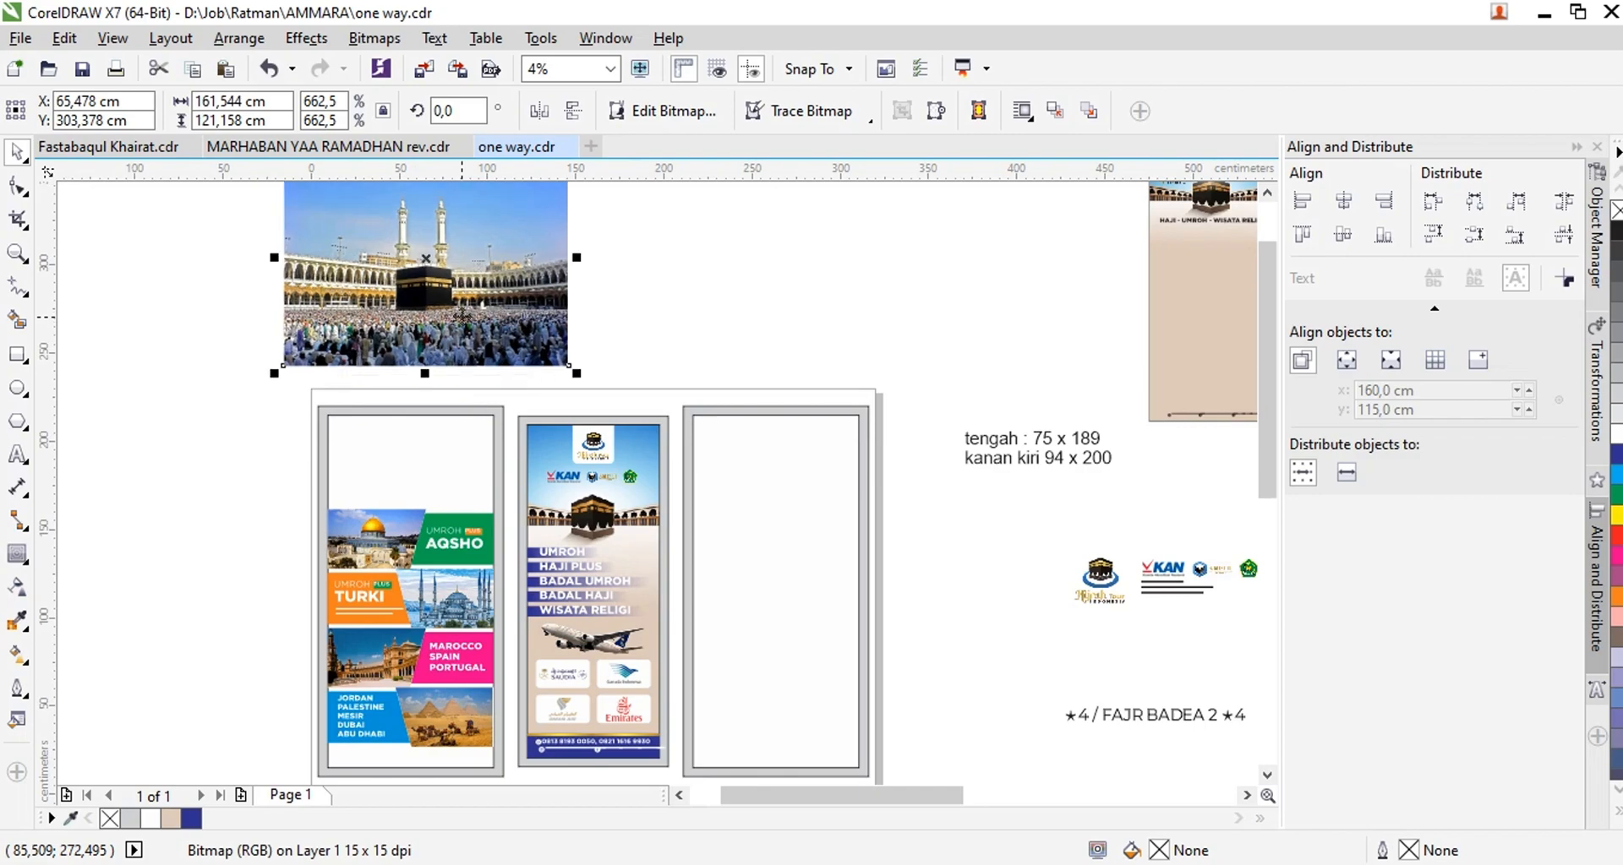
pyautogui.moveTo(575, 378); pyautogui.dragTo(478, 308)
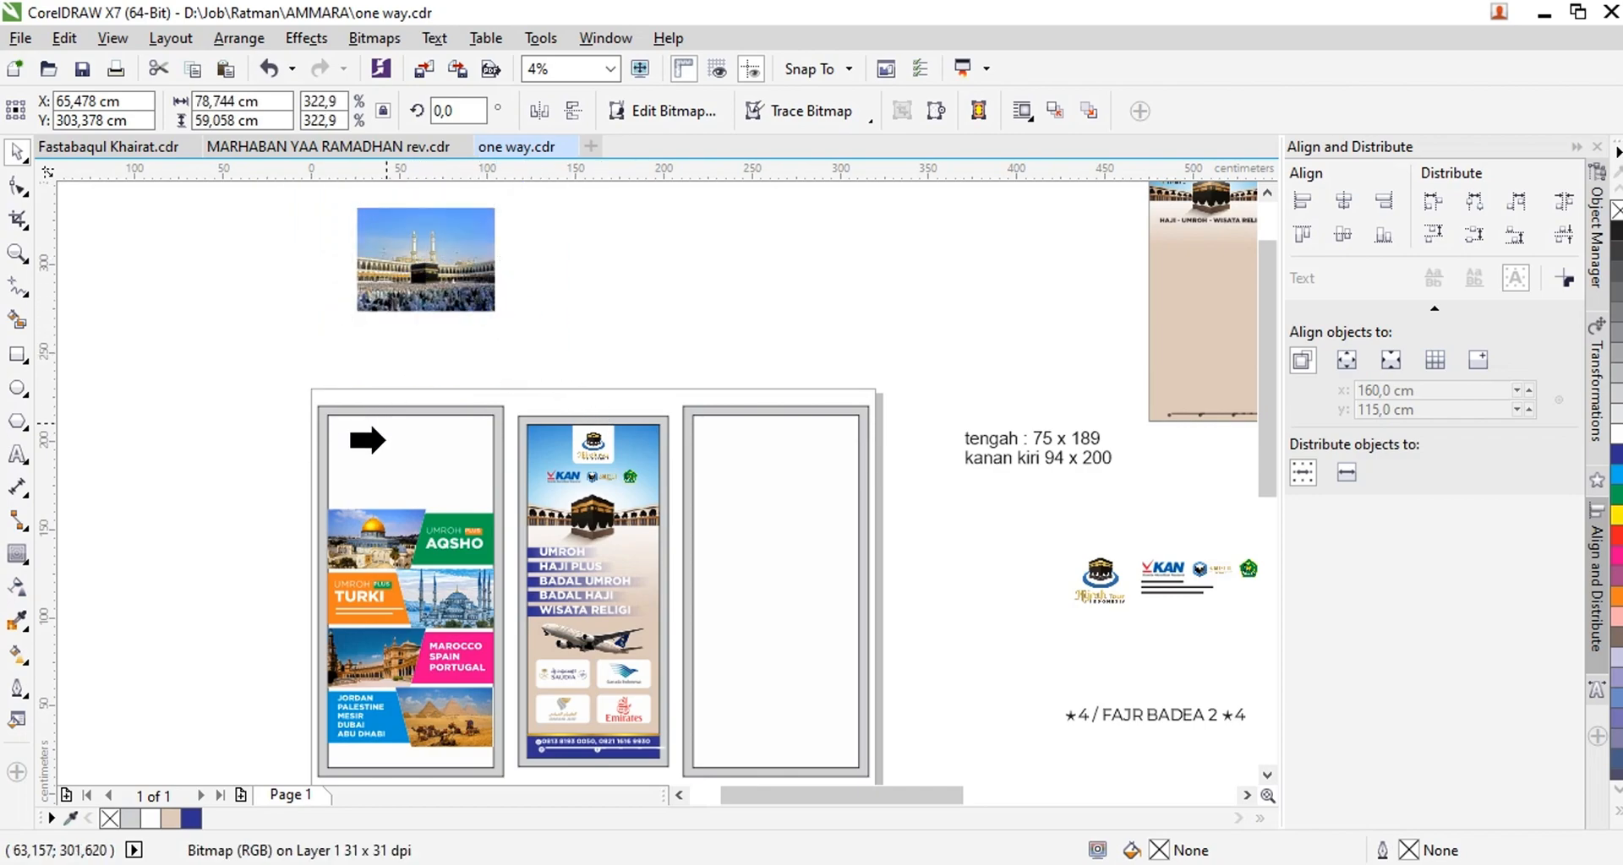
# PowerClip the Kaaba photo into the left panel and enlarge it to cover the panel's full width above the banners
pyautogui.click(386, 426)
pyautogui.scroll(1, 394, 477)
pyautogui.keyDown('ctrl'); pyautogui.click(386, 490); pyautogui.keyUp('ctrl')
pyautogui.moveTo(438, 679); pyautogui.dragTo(407, 393)
pyautogui.moveTo(604, 641)
pyautogui.mouseDown()
pyautogui.moveTo(598, 615)
pyautogui.moveTo(615, 635)
pyautogui.mouseUp()
pyautogui.moveTo(524, 429); pyautogui.dragTo(524, 409)
# Fade the lower edge of the Kaaba photo with a transparency and finish editing the left panel's contents
pyautogui.click(18, 589)
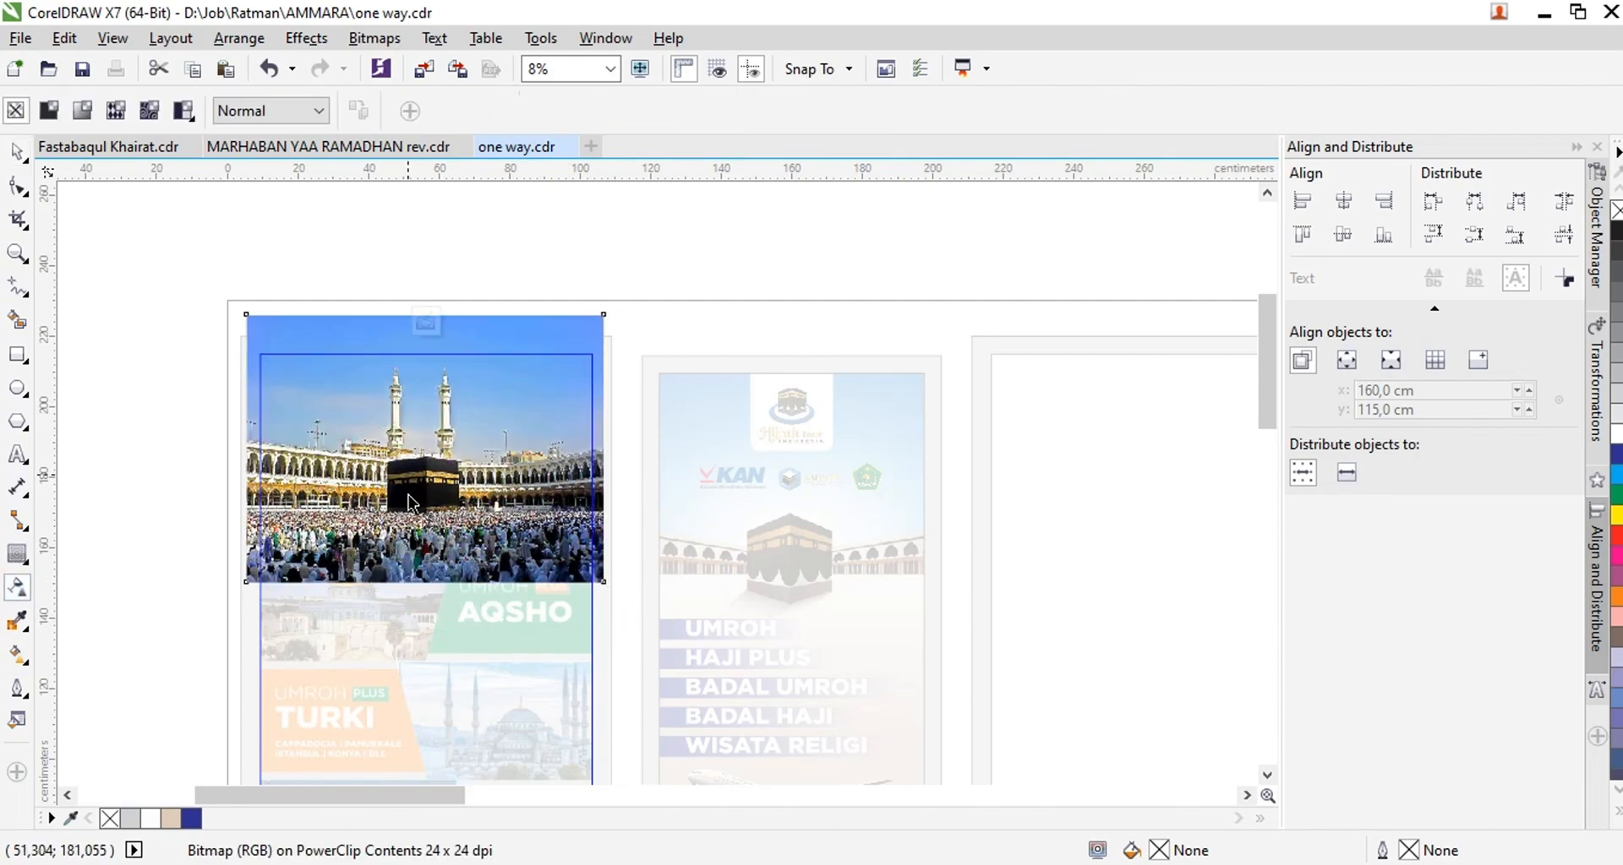
pyautogui.moveTo(409, 590); pyautogui.dragTo(407, 584)
pyautogui.click(433, 321)
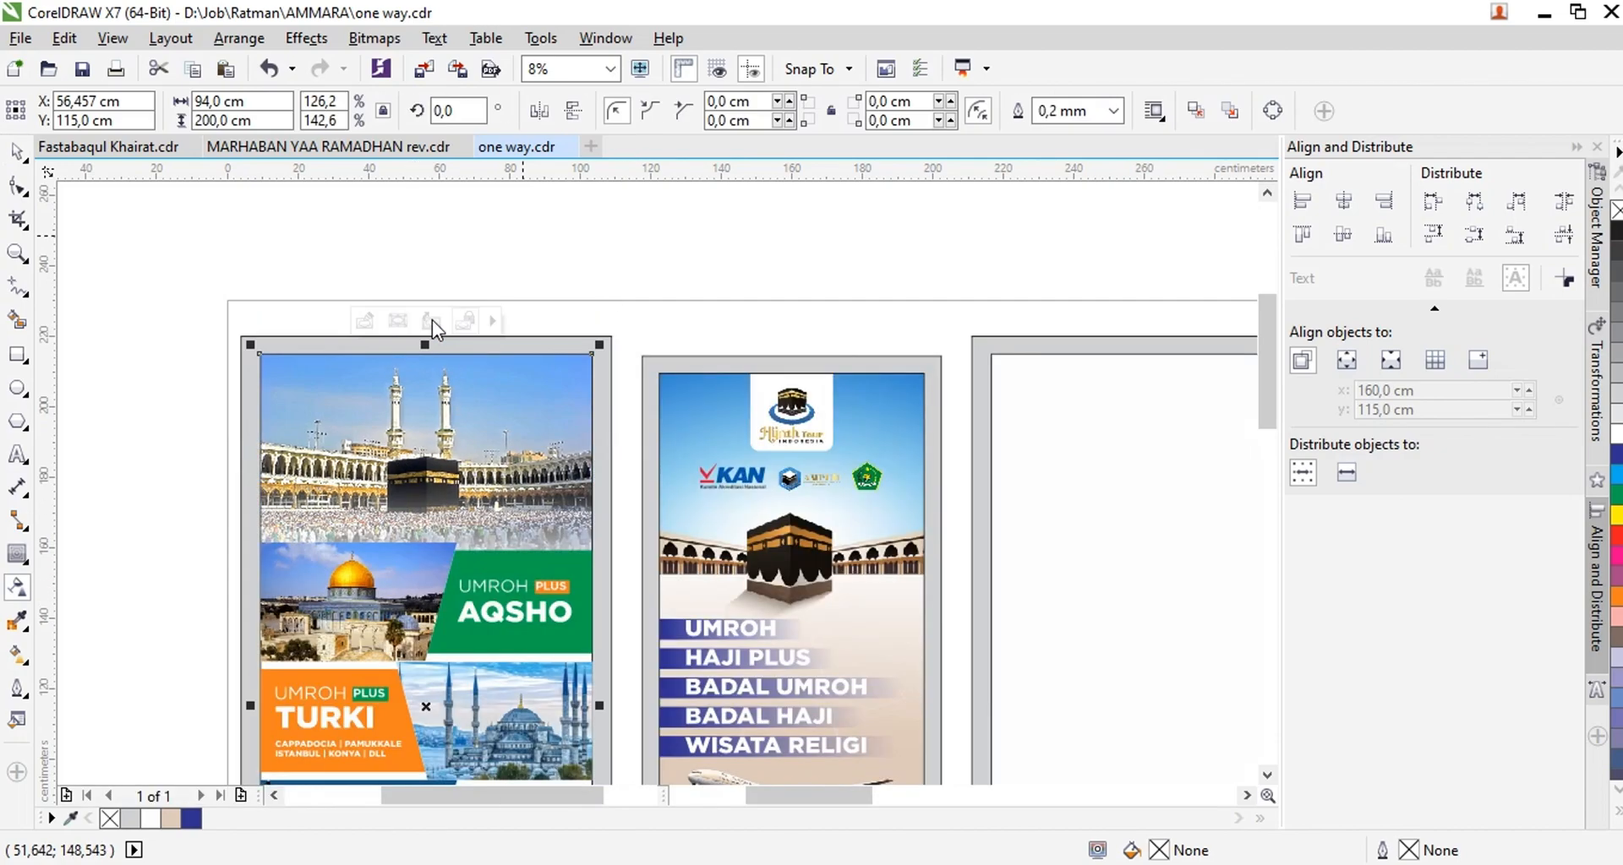
# Copy the blue patterned background with the lantern from the wide reference banner and place the copy below that banner
pyautogui.scroll(-2, 520, 230)
pyautogui.click(623, 220)
pyautogui.scroll(-2, 437, 332)
pyautogui.click(928, 240)
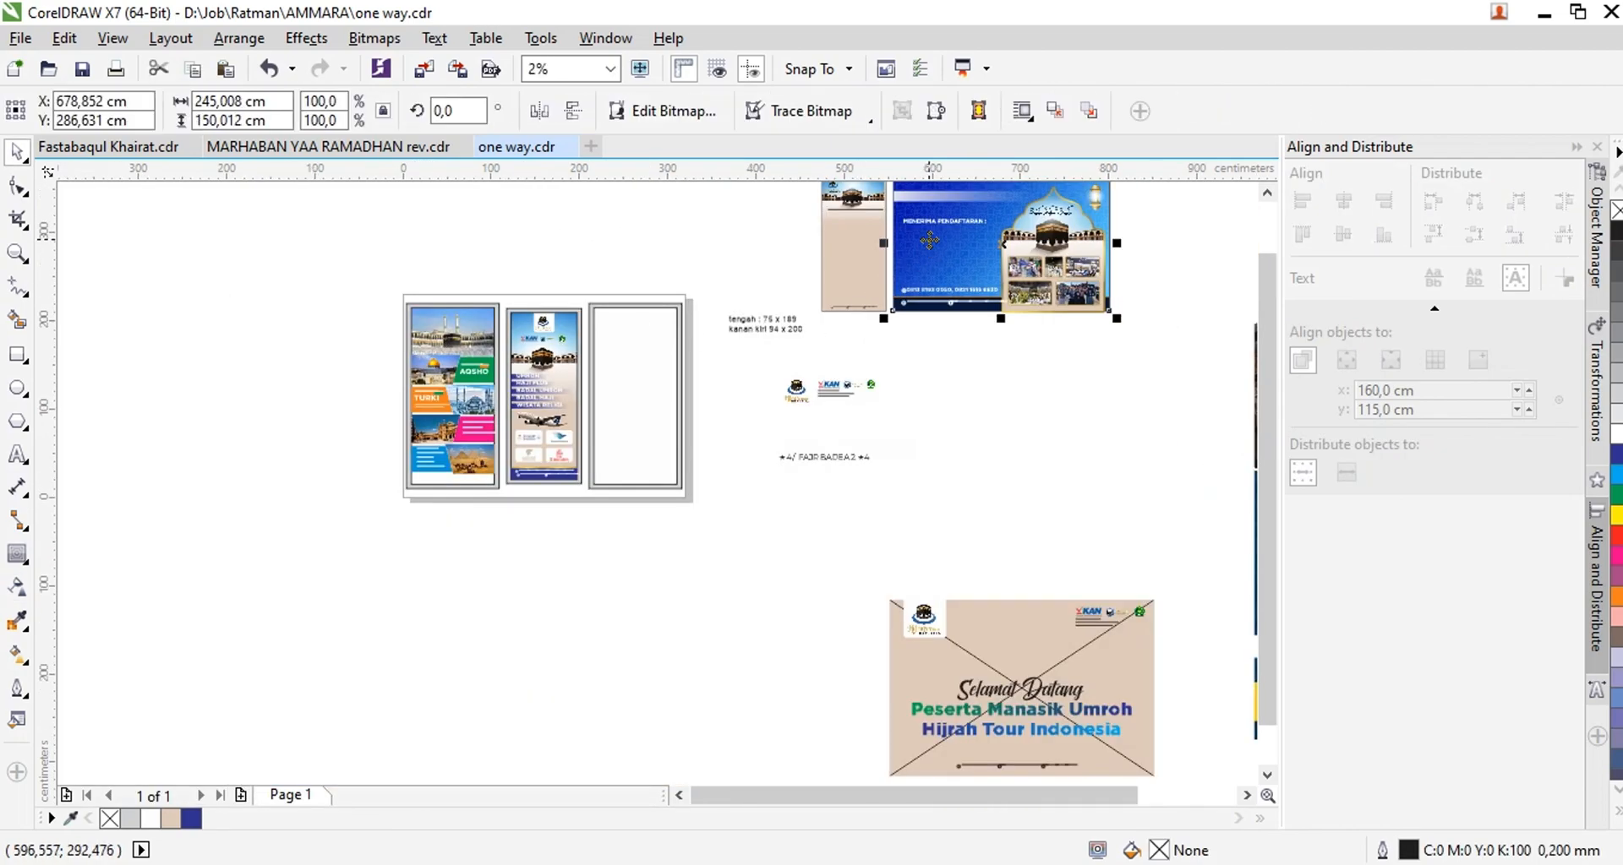
pyautogui.rightClick(928, 240)
pyautogui.click(912, 241)
pyautogui.moveTo(911, 241); pyautogui.dragTo(992, 459)
pyautogui.hotkey('ctrl', 'z')
pyautogui.moveTo(1005, 254); pyautogui.dragTo(1041, 472)
pyautogui.rightClick(1040, 472)
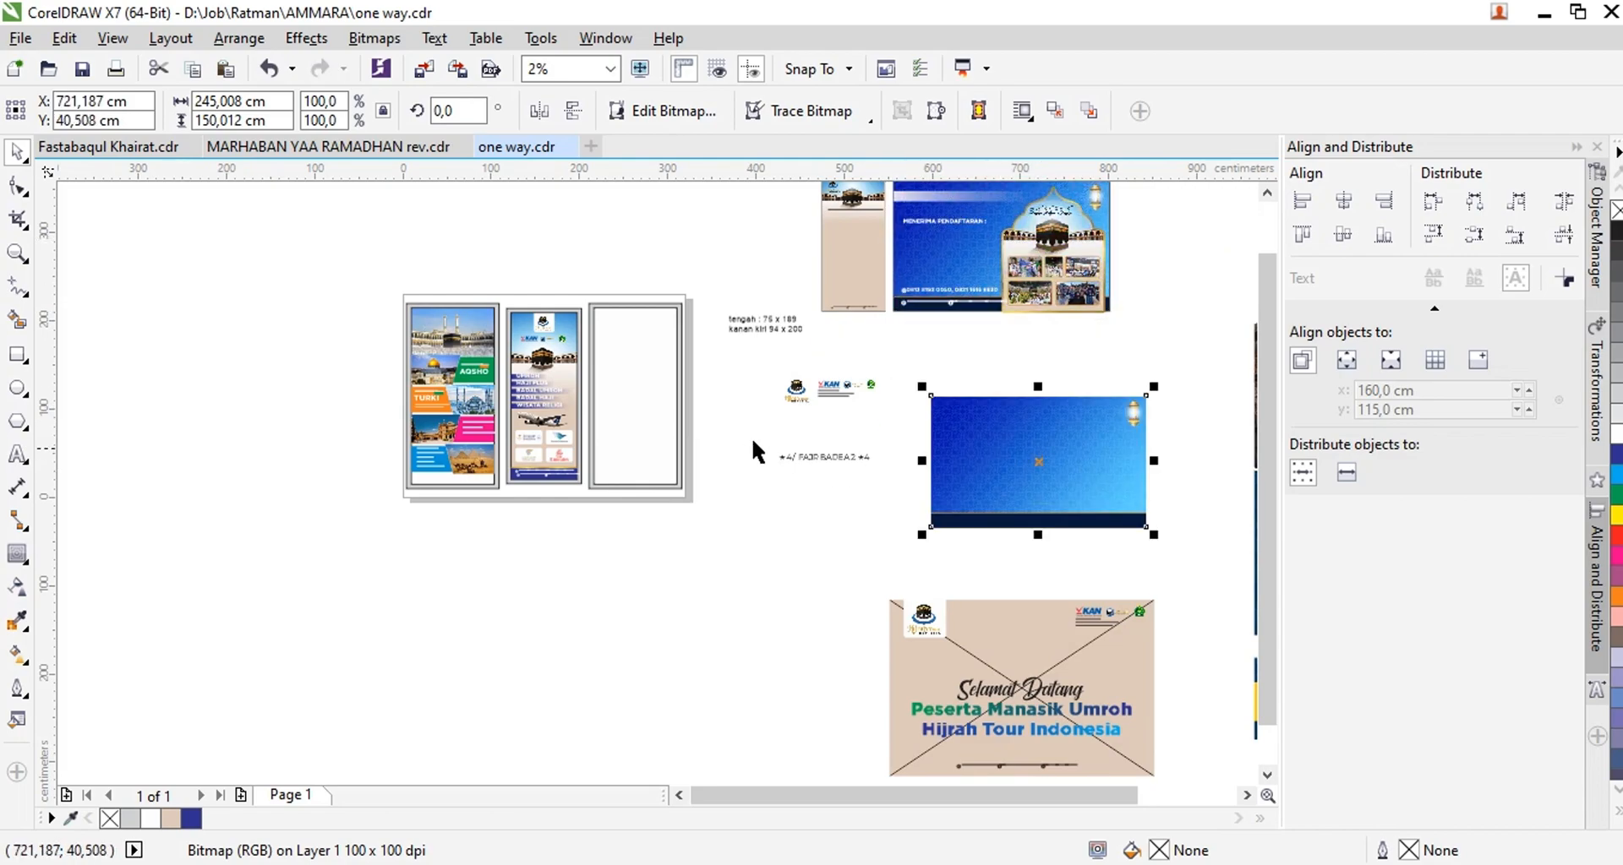
# PowerClip the copied blue background into the left panel and open the panel's contents for editing
pyautogui.click(409, 394)
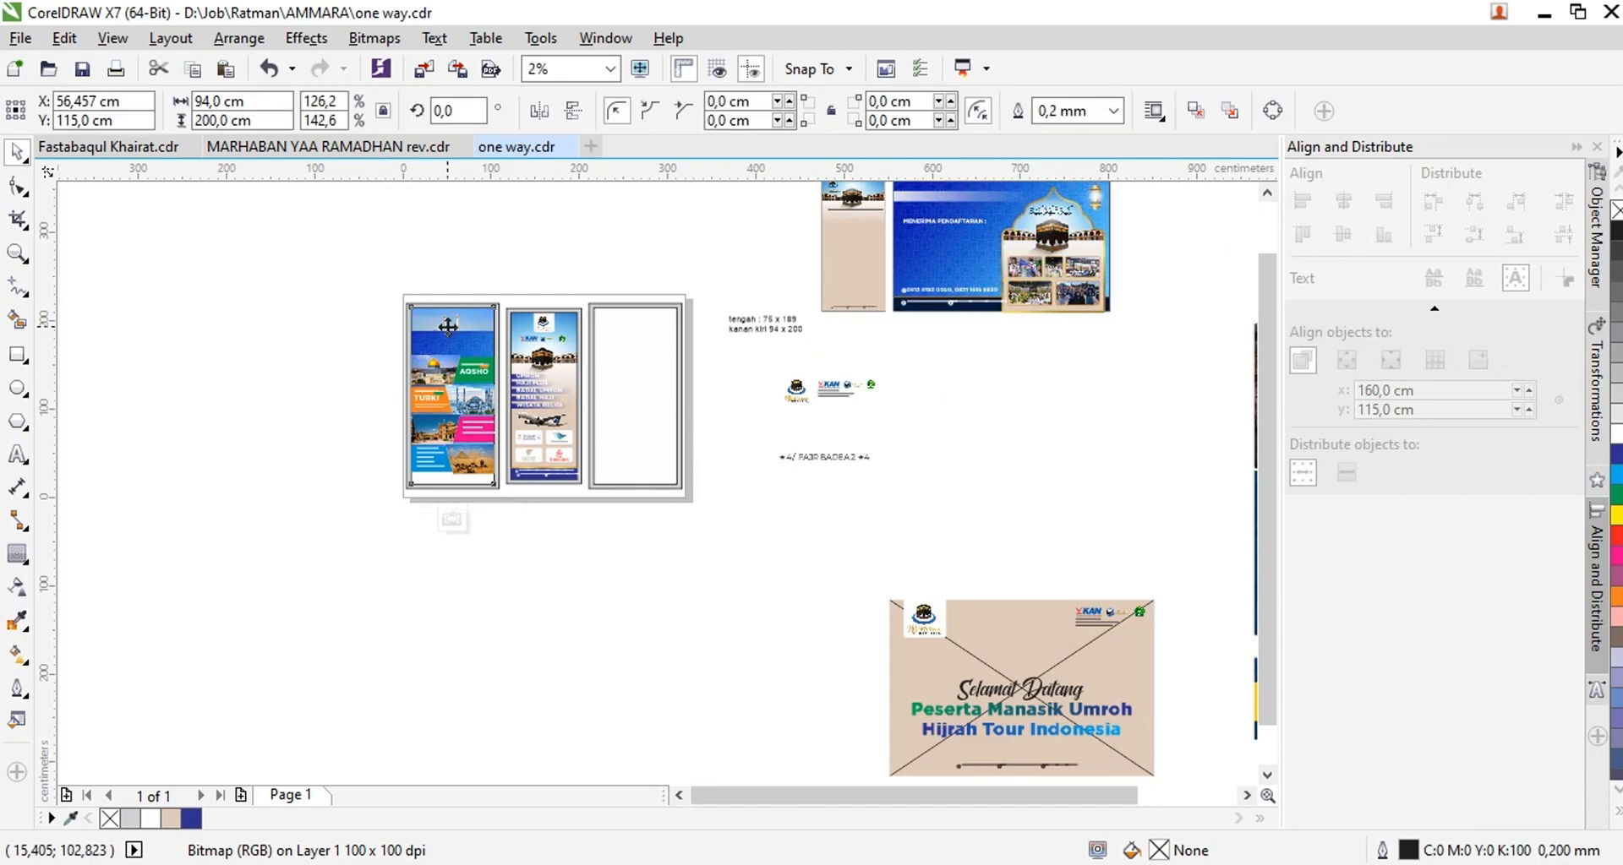
pyautogui.keyDown('ctrl'); pyautogui.click(448, 328); pyautogui.keyUp('ctrl')
pyautogui.scroll(2, 448, 335)
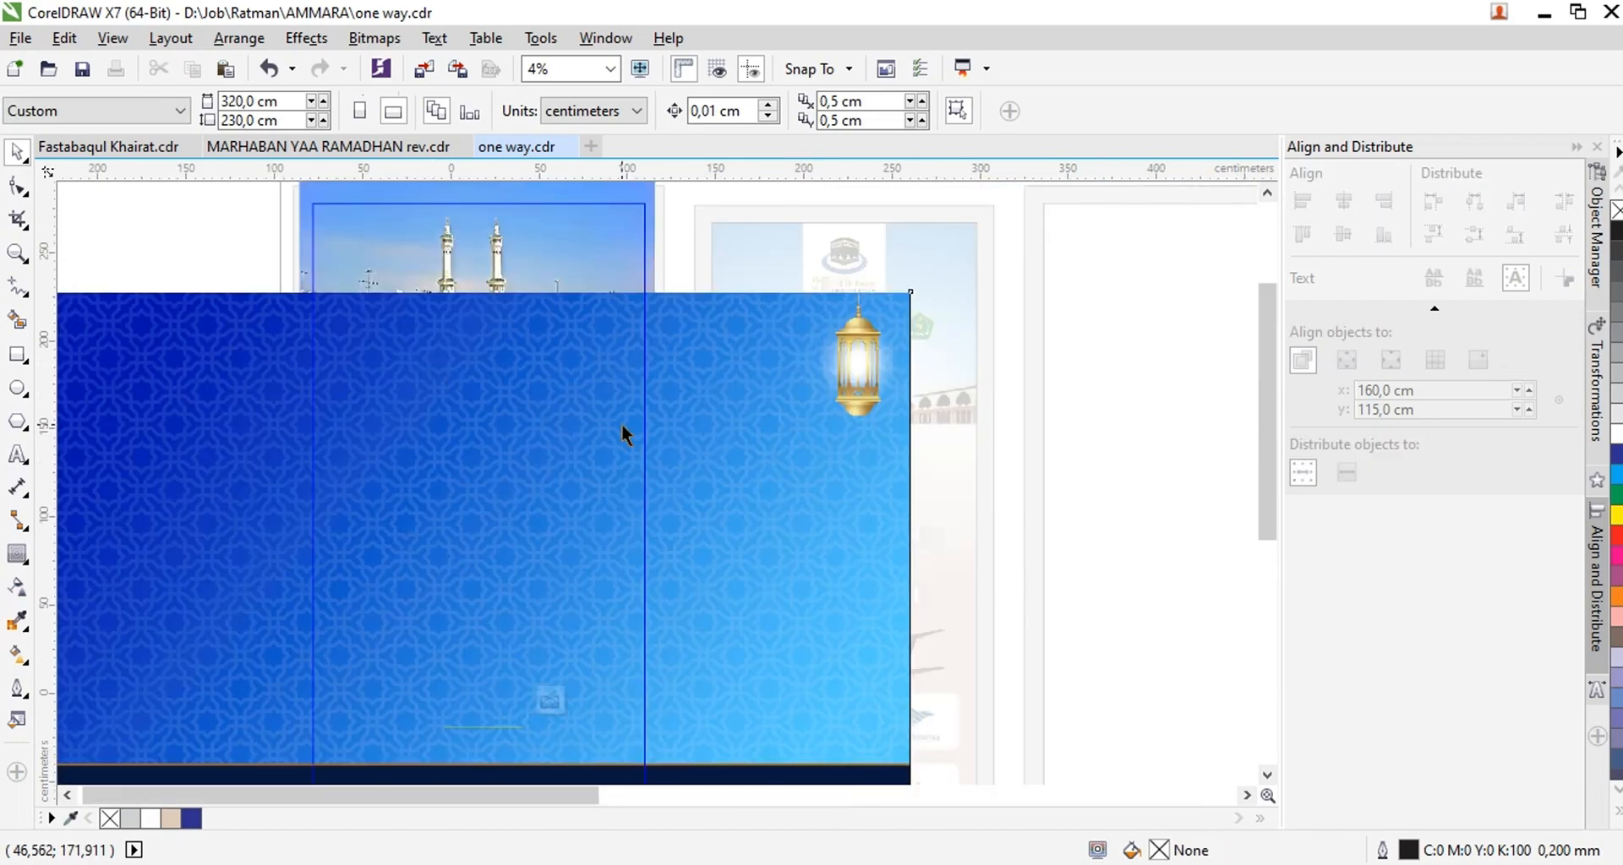
# Send the blue background behind the Kaaba photo, enlarge it to about 339 × 207 cm, and finish editing the contents
pyautogui.scroll(-1, 621, 424)
pyautogui.click(621, 423)
pyautogui.hotkey('shift', 'pagedown')
pyautogui.moveTo(774, 630); pyautogui.dragTo(860, 710)
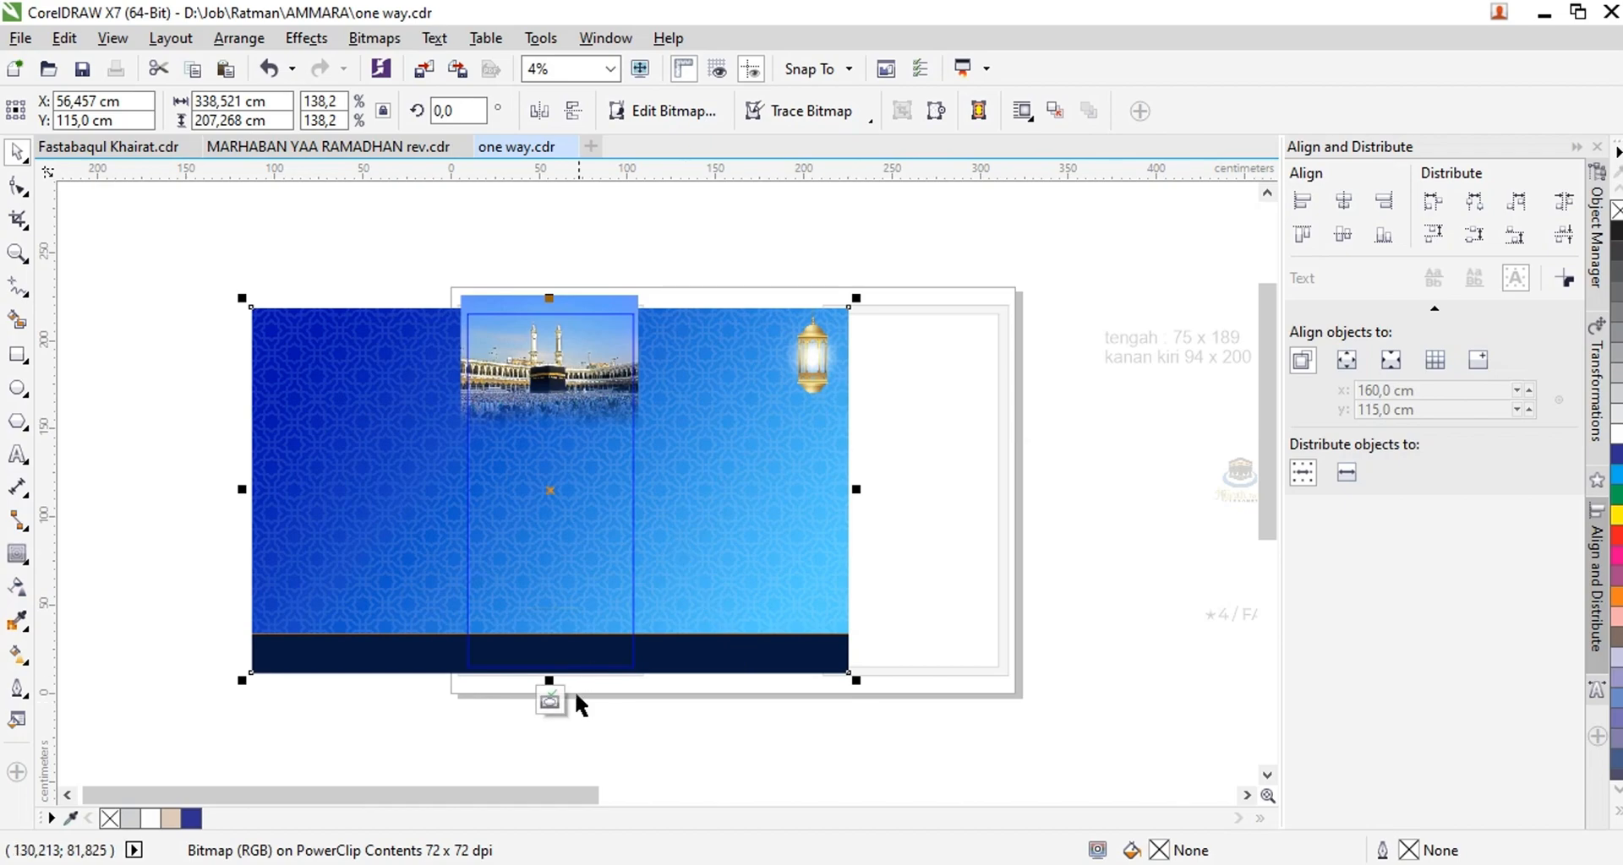
pyautogui.click(550, 702)
# Paste another copy of the blue background, centre it horizontally on the right panel, and cut it from there
pyautogui.press('Escape')
pyautogui.hotkey('ctrl', 'v')
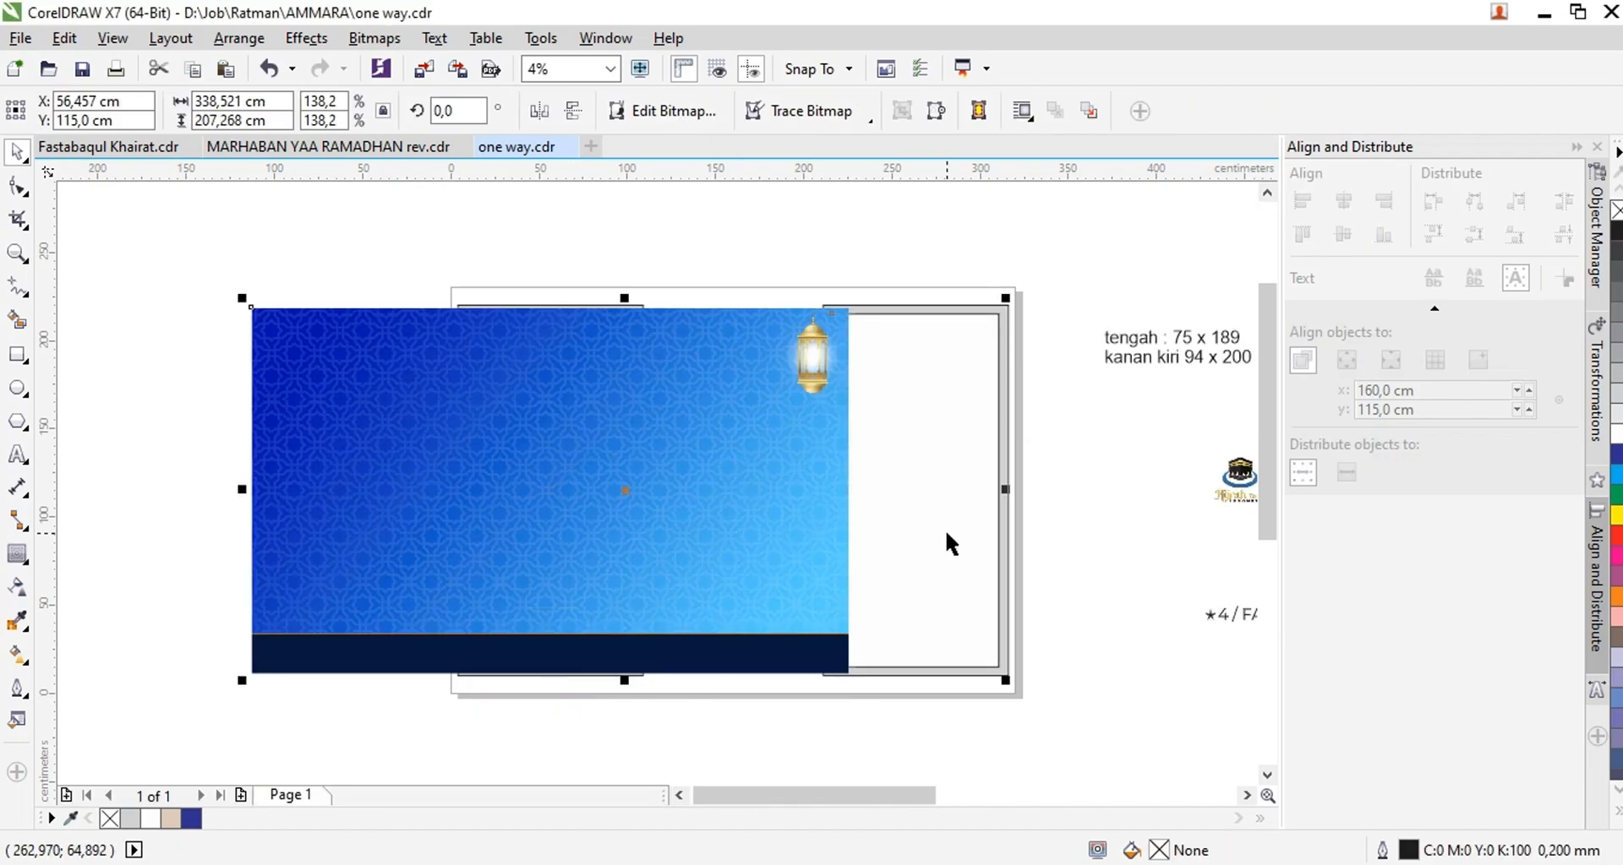
pyautogui.keyDown('shift'); pyautogui.click(945, 534); pyautogui.keyUp('shift')
pyautogui.press('c')
pyautogui.click(985, 749)
pyautogui.click(1061, 571)
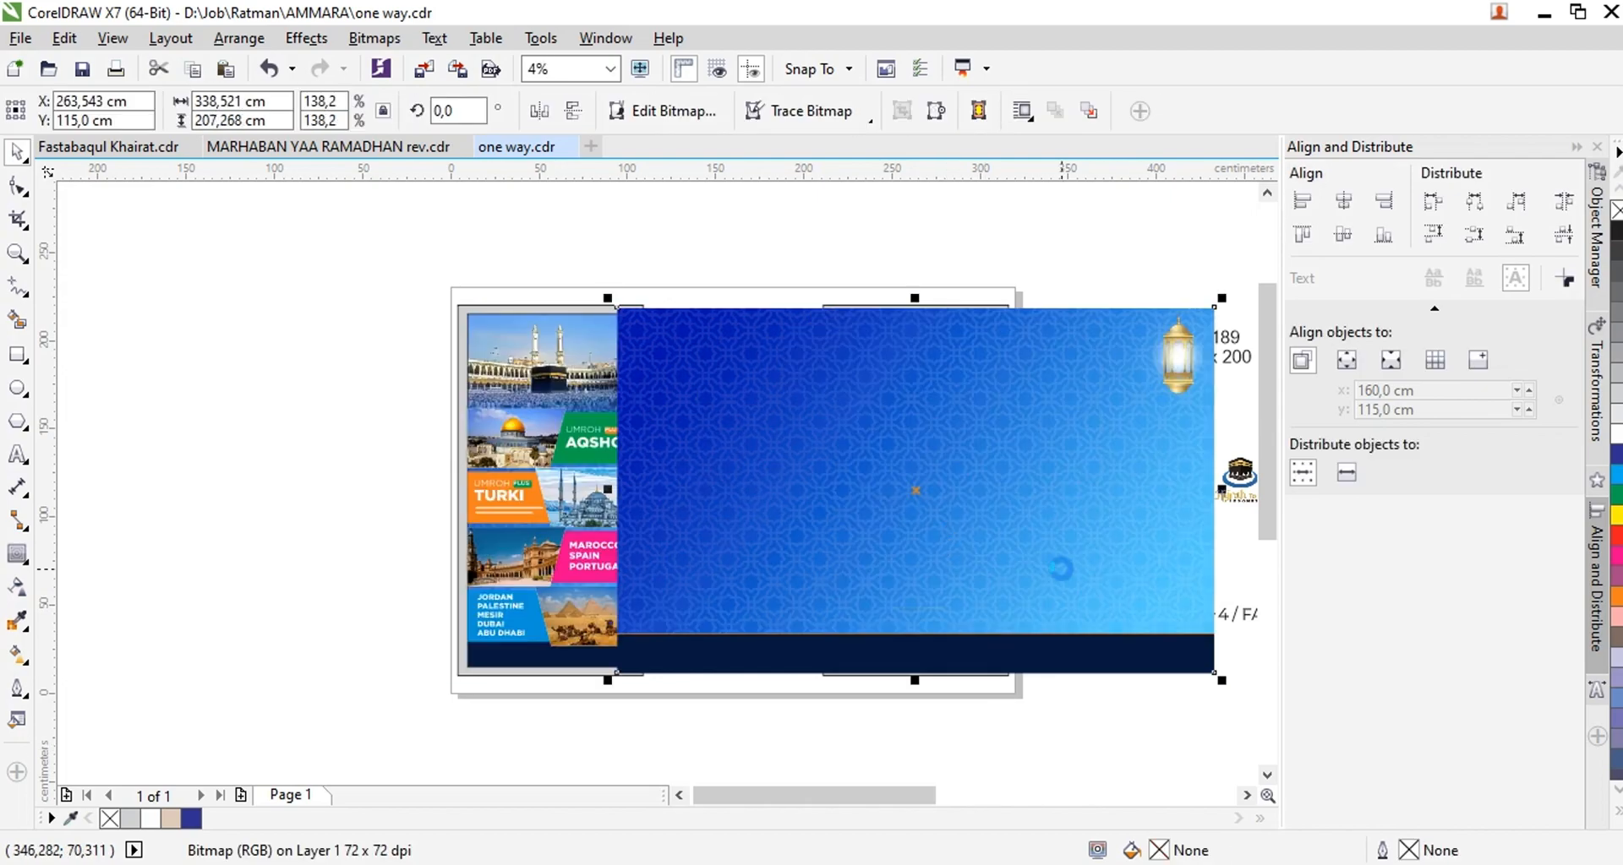
pyautogui.press('Delete')
# Place a small temporary rectangle inside the right panel as PowerClip content and open those contents for editing
pyautogui.press('F6')
pyautogui.moveTo(145, 385); pyautogui.dragTo(222, 469)
pyautogui.click(918, 472)
pyautogui.press('e')
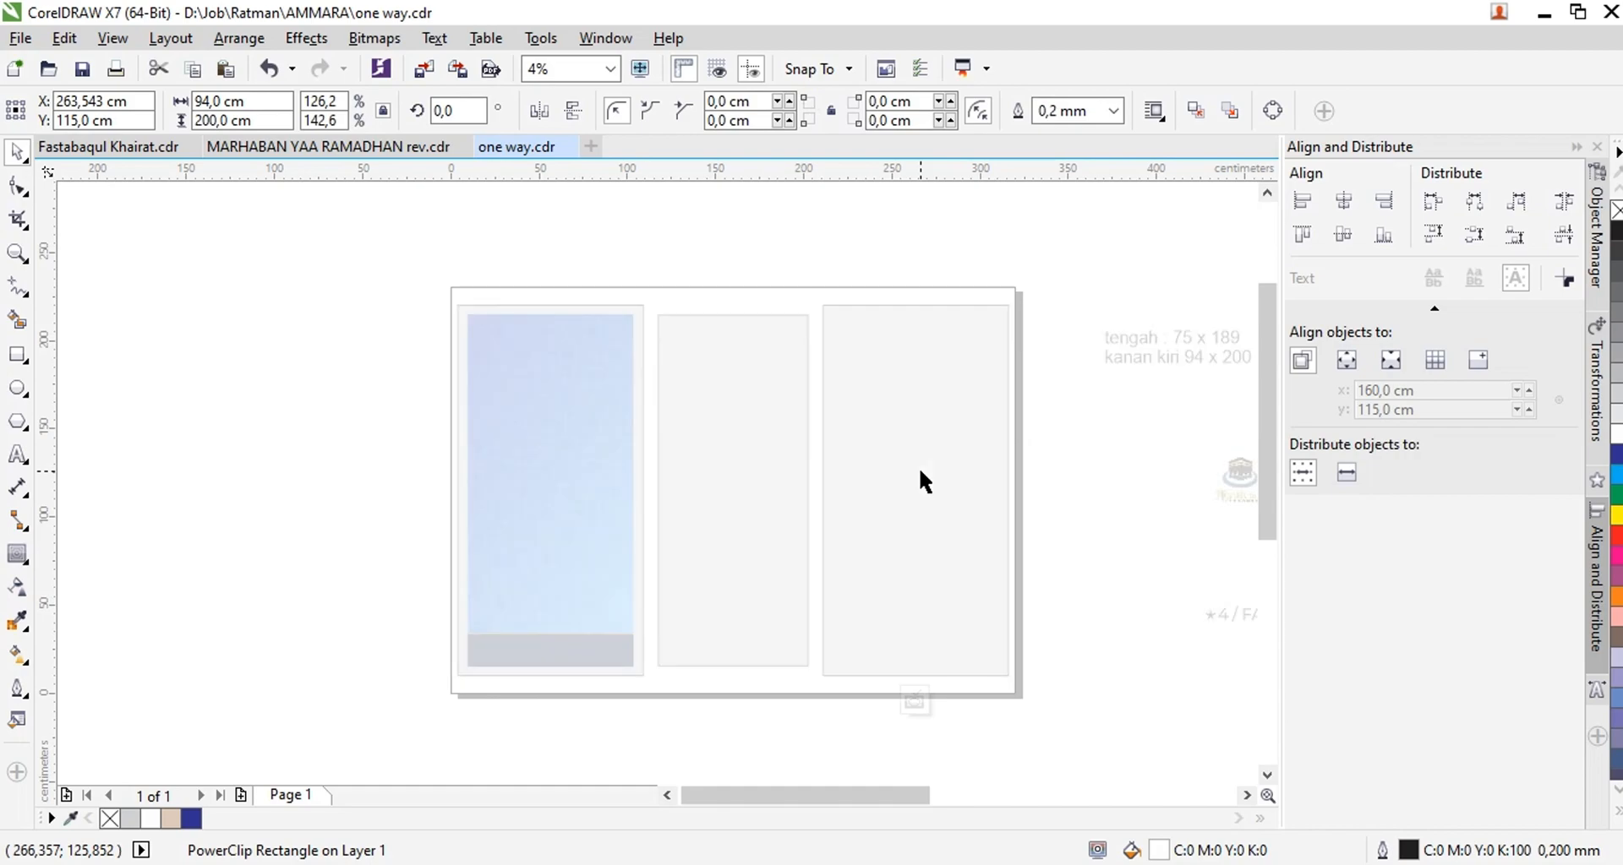
# Replace the temporary rectangle inside the right panel with the cut blue background and finish editing the contents
pyautogui.click(920, 471)
pyautogui.press('Delete')
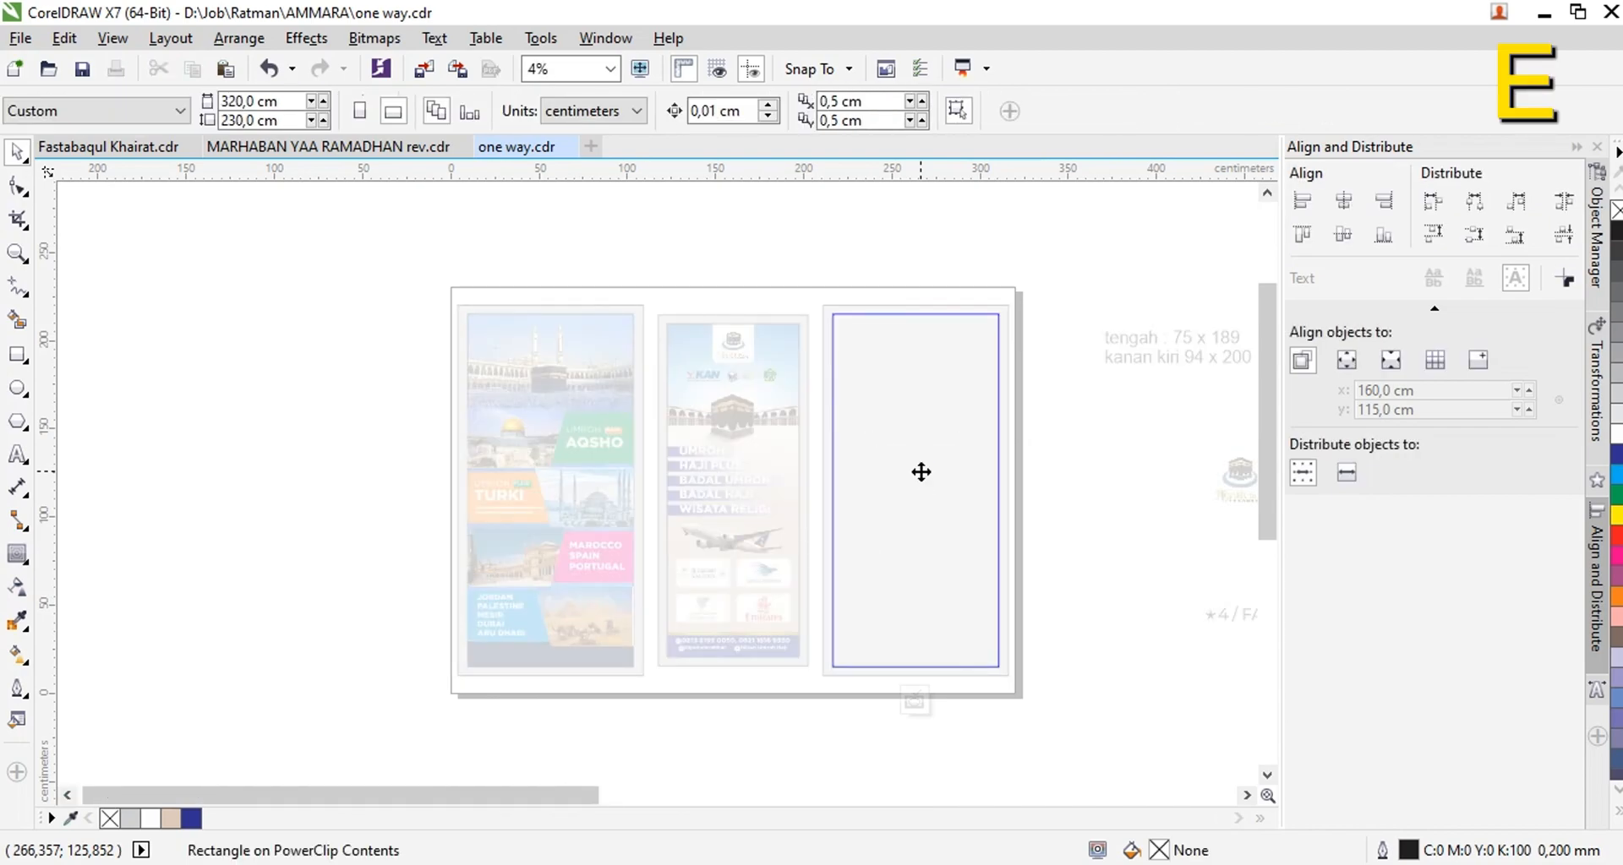
pyautogui.hotkey('ctrl', 'v')
pyautogui.click(916, 701)
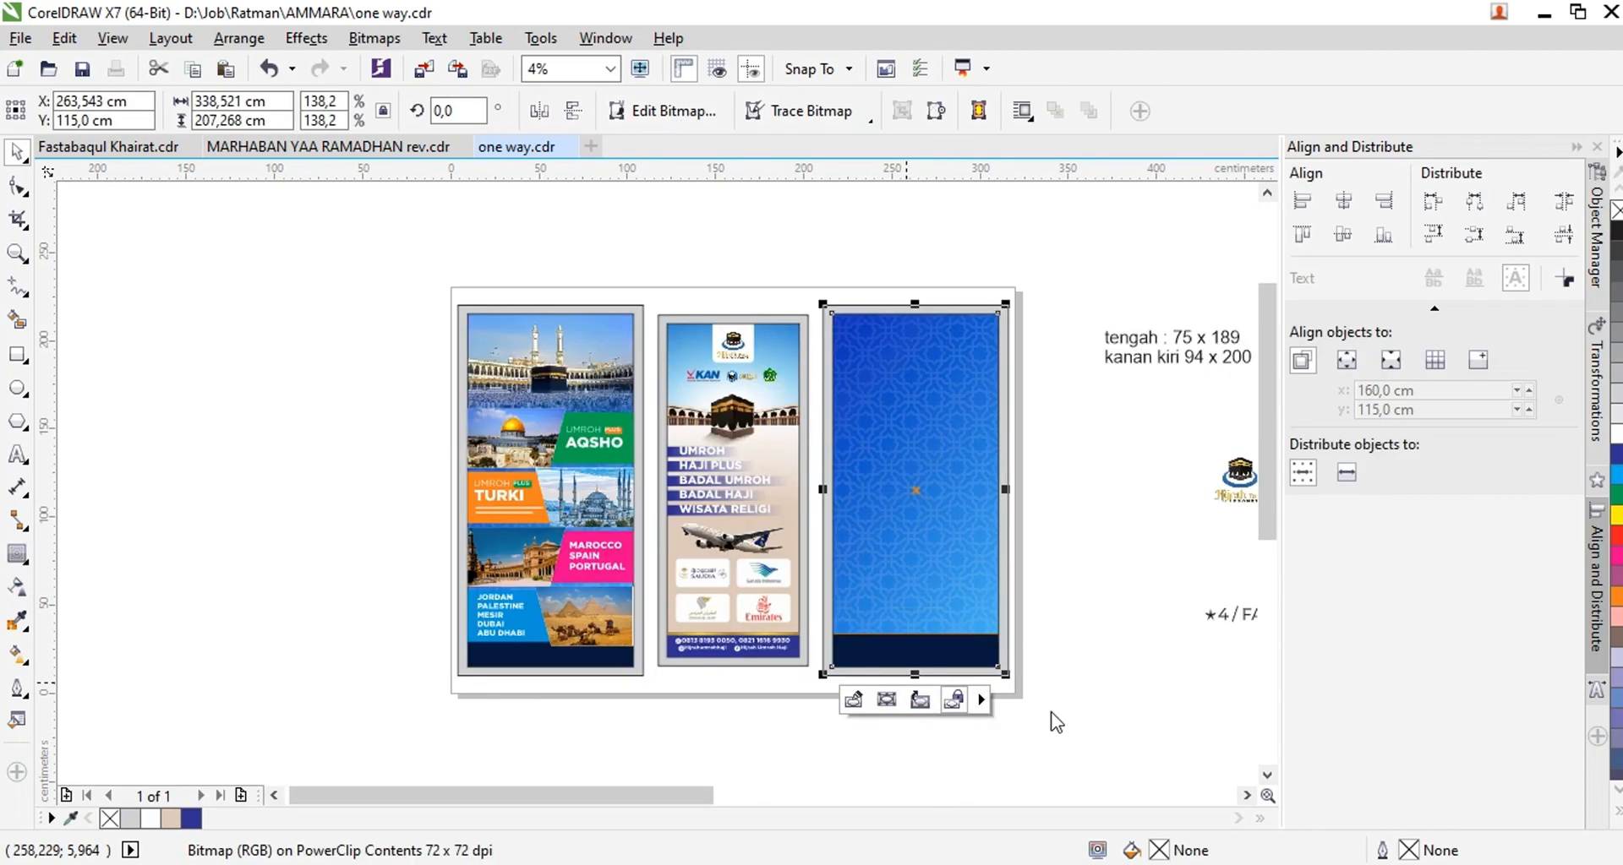
pyautogui.press('Escape')
# Move the five gold-framed pilgrim photos from the wide reference banner onto the right panel and bring them to the front
pyautogui.scroll(-1, 465, 493)
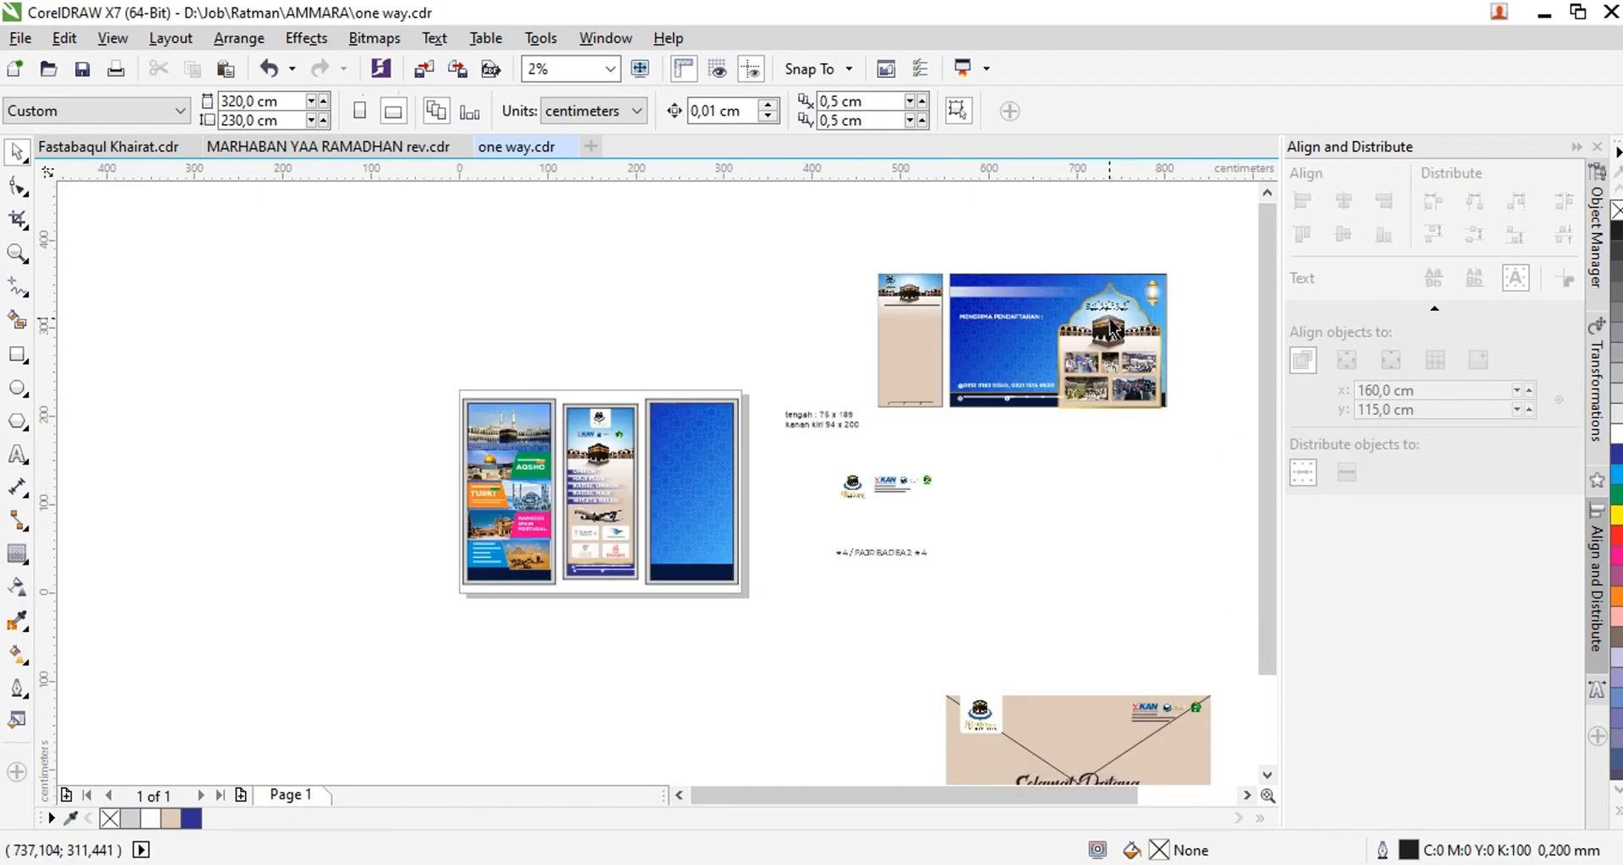
pyautogui.scroll(1, 1059, 321)
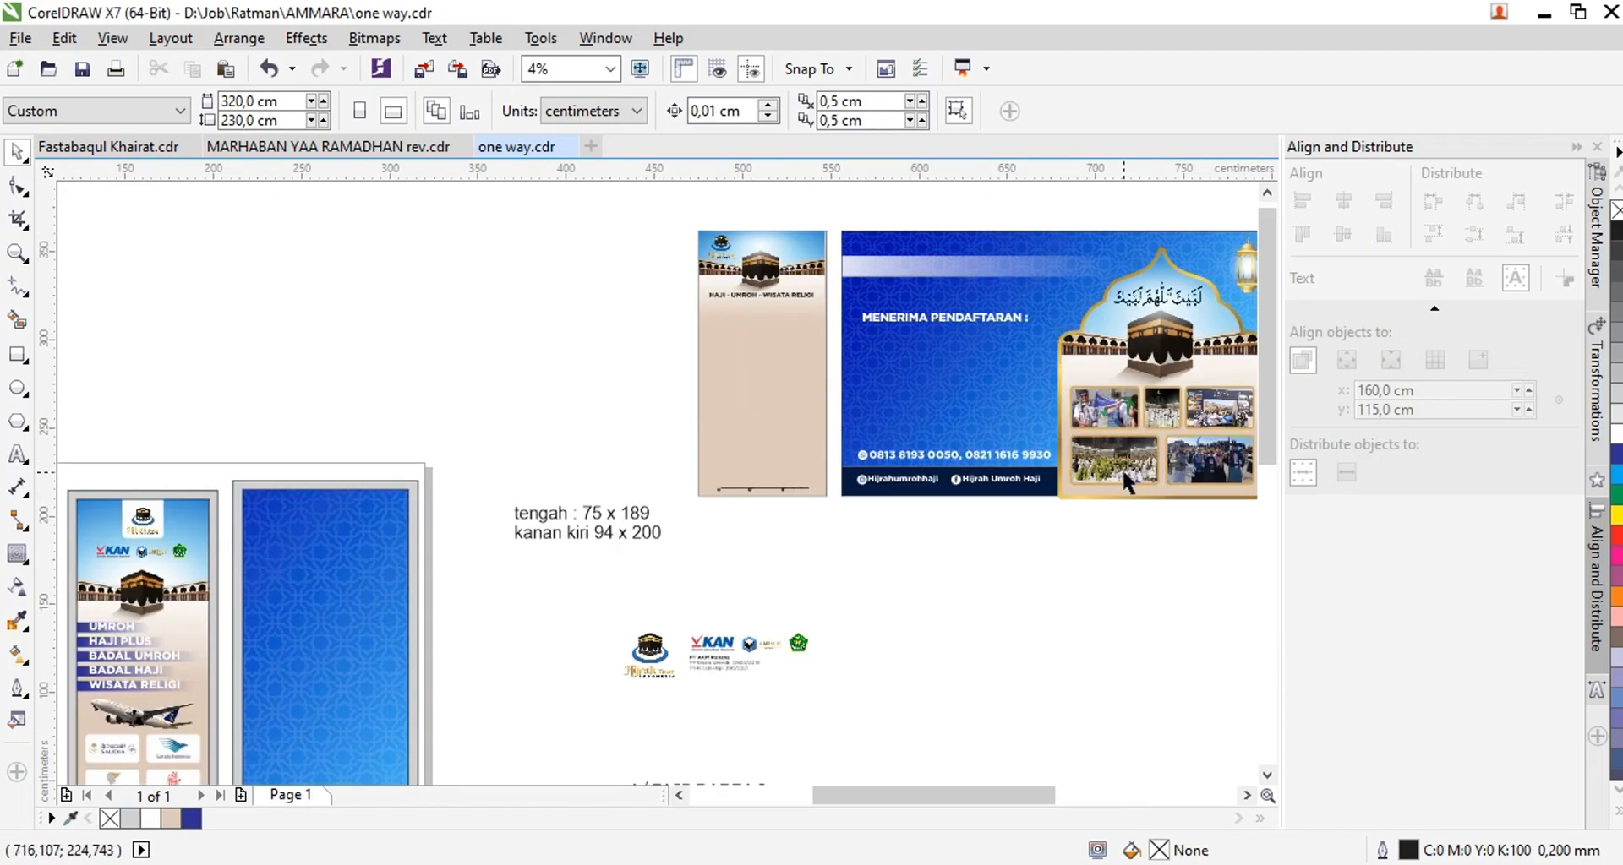
pyautogui.scroll(-1, 1122, 469)
pyautogui.moveTo(1230, 526); pyautogui.dragTo(720, 518)
pyautogui.scroll(2, 749, 551)
pyautogui.hotkey('shift', 'pageup')
pyautogui.scroll(-1, 839, 473)
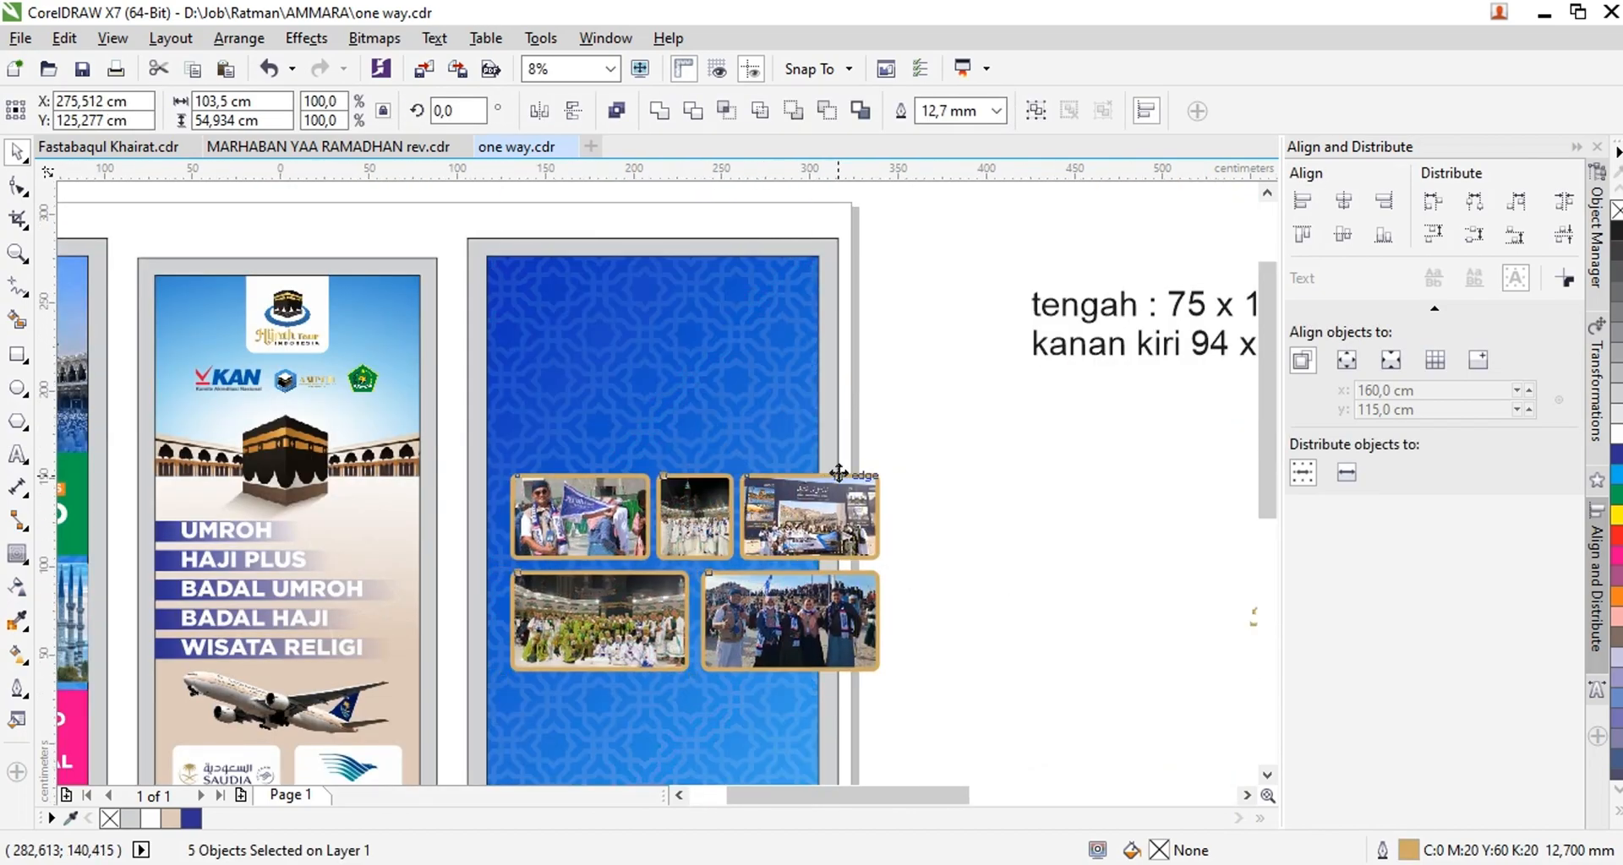
# Scale the five photos to about 79.5 cm wide within the right panel and set their outline width to 5.0 mm
pyautogui.scroll(1, 856, 605)
pyautogui.moveTo(860, 538); pyautogui.dragTo(783, 508)
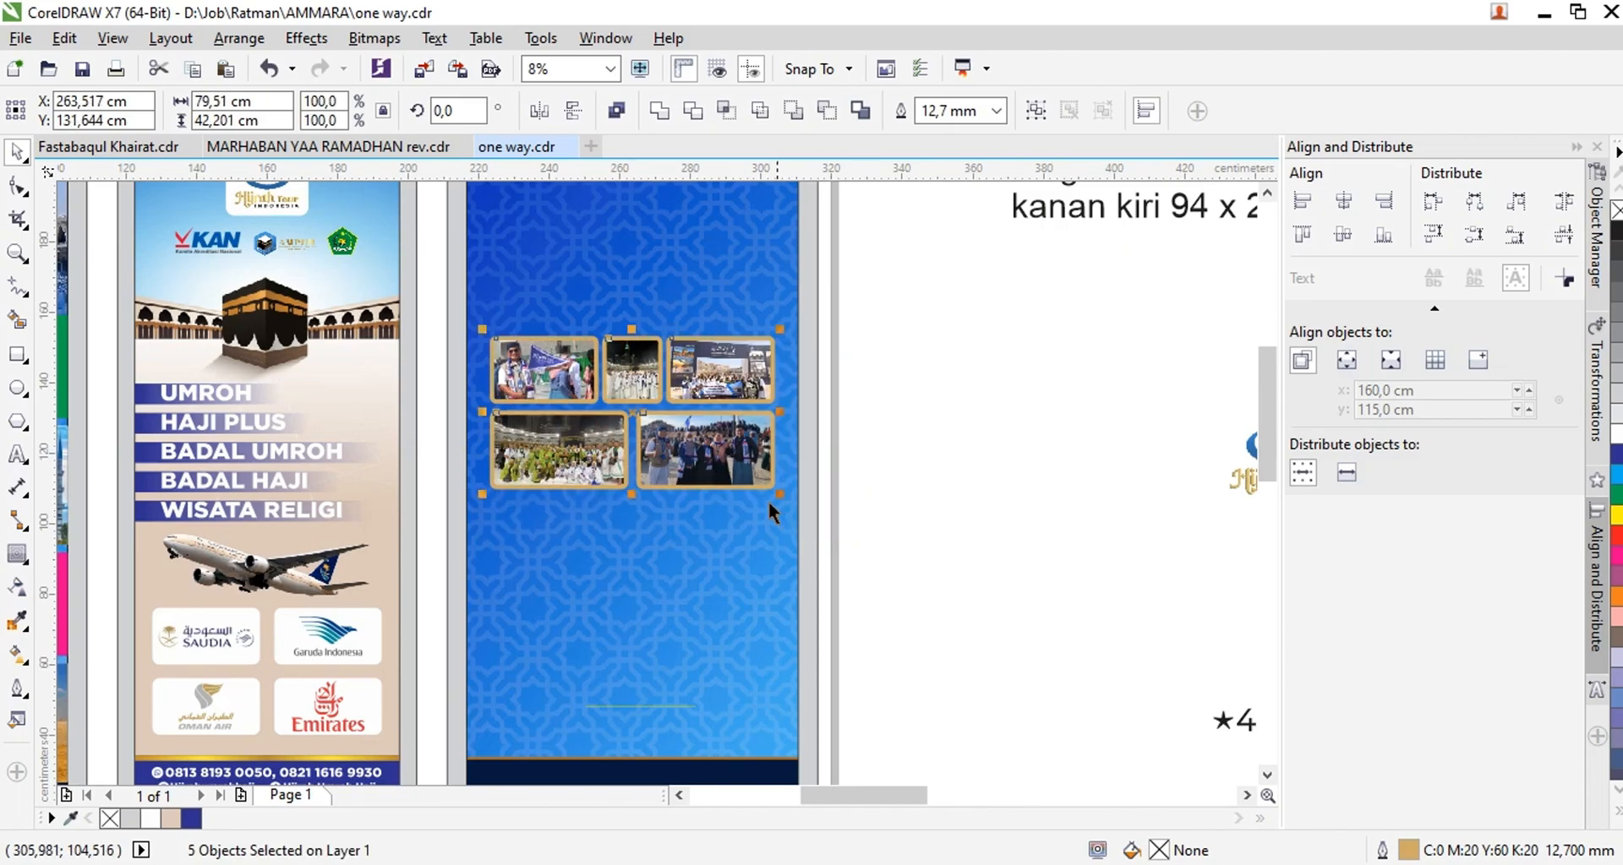
pyautogui.scroll(1, 783, 509)
pyautogui.click(997, 110)
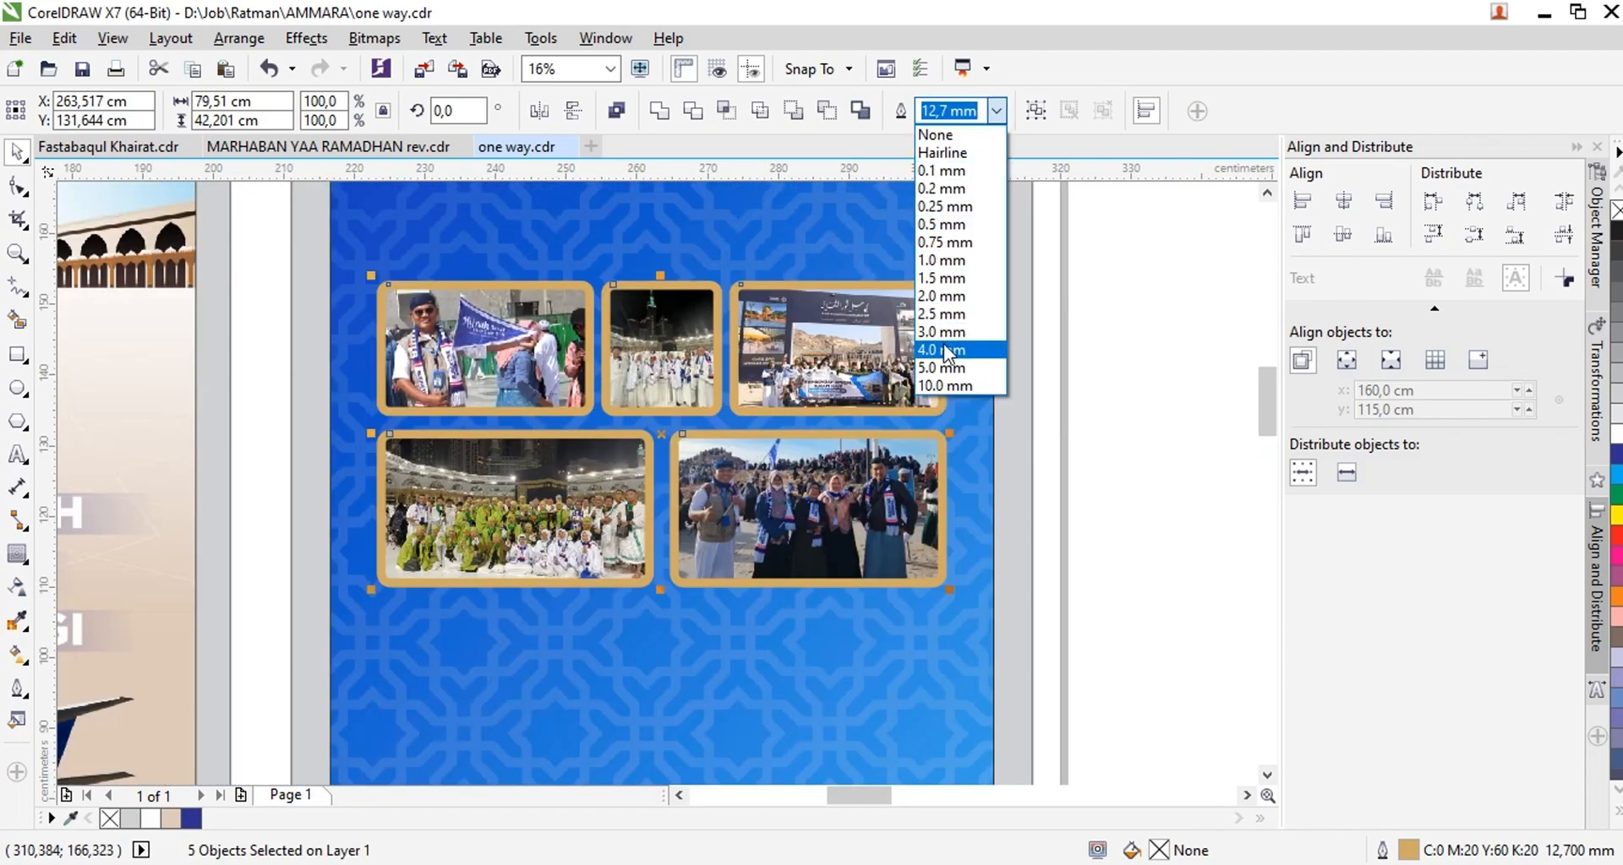
pyautogui.click(947, 350)
pyautogui.scroll(-1, 877, 514)
pyautogui.click(876, 513)
pyautogui.moveTo(736, 462); pyautogui.dragTo(584, 542)
pyautogui.hotkey('ctrl', 'z')
# Reselect the five photos as one group and centre them horizontally on the right panel
pyautogui.moveTo(925, 547); pyautogui.dragTo(454, 334)
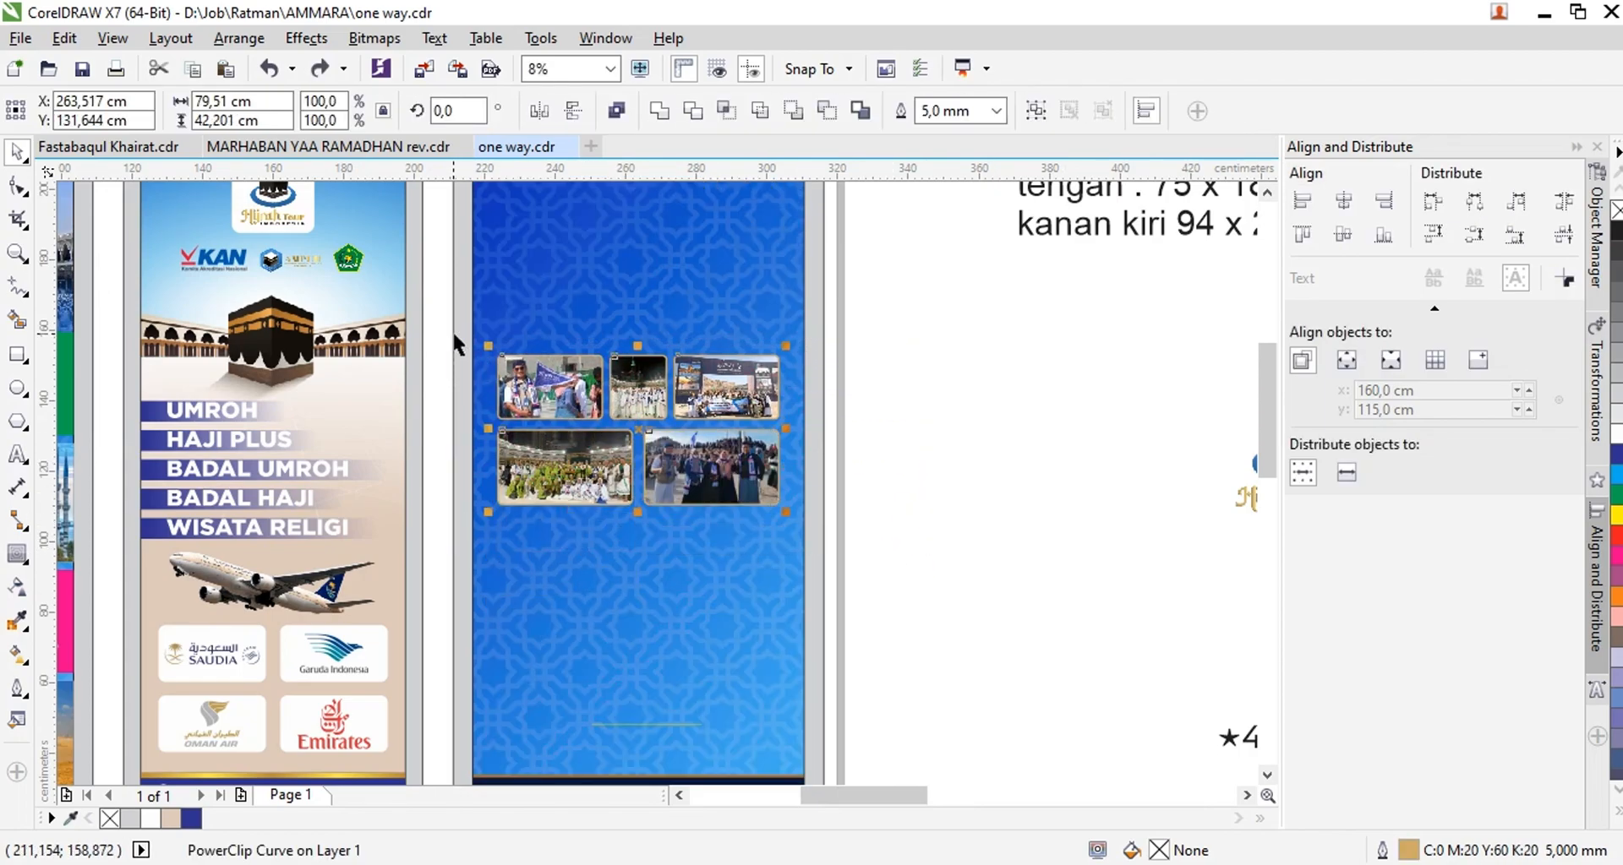
pyautogui.click(623, 305)
pyautogui.scroll(-1, 630, 361)
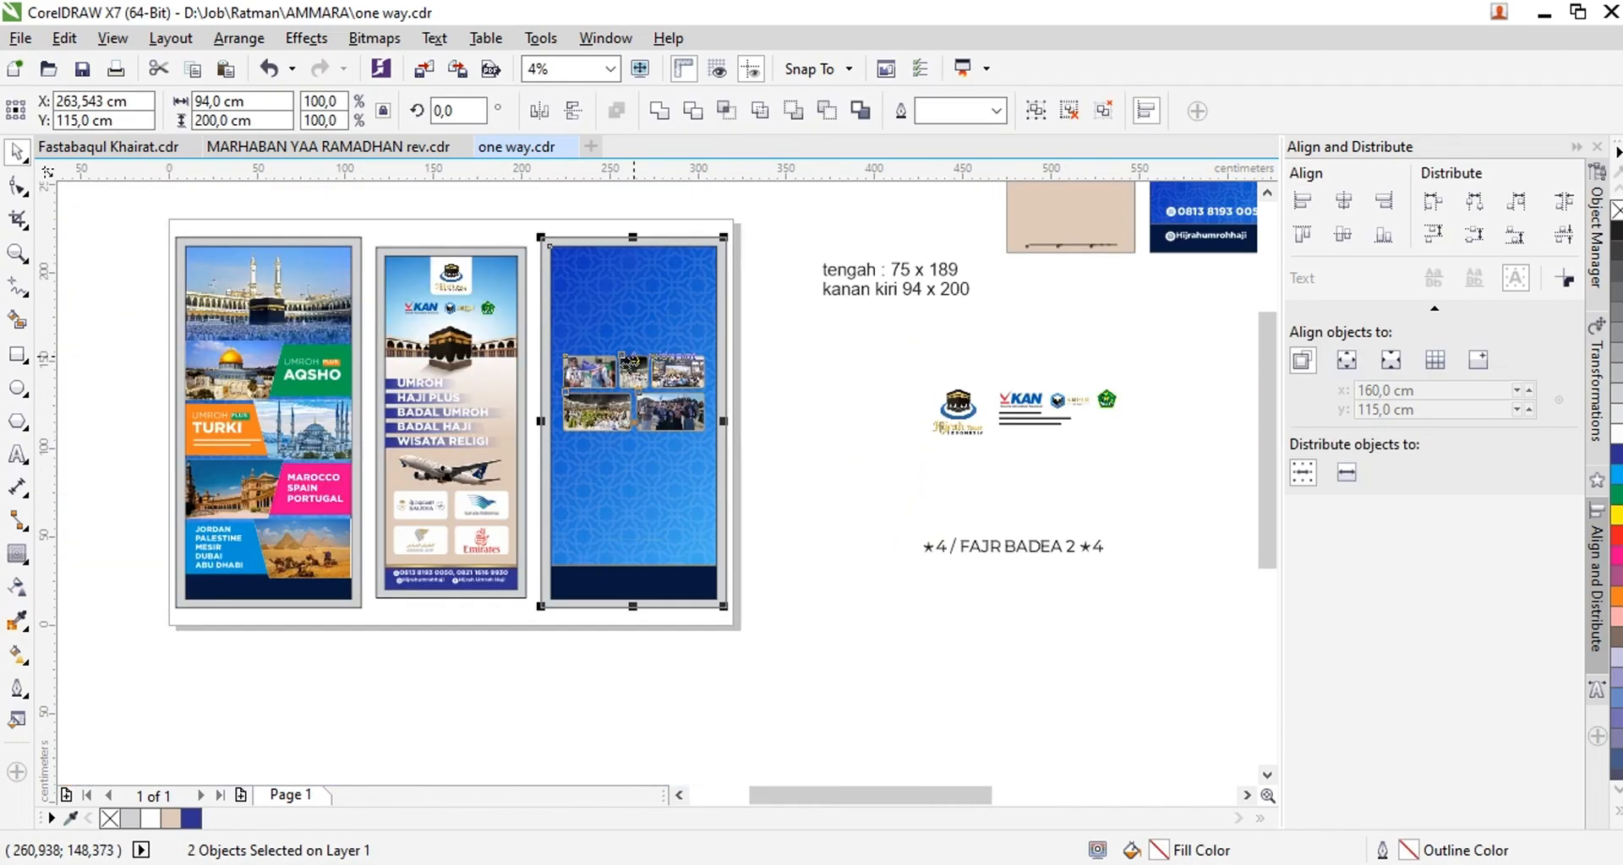
pyautogui.click(798, 378)
# Look over the tall flyer and the other reference designs for more content for the right panel
pyautogui.scroll(-1, 882, 448)
pyautogui.moveTo(1071, 796); pyautogui.dragTo(1132, 796)
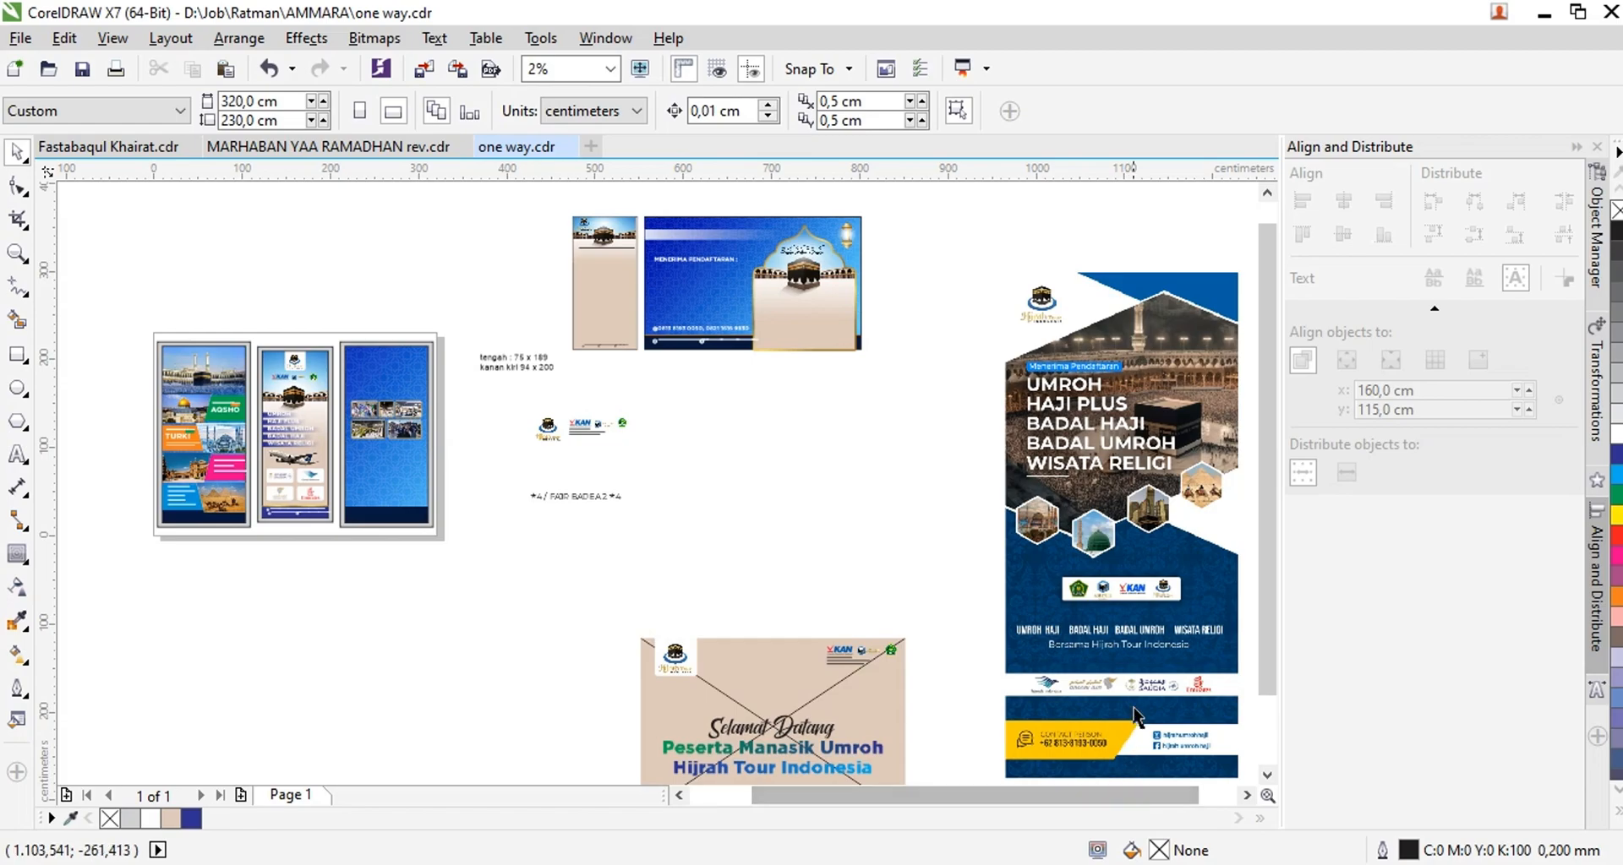
pyautogui.scroll(4, 1023, 642)
pyautogui.scroll(-1, 919, 572)
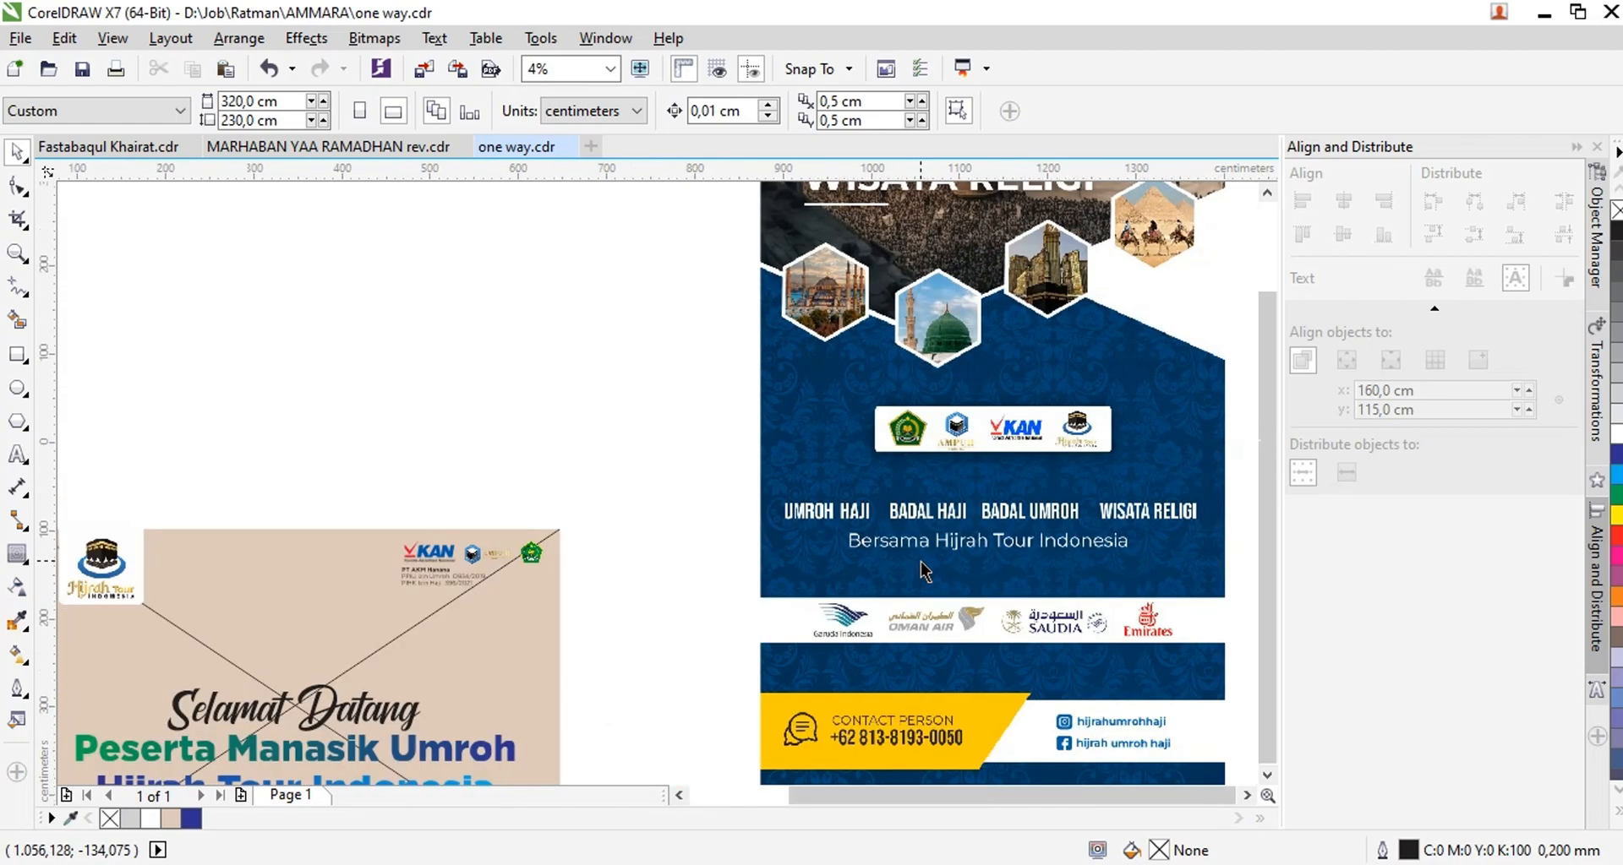
pyautogui.scroll(-1, 921, 561)
pyautogui.scroll(2, 946, 669)
pyautogui.scroll(-3, 1030, 630)
pyautogui.scroll(-1, 658, 475)
pyautogui.scroll(2, 657, 475)
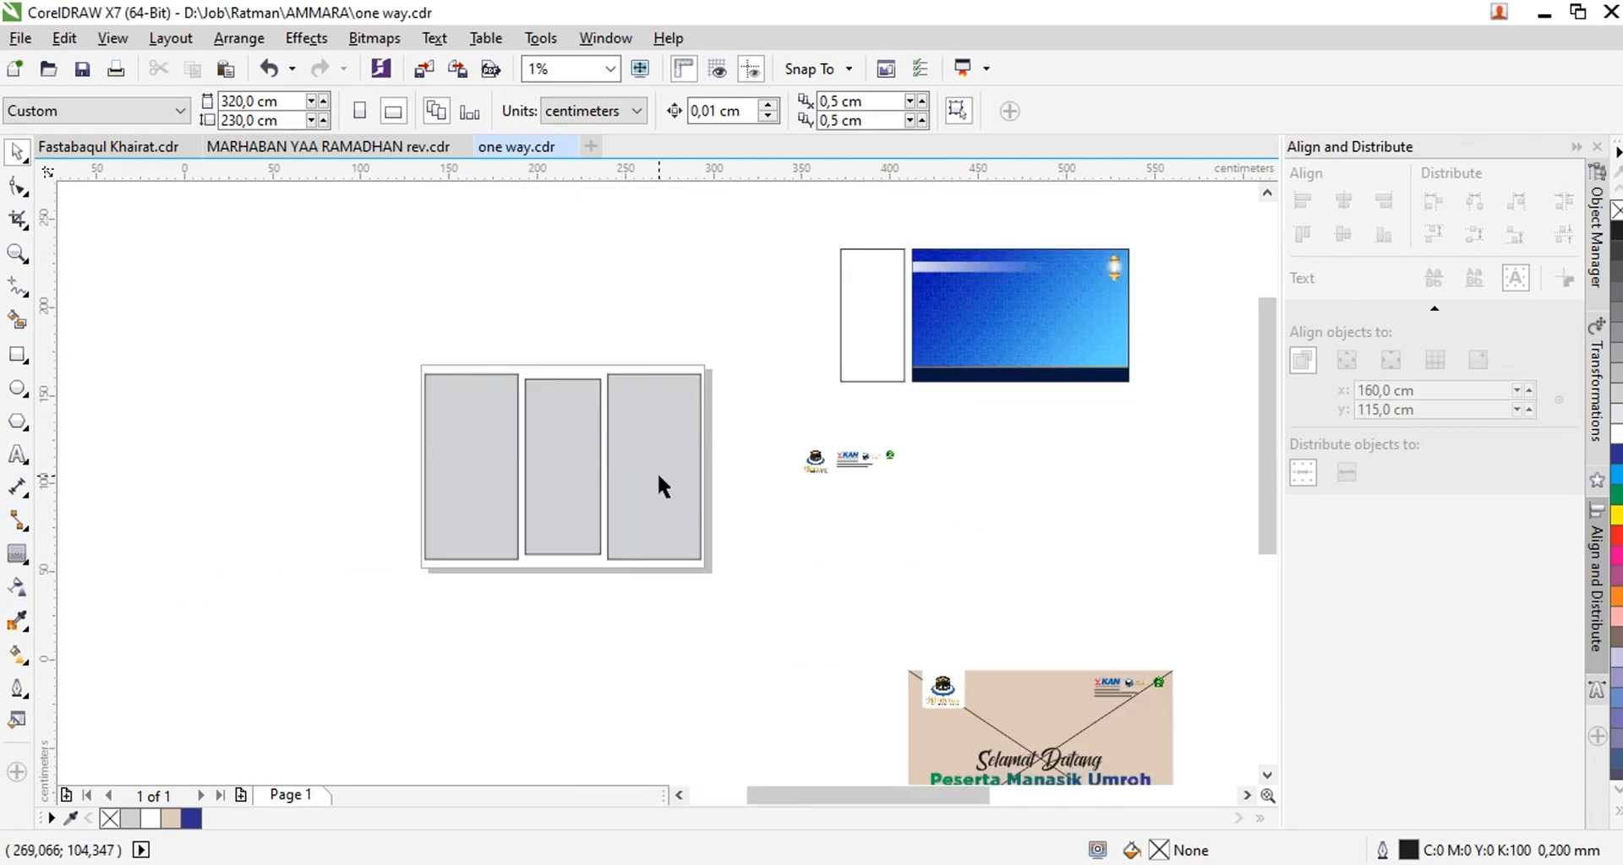
pyautogui.scroll(-1, 1040, 391)
# Move the Arabic calligraphy from the arch of the wide reference banner onto the right panel, centred above the photos
pyautogui.click(1076, 372)
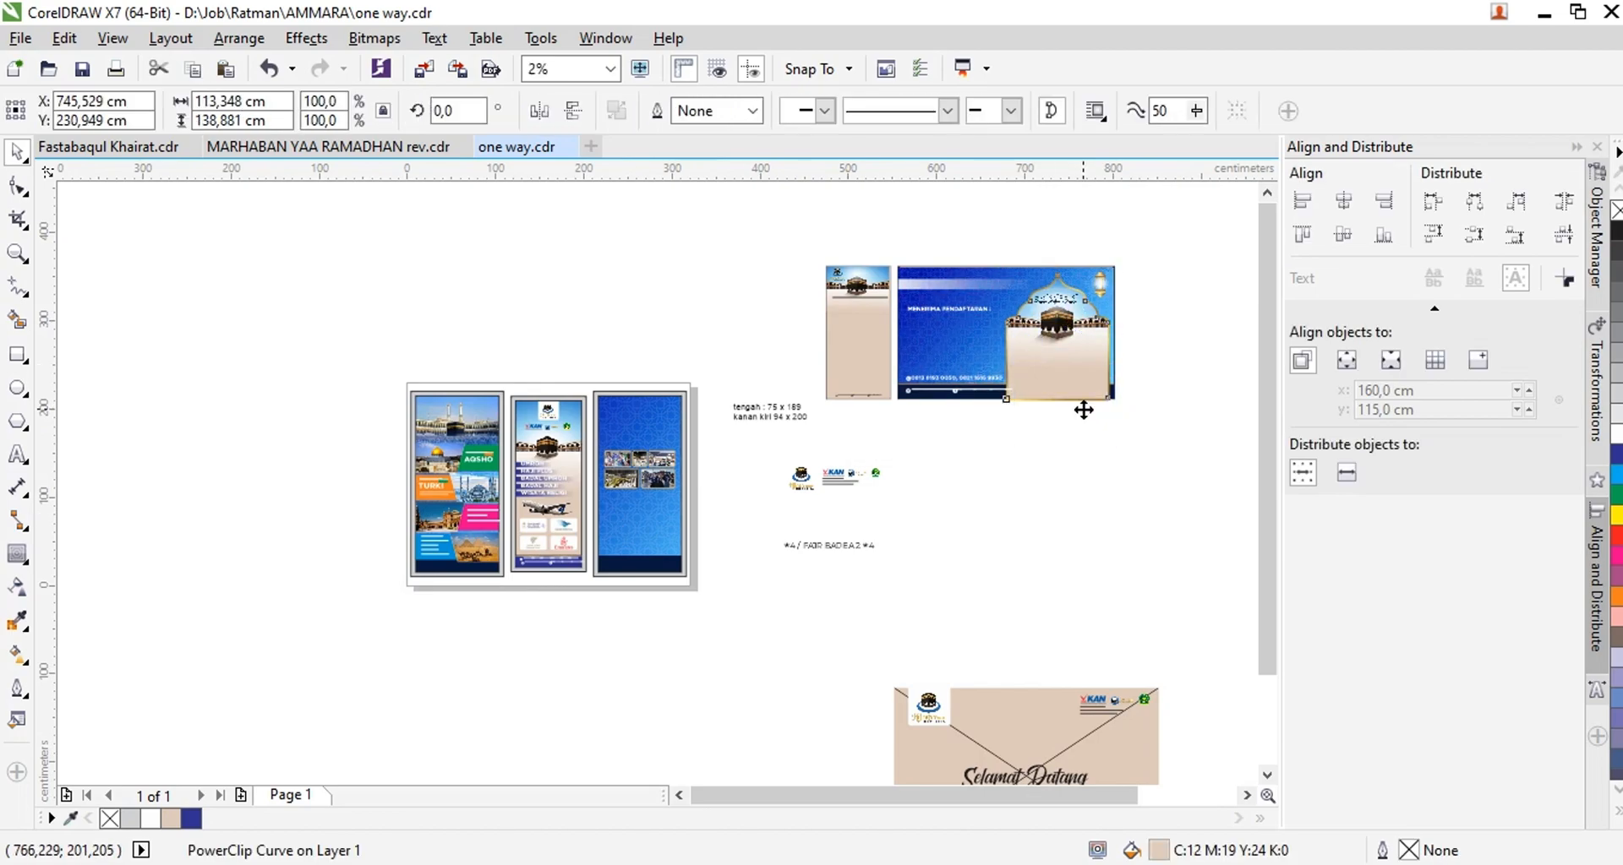
pyautogui.scroll(1, 1075, 291)
pyautogui.scroll(2, 1021, 257)
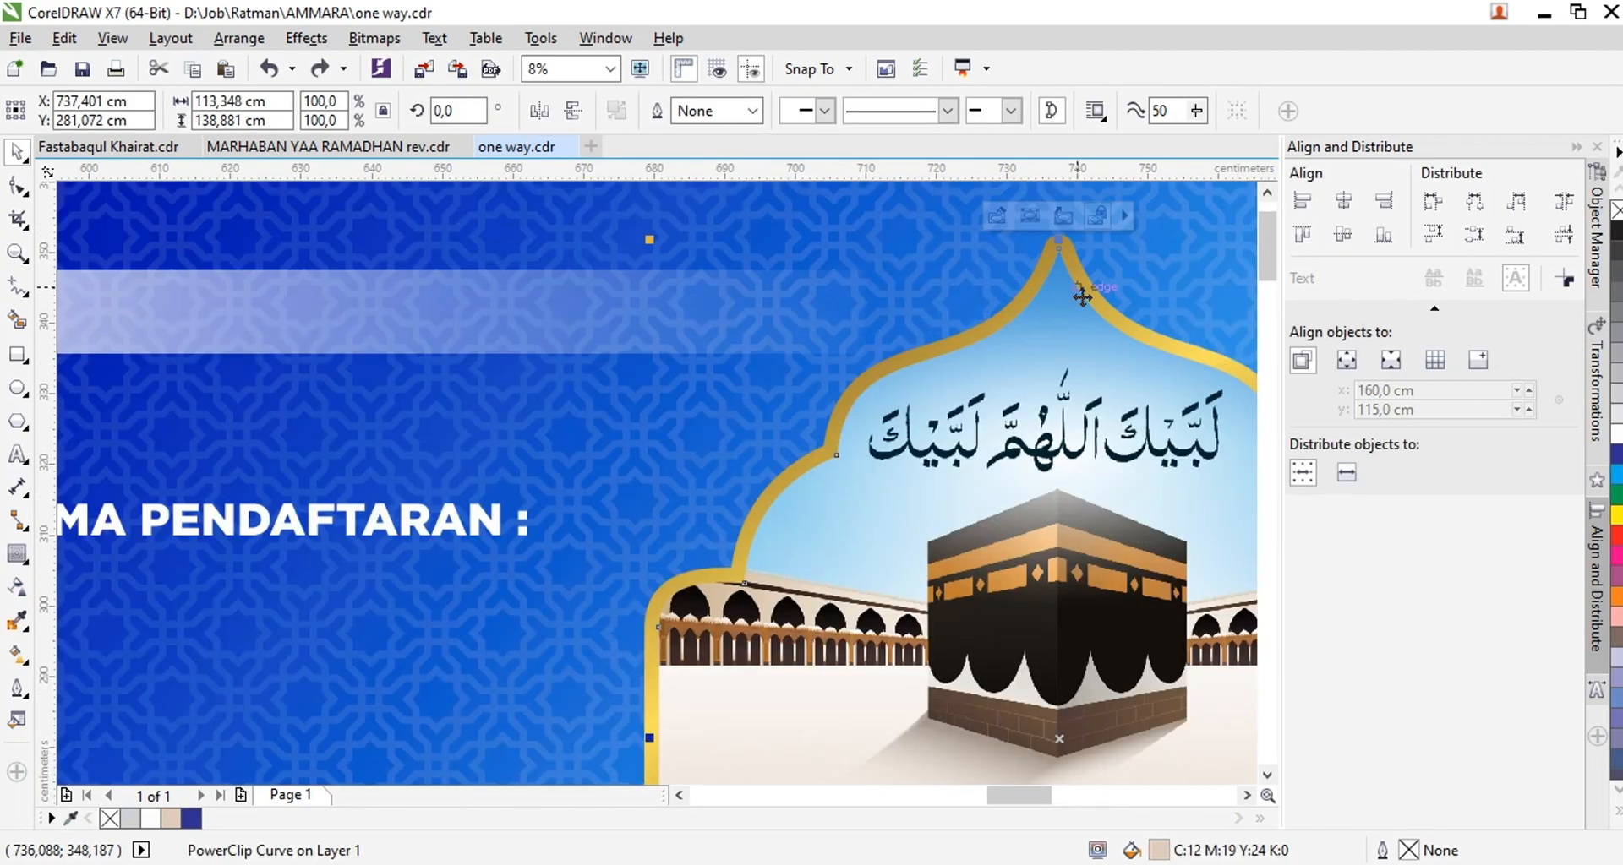
pyautogui.keyDown('shift'); pyautogui.click(1112, 314); pyautogui.keyUp('shift')
pyautogui.click(1117, 428)
pyautogui.scroll(-2, 1116, 428)
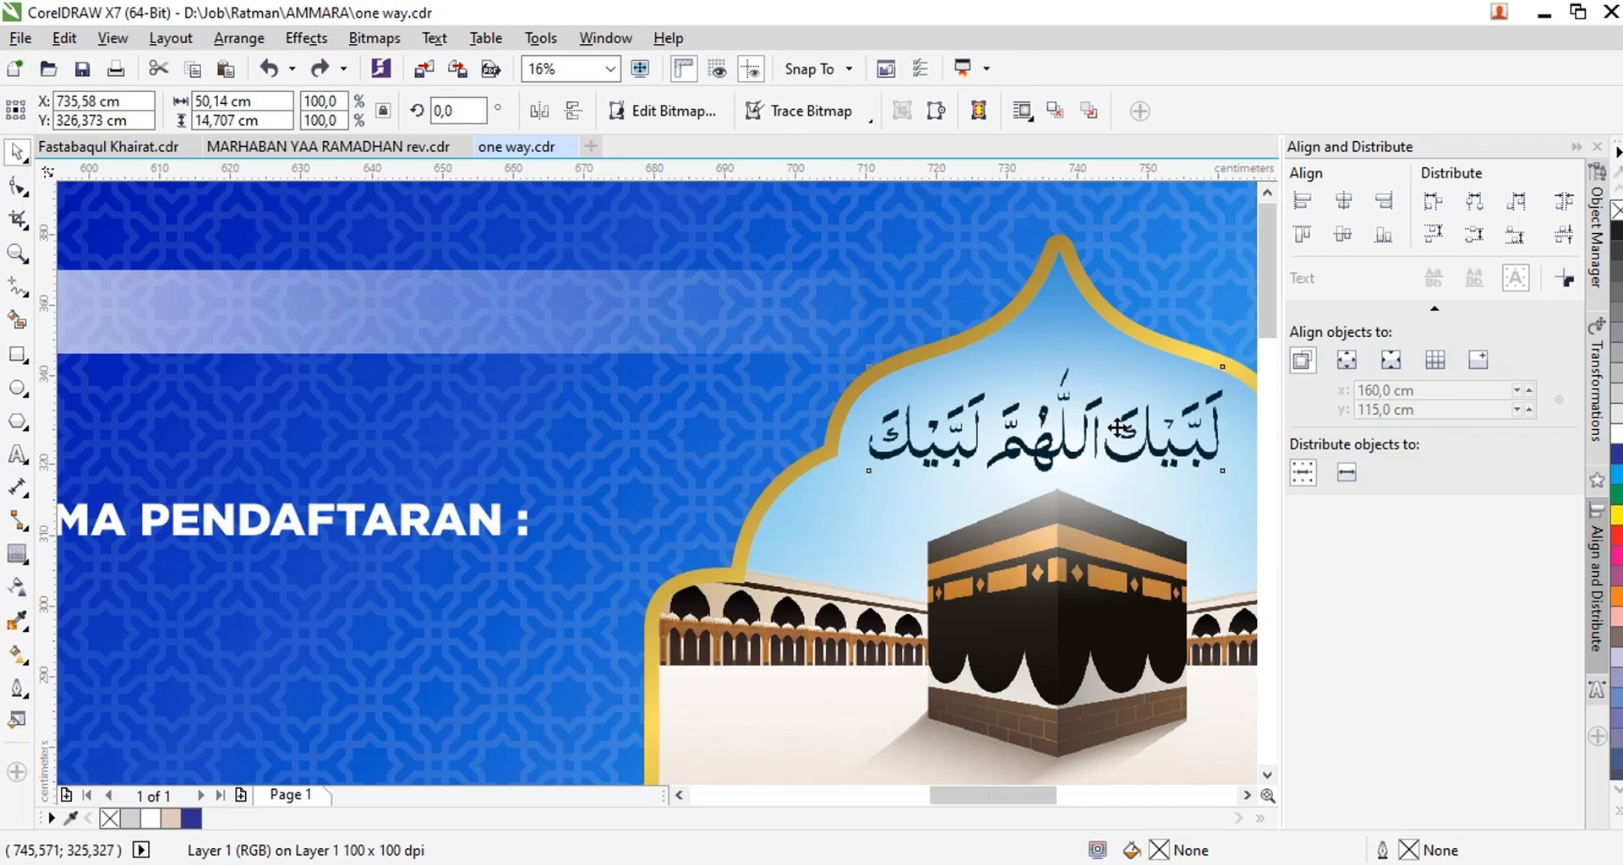
pyautogui.moveTo(1117, 428); pyautogui.dragTo(296, 674)
pyautogui.scroll(2, 263, 707)
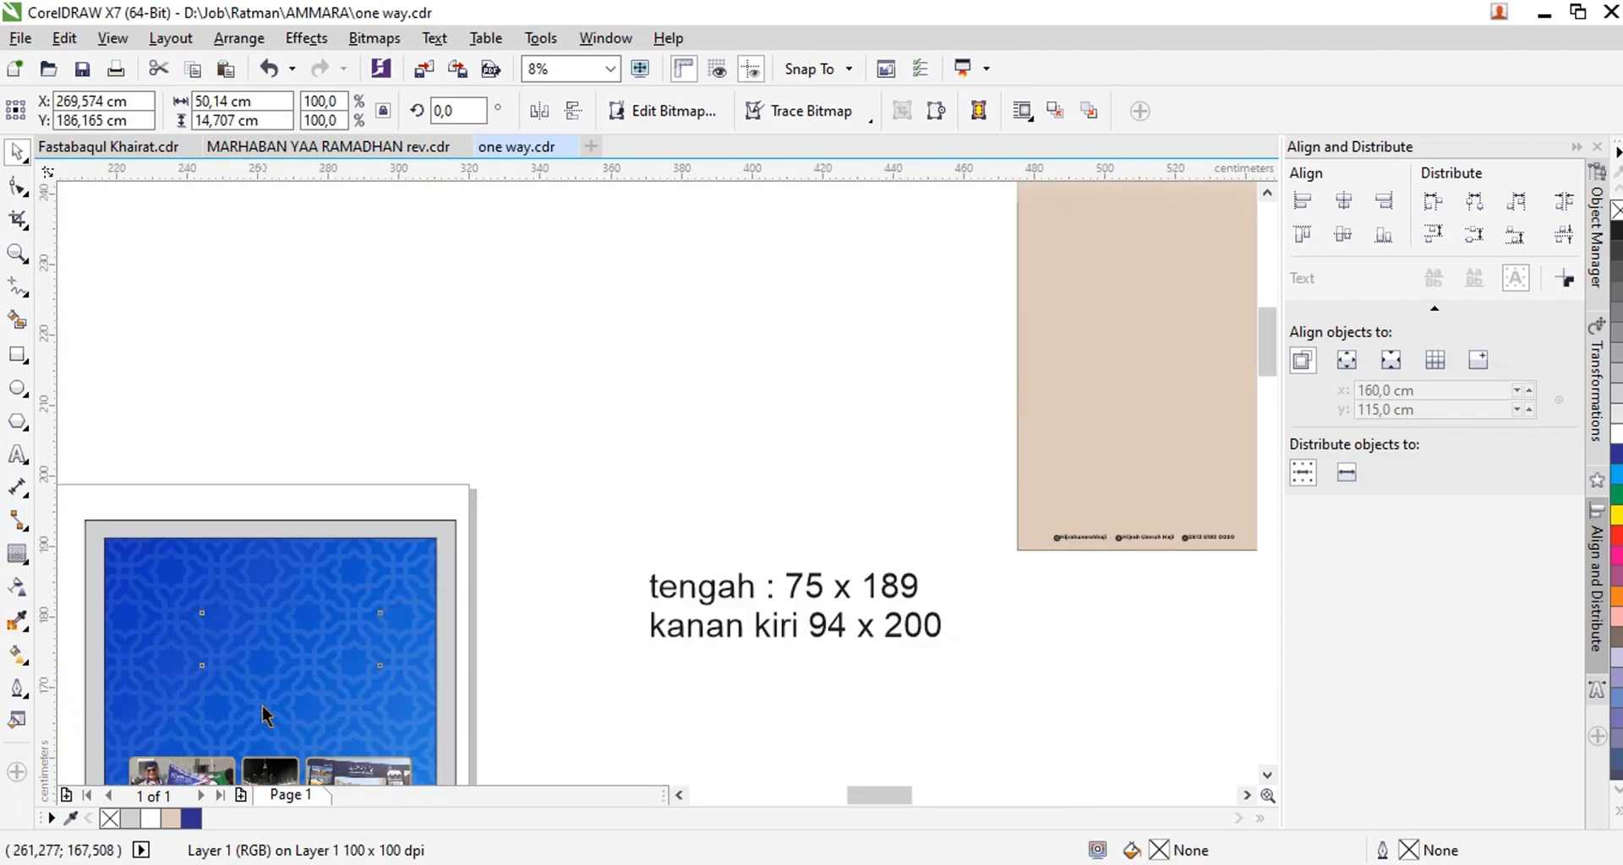
pyautogui.scroll(-1, 397, 626)
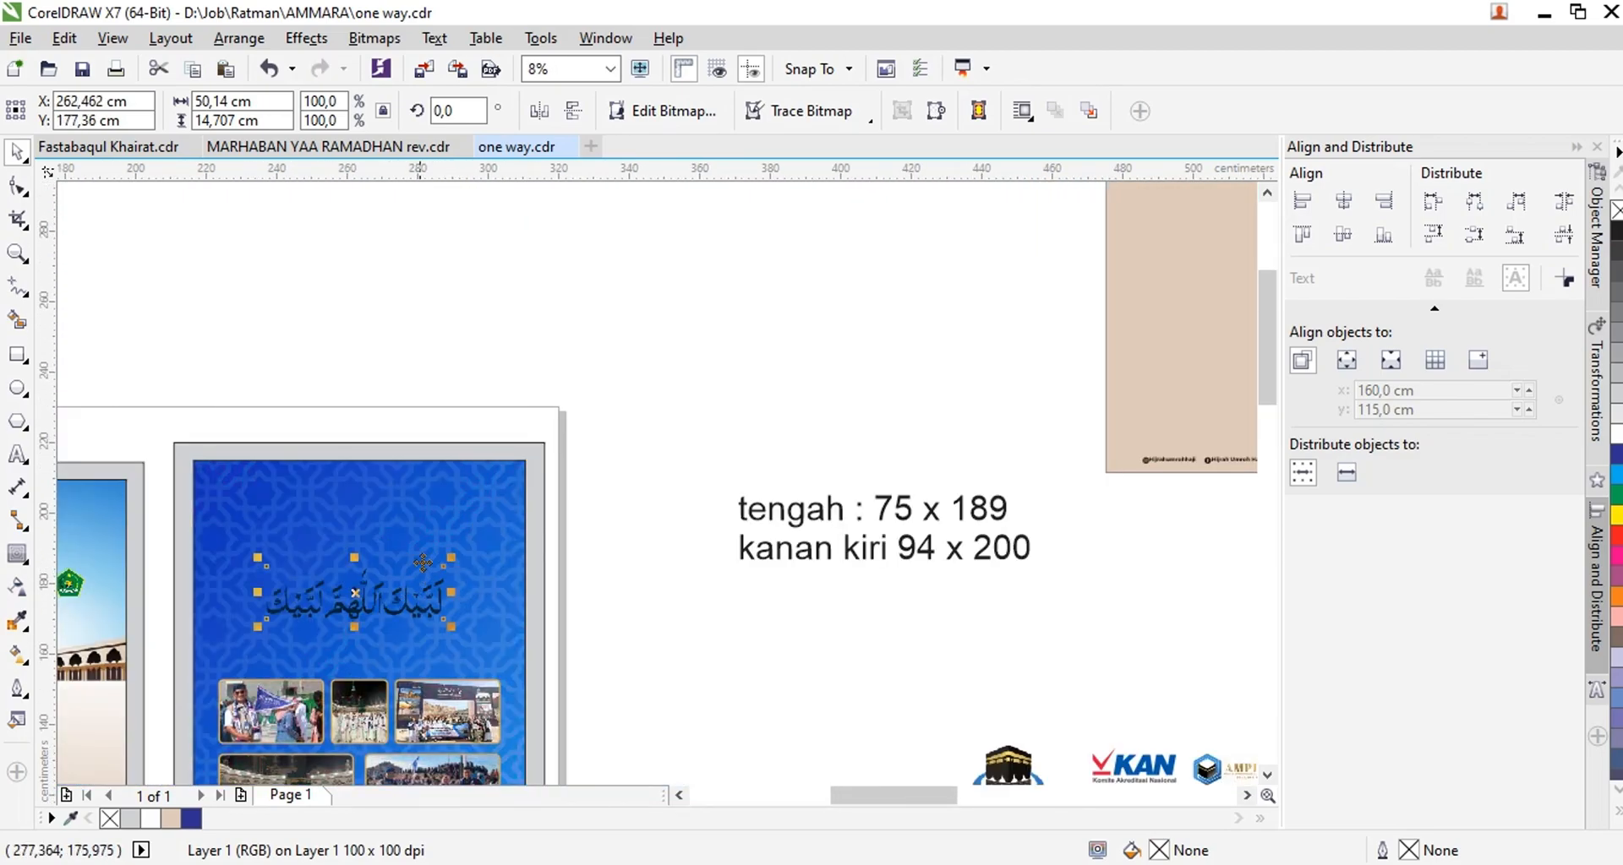
pyautogui.keyDown('shift'); pyautogui.click(428, 533); pyautogui.keyUp('shift')
pyautogui.scroll(-2, 427, 533)
pyautogui.scroll(2, 814, 394)
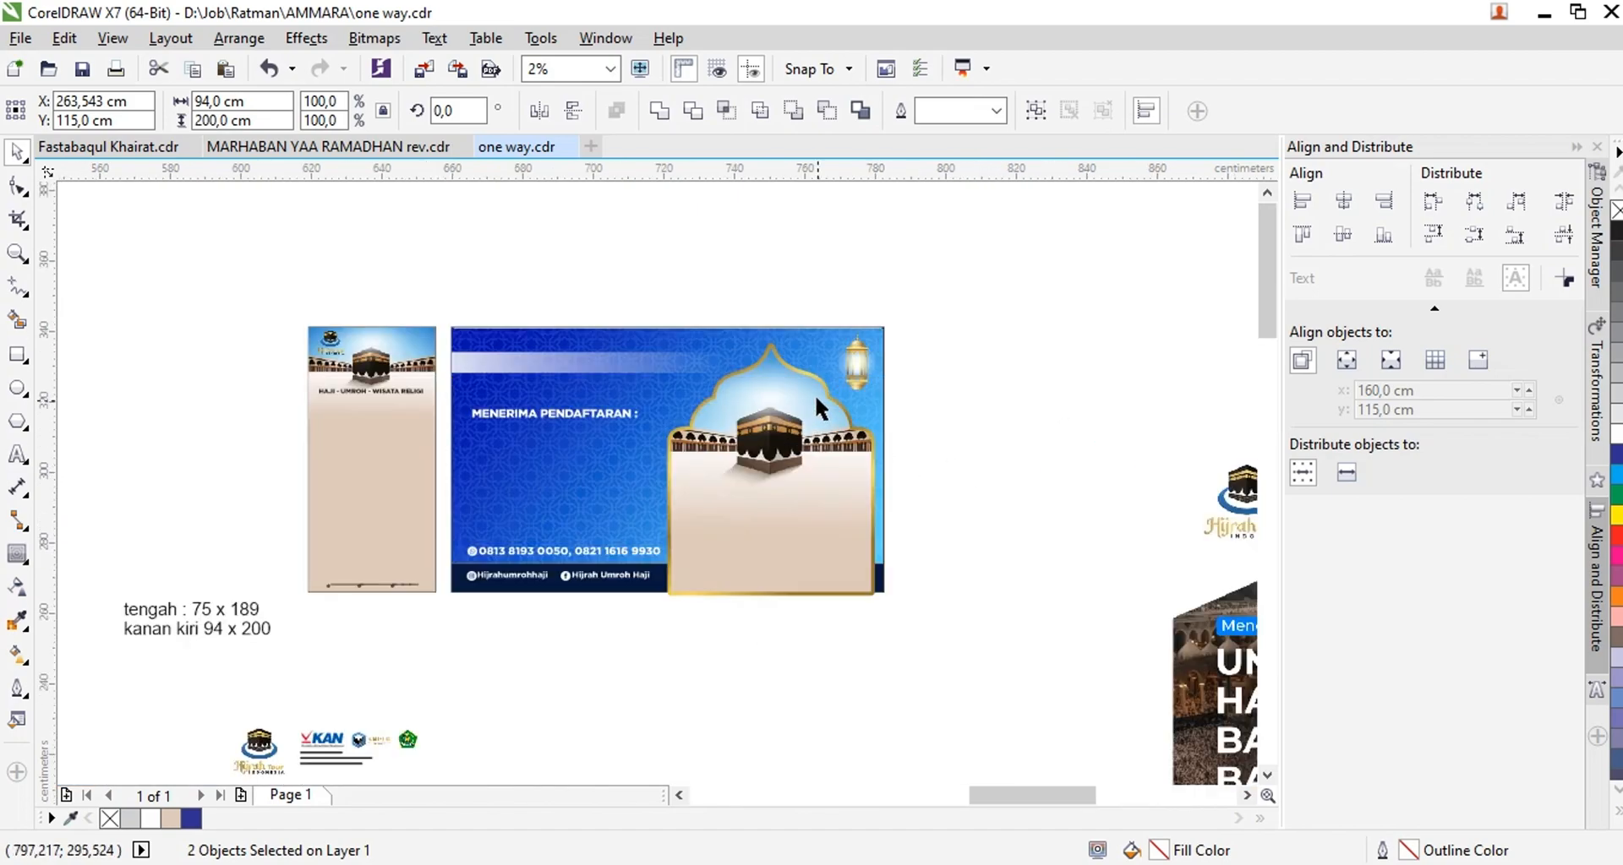
# Bring the gold-framed Kaaba arch from the wide reference banner onto the right panel as one group, placed in the panel's upper part
pyautogui.scroll(2, 727, 296)
pyautogui.click(742, 318)
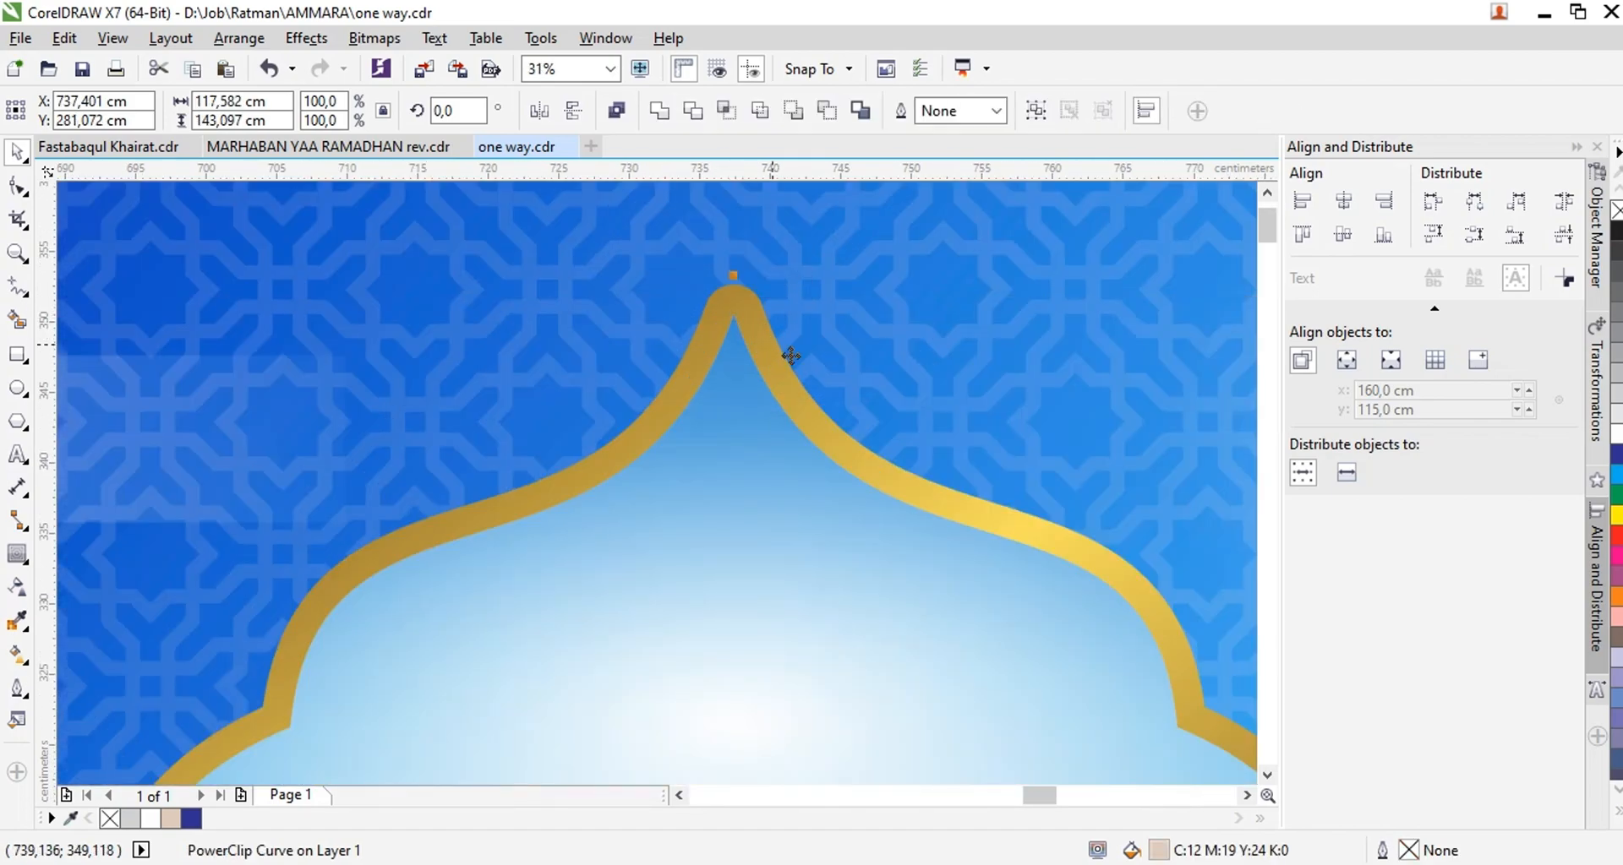
pyautogui.scroll(-4, 791, 355)
pyautogui.moveTo(823, 427); pyautogui.dragTo(402, 610)
pyautogui.scroll(1, 403, 610)
pyautogui.moveTo(528, 696); pyautogui.dragTo(499, 687)
pyautogui.hotkey('ctrl', 'g')
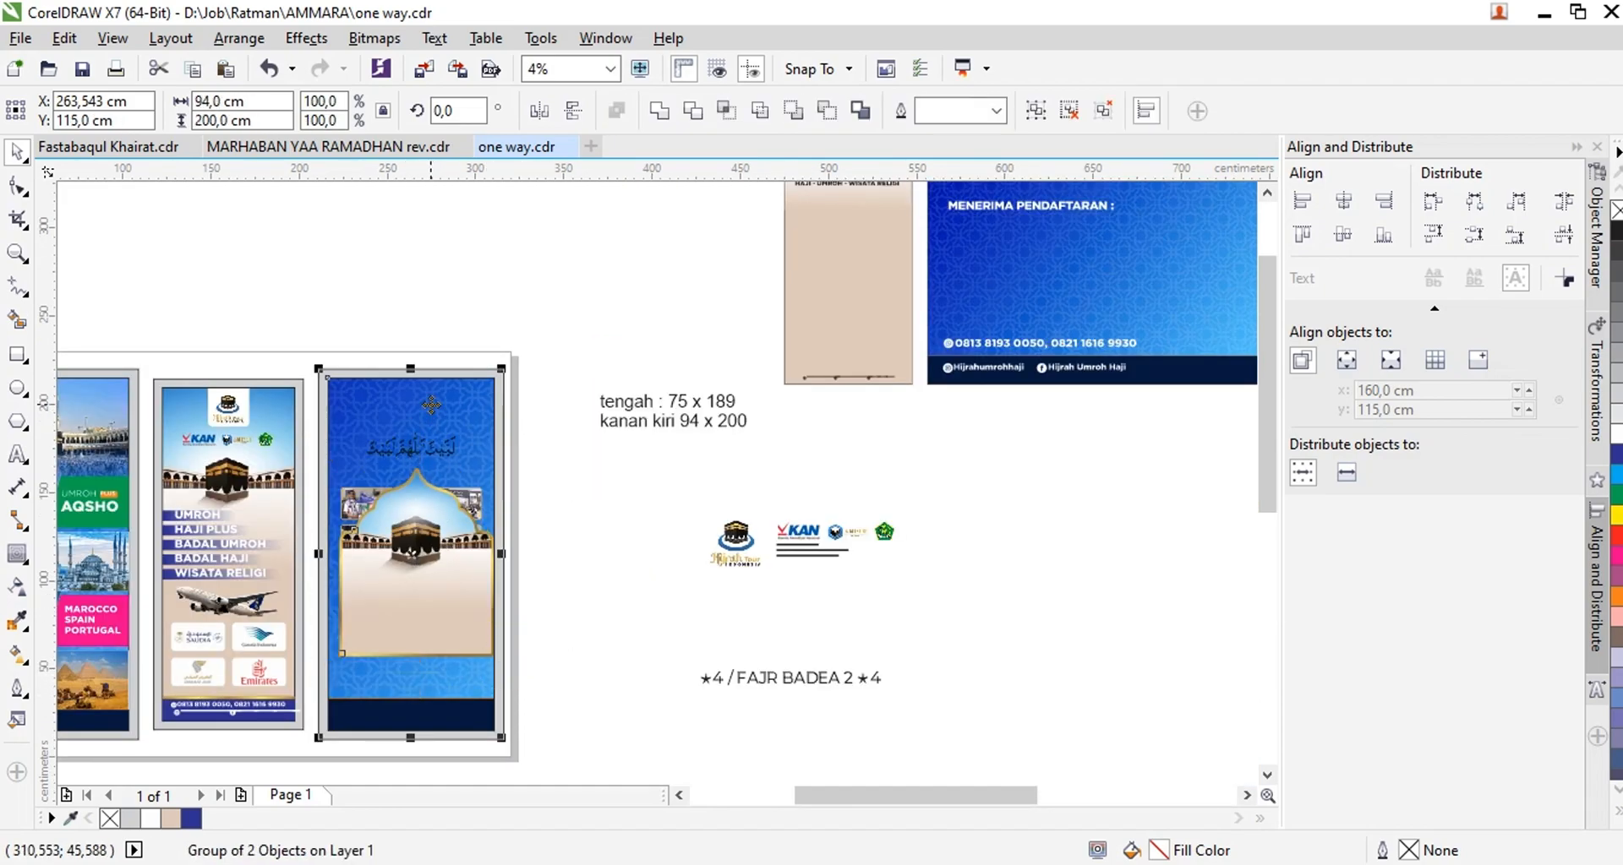
pyautogui.moveTo(438, 541); pyautogui.dragTo(432, 469)
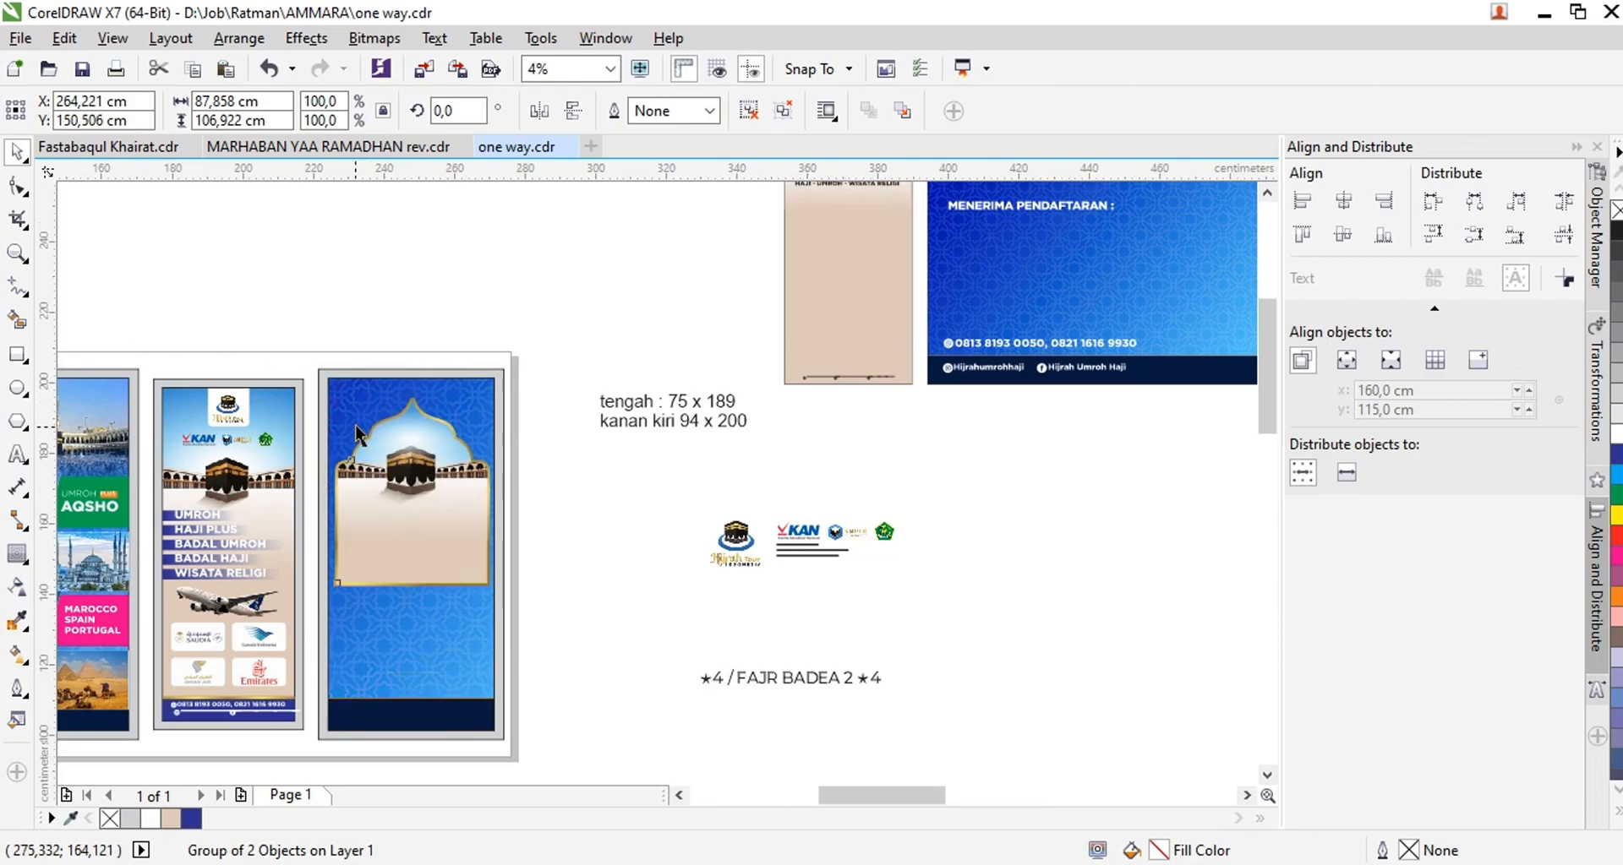
# Scale the arch group to 105.0 cm wide and centre it horizontally on the right panel, with its peak near the panel's top
pyautogui.scroll(1, 346, 575)
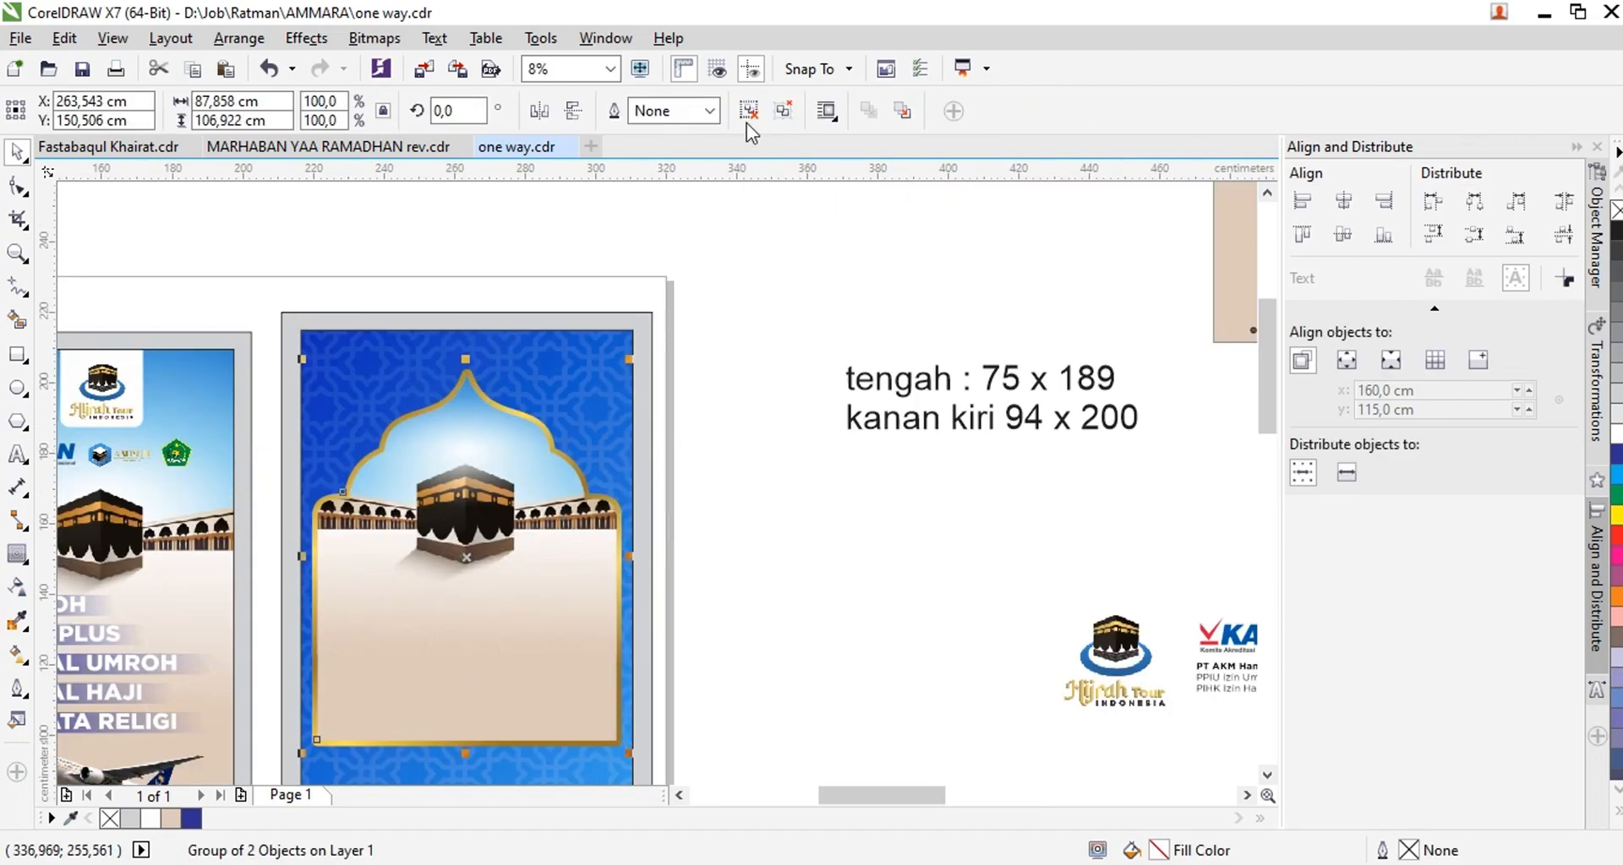
pyautogui.moveTo(630, 752); pyautogui.dragTo(662, 735)
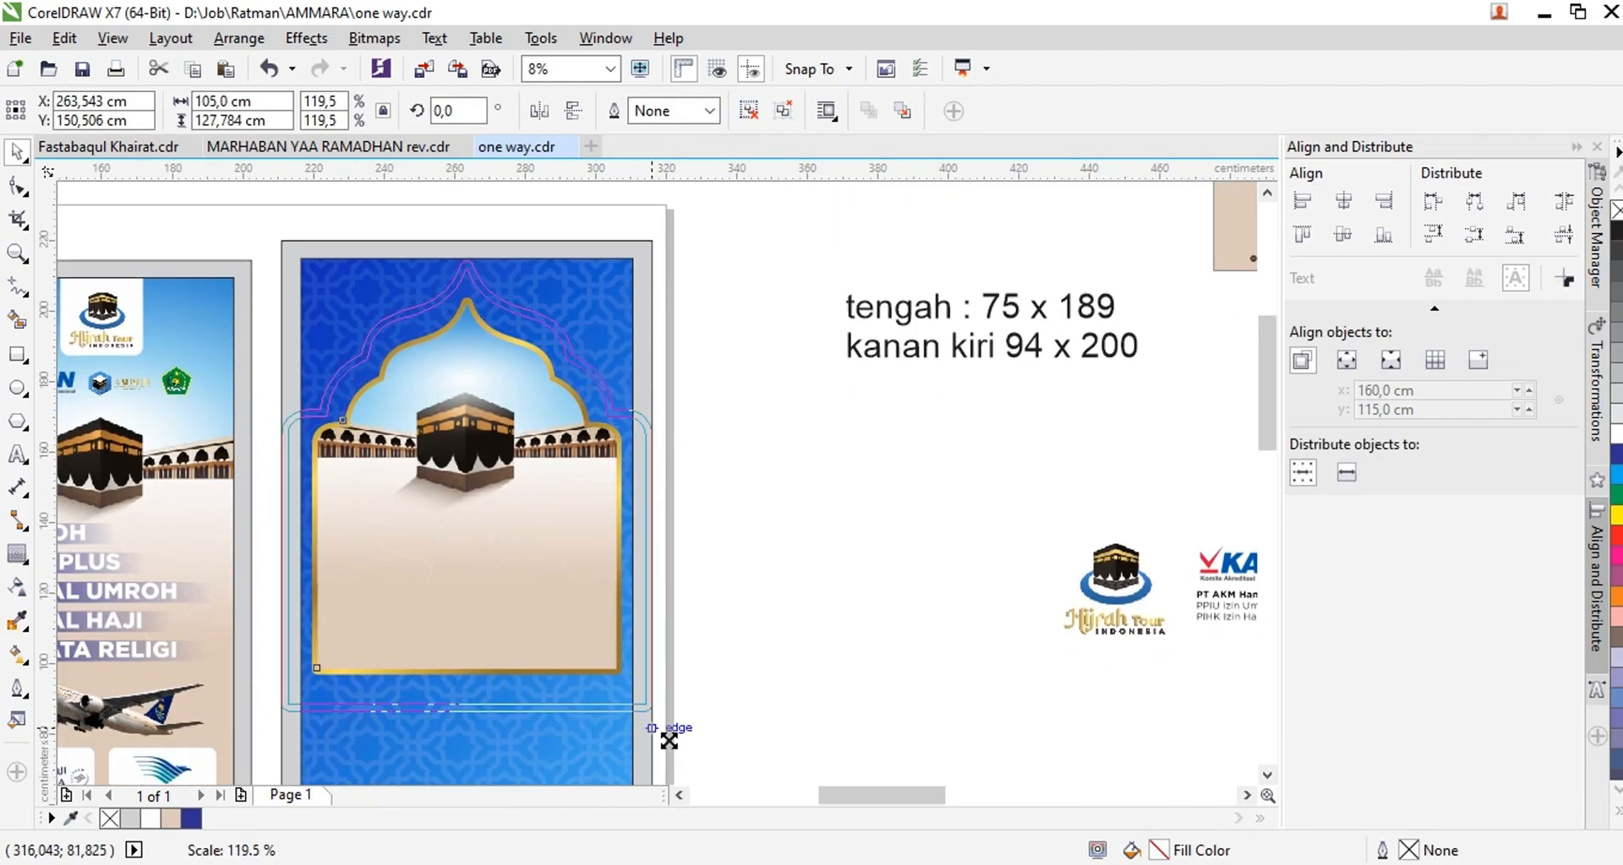
pyautogui.moveTo(541, 478); pyautogui.dragTo(547, 501)
pyautogui.keyDown('shift'); pyautogui.click(576, 309); pyautogui.keyUp('shift')
pyautogui.press('c')
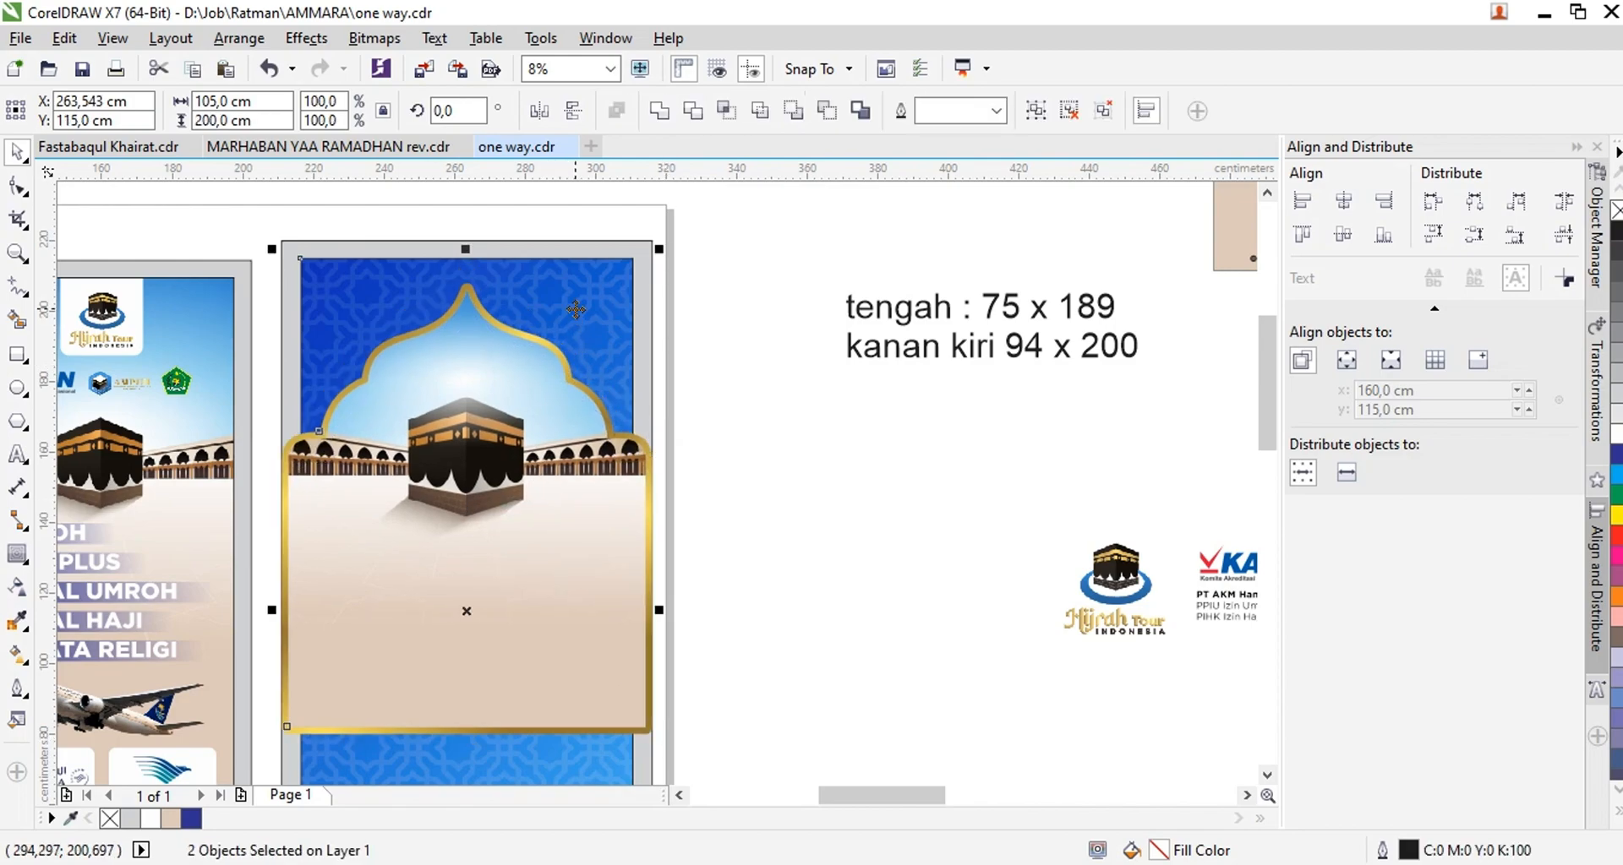
# Cut the arch group and paste it inside the right panel's PowerClip, over the blue pattern
pyautogui.moveTo(469, 414); pyautogui.dragTo(505, 427)
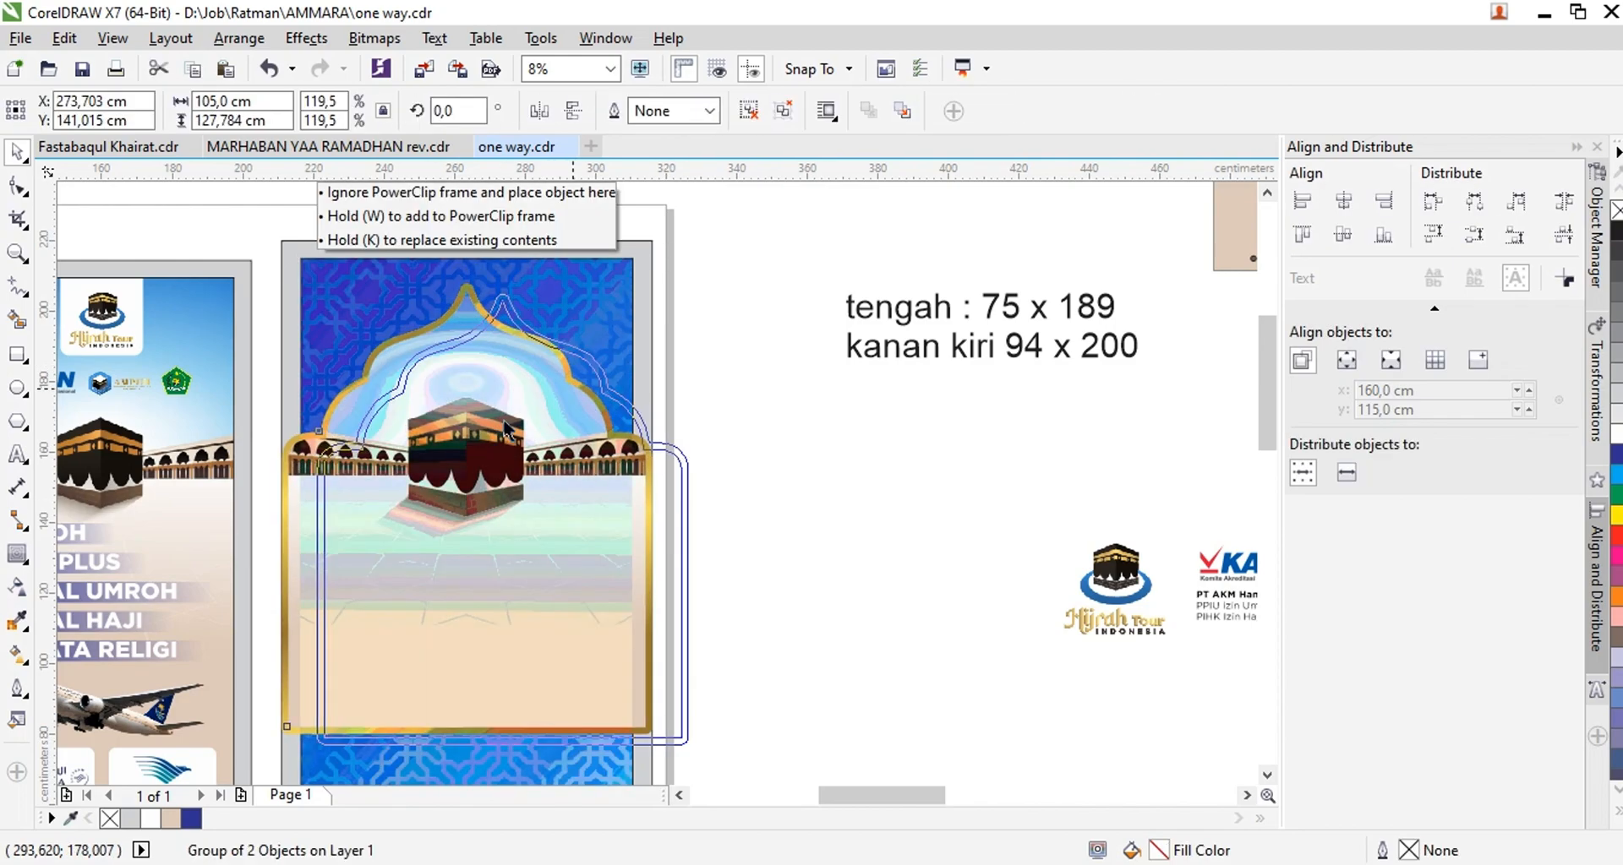
pyautogui.press('Escape')
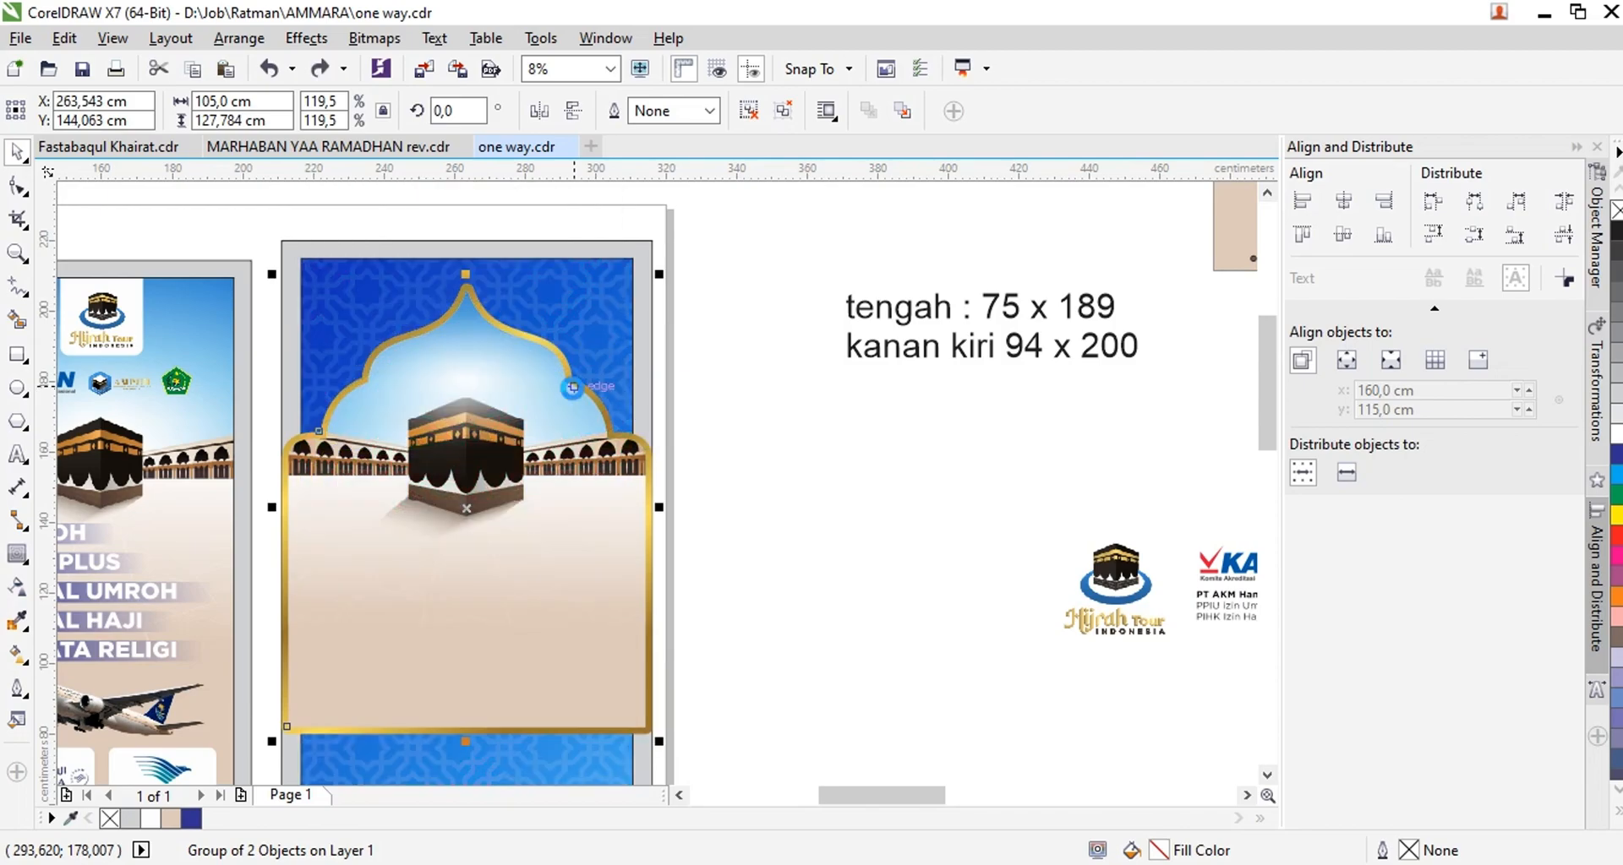
pyautogui.hotkey('ctrl', 'x')
pyautogui.doubleClick(544, 322)
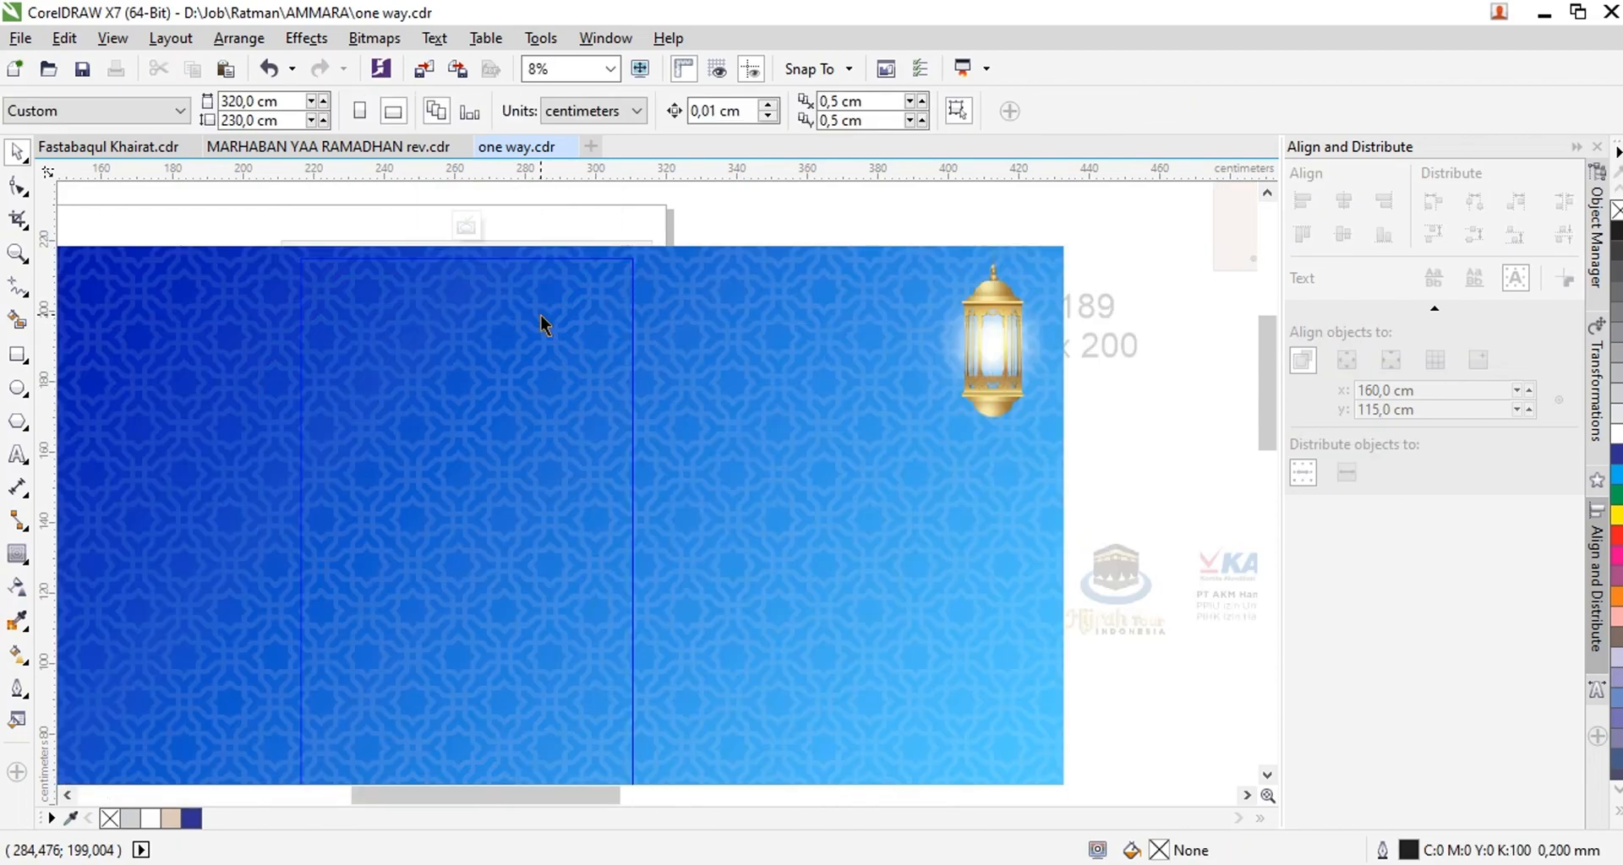
pyautogui.hotkey('ctrl', 'v')
pyautogui.press('Escape')
pyautogui.click(475, 350)
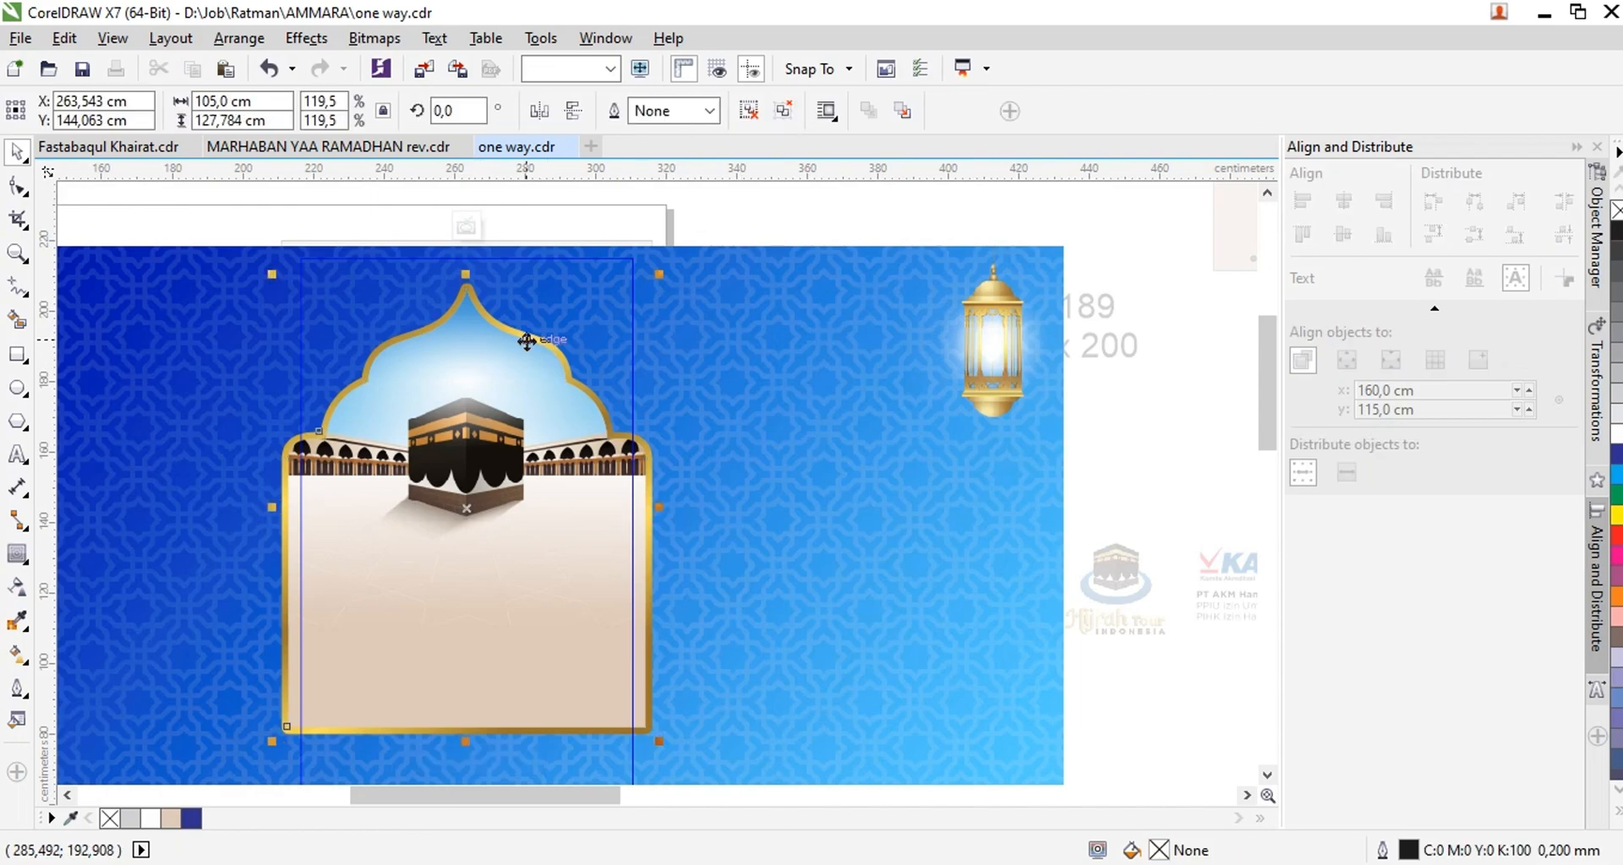
# Ungroup the arch and delete the Kaaba picture from inside its inner PowerClip shape
pyautogui.click(781, 111)
pyautogui.press('Escape')
pyautogui.click(498, 363)
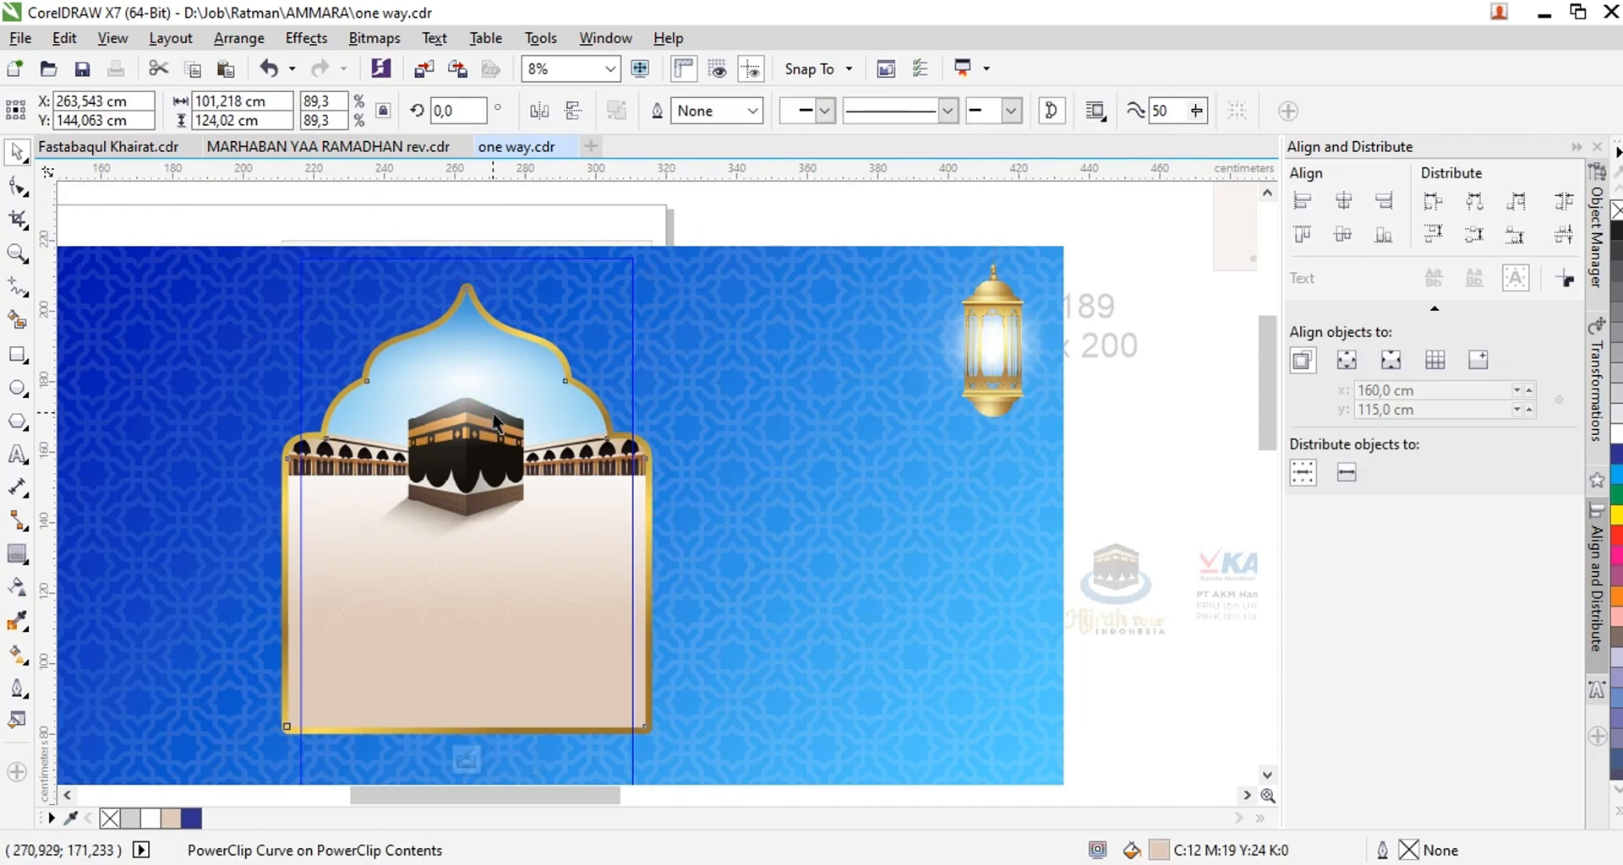
pyautogui.keyDown('ctrl'); pyautogui.click(492, 415); pyautogui.keyUp('ctrl')
pyautogui.click(495, 393)
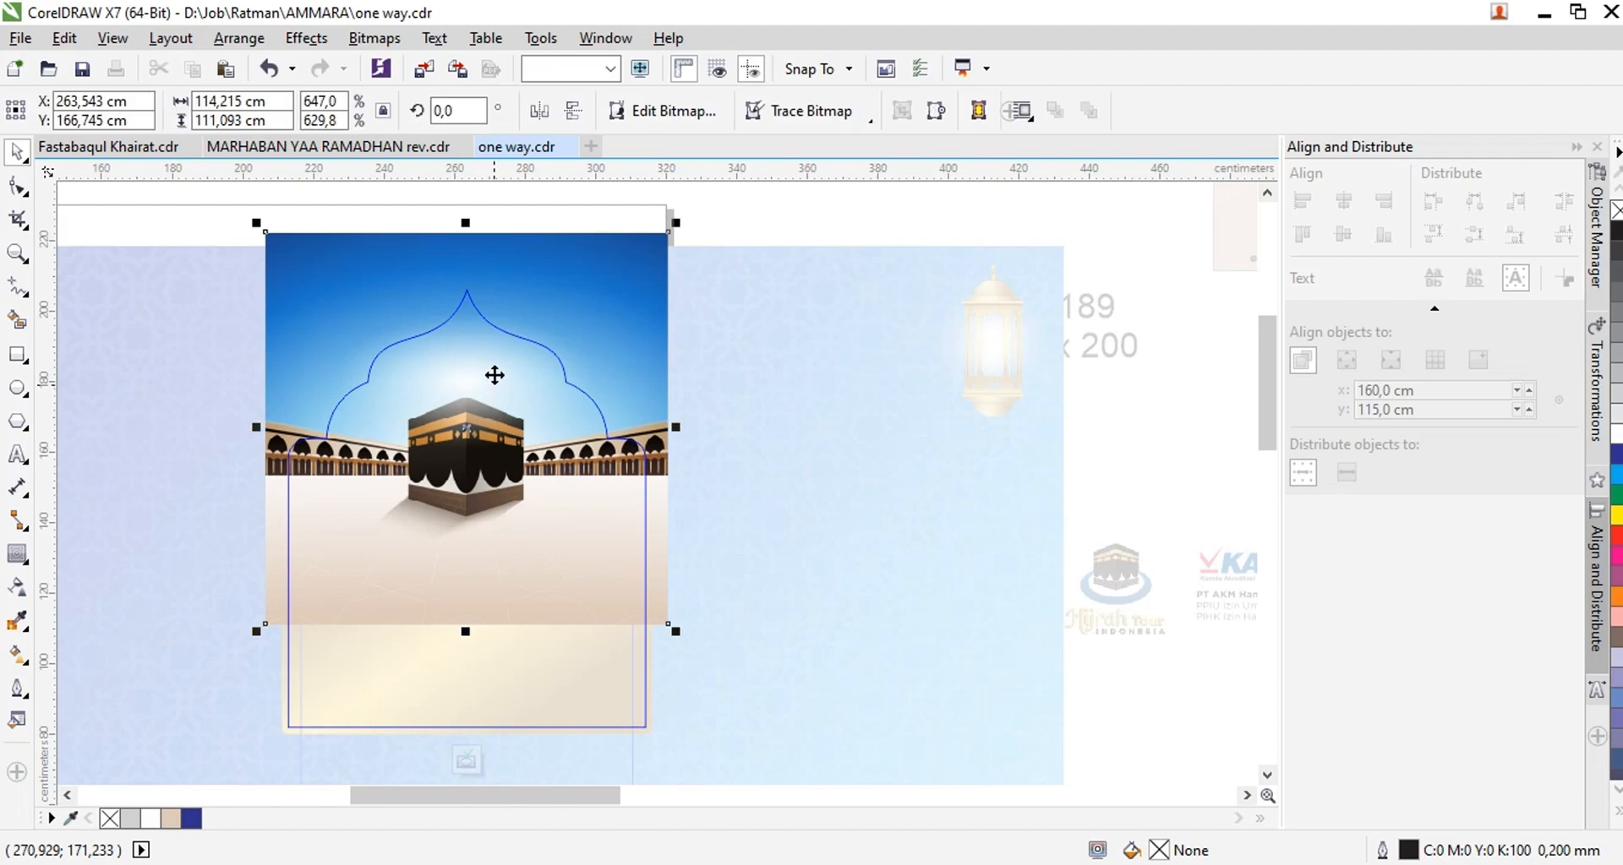
pyautogui.press('Delete')
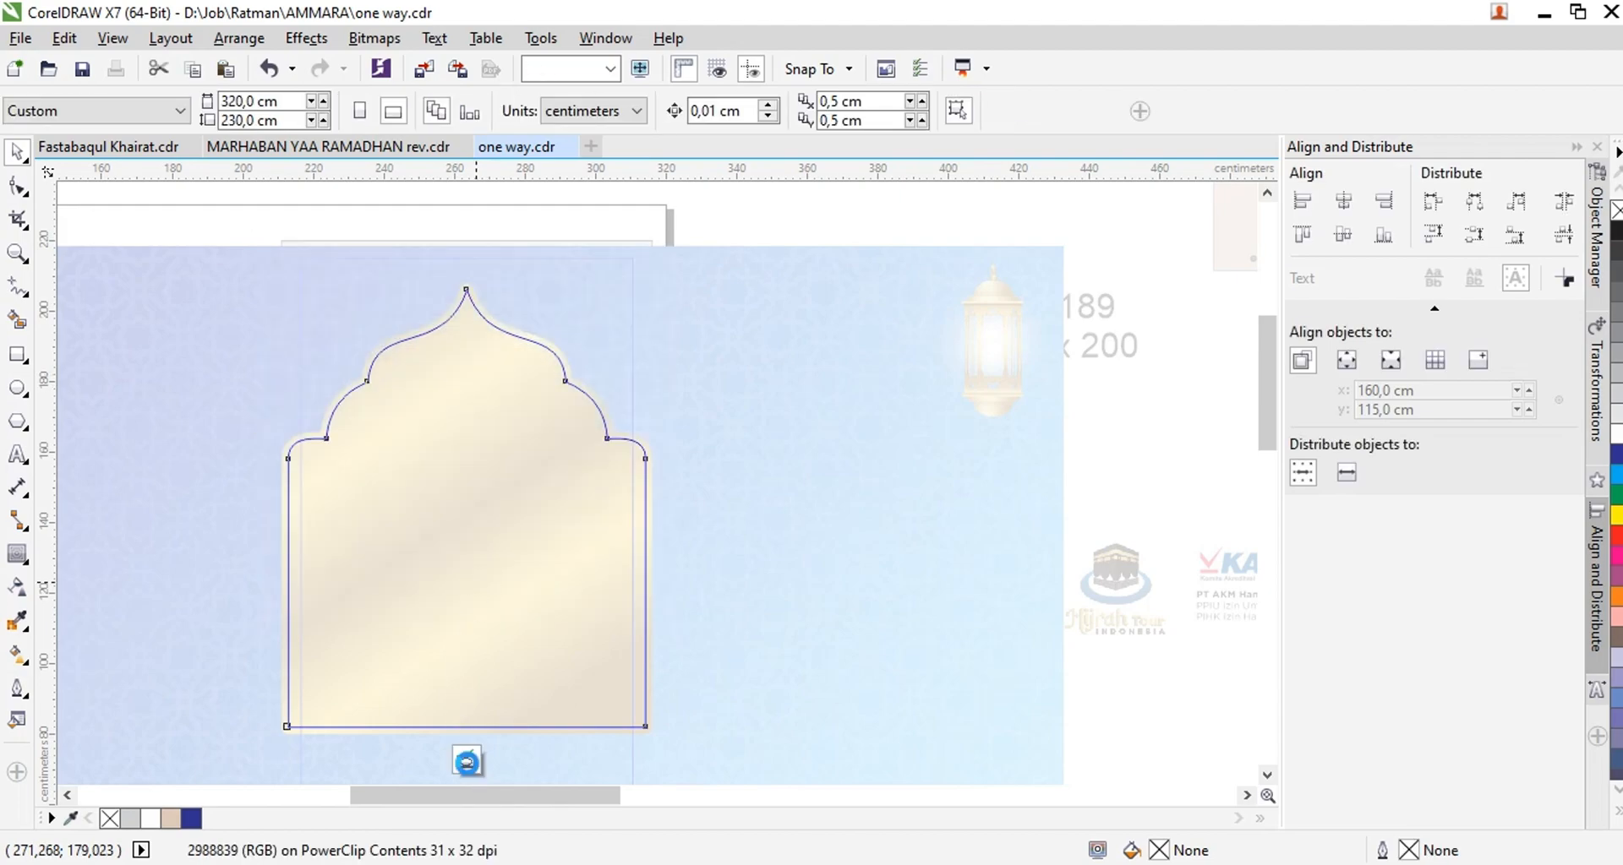
pyautogui.click(467, 764)
# Remove the PowerClip frame from the inner arch shape and finish editing the right panel's contents
pyautogui.rightClick(491, 458)
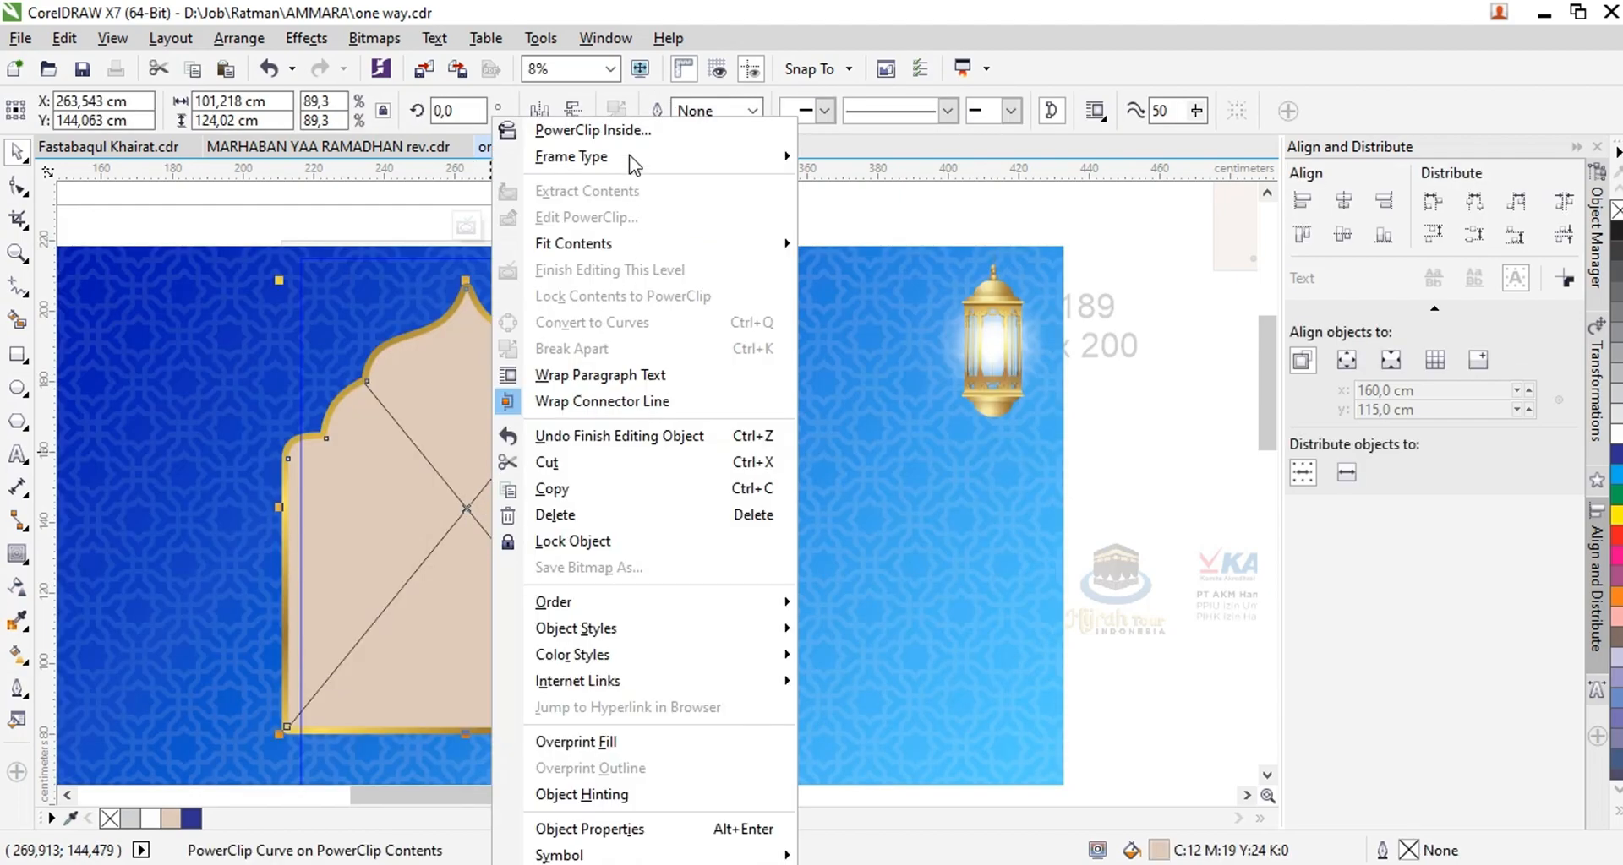
pyautogui.moveTo(632, 158)
pyautogui.click(837, 218)
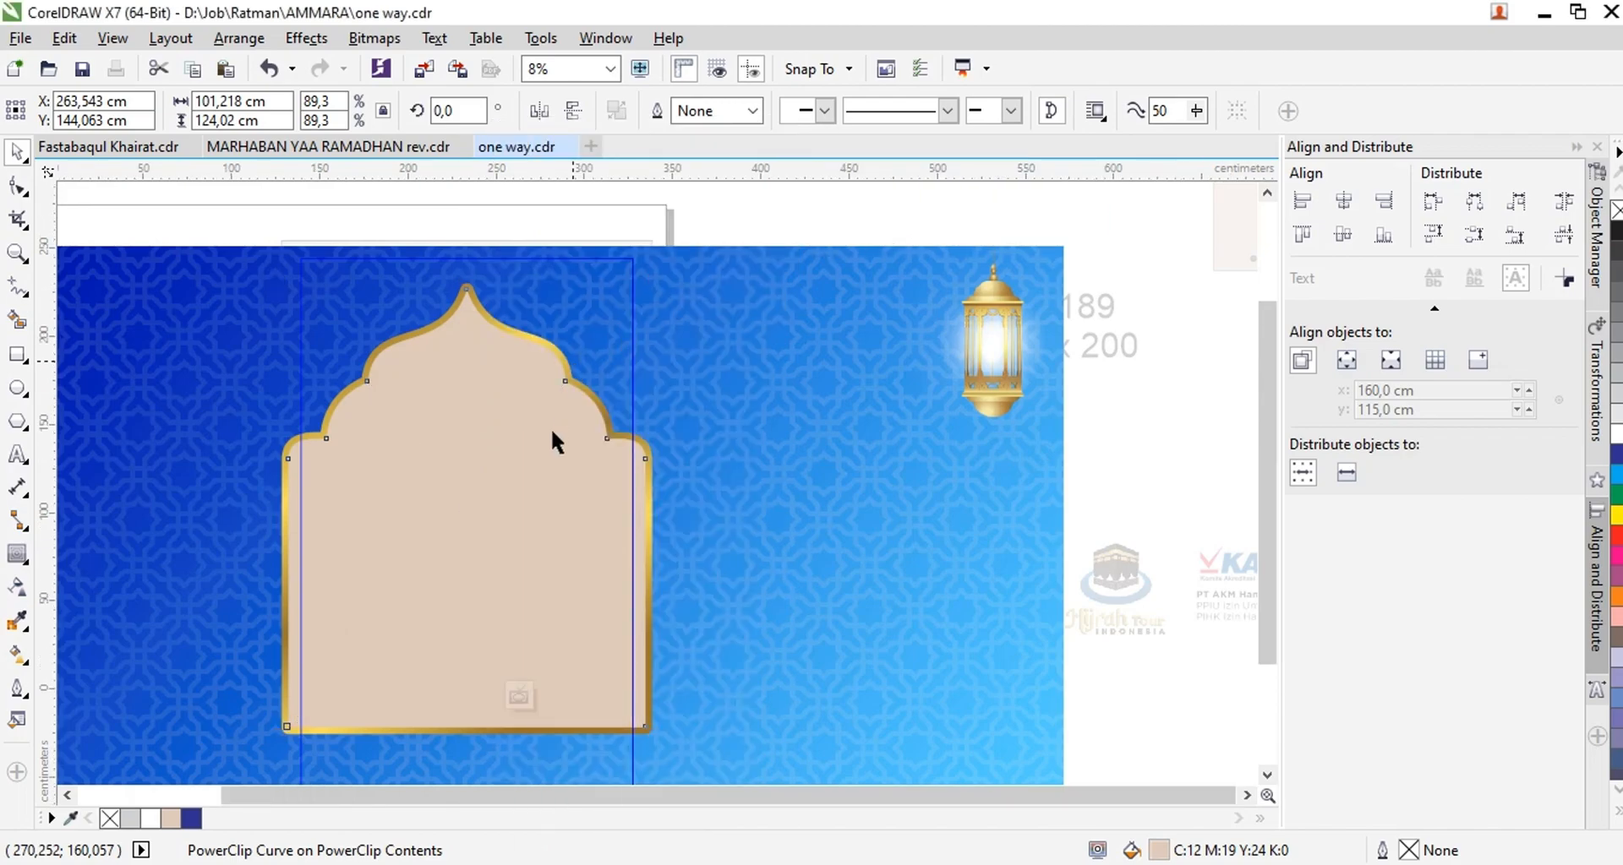
pyautogui.click(519, 694)
pyautogui.click(519, 695)
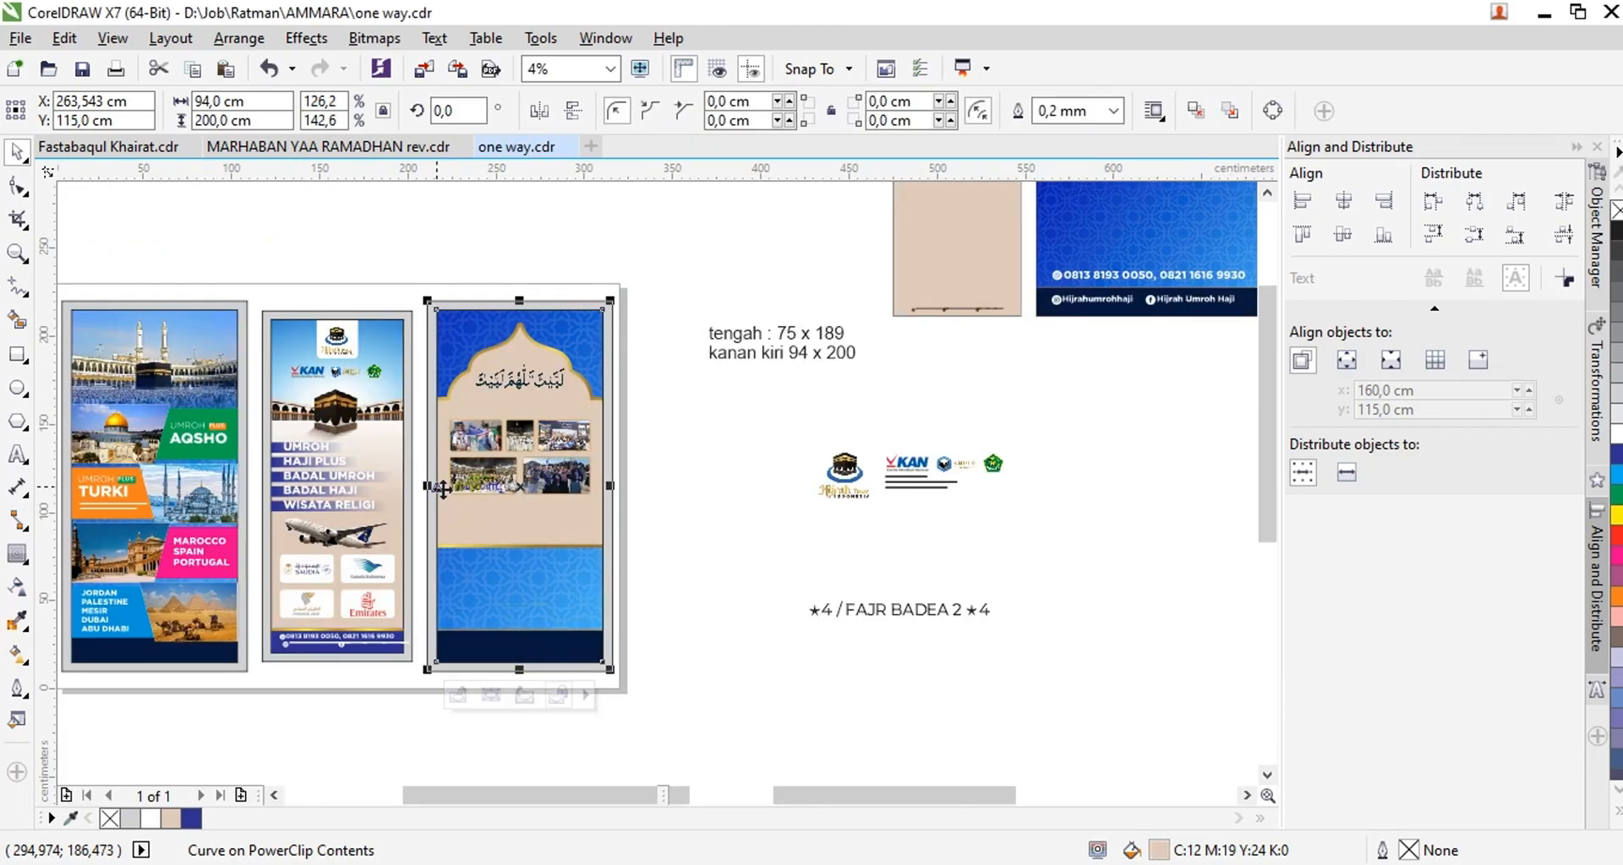
# Fill the inner arch shape with cyan and stretch the arch's lower edge down past the right panel's bottom
pyautogui.scroll(2, 436, 480)
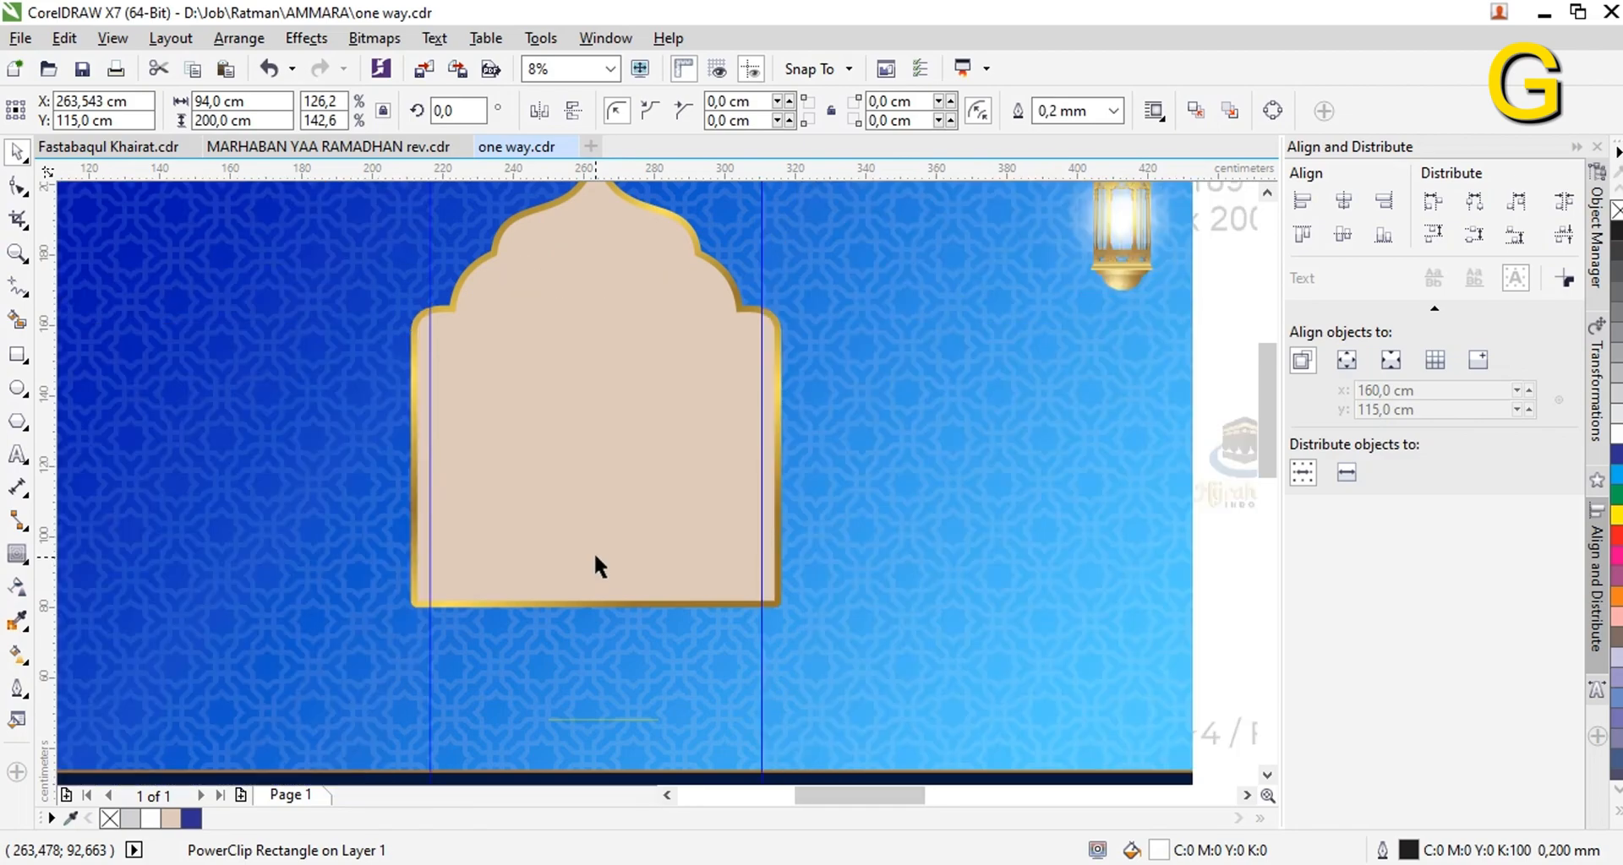
pyautogui.click(596, 557)
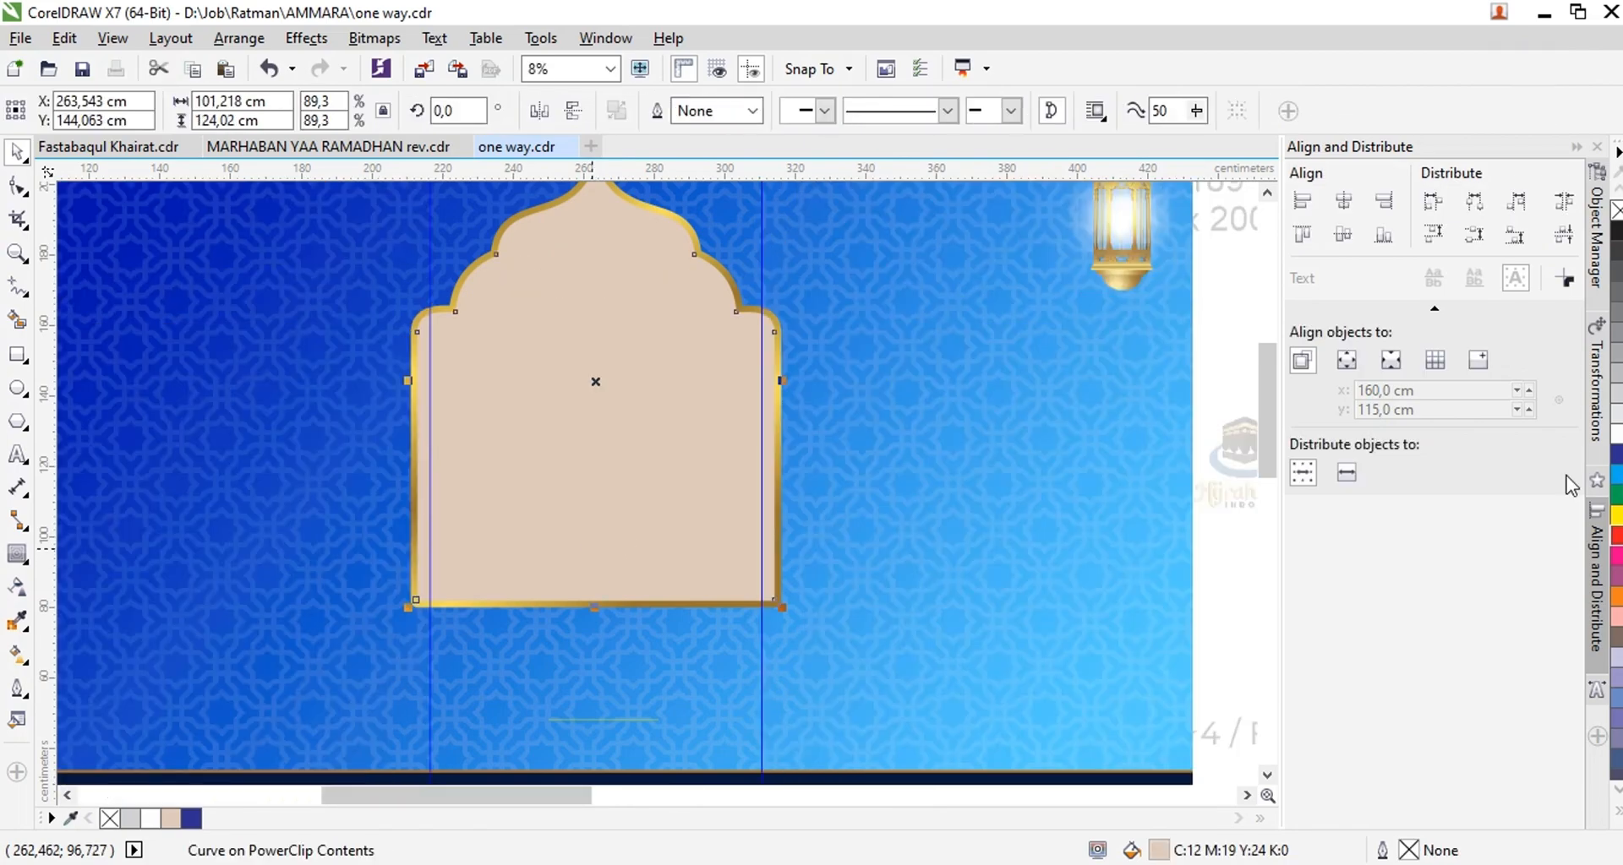
pyautogui.click(1617, 478)
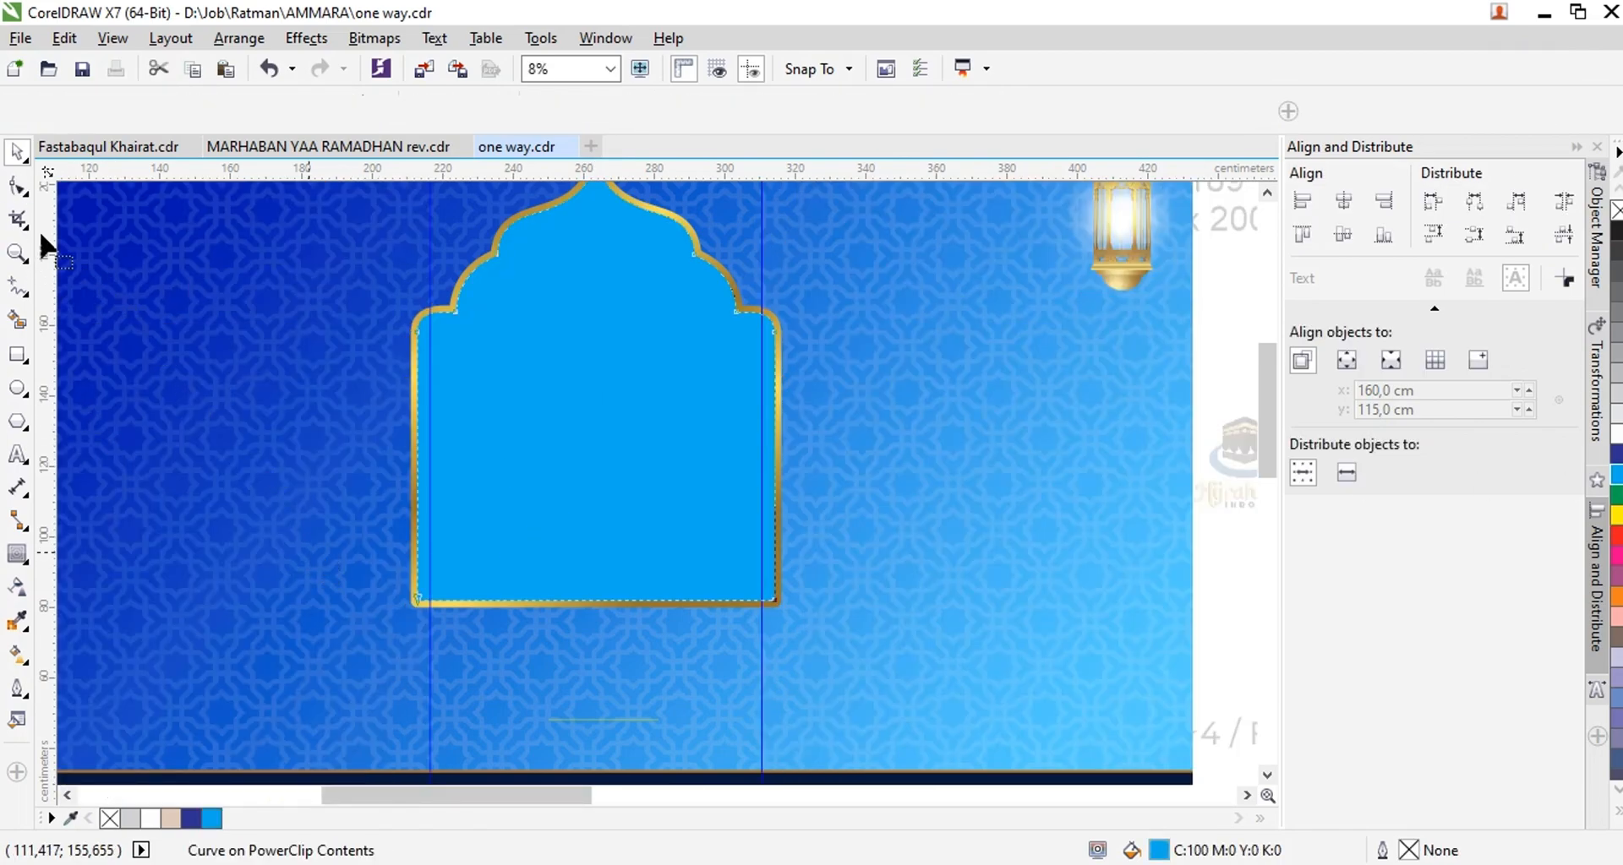
pyautogui.click(17, 186)
pyautogui.moveTo(768, 695)
pyautogui.mouseDown()
pyautogui.moveTo(772, 774)
pyautogui.moveTo(771, 664)
pyautogui.mouseUp()
pyautogui.click(595, 680)
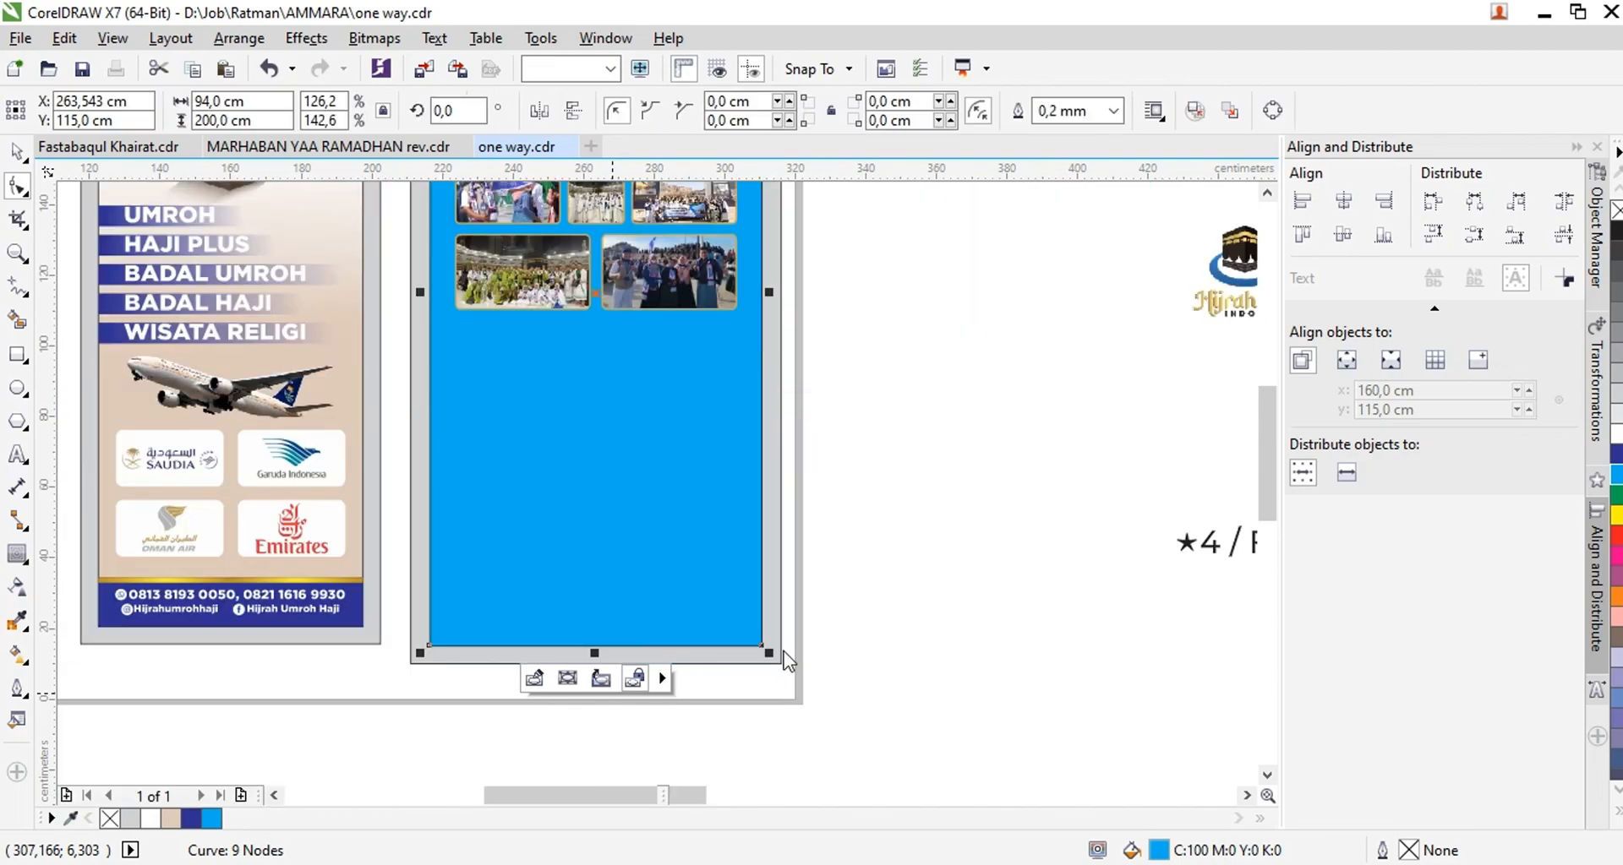
# Place the Arabic calligraphy inside the arch above the photos and centre it horizontally on the right panel
pyautogui.scroll(1, 758, 361)
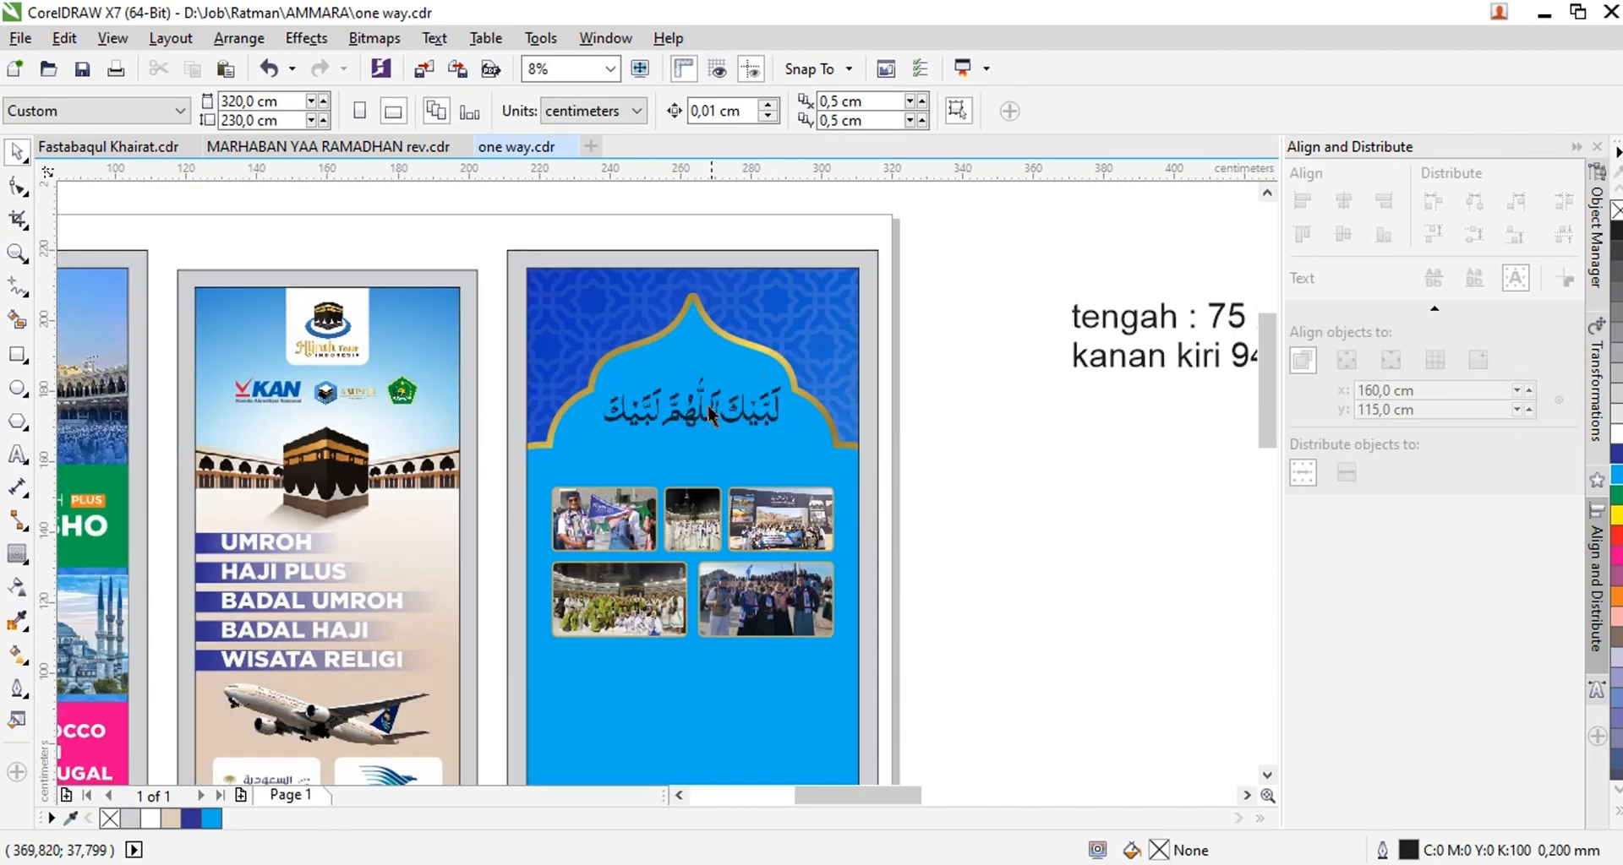
pyautogui.click(706, 403)
pyautogui.moveTo(702, 404)
pyautogui.mouseDown()
pyautogui.moveTo(695, 431)
pyautogui.moveTo(714, 396)
pyautogui.mouseUp()
pyautogui.scroll(1, 721, 426)
pyautogui.keyDown('shift'); pyautogui.click(727, 318); pyautogui.keyUp('shift')
pyautogui.press('c')
pyautogui.scroll(-2, 726, 324)
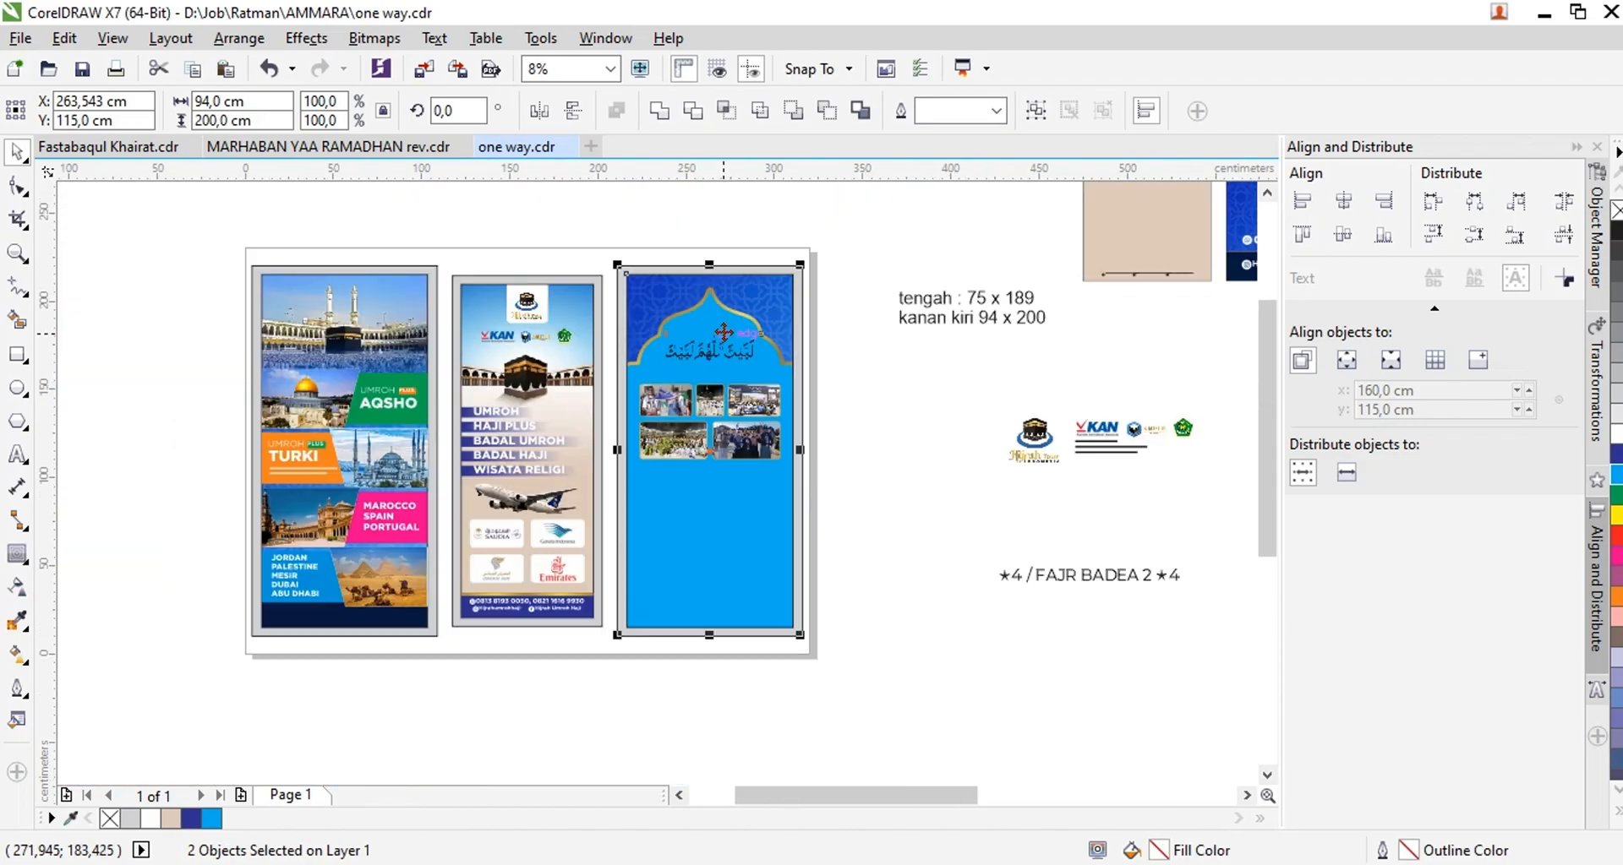
pyautogui.click(735, 708)
# Switch to the Brave browser and search Google Images for "madinah"
pyautogui.hotkey('alt', 'Tab')
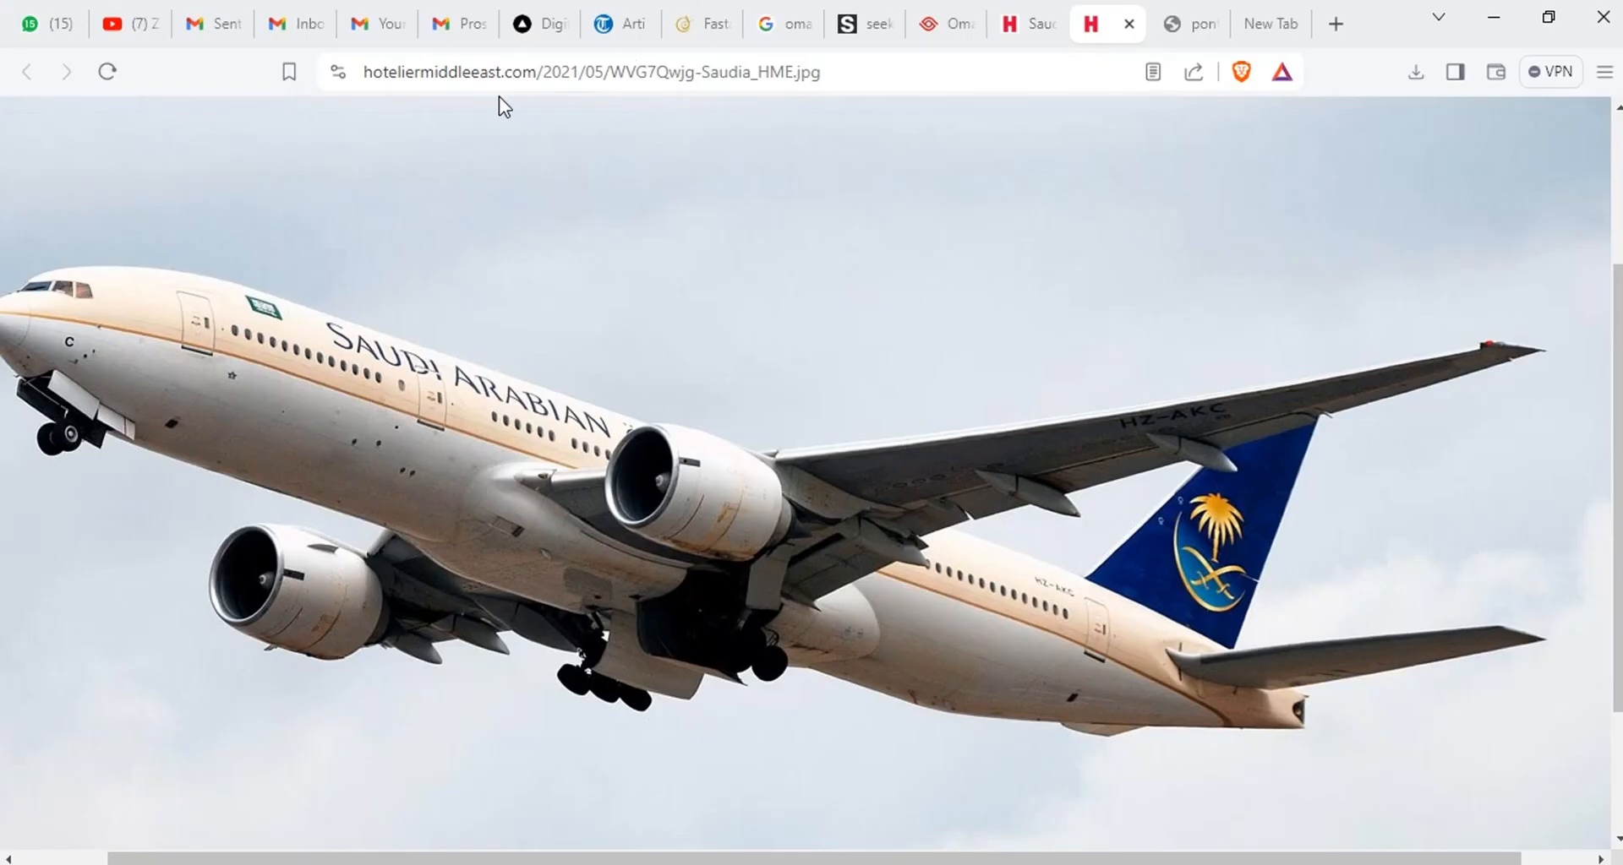
pyautogui.click(773, 23)
pyautogui.click(116, 158)
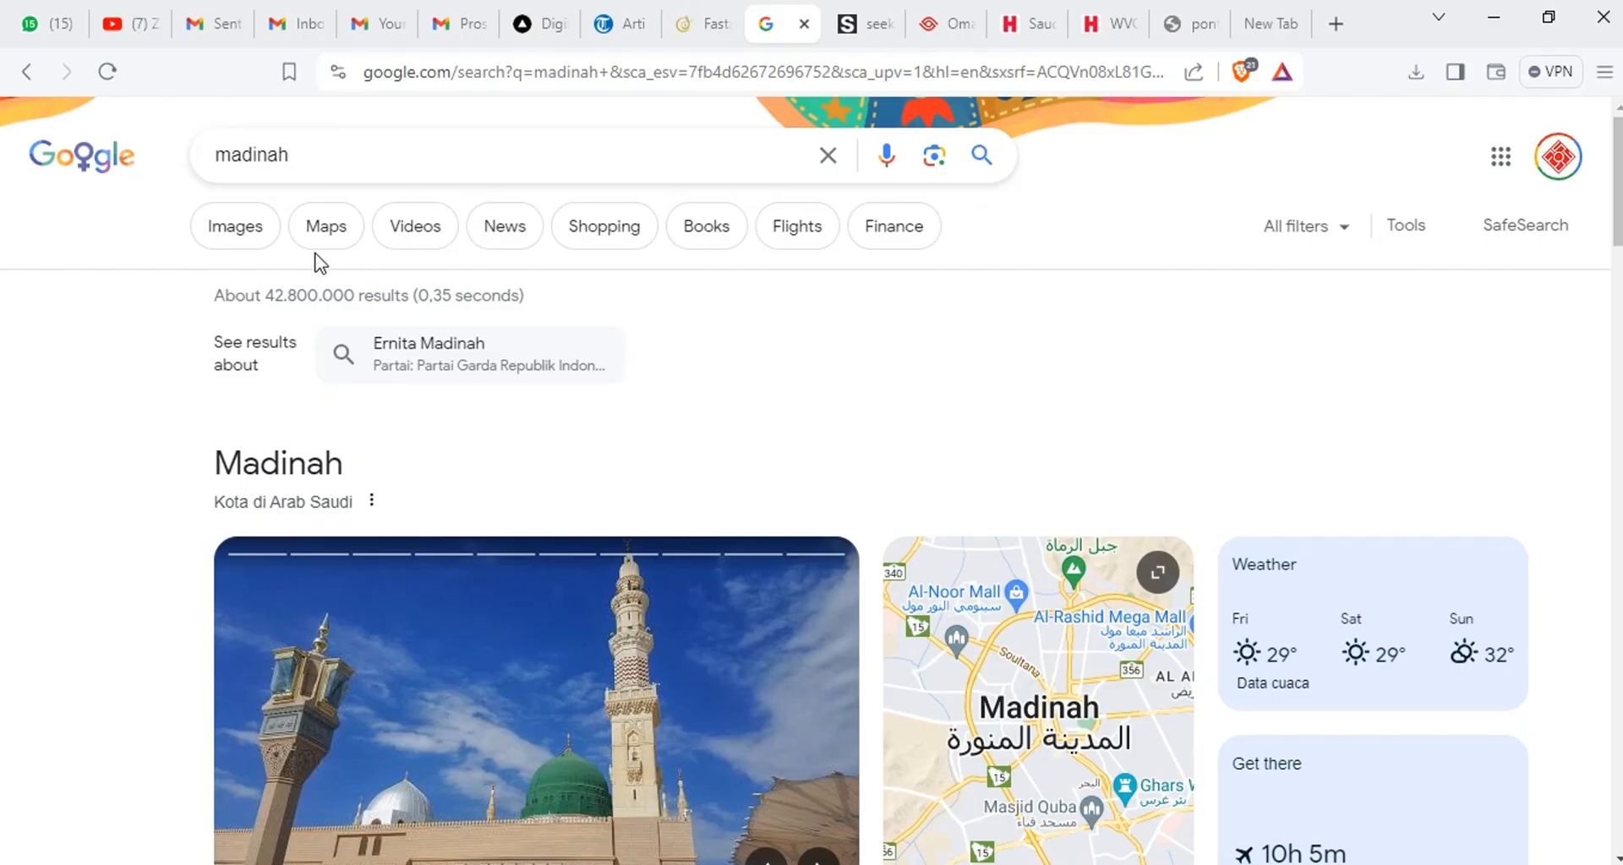
pyautogui.click(245, 236)
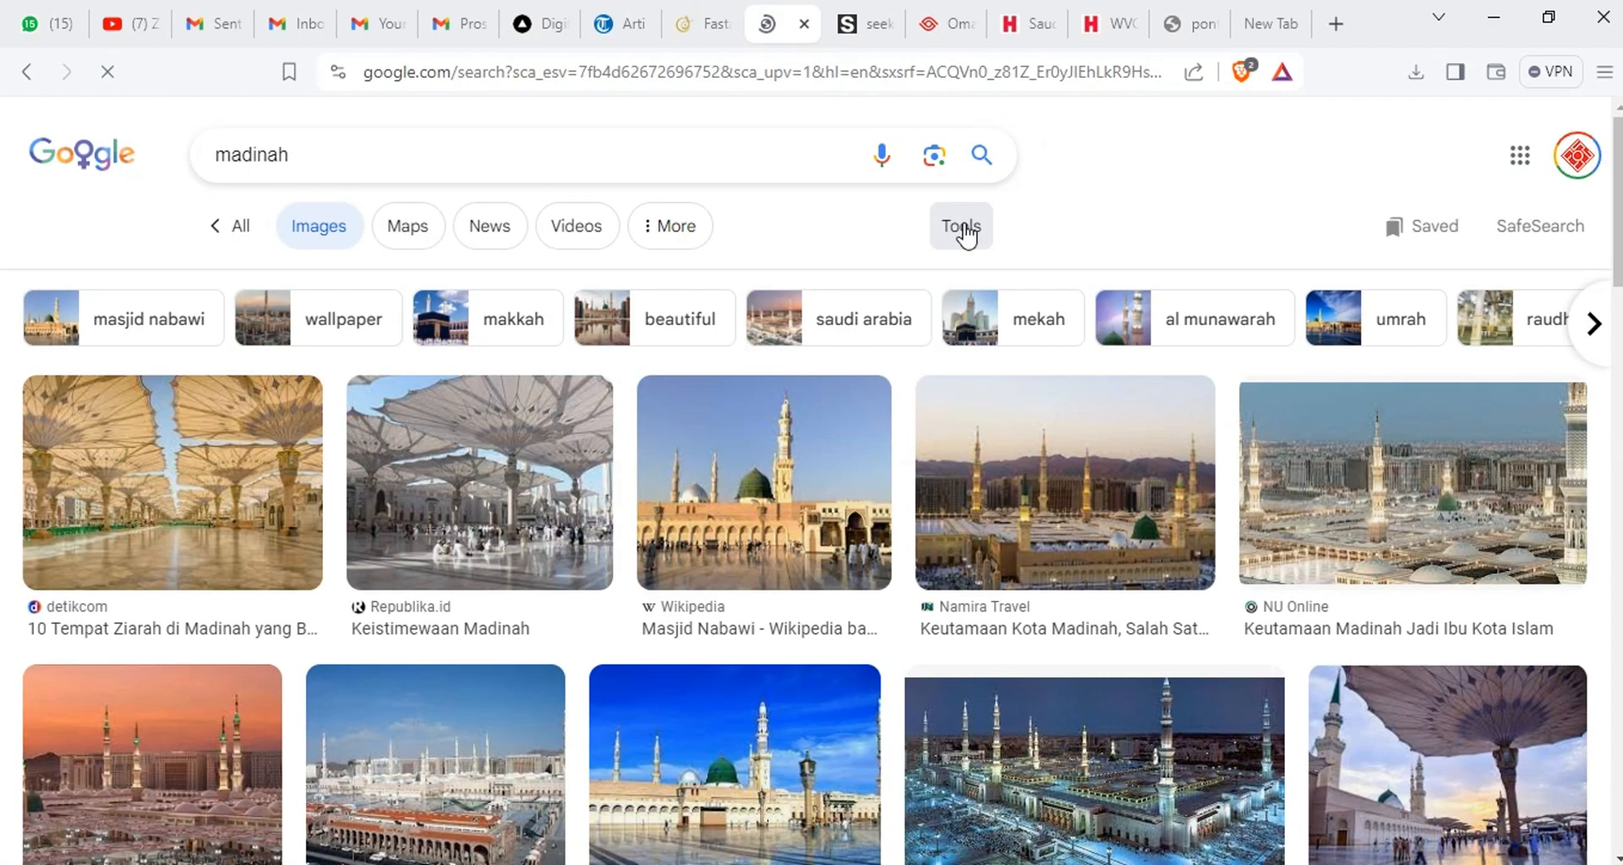
# Open freepik.com in the browser and search its assets for "madinah"
pyautogui.click(1184, 24)
pyautogui.click(841, 75)
pyautogui.write('freepik.com')
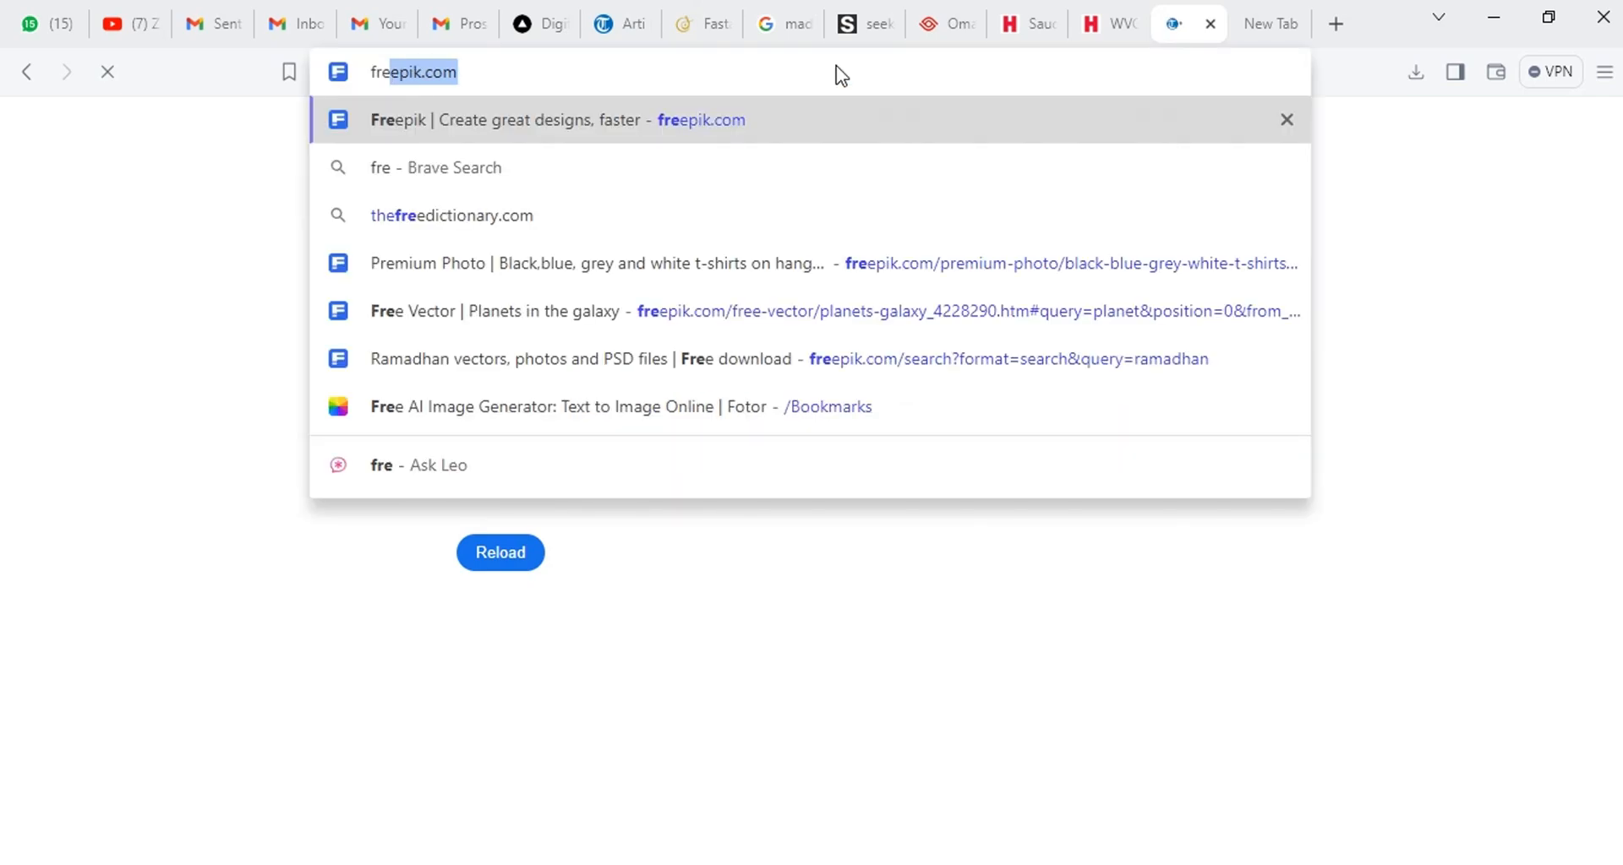
pyautogui.press('Return')
pyautogui.click(529, 398)
pyautogui.write('madinah')
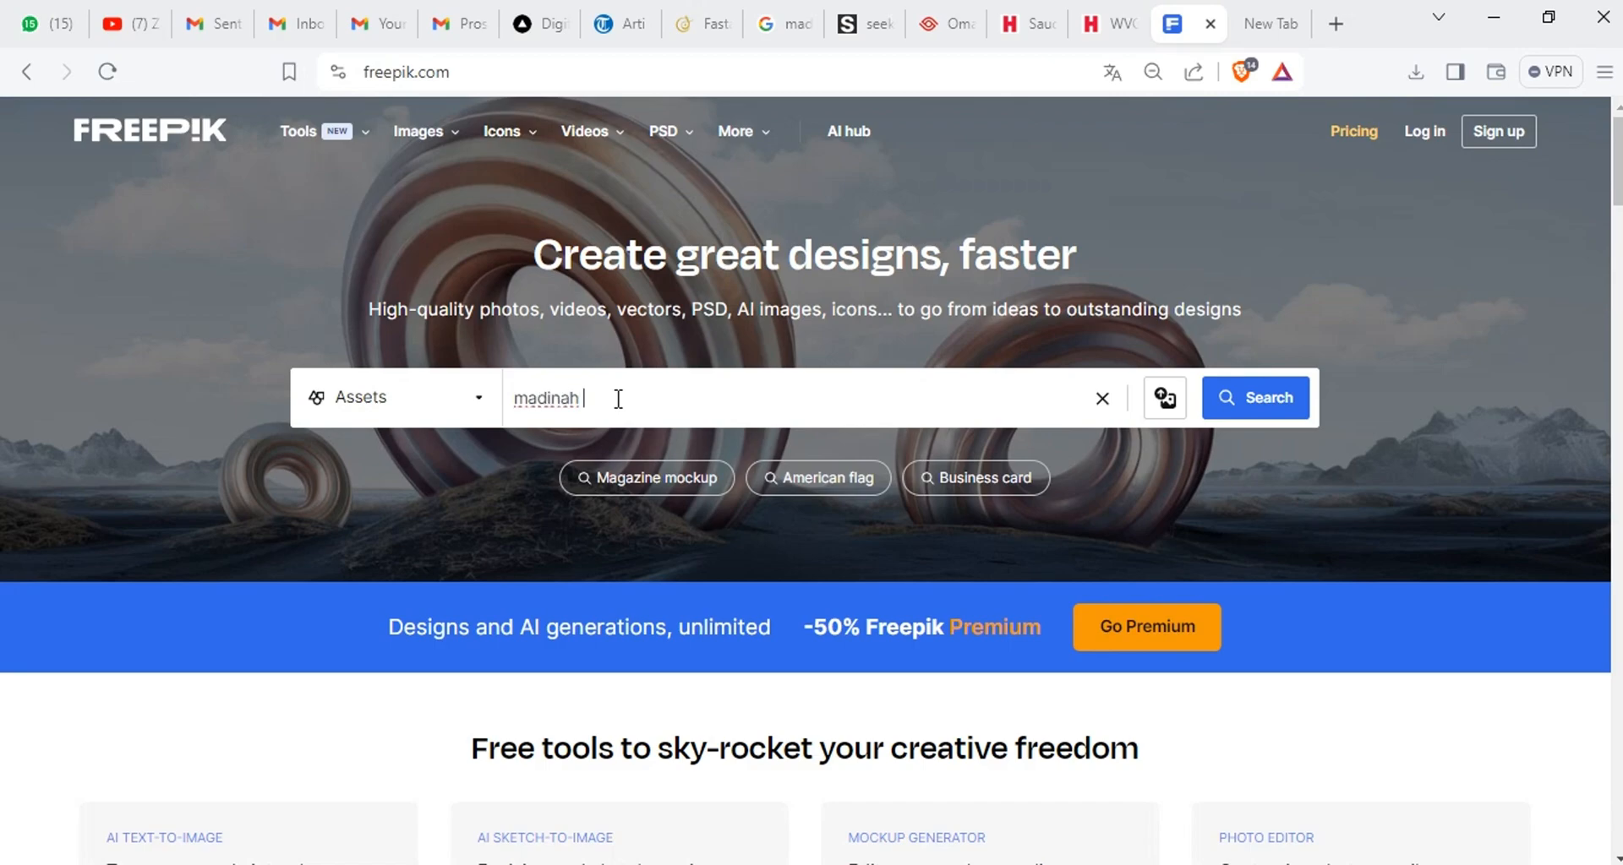
pyautogui.press('Return')
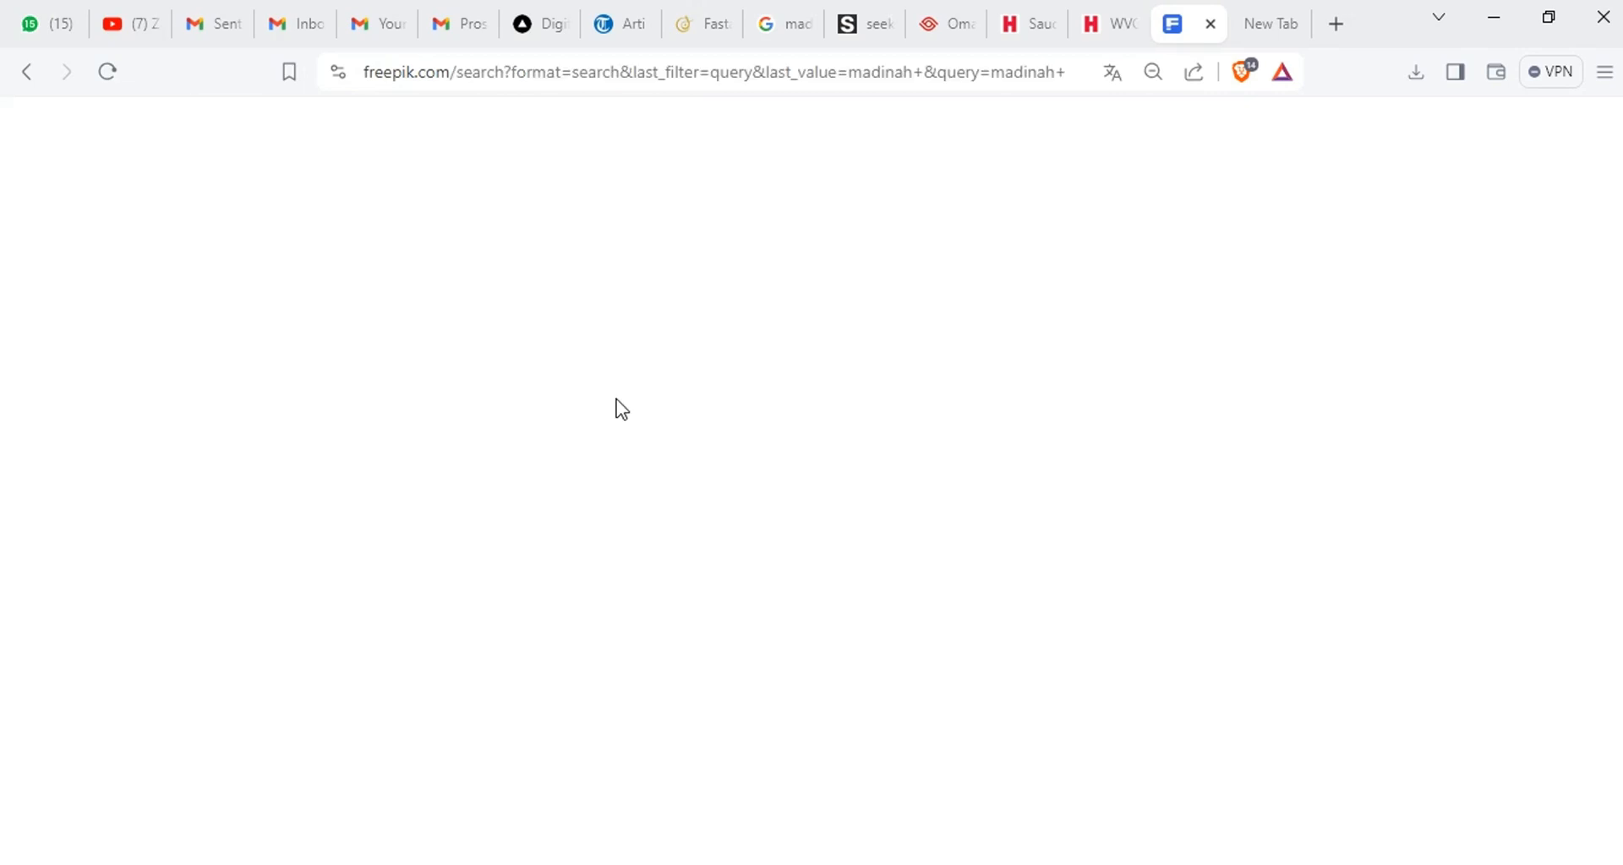
# Look through the Freepik asset results for "madinah" for a suitable mosque image
pyautogui.scroll(-8, 909, 427)
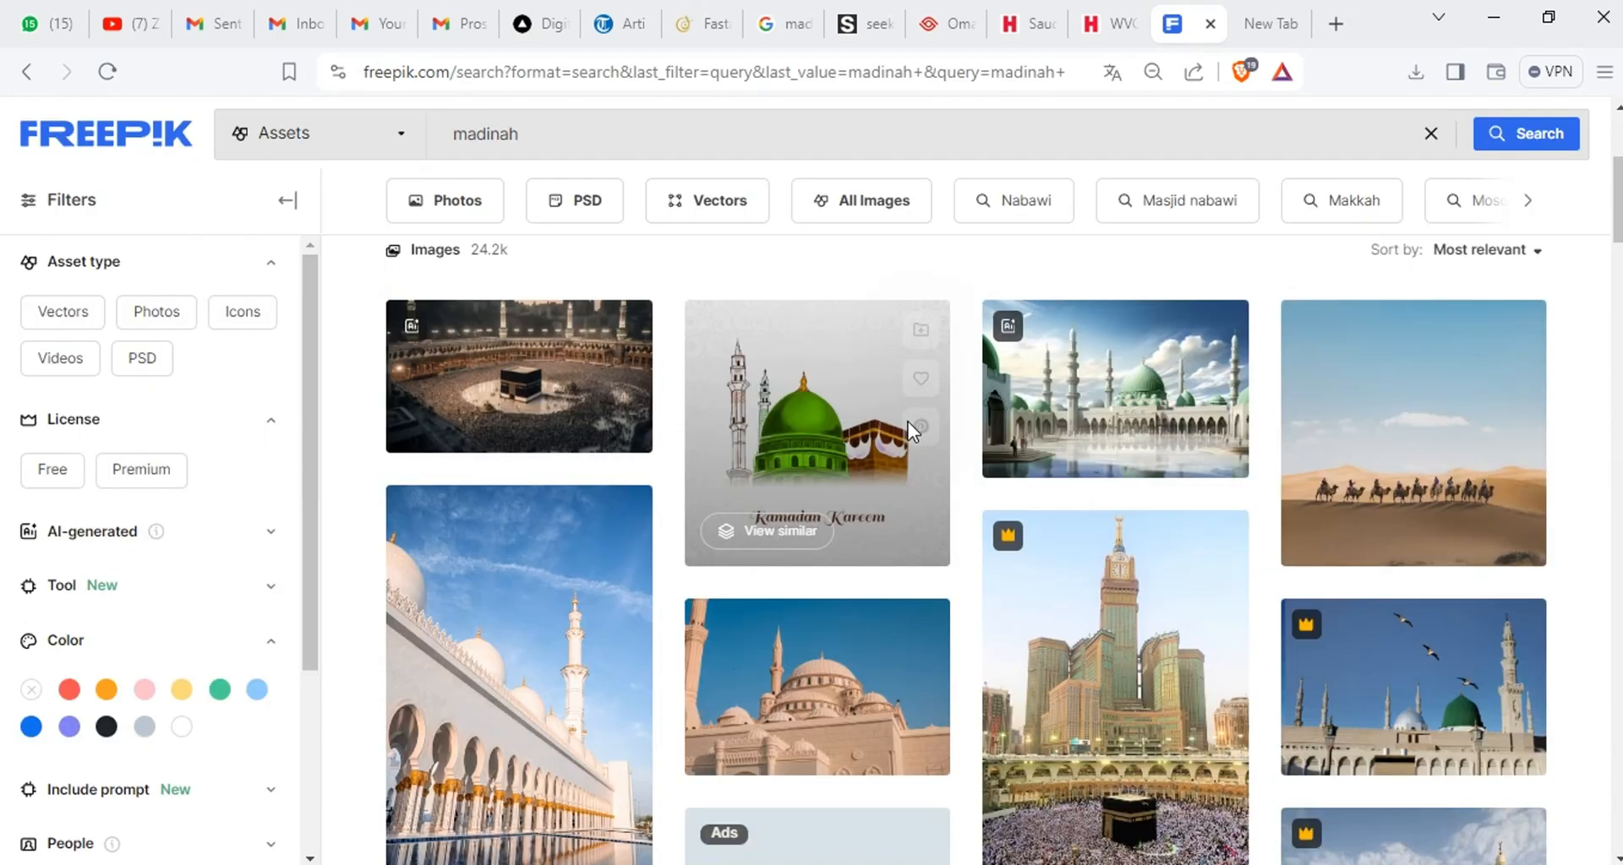
pyautogui.scroll(-10, 911, 429)
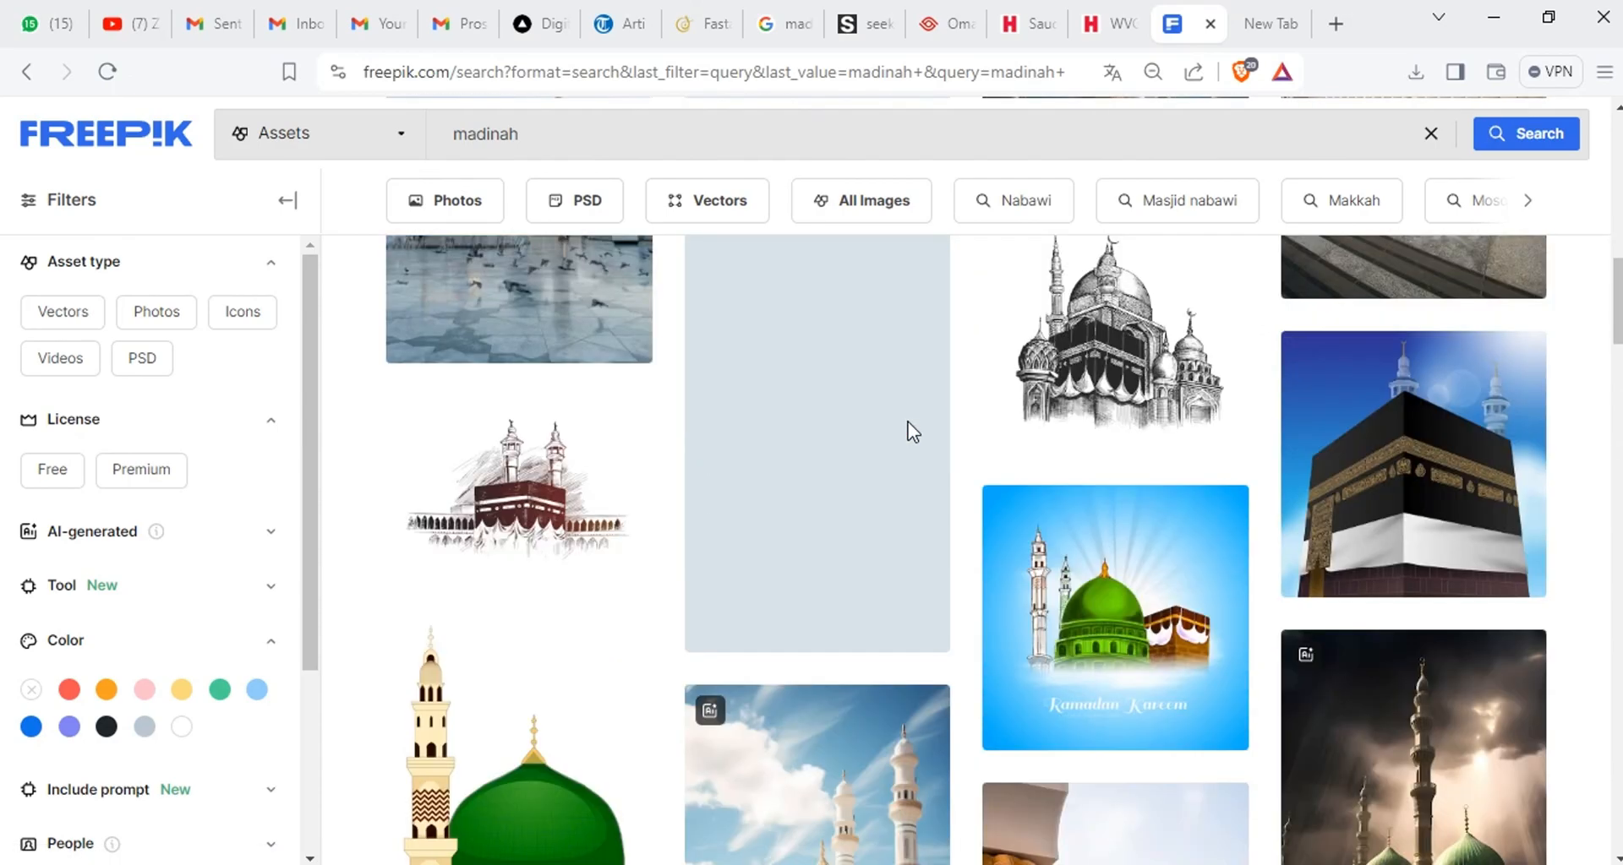
pyautogui.scroll(-10, 910, 434)
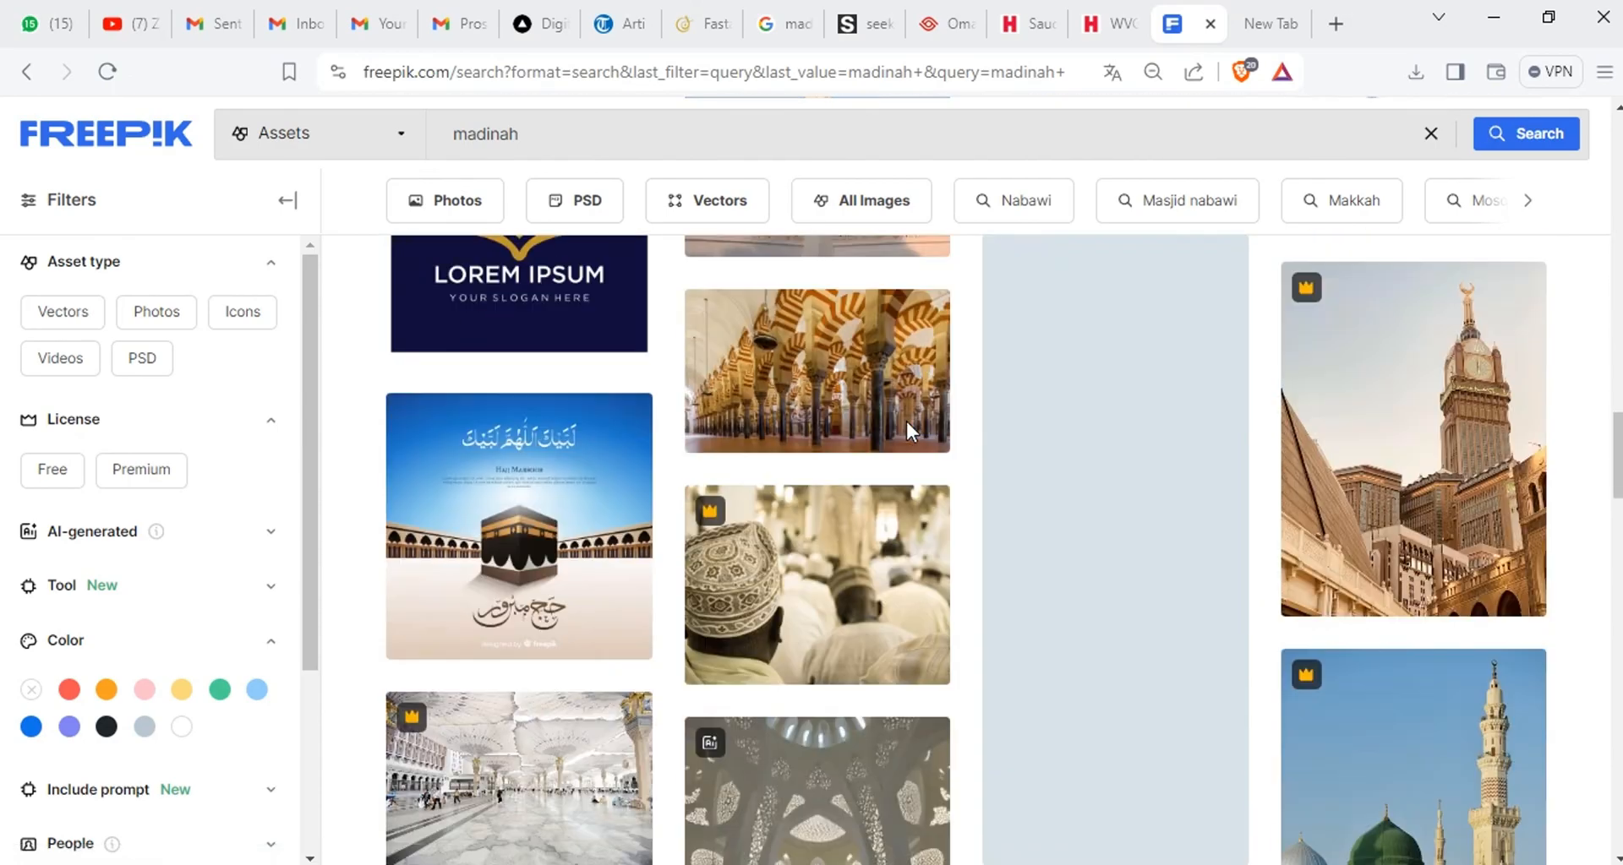
pyautogui.scroll(-10, 909, 434)
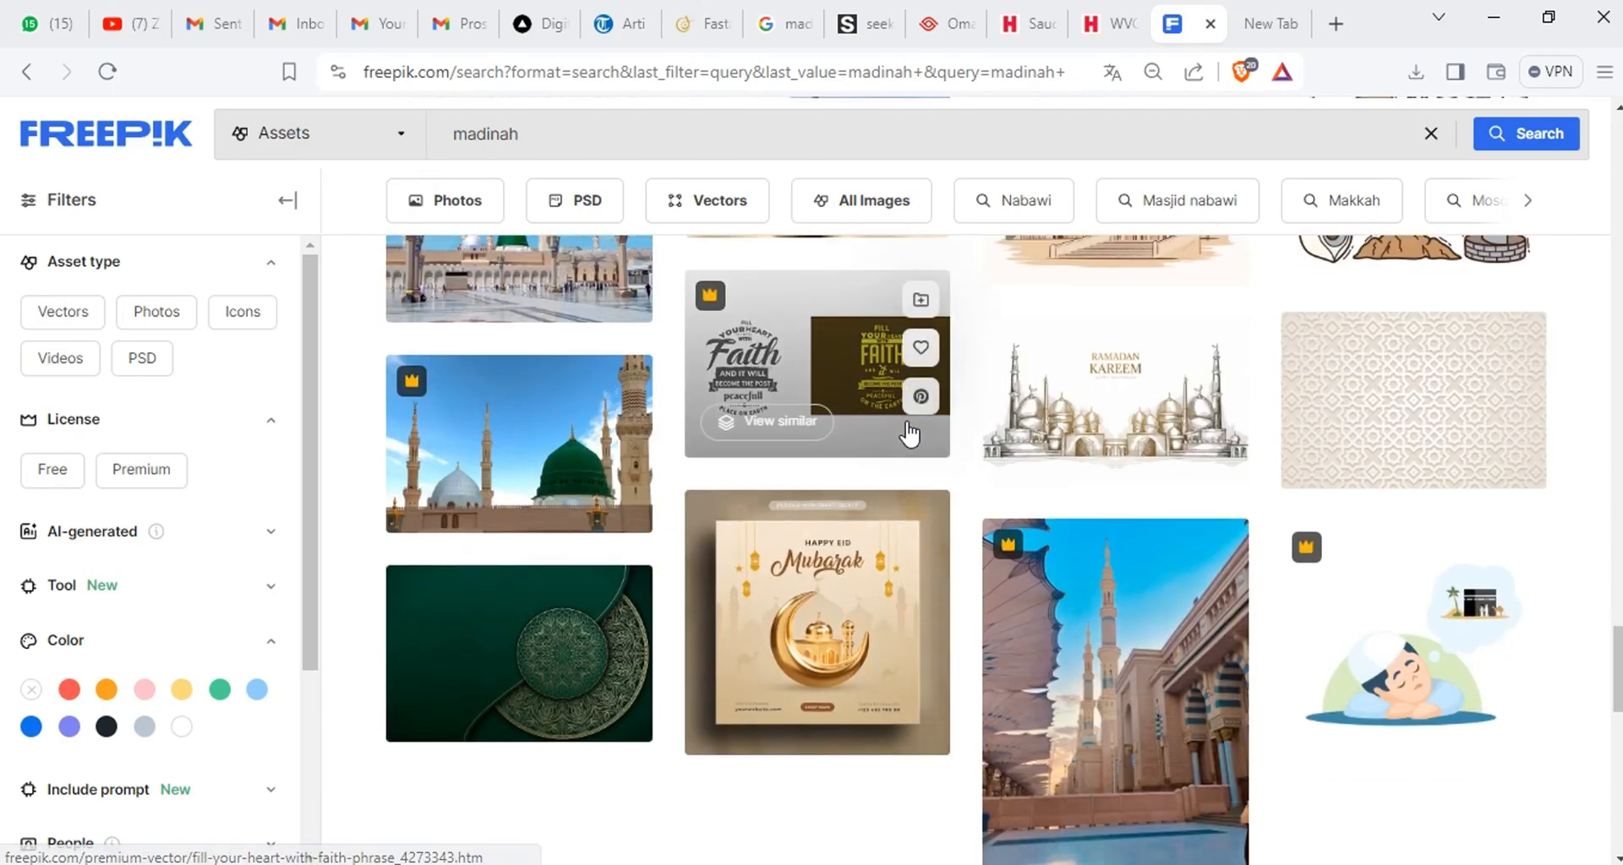
pyautogui.scroll(12, 905, 432)
pyautogui.scroll(10, 905, 423)
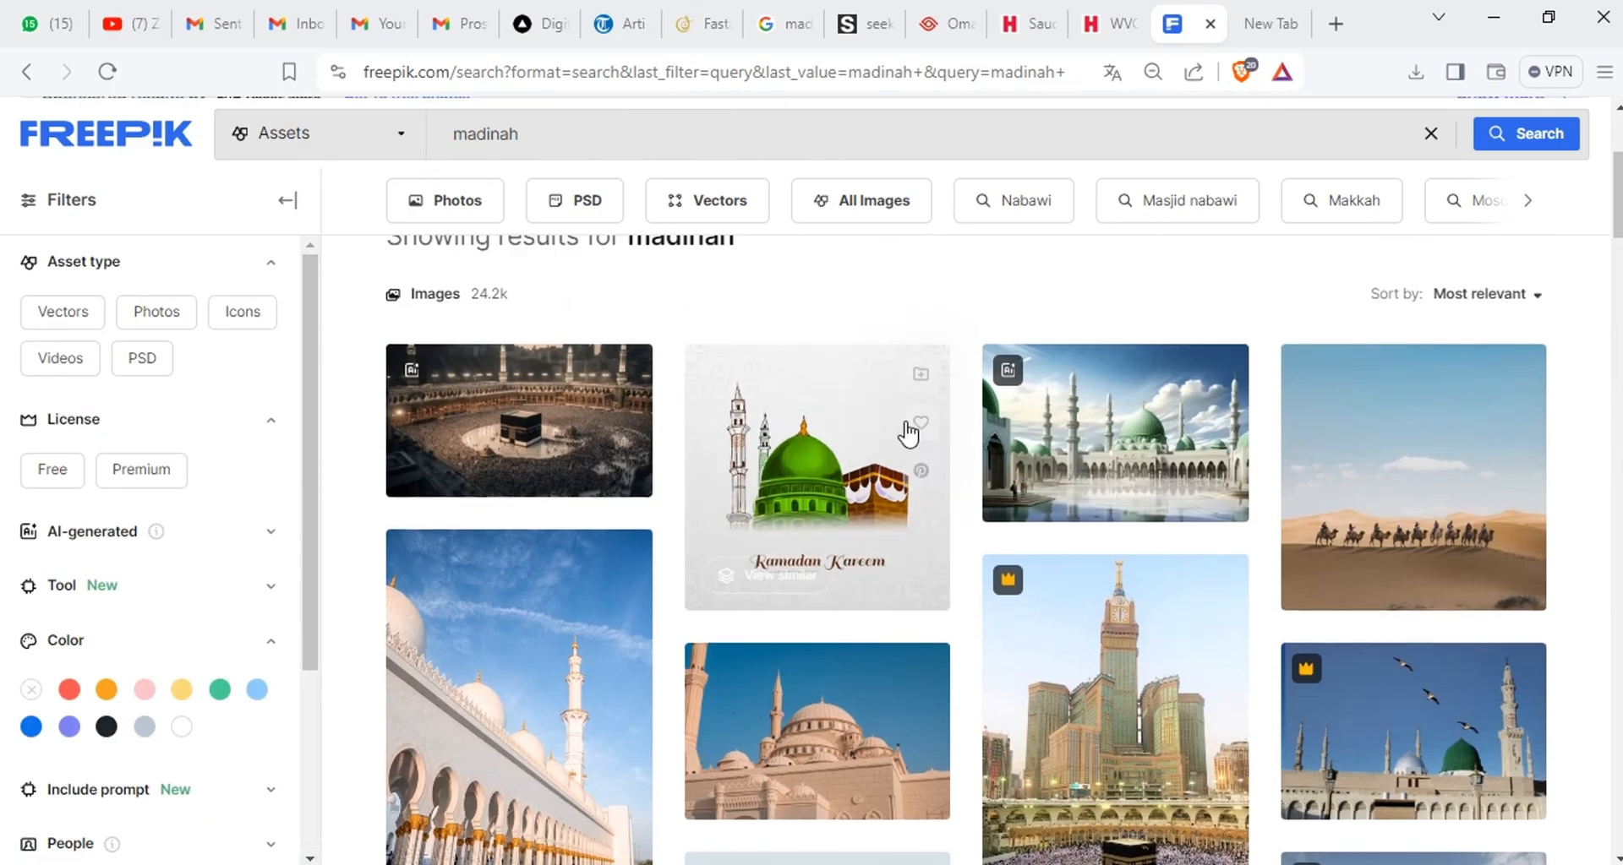
pyautogui.scroll(-3, 905, 423)
pyautogui.scroll(-3, 905, 423)
pyautogui.scroll(8, 906, 422)
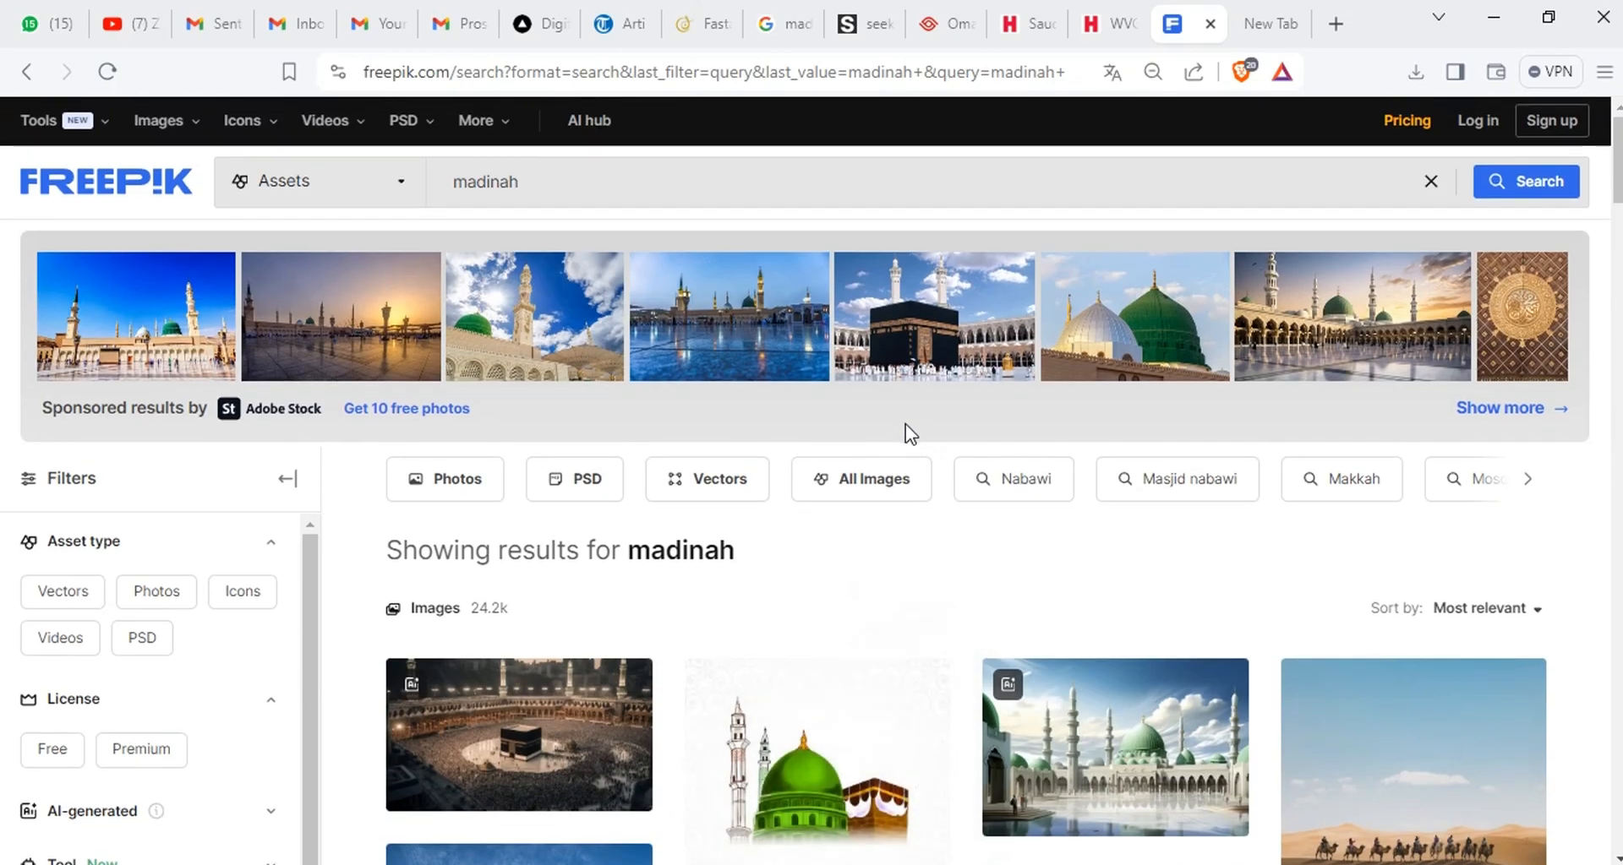
pyautogui.scroll(-10, 964, 520)
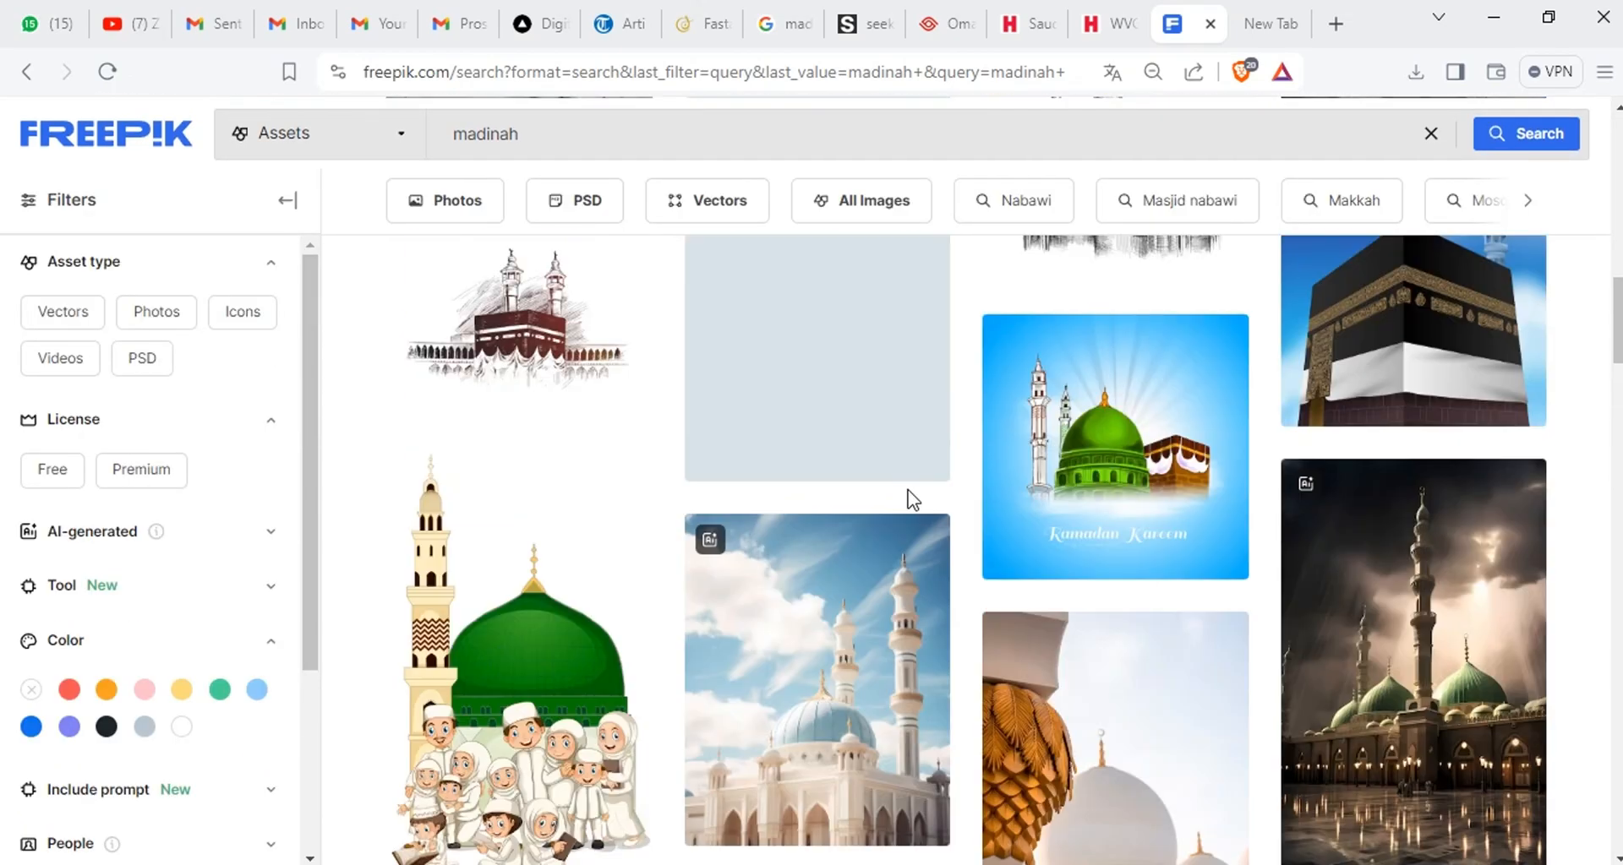
# Limit the Freepik "madinah" search to photos and open the green-domed mosque courtyard photo with the blue sky in its own tab
pyautogui.click(308, 132)
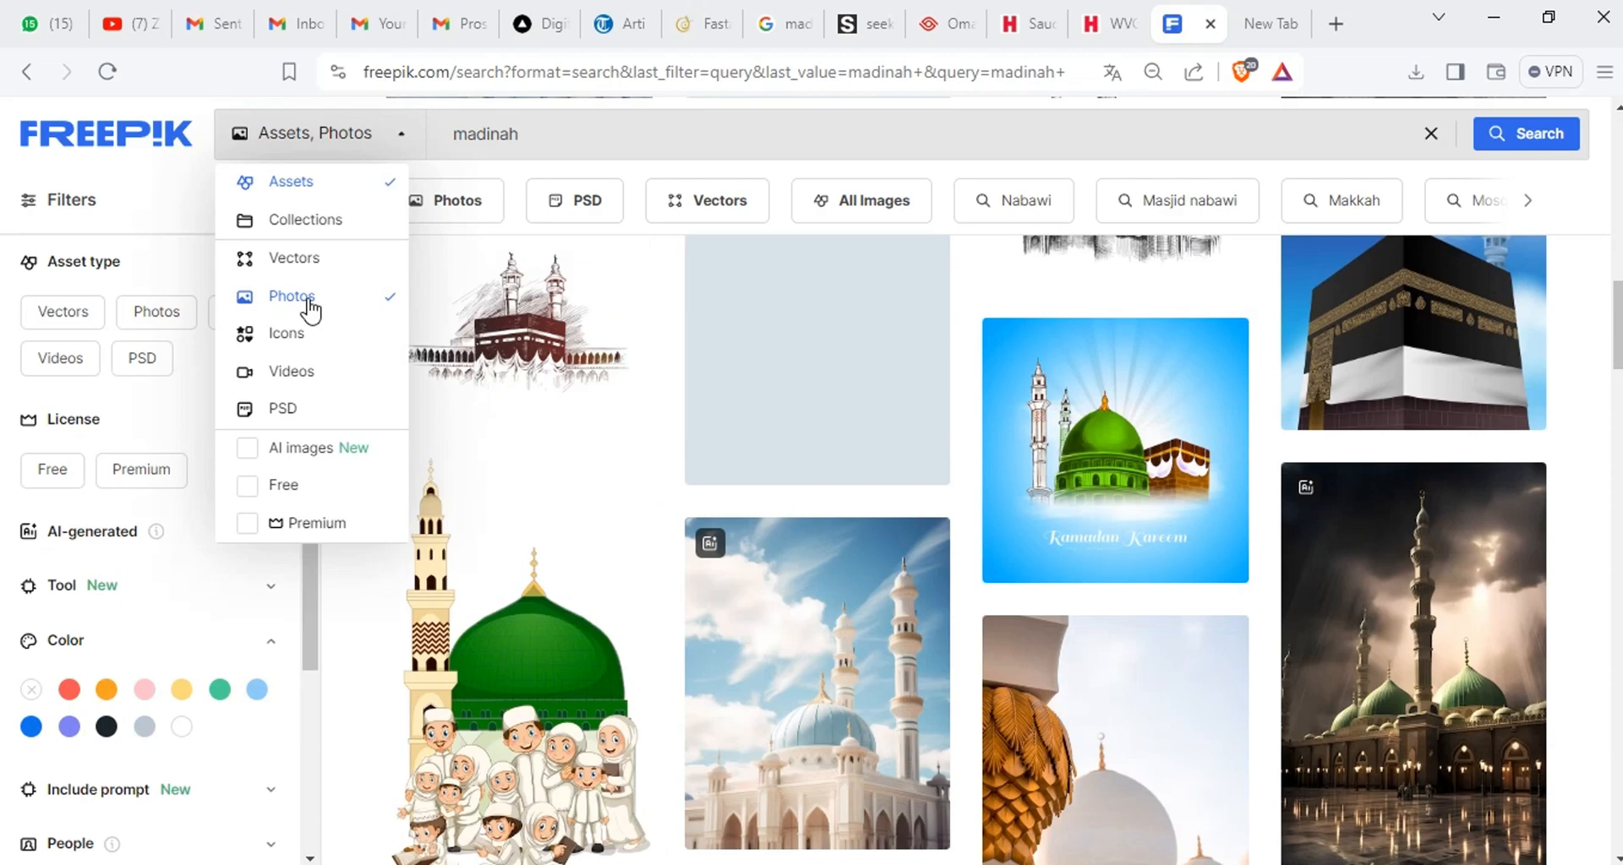
pyautogui.click(1547, 145)
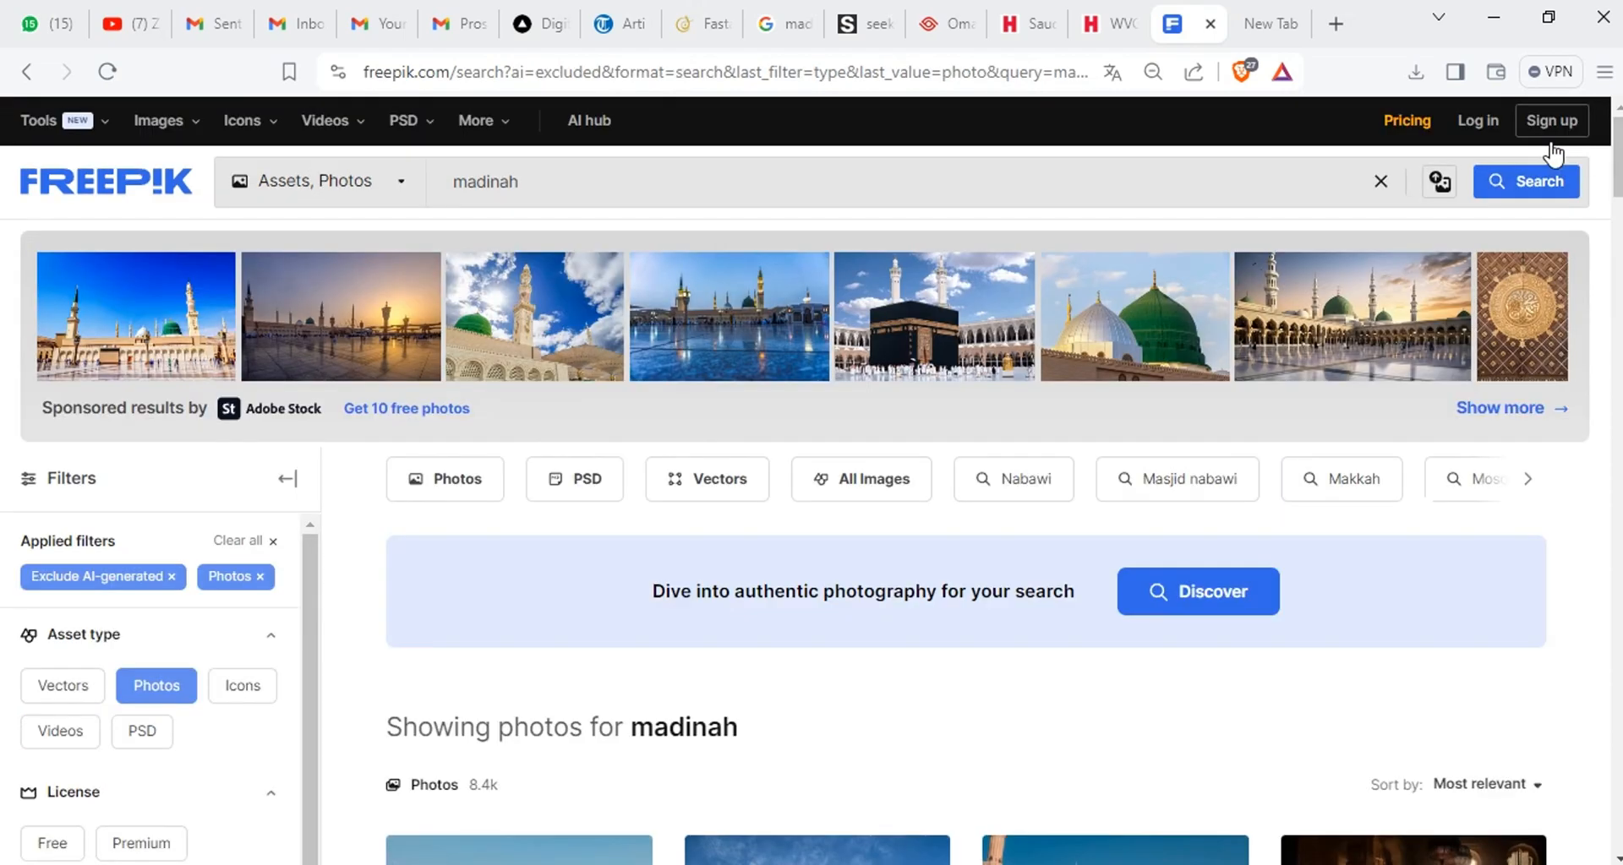
pyautogui.scroll(-15, 865, 555)
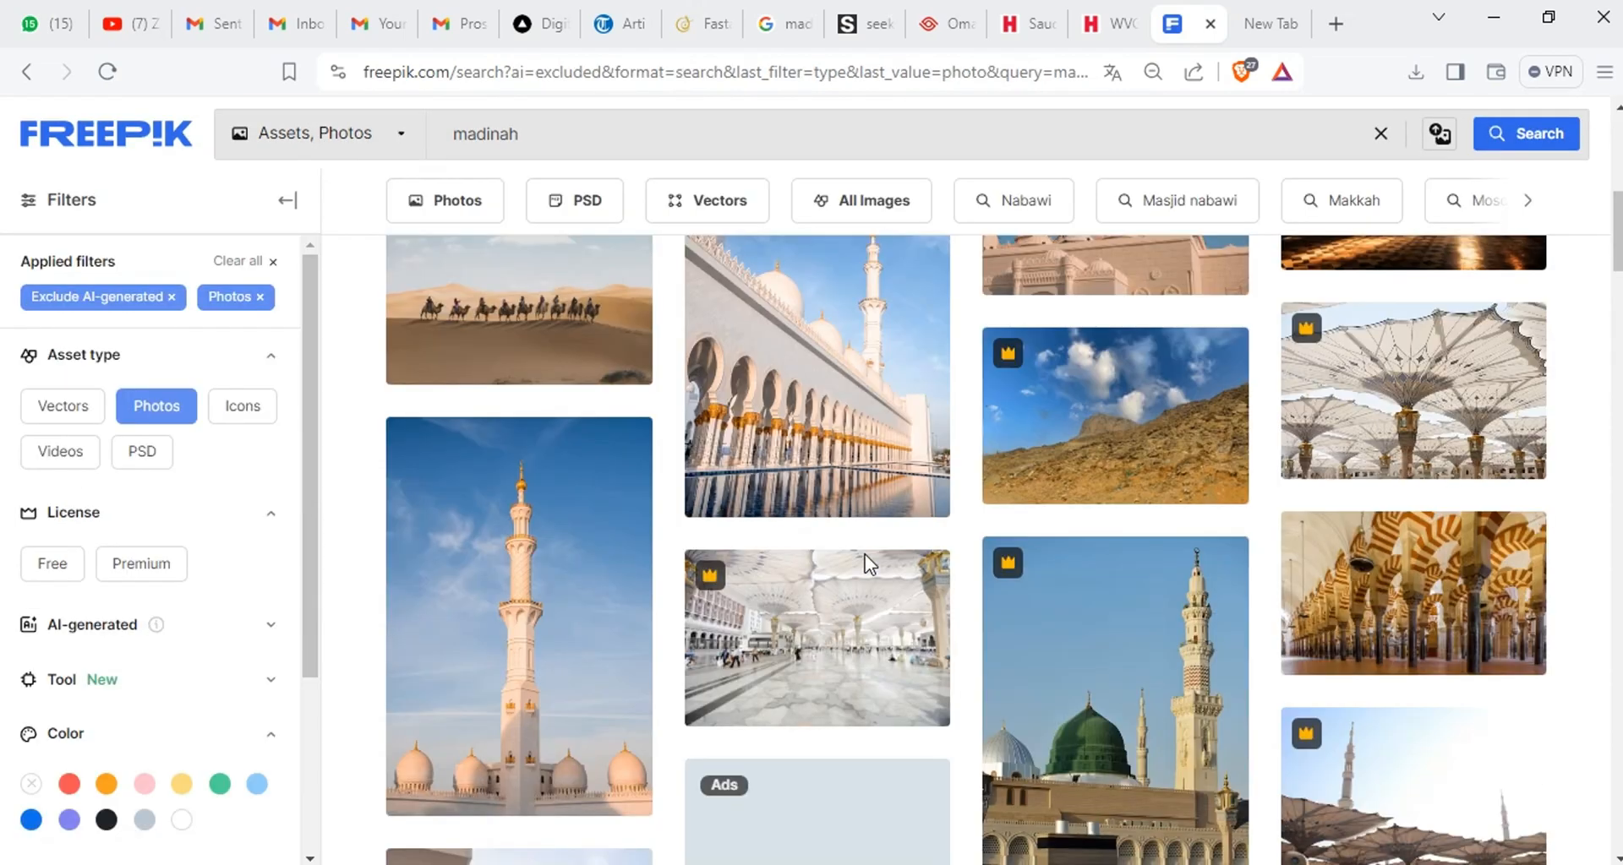
pyautogui.scroll(-1, 865, 551)
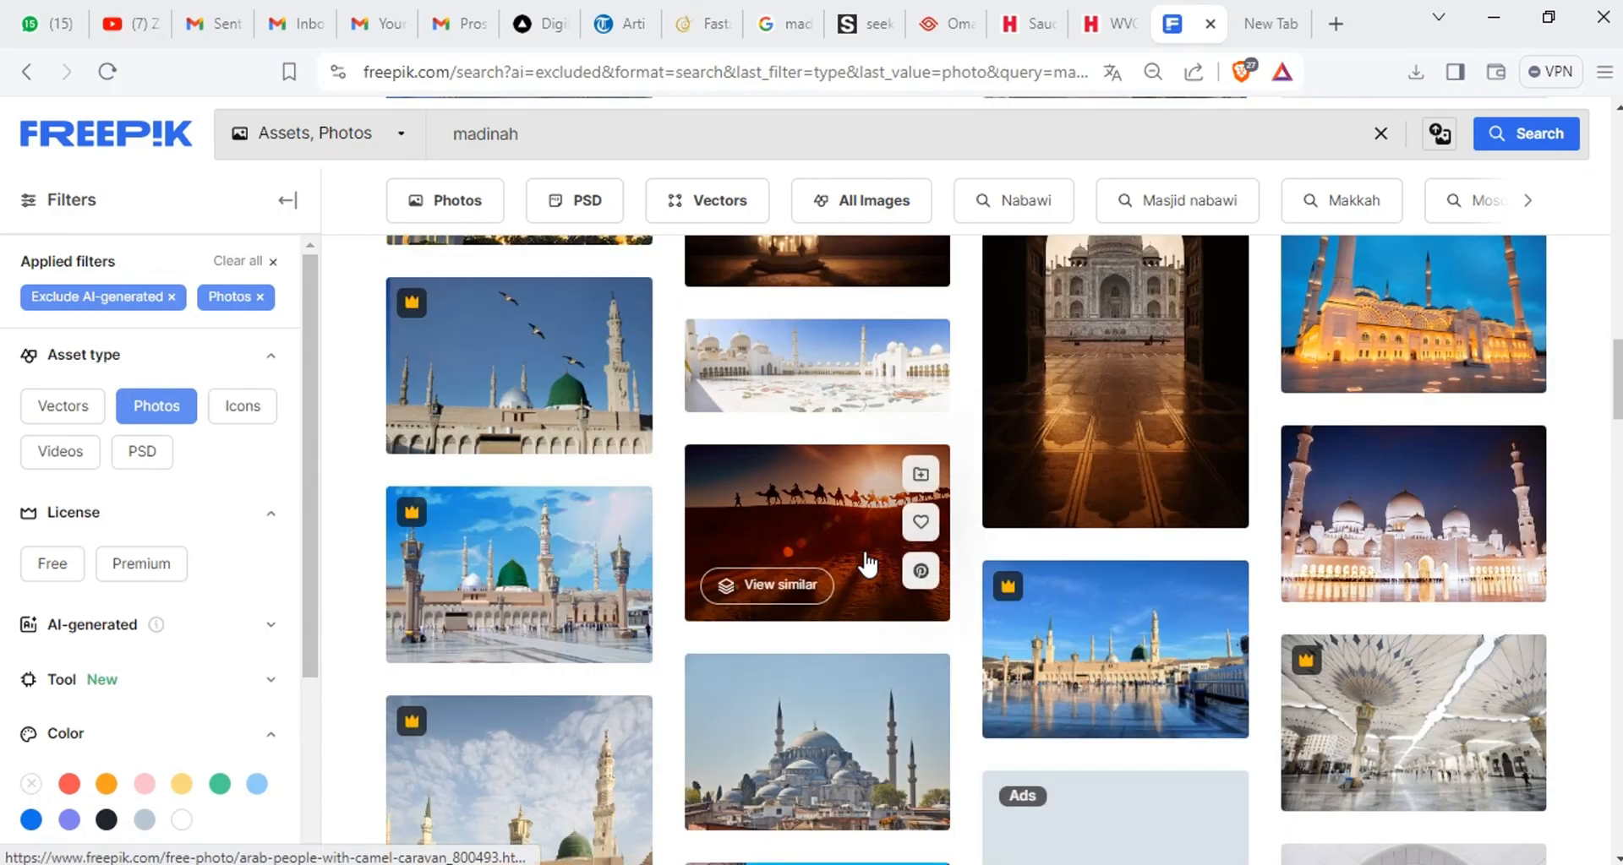
pyautogui.rightClick(528, 581)
pyautogui.click(666, 311)
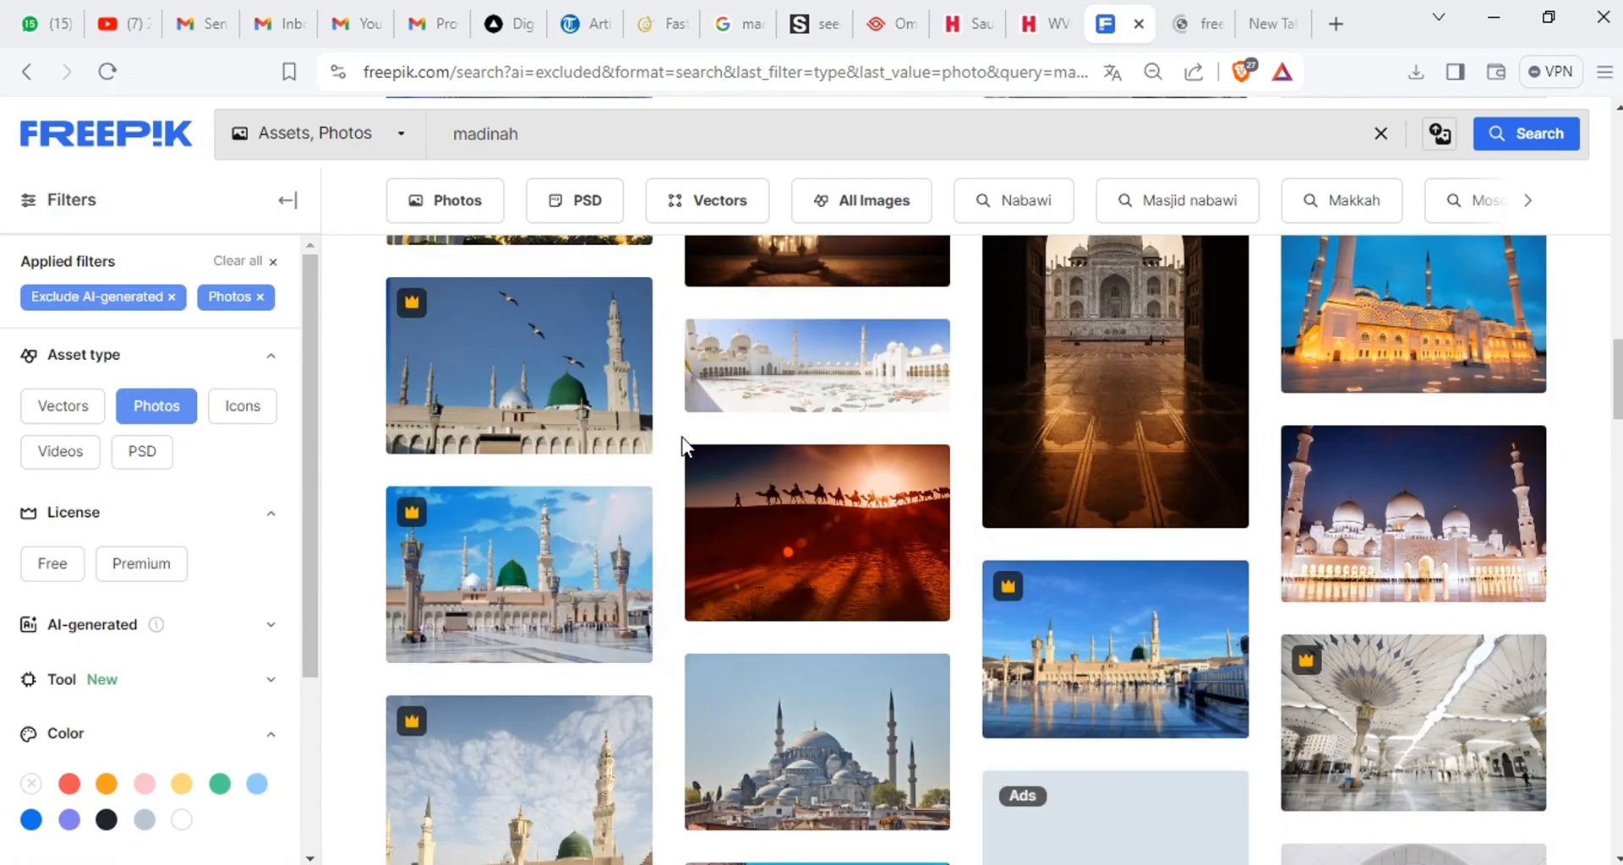
pyautogui.click(1199, 12)
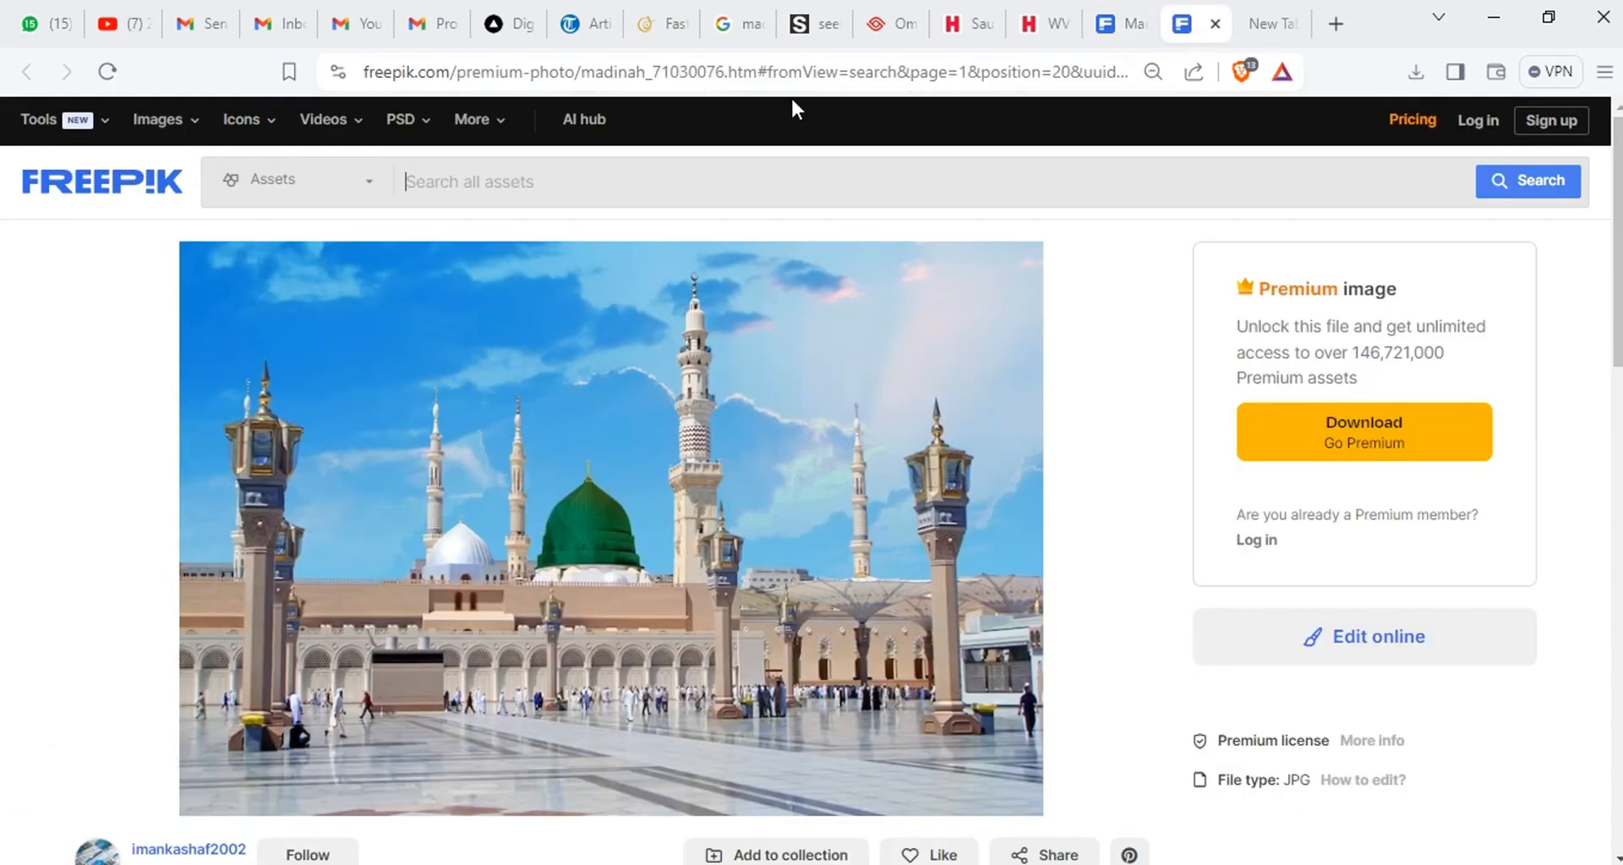
# Copy the opened mosque photo, switch to CorelDRAW and paste it into the one way.cdr layout
pyautogui.click(703, 74)
pyautogui.hotkey('alt', 'Tab')
pyautogui.hotkey('ctrl', 'v')
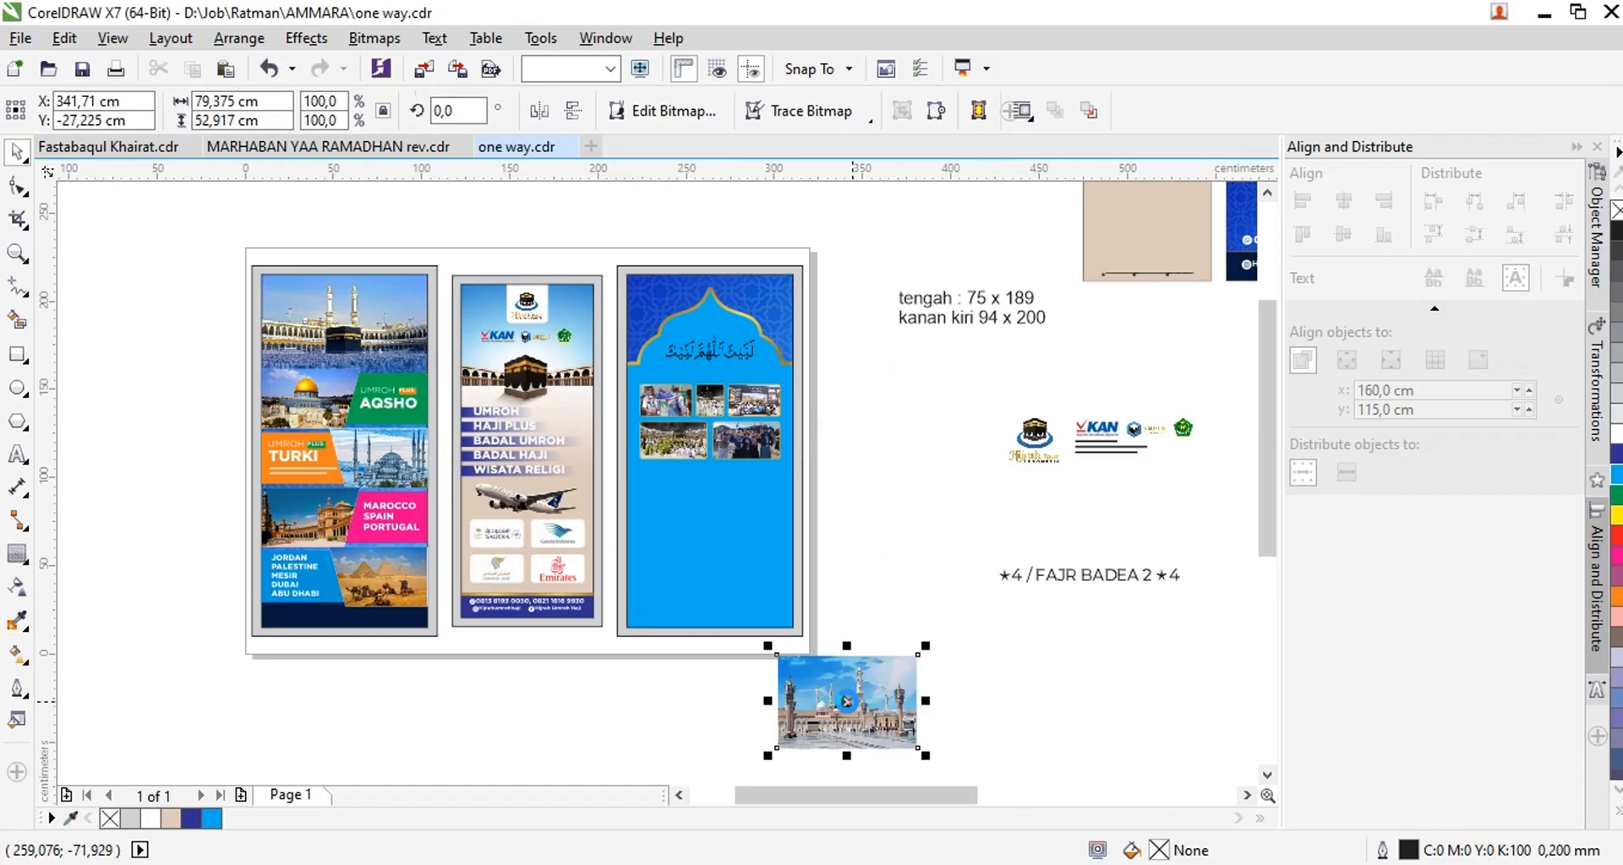
# Place the mosque photo inside the right panel's PowerClip and enlarge it to about 183 x 122 cm across the panel's lower part
pyautogui.click(743, 544)
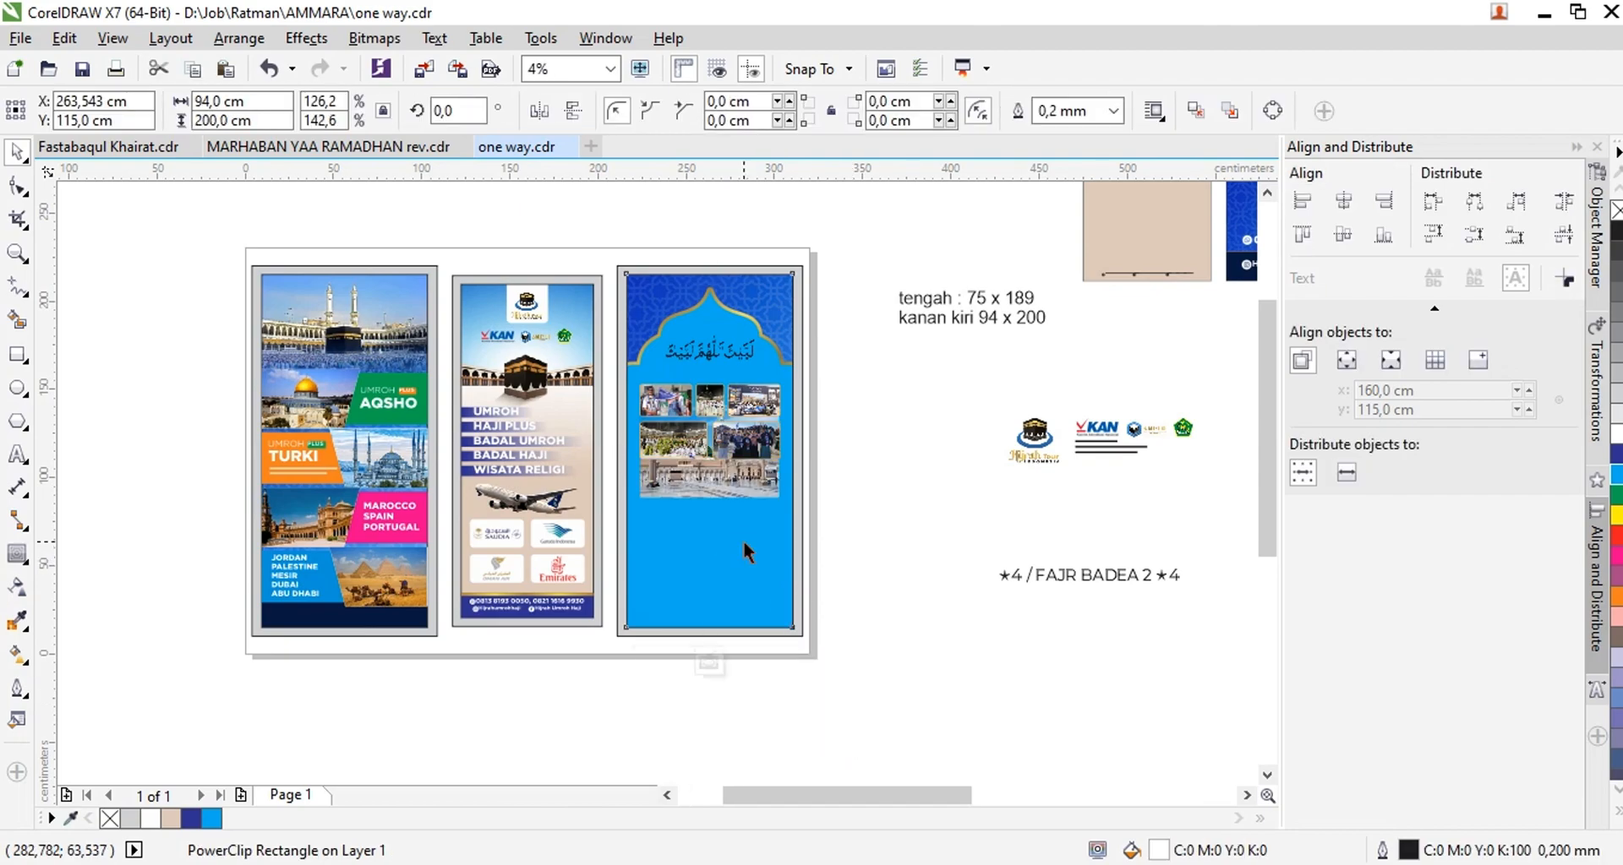
pyautogui.keyDown('ctrl'); pyautogui.click(747, 480); pyautogui.keyUp('ctrl')
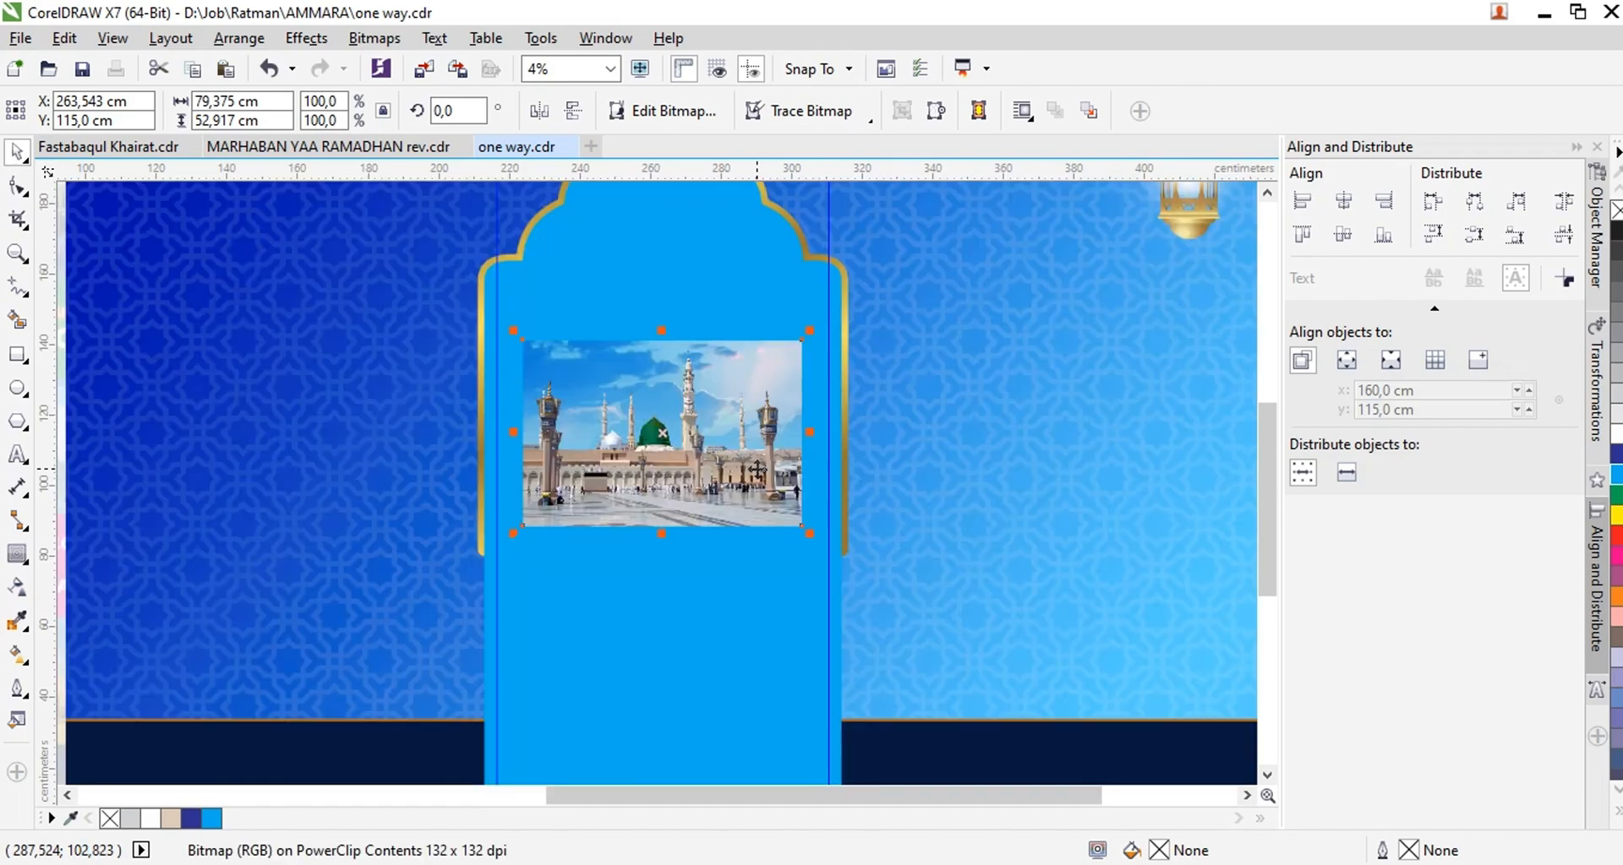
pyautogui.scroll(-1, 757, 469)
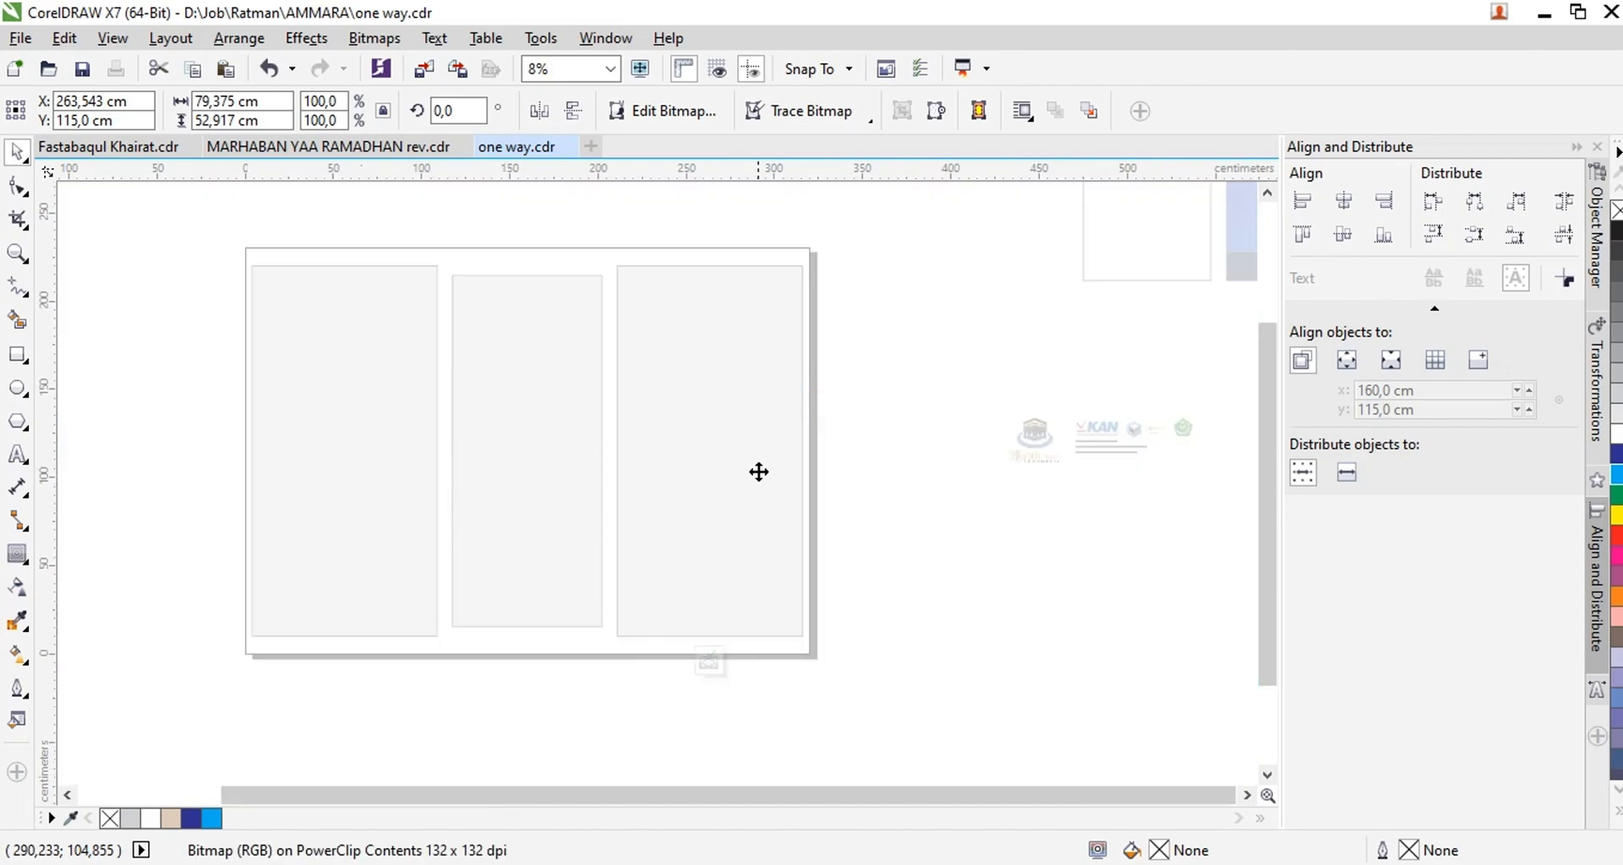
pyautogui.moveTo(801, 518); pyautogui.dragTo(850, 551)
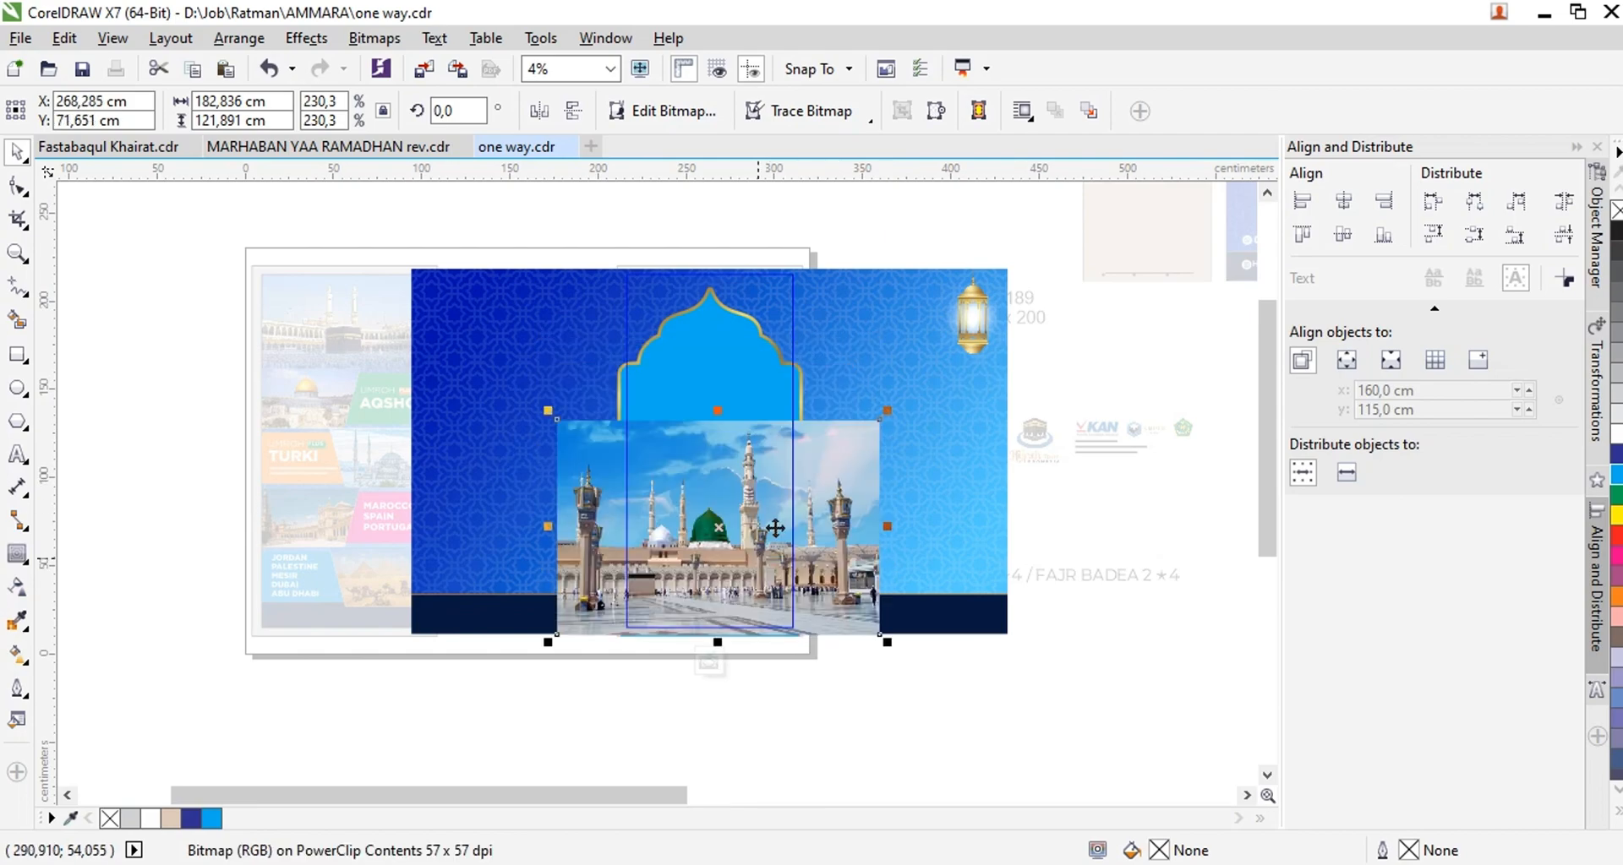
# Fade the mosque photo's upper edge into the cyan arch with a vertical linear transparency and finish editing the PowerClip
pyautogui.click(17, 586)
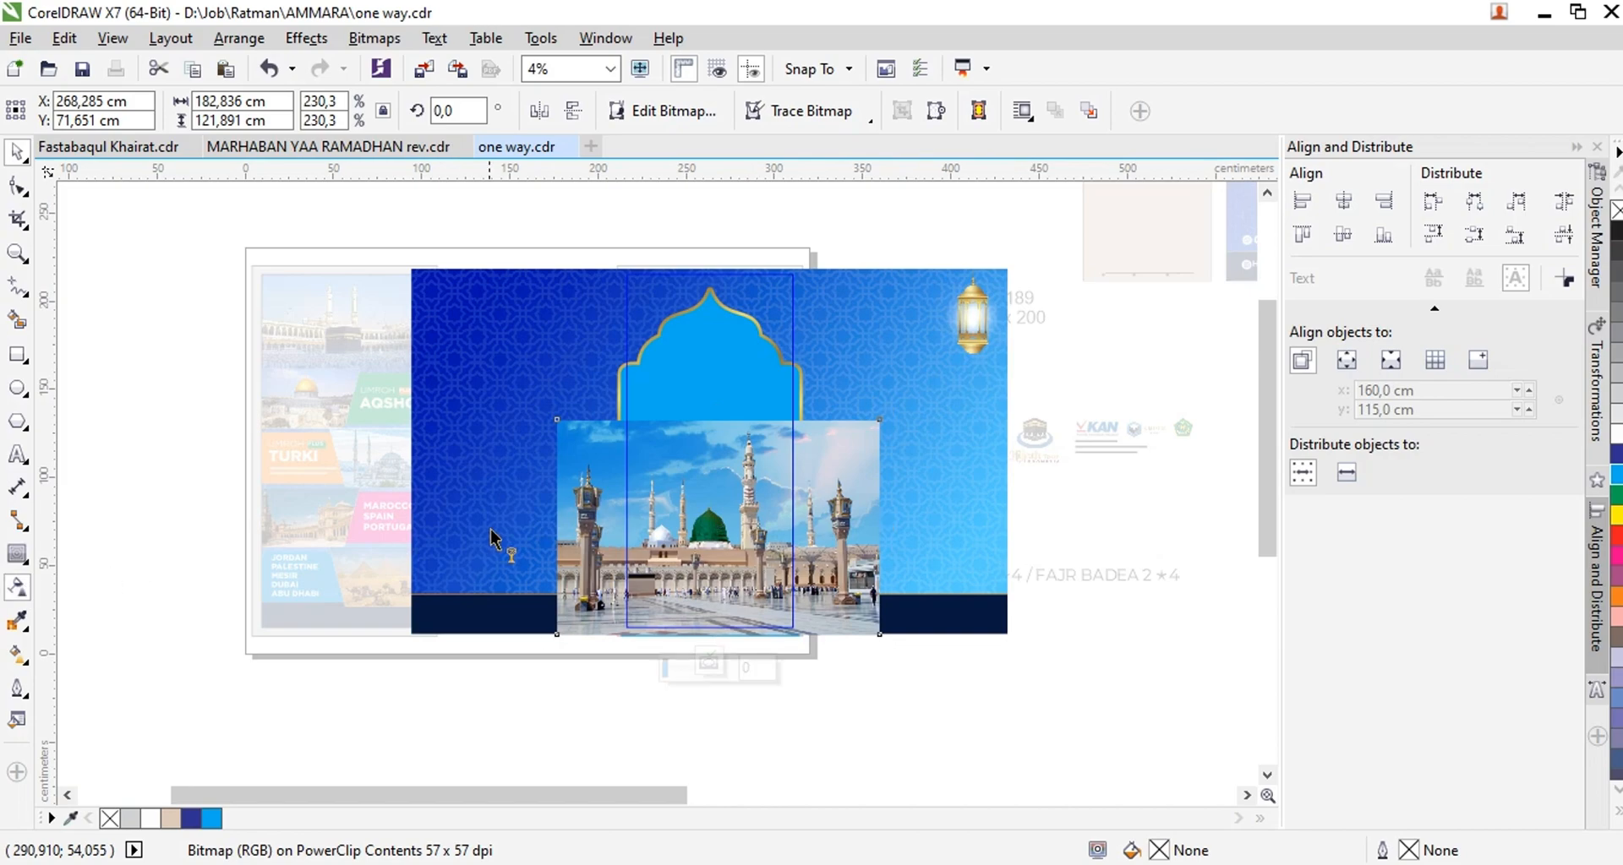
pyautogui.moveTo(709, 495); pyautogui.dragTo(709, 422)
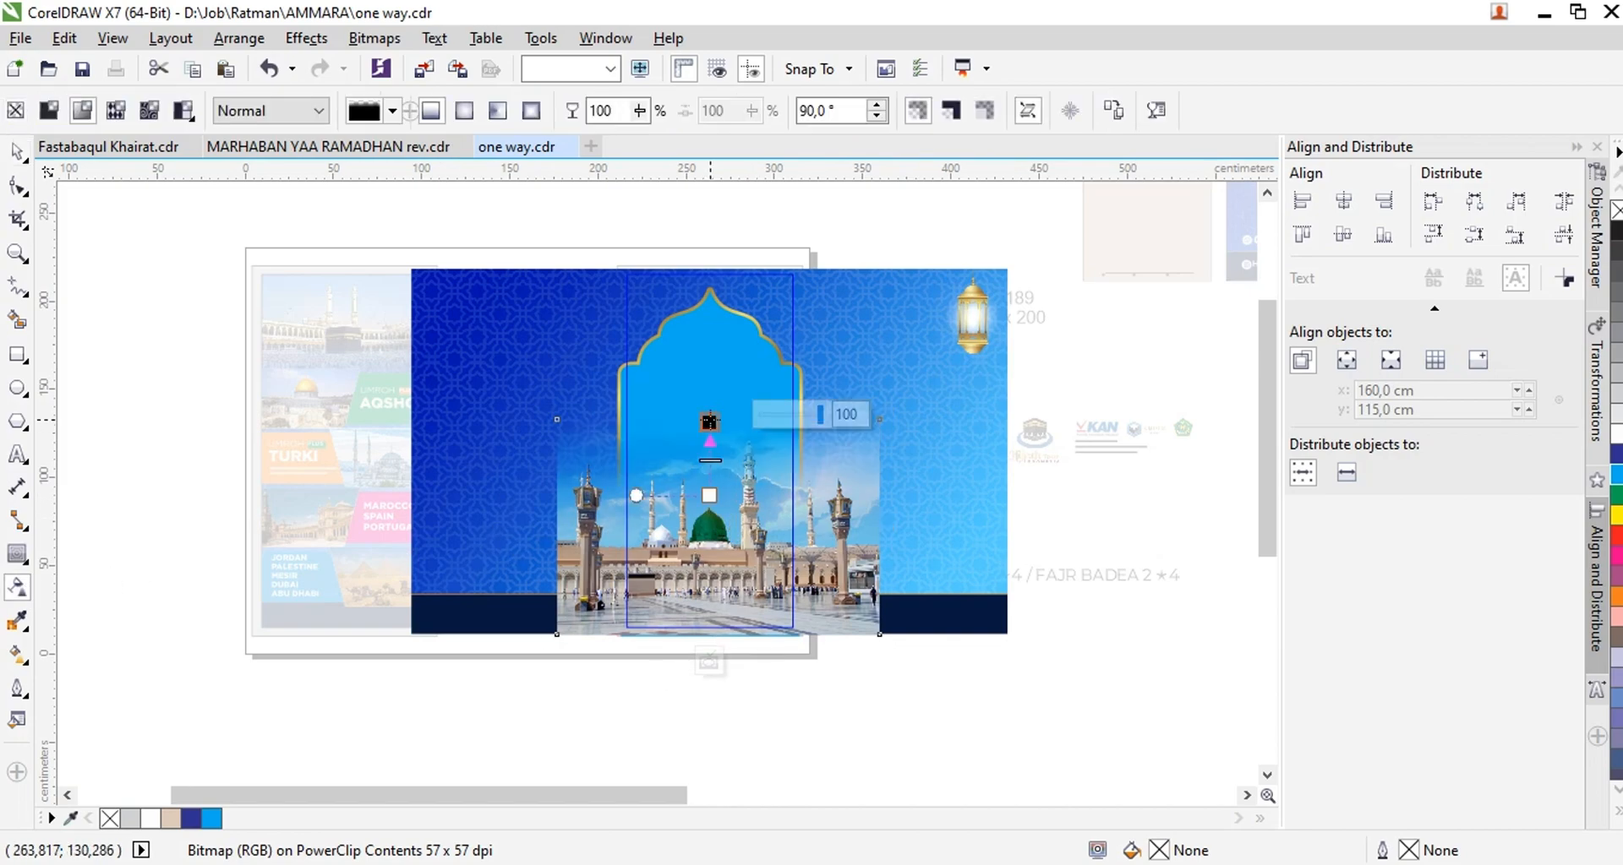
pyautogui.moveTo(709, 495); pyautogui.dragTo(709, 511)
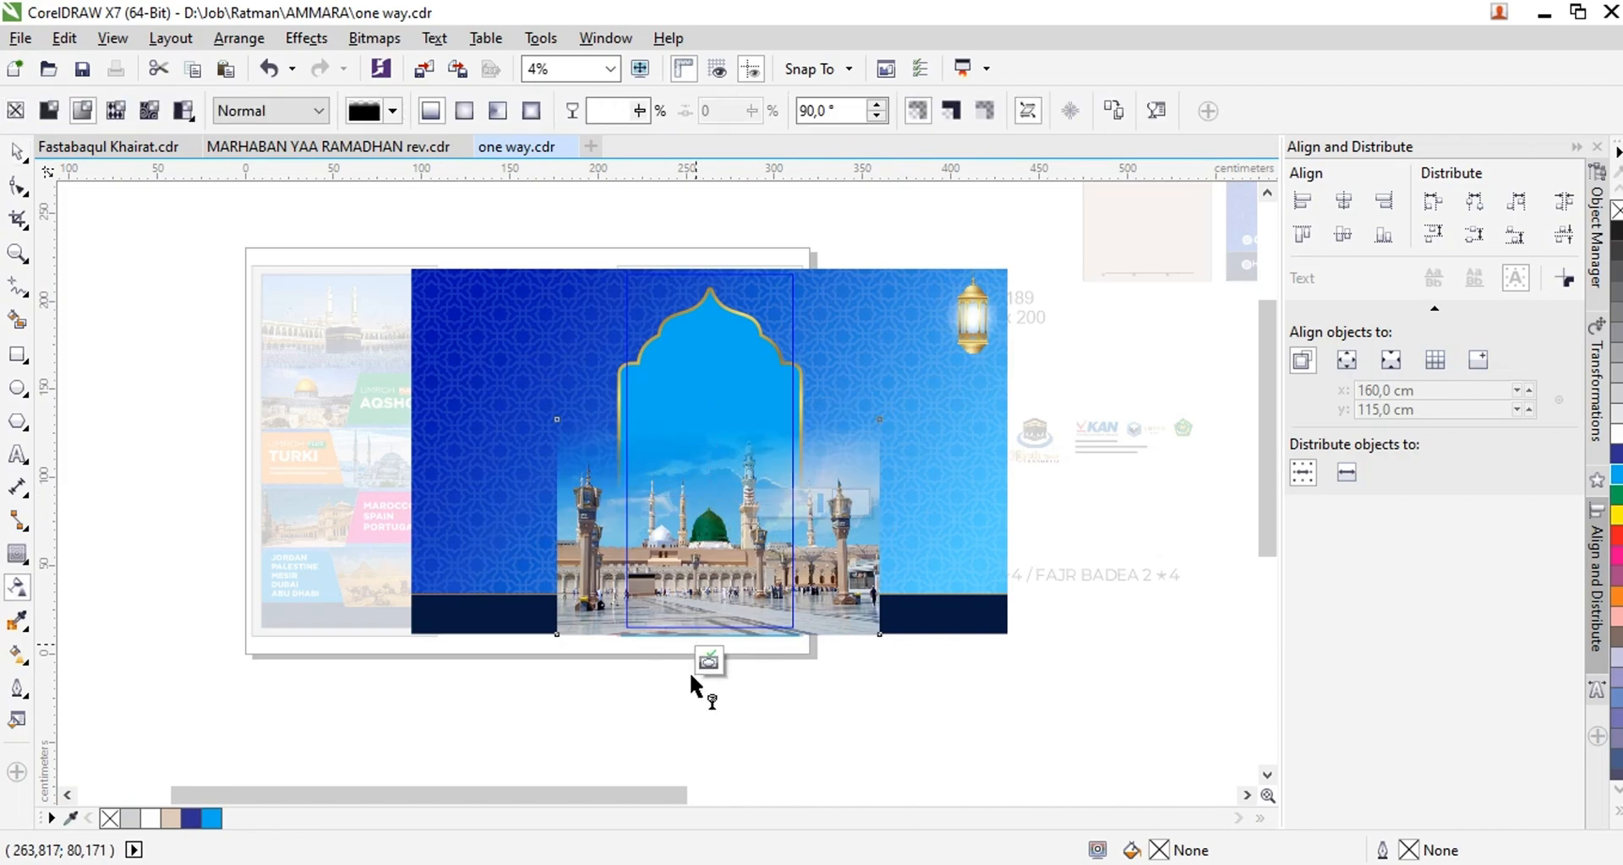
pyautogui.click(709, 661)
pyautogui.click(907, 709)
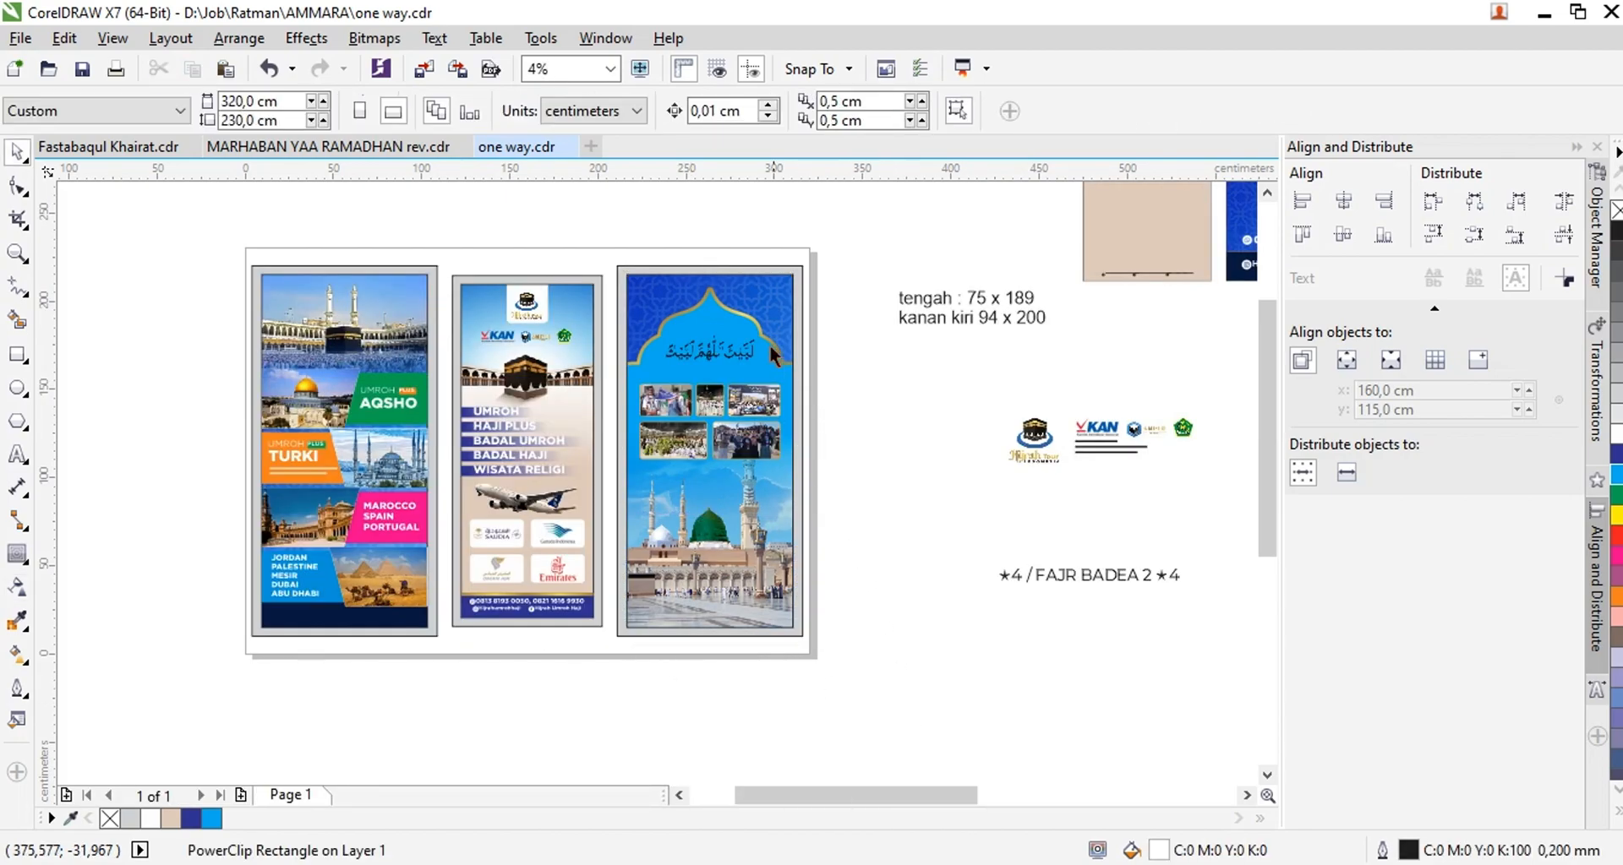
# Move the group of five photos slightly up towards the calligraphy and centre it horizontally on the right panel
pyautogui.scroll(2, 725, 346)
pyautogui.click(721, 359)
pyautogui.moveTo(720, 507); pyautogui.dragTo(501, 593)
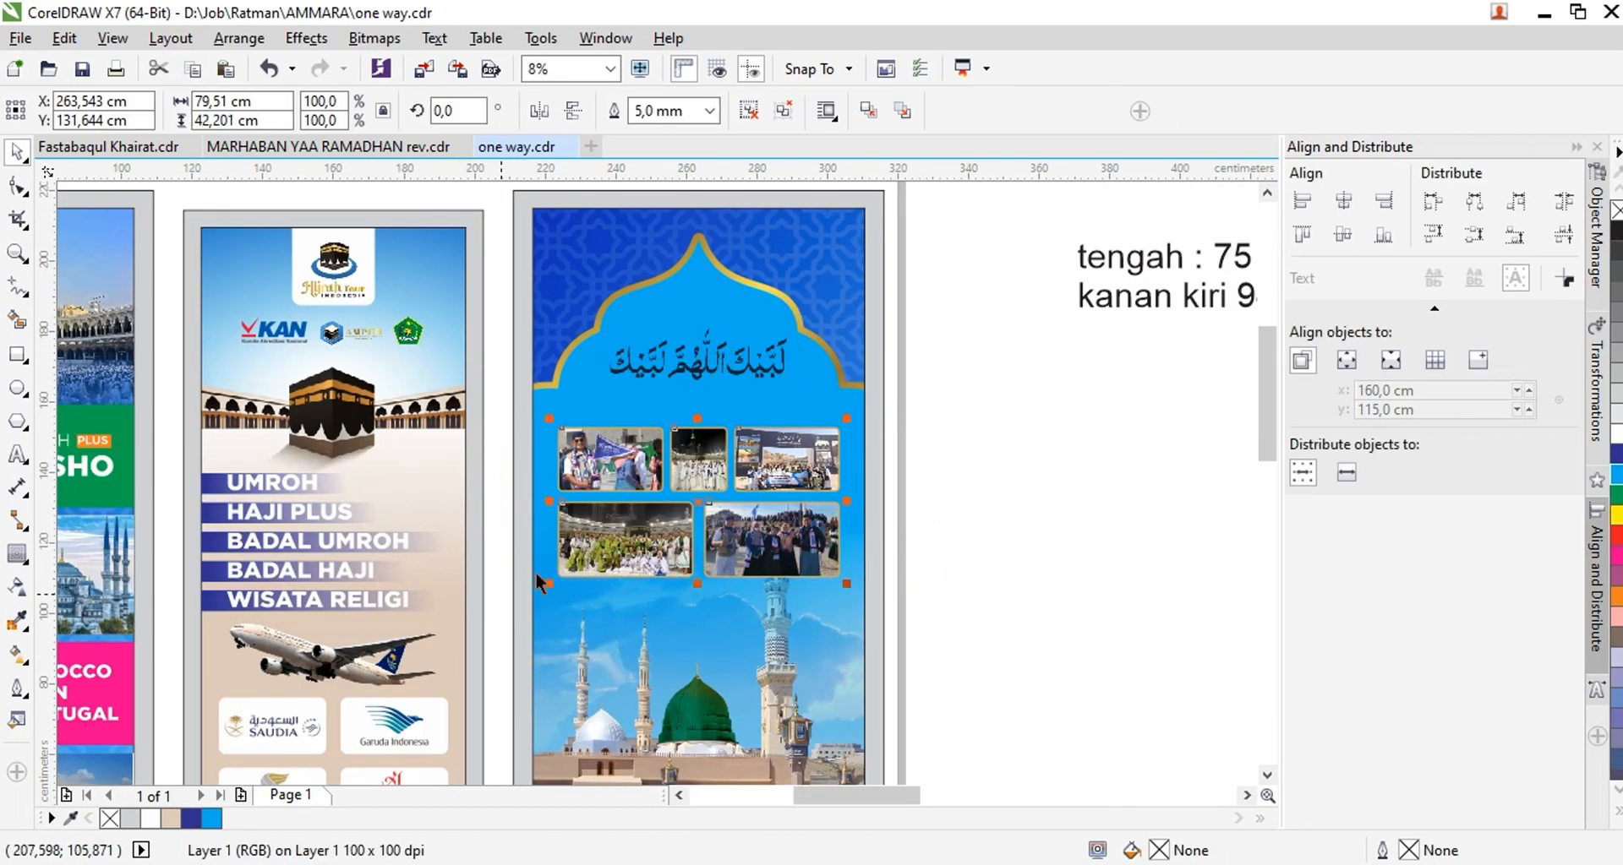
pyautogui.moveTo(716, 445); pyautogui.dragTo(715, 426)
pyautogui.keyDown('shift'); pyautogui.click(708, 295); pyautogui.keyUp('shift')
pyautogui.press('c')
pyautogui.scroll(-1, 922, 393)
pyautogui.scroll(1, 568, 512)
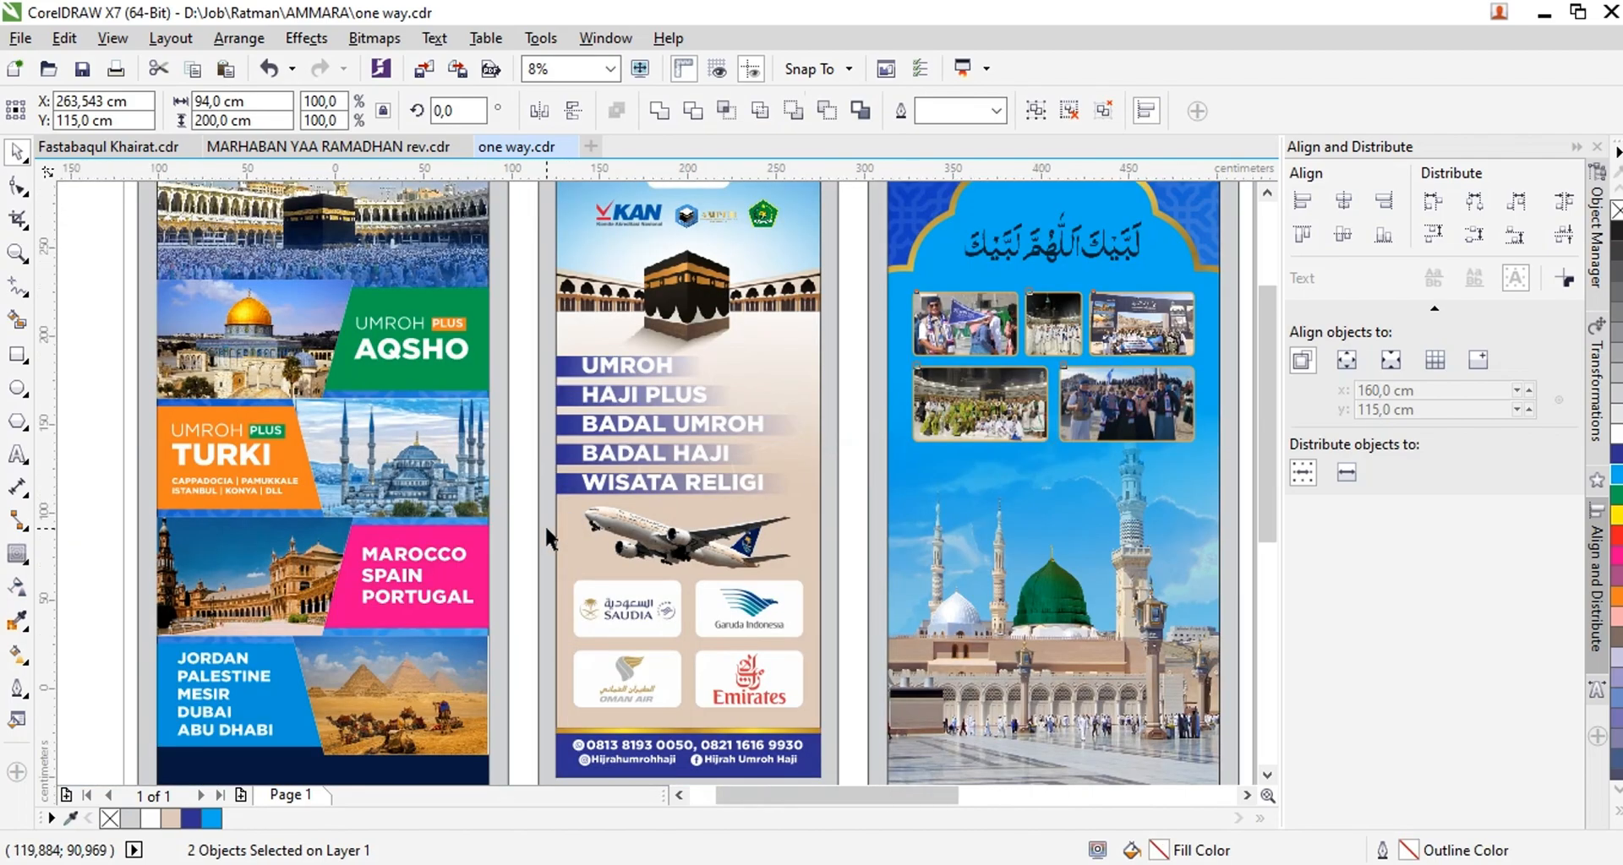
pyautogui.scroll(-1, 544, 524)
pyautogui.click(268, 439)
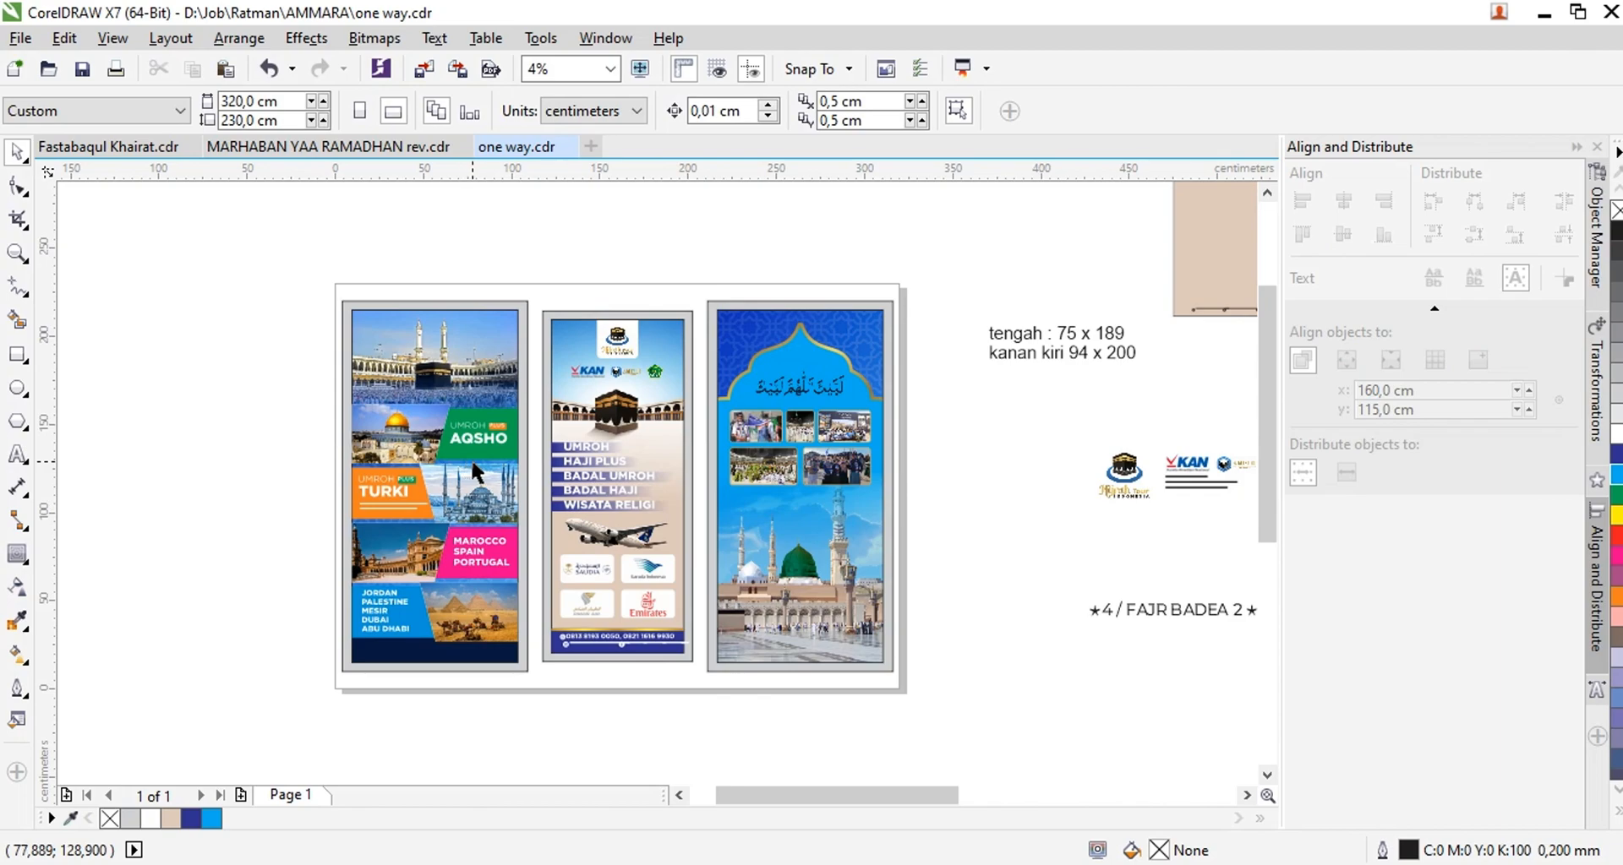
pyautogui.moveTo(832, 795); pyautogui.dragTo(804, 798)
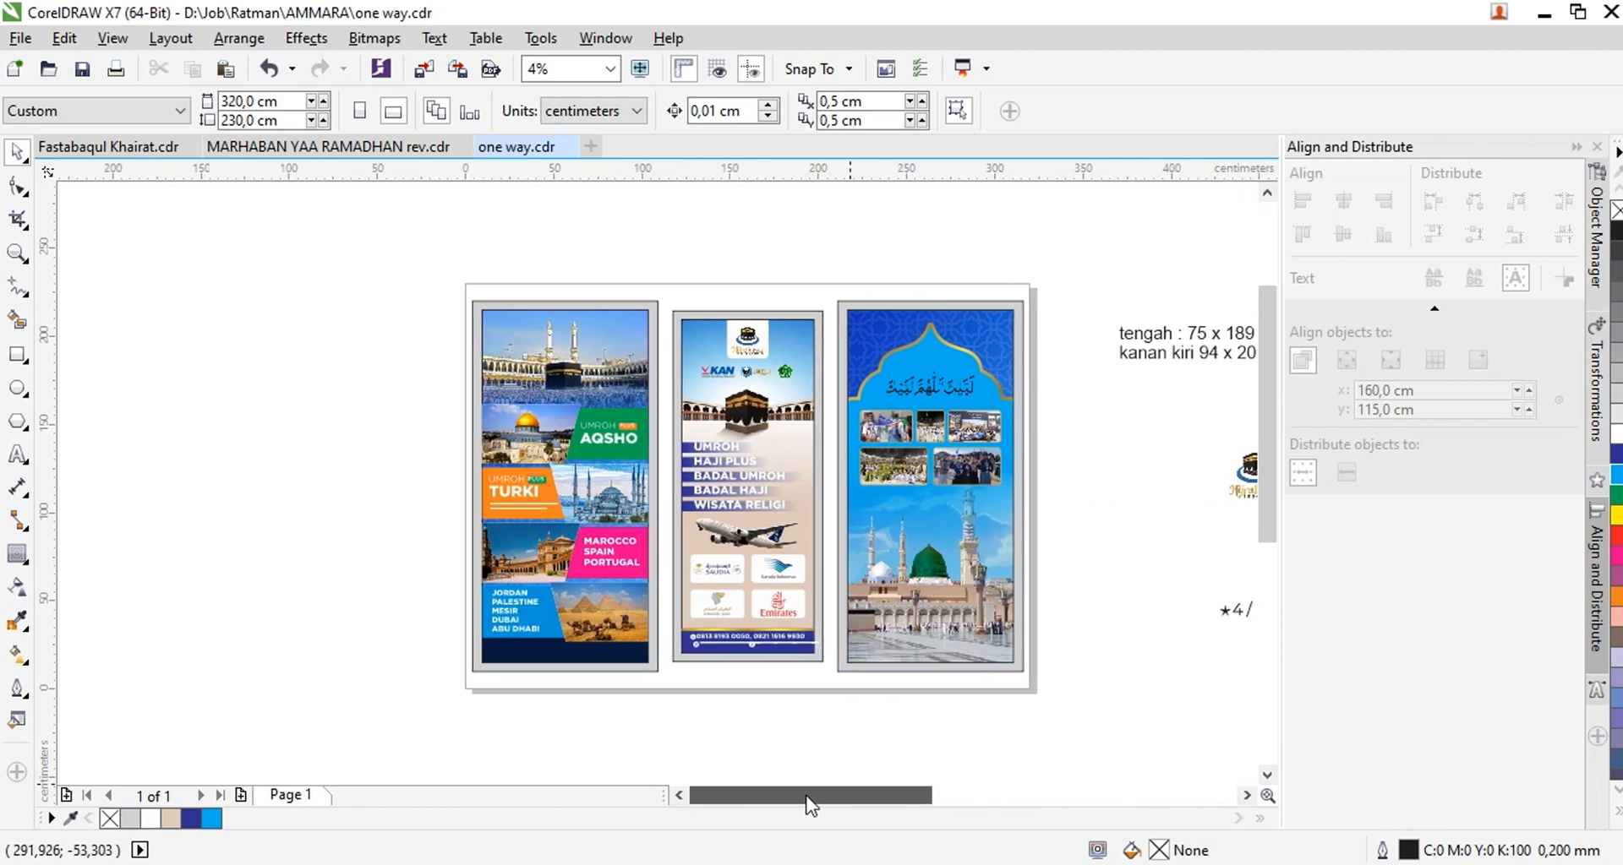
pyautogui.scroll(1, 752, 652)
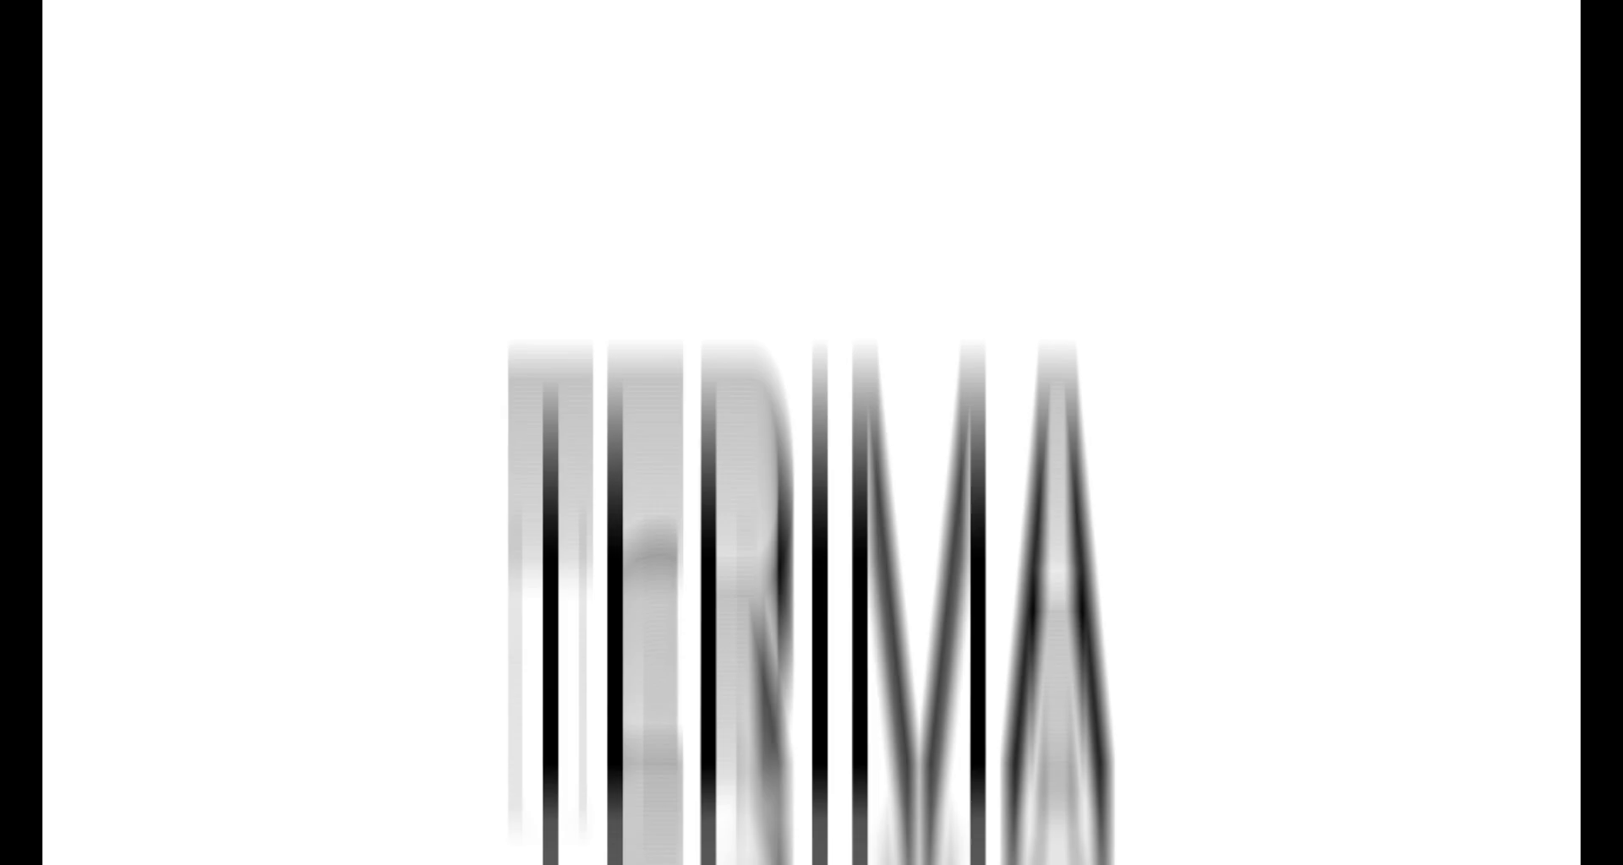